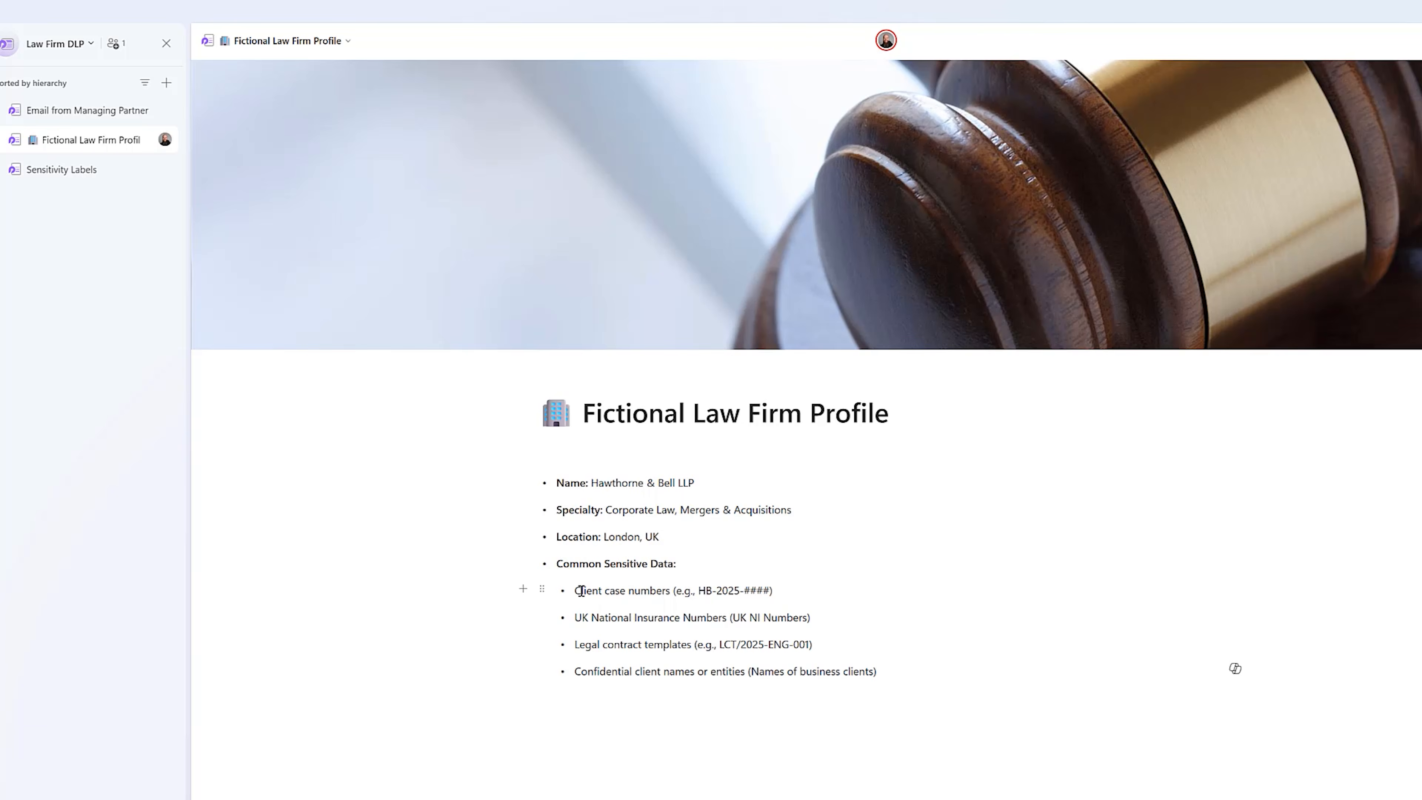
Review the client case numbers entry and its example format in the Fictional Law Firm Profile.
drag(573, 591, 673, 591)
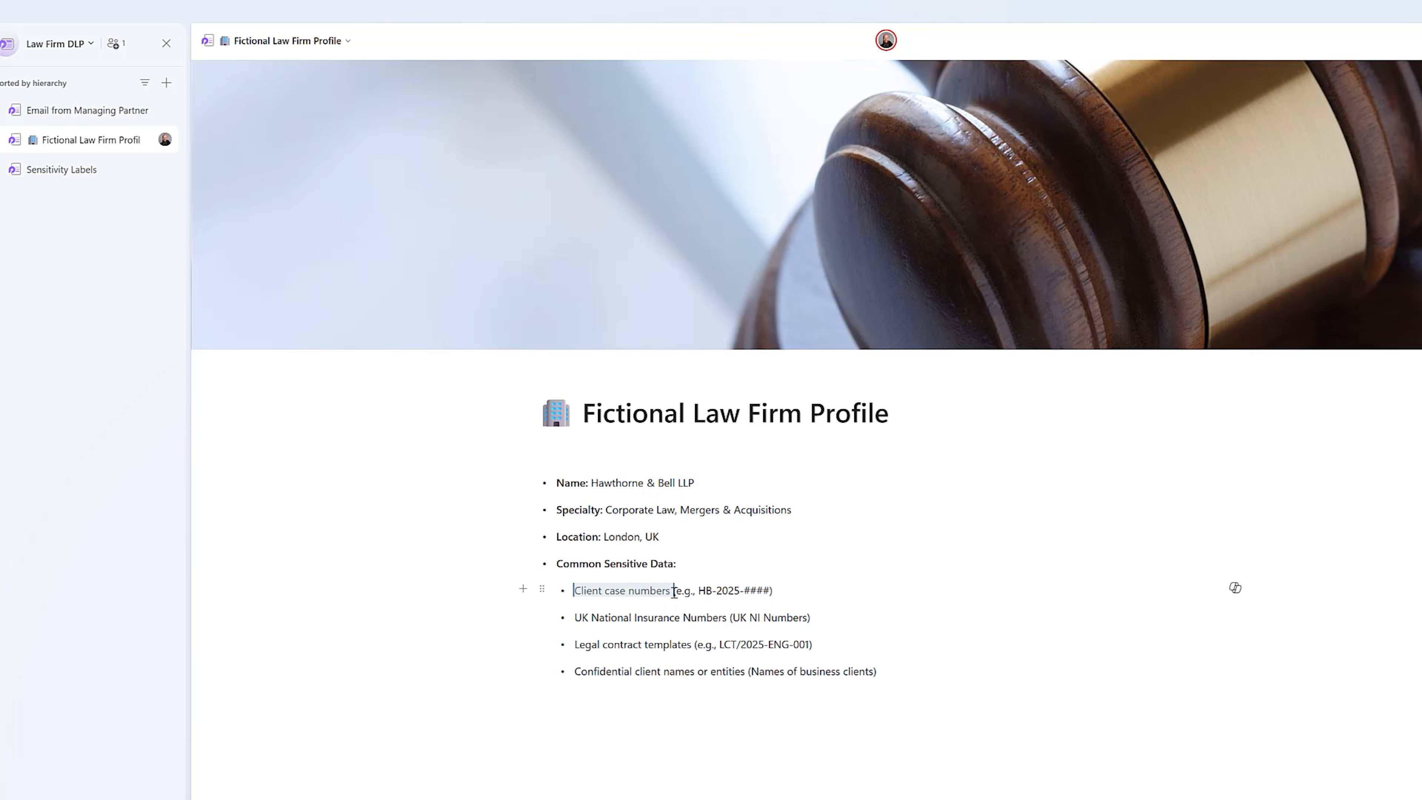
drag(774, 591, 697, 589)
click(885, 604)
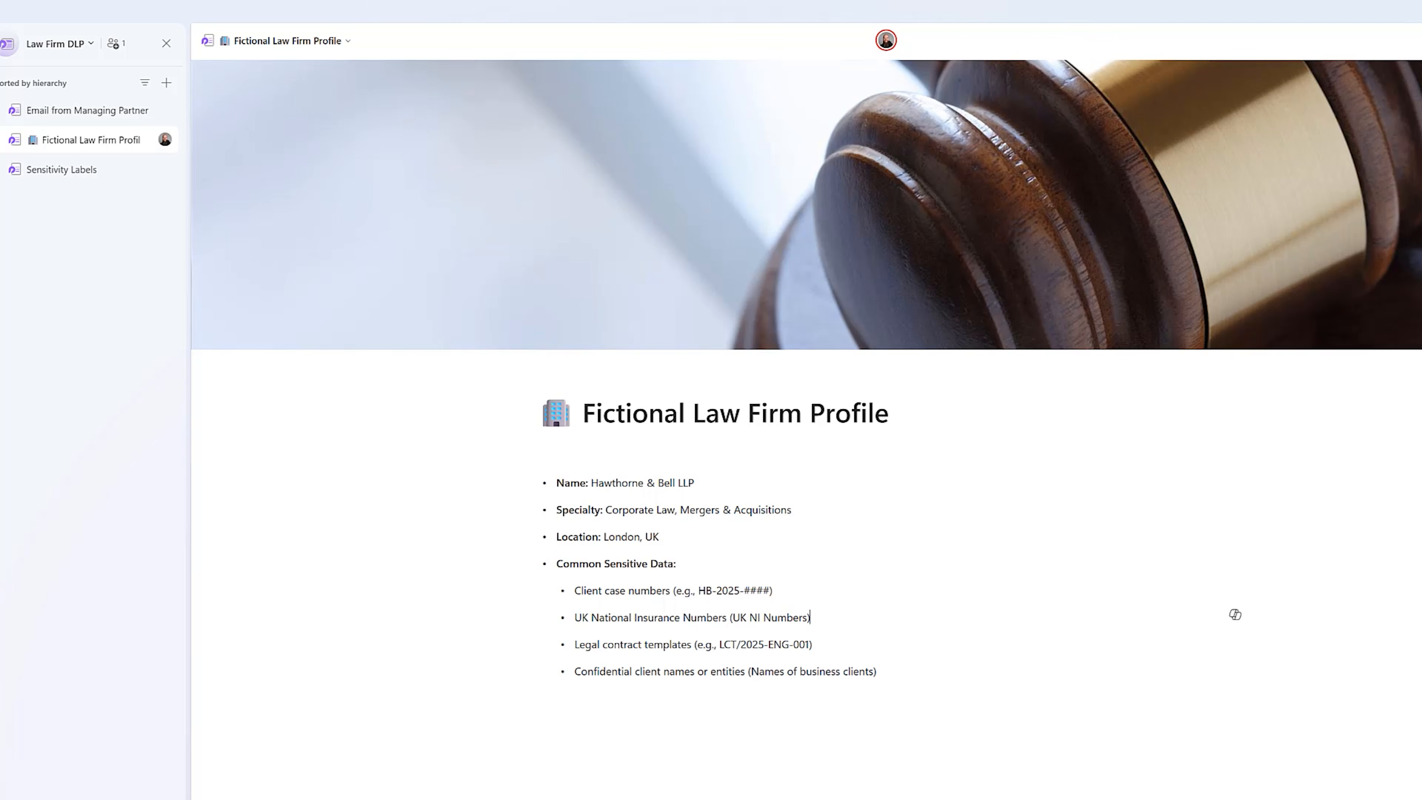
Switch to the Microsoft 365 admin center and open the sensitive info types for Data Loss Prevention in Microsoft Purview.
mouse_move(756, 797)
click(829, 789)
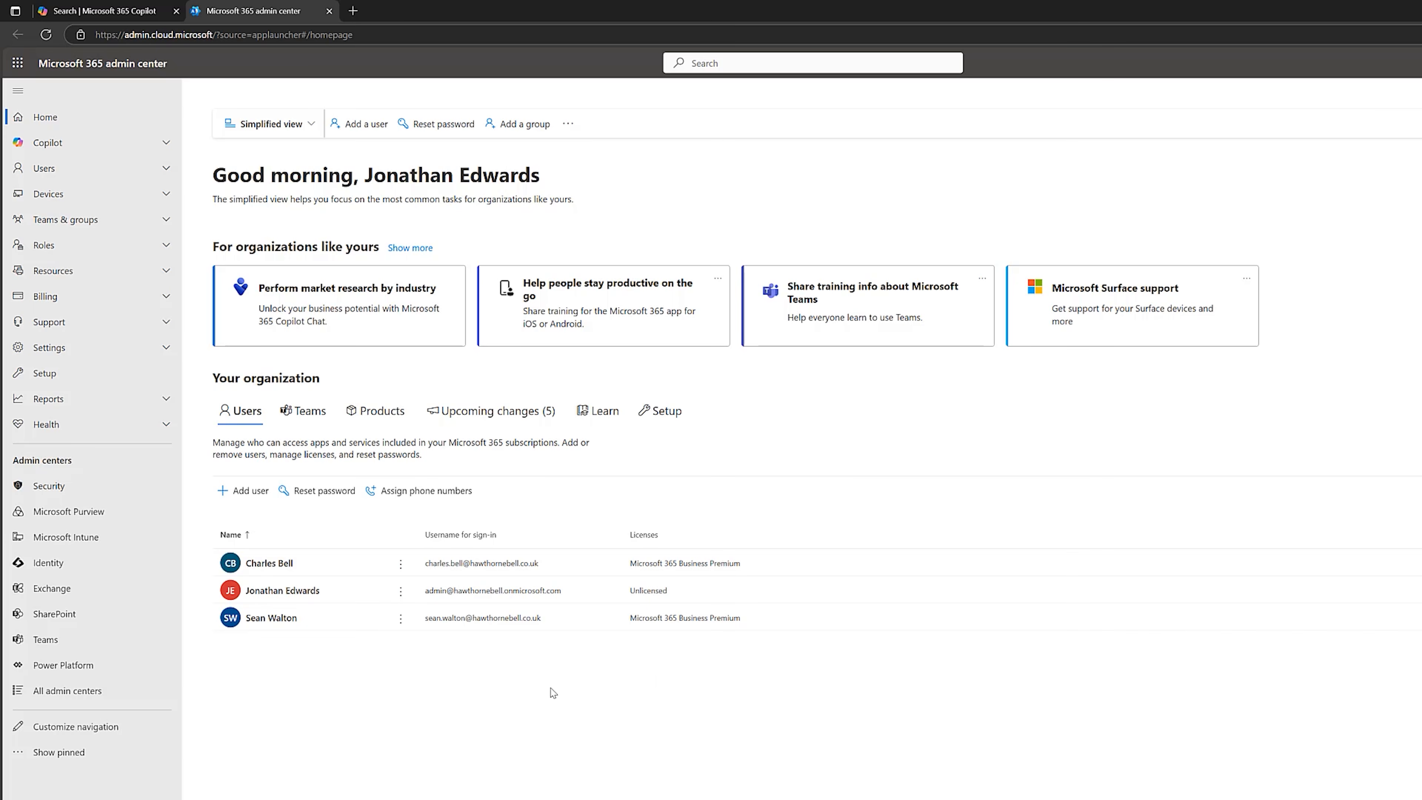
click(70, 512)
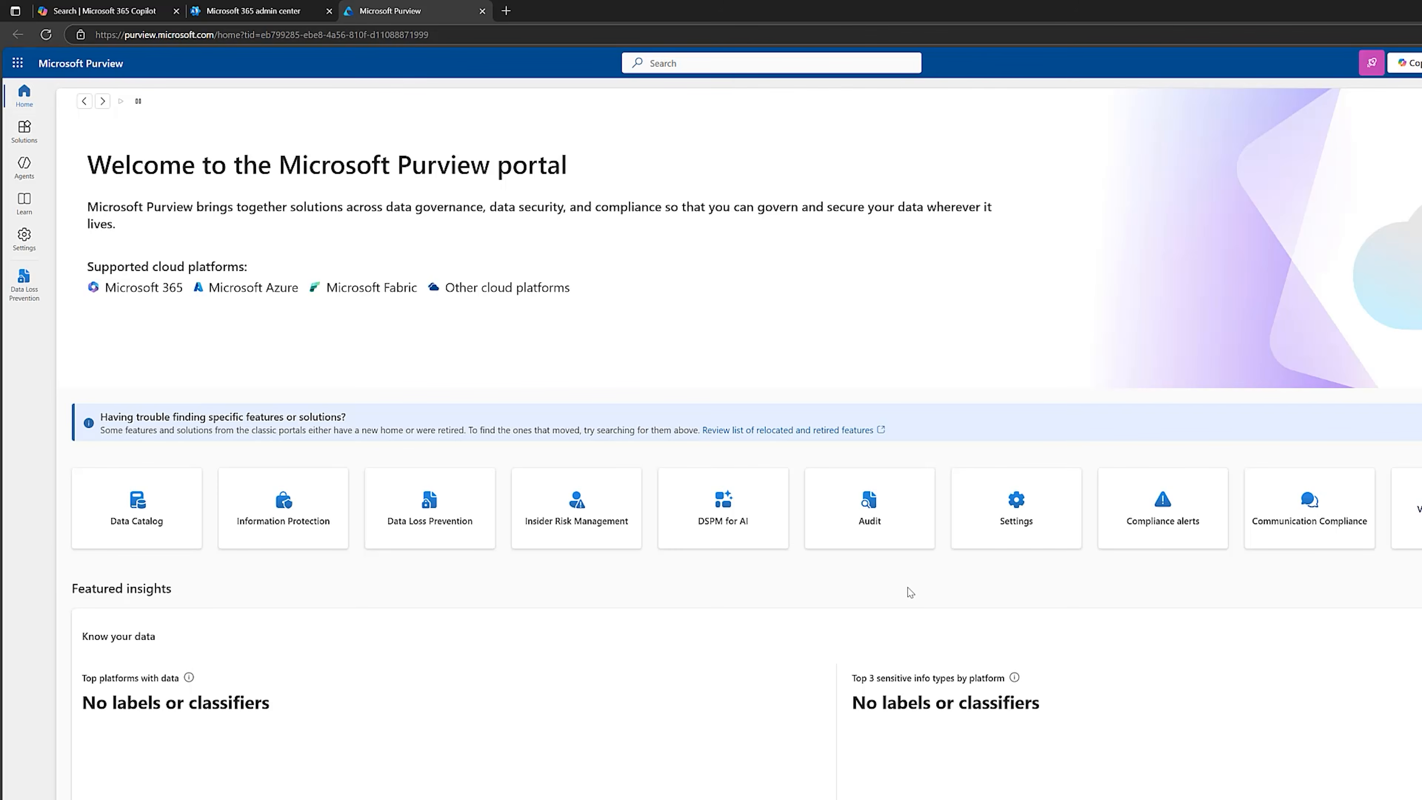
click(22, 133)
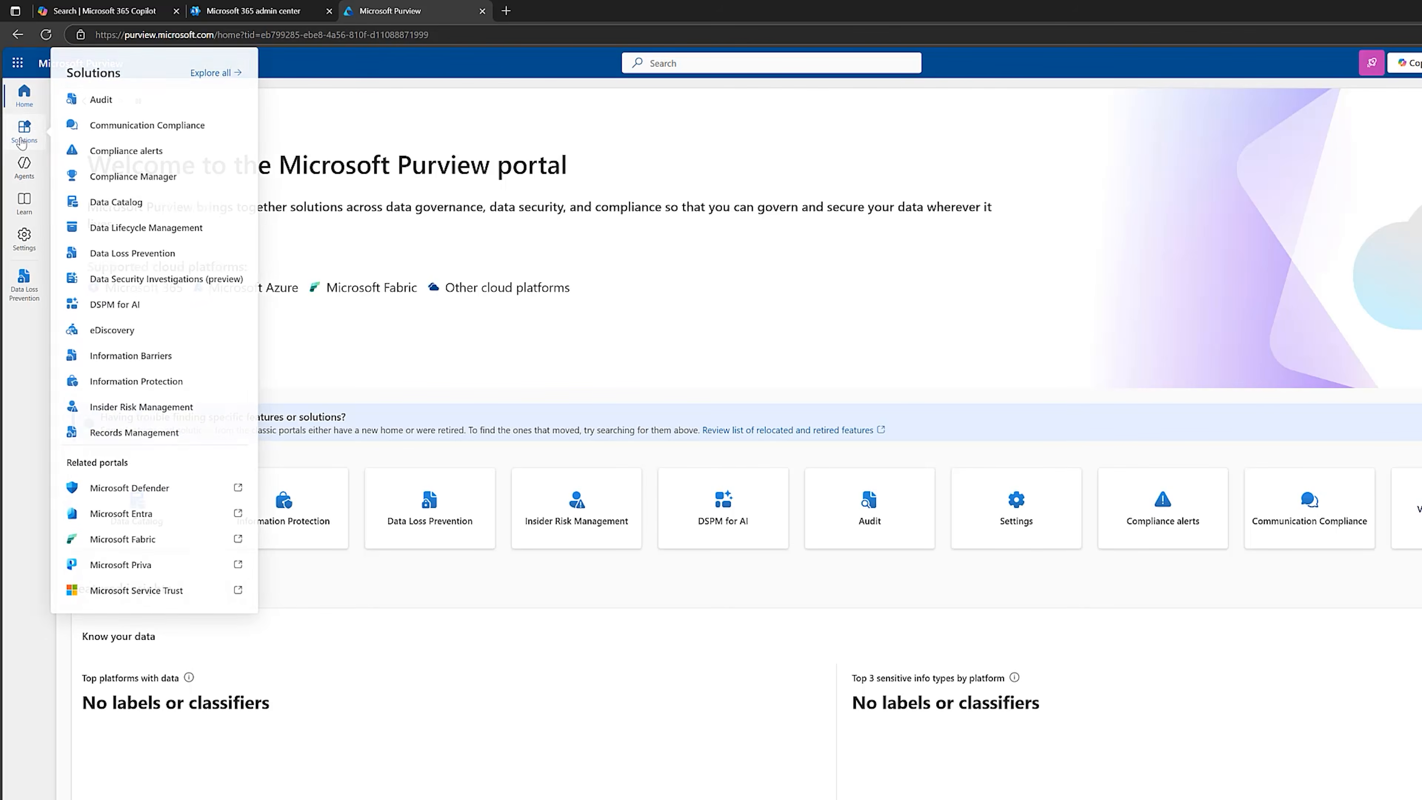
click(98, 258)
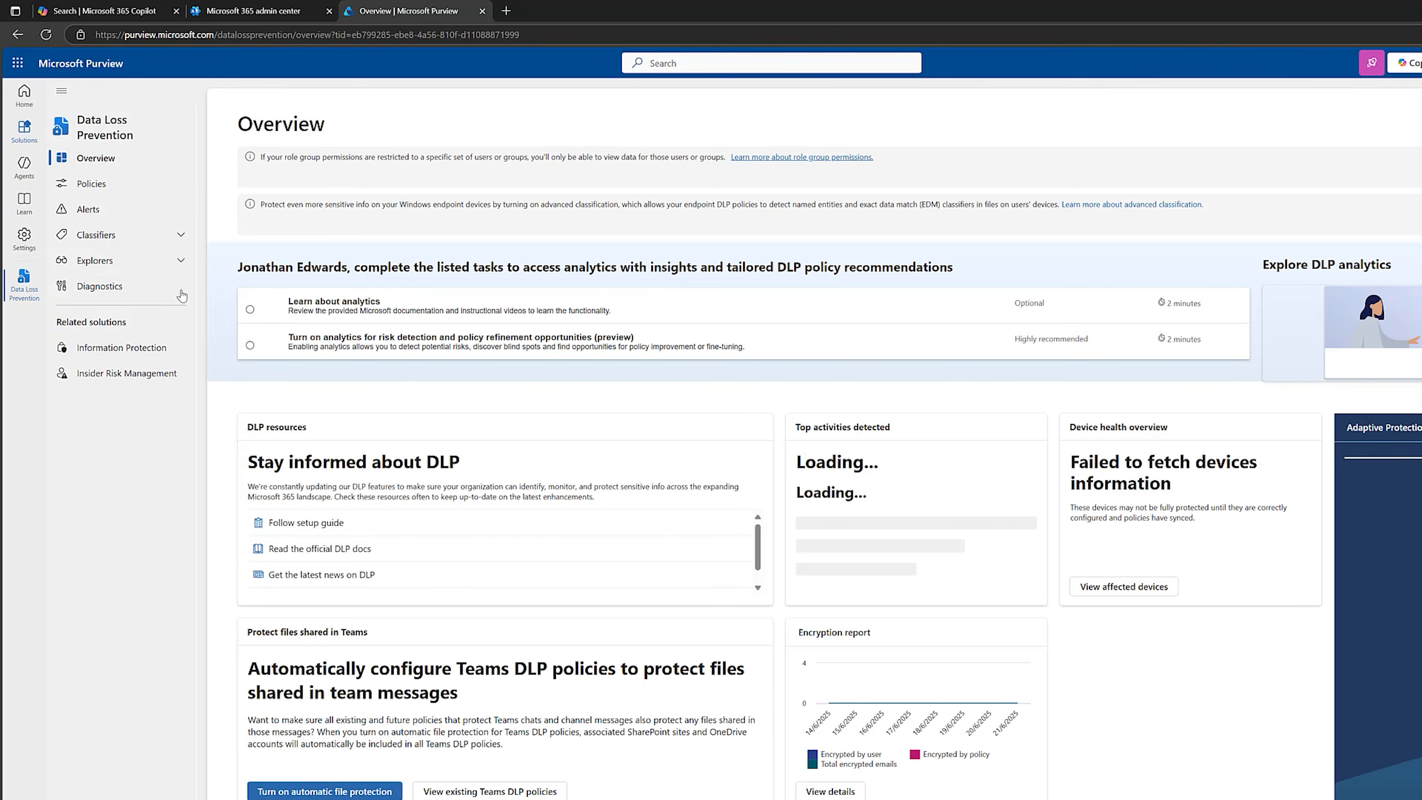
click(143, 235)
click(143, 277)
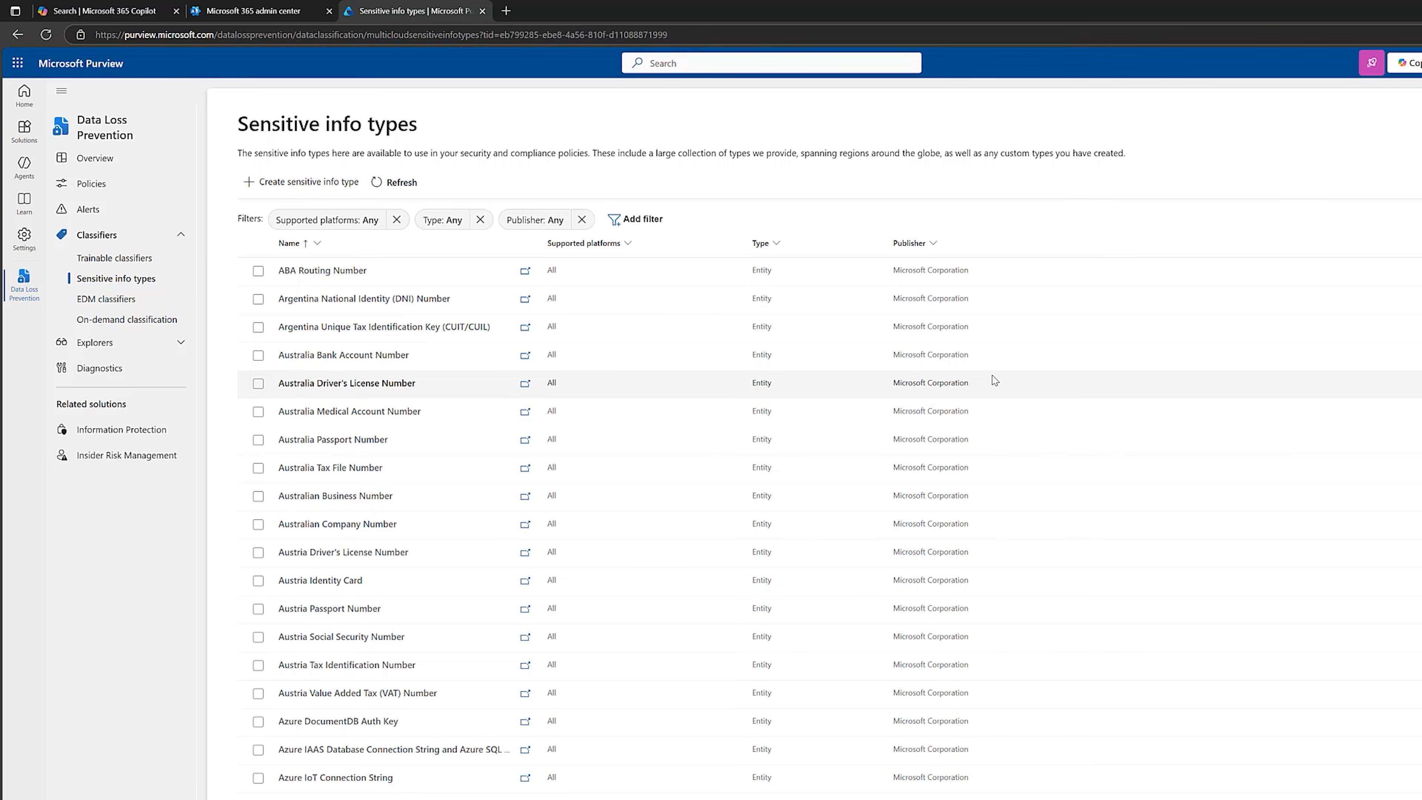
Create a sensitive info type named "Client Case Numbers SIT", described as "Client case numbers that are used to track legal matters internally", and start a pattern.
click(284, 186)
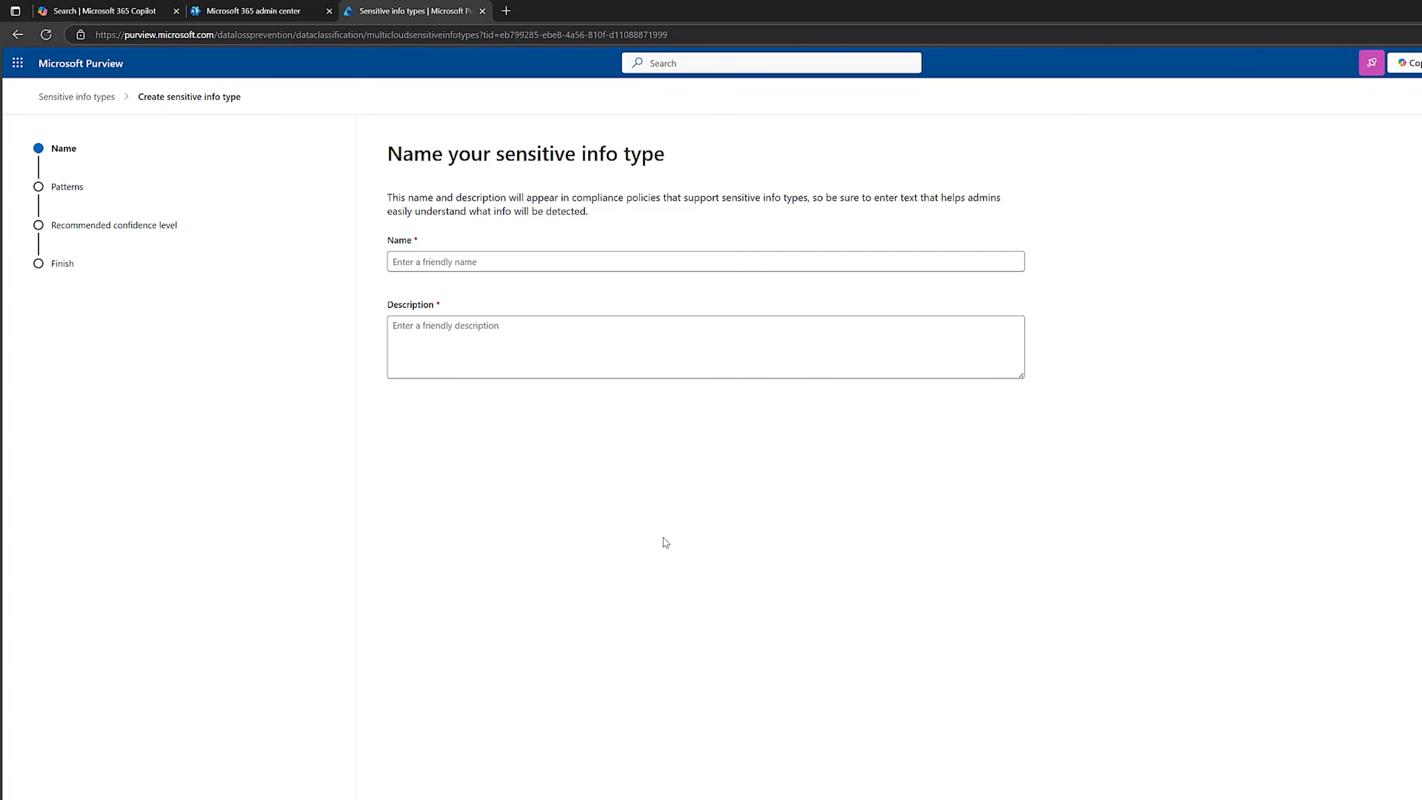
click(541, 258)
text(Client Case Numbers SIT)
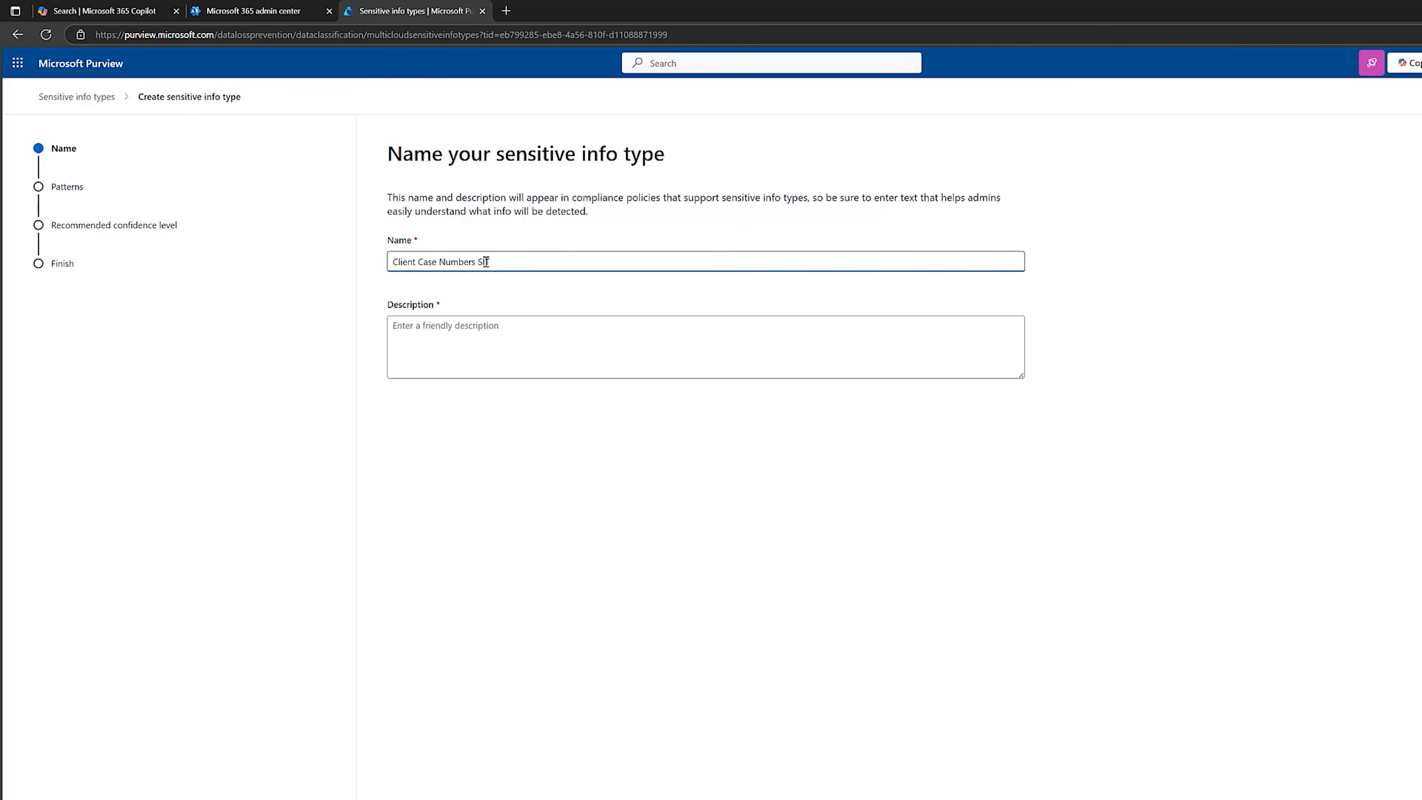
click(521, 324)
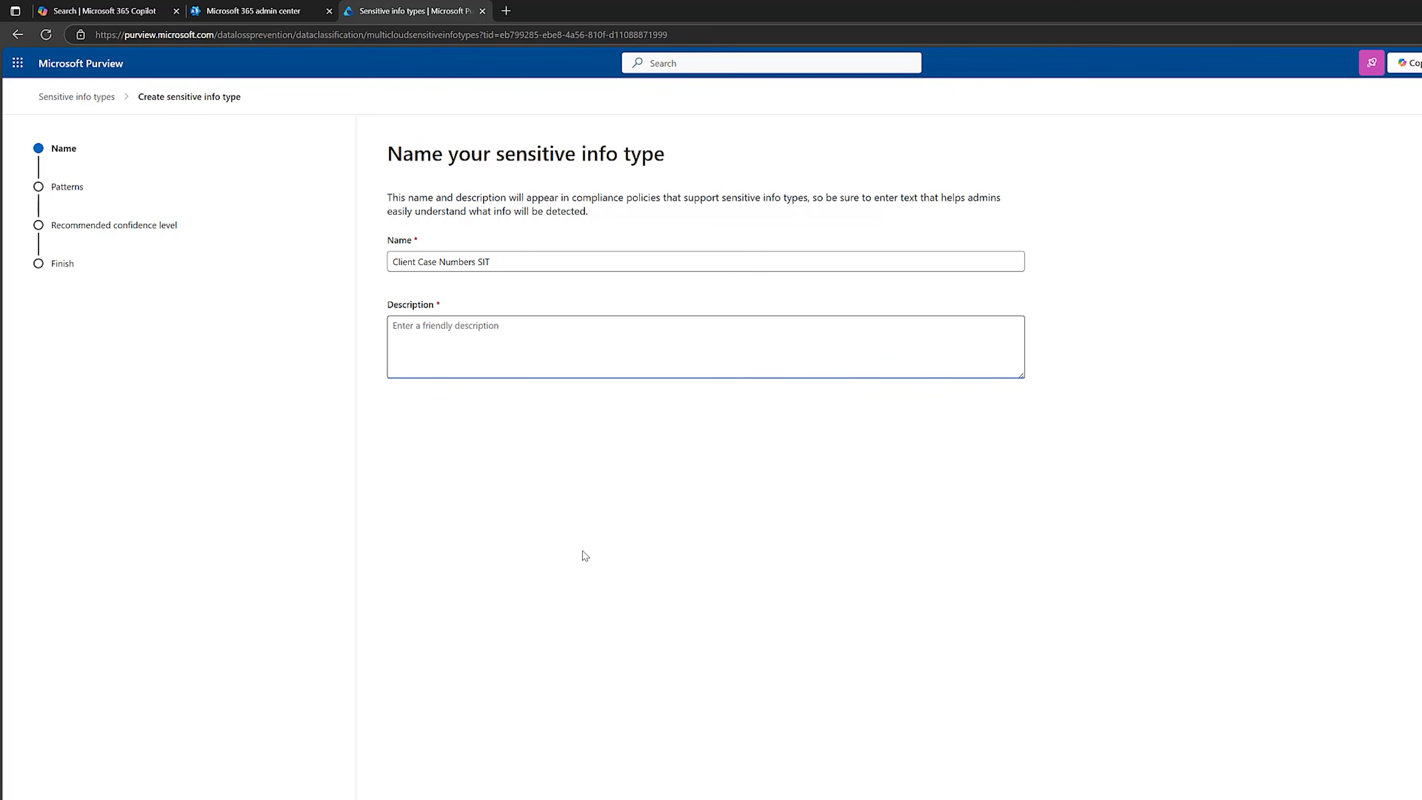
text(Client case numbers that are used to track legal matters internally.)
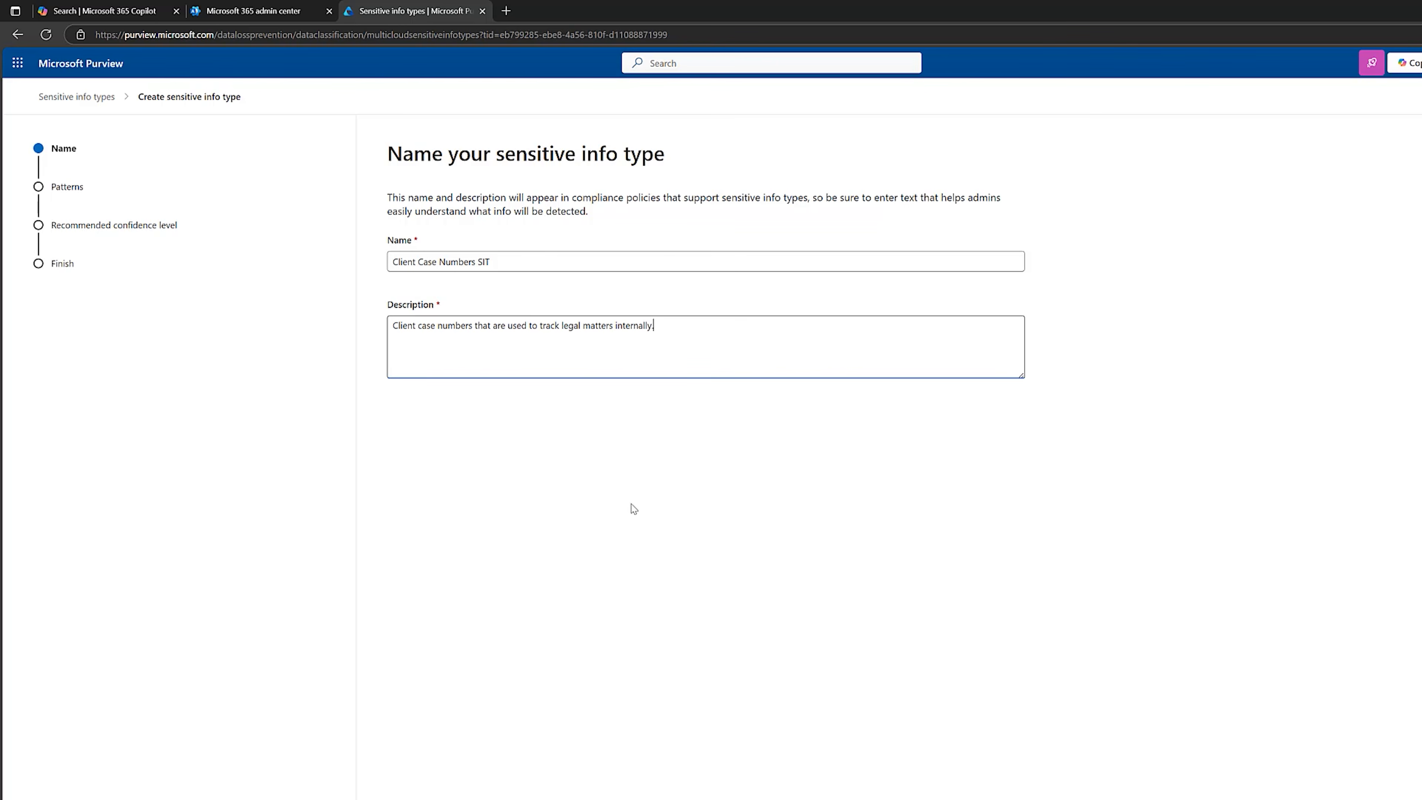
click(414, 798)
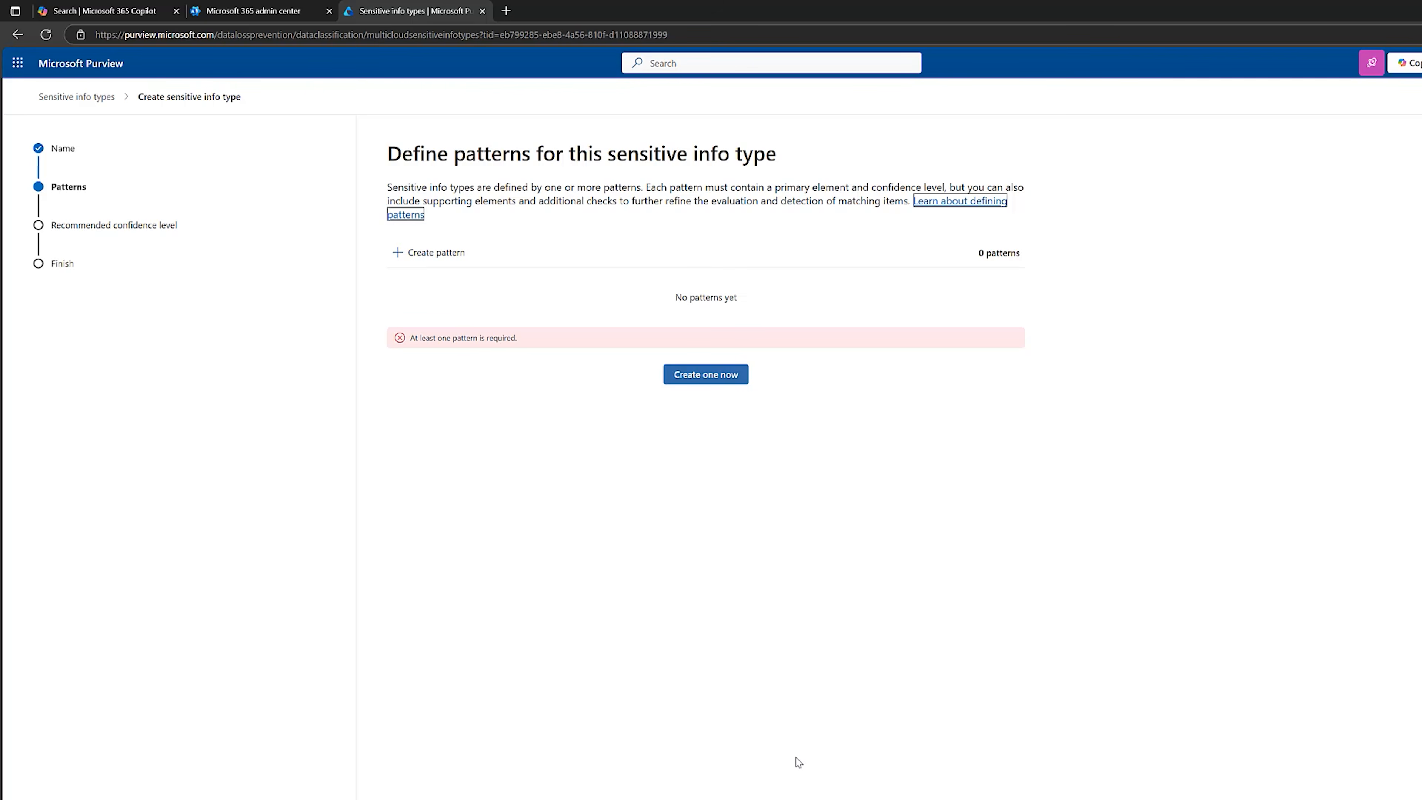
click(700, 374)
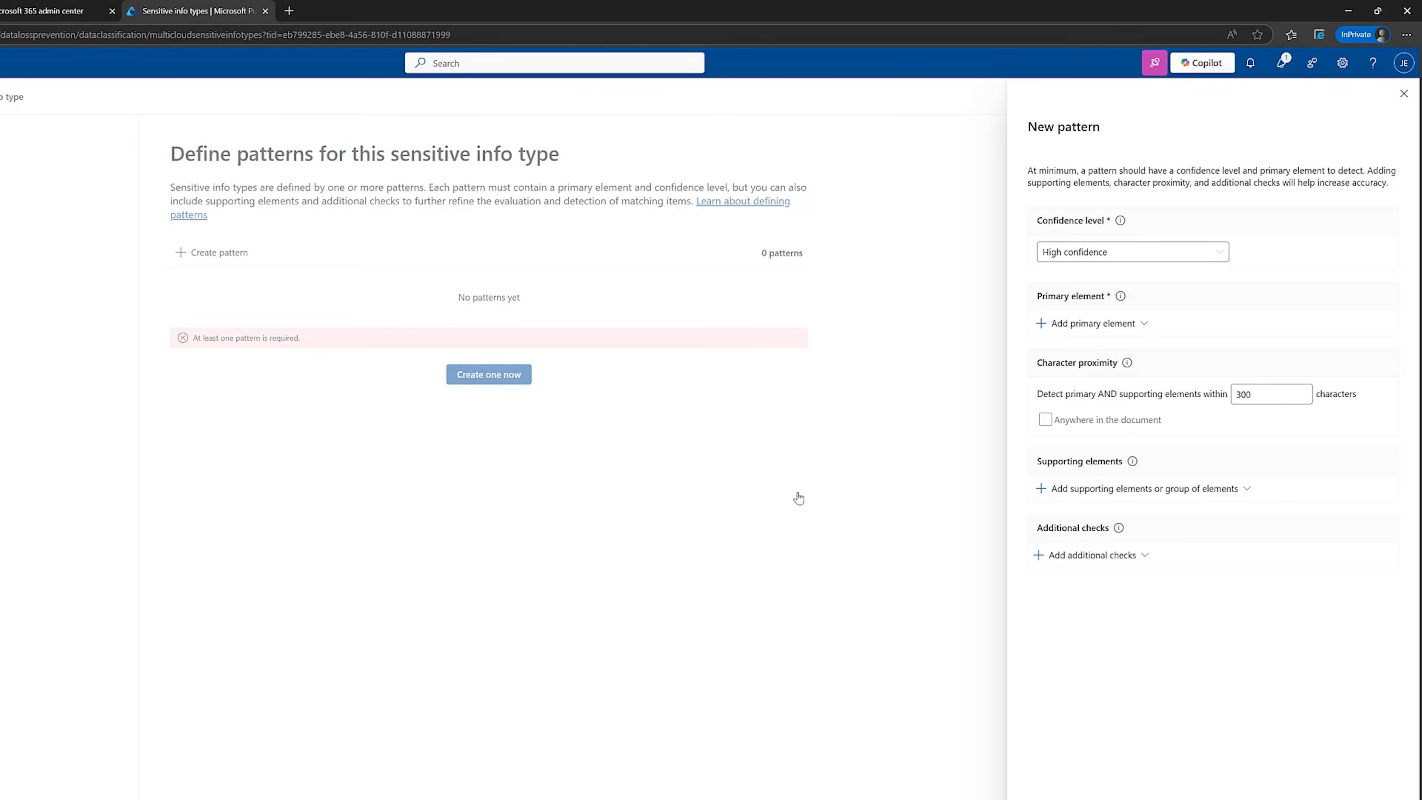
Check the example format of the client case numbers in the law firm profile and return to the new pattern.
click(772, 795)
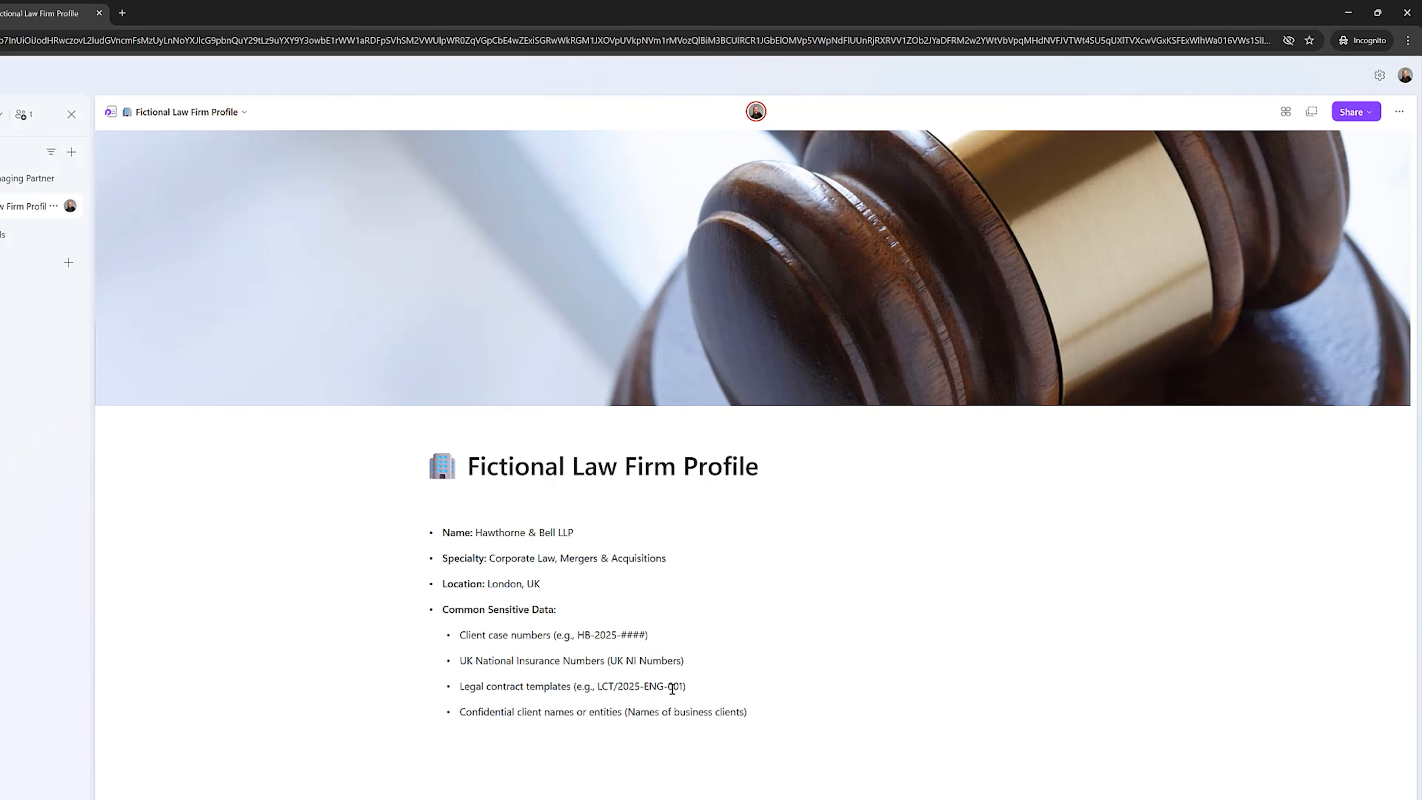
drag(649, 634, 582, 632)
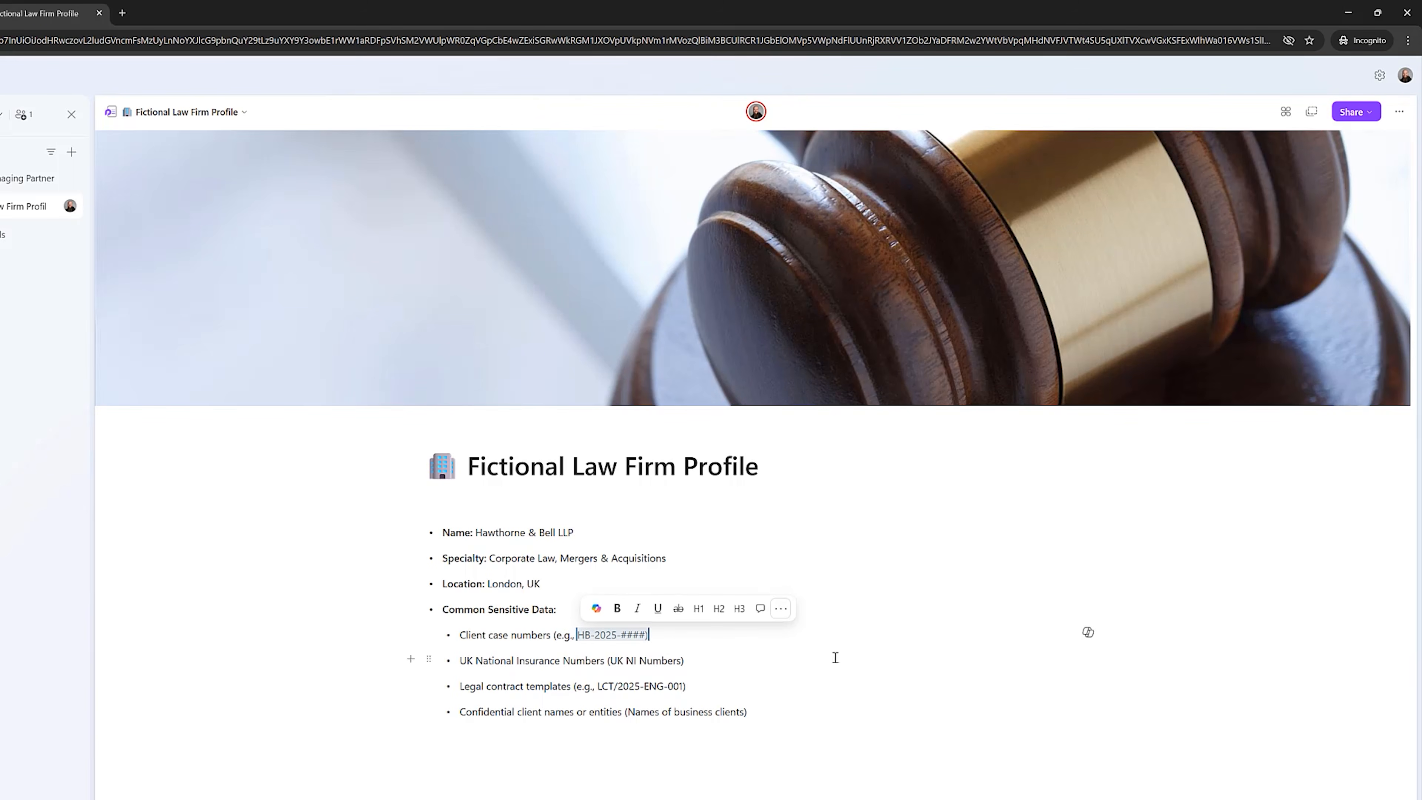
click(750, 635)
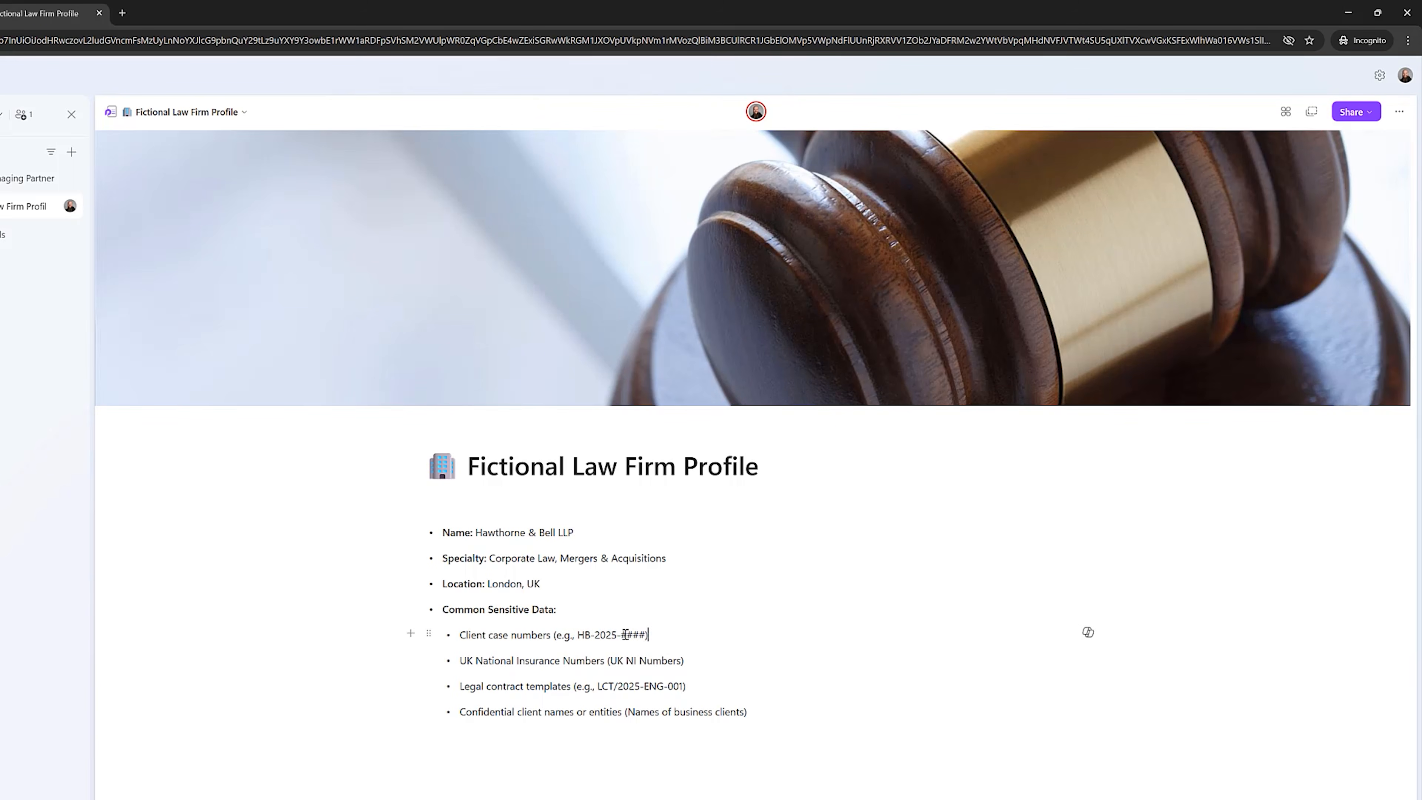
drag(647, 635, 582, 636)
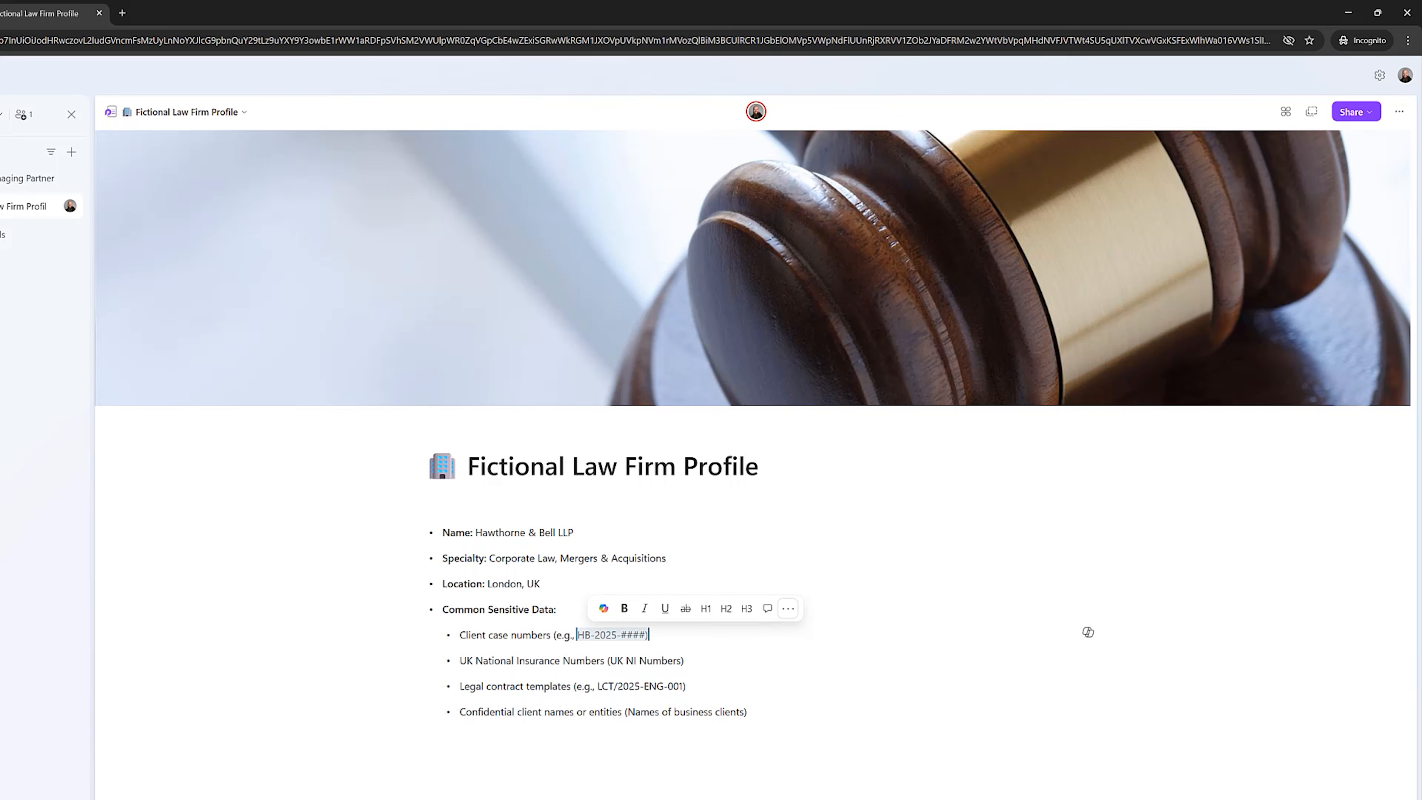
mouse_move(605, 798)
click(695, 789)
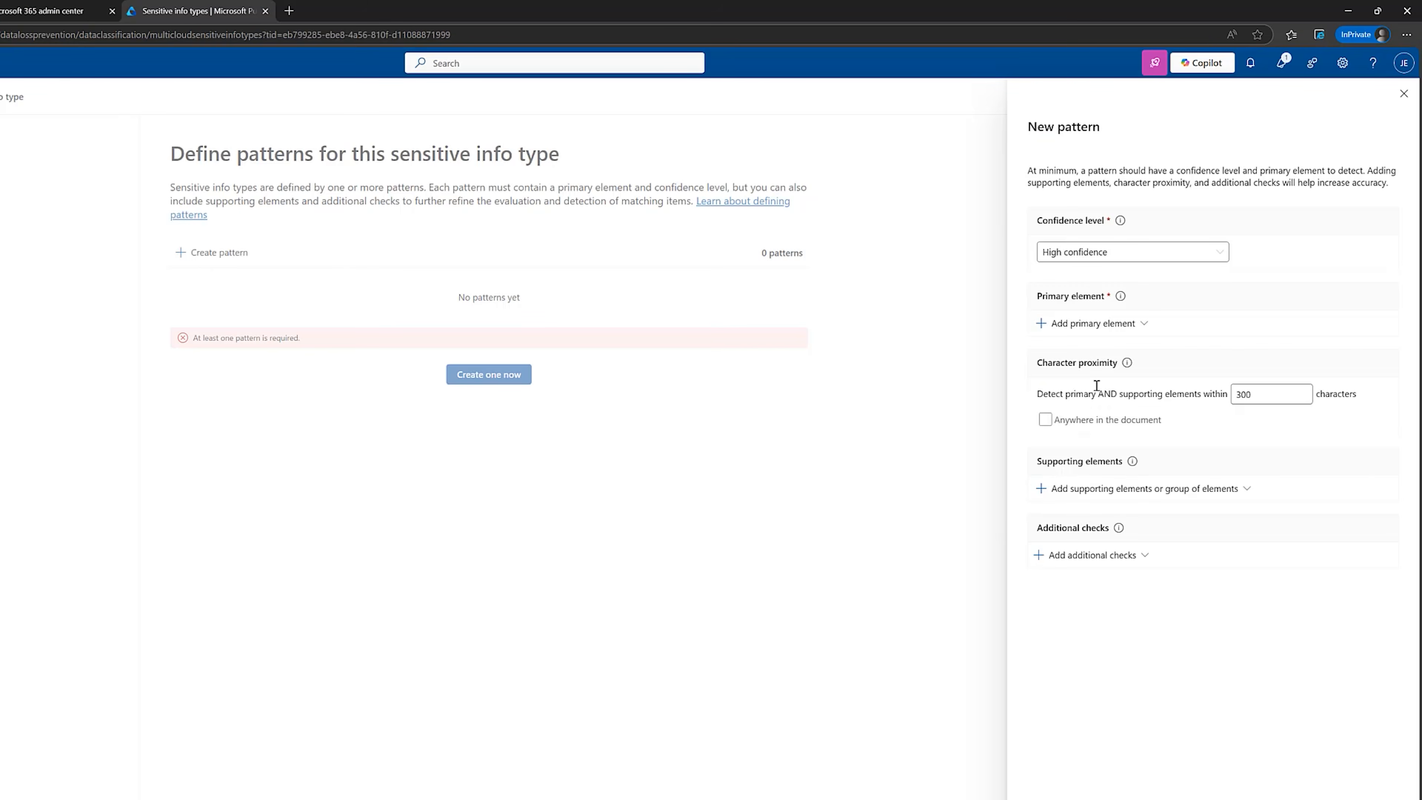
Start a regular expression as the pattern's primary element and consult the documentation on supported RegEx patterns.
click(1134, 325)
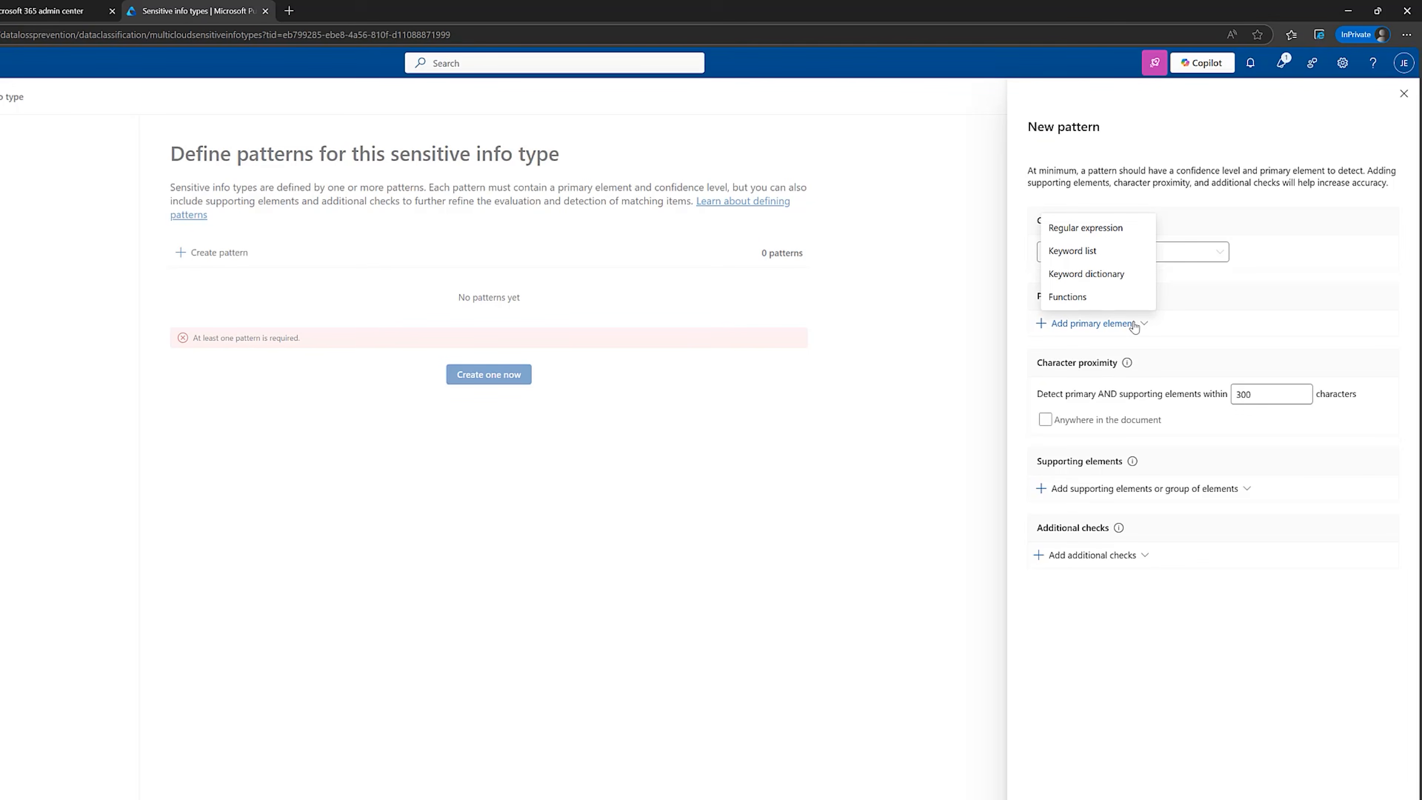
click(1085, 228)
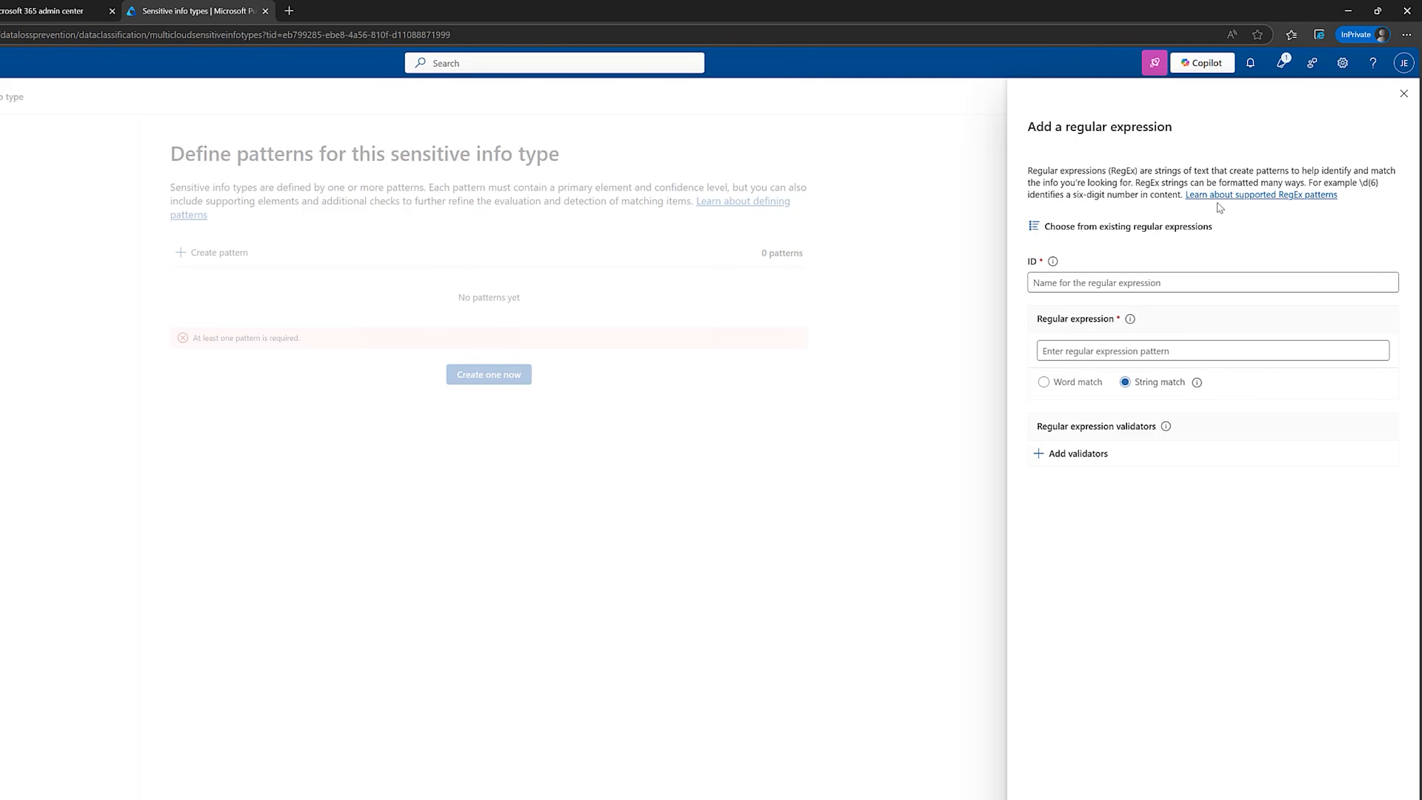
right_click(1247, 195)
click(1273, 205)
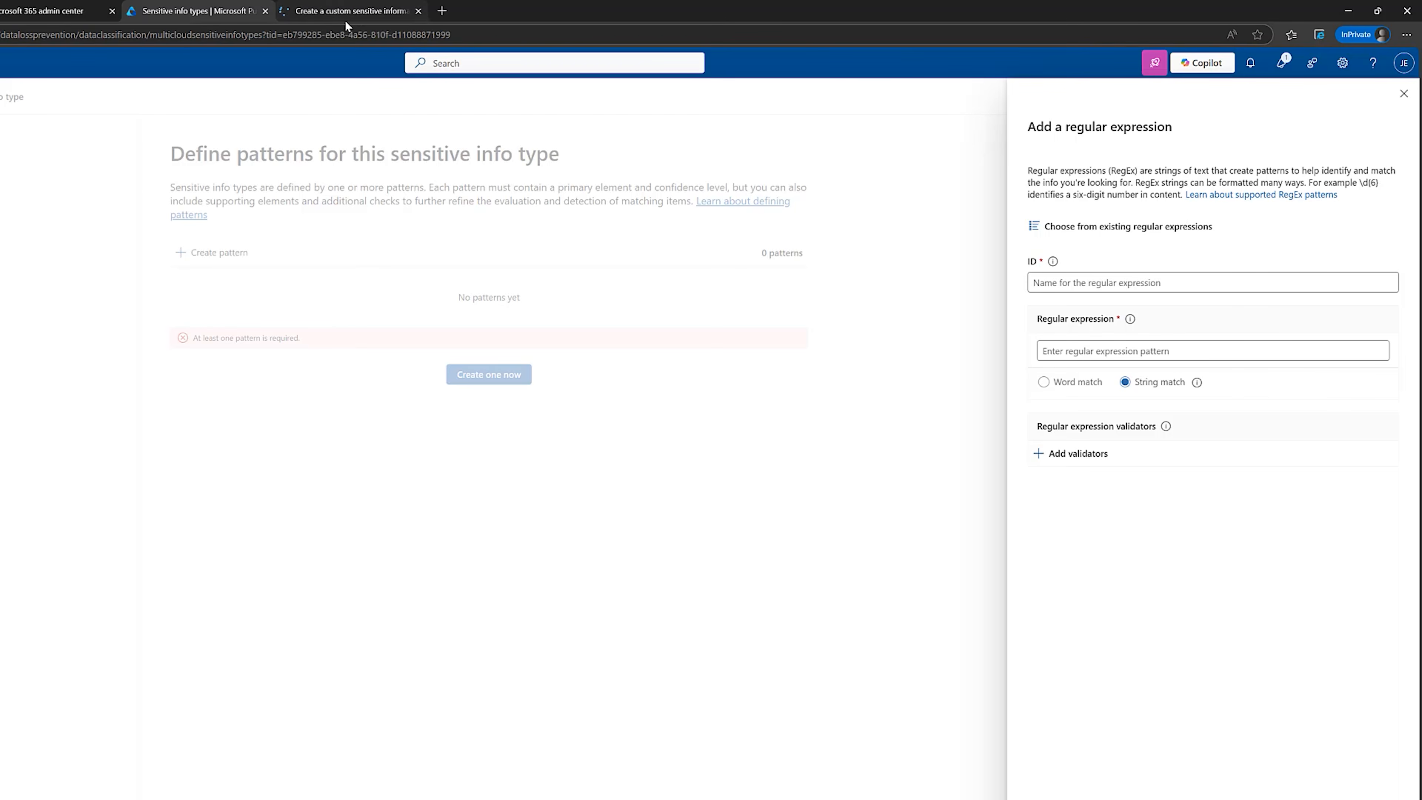
click(346, 11)
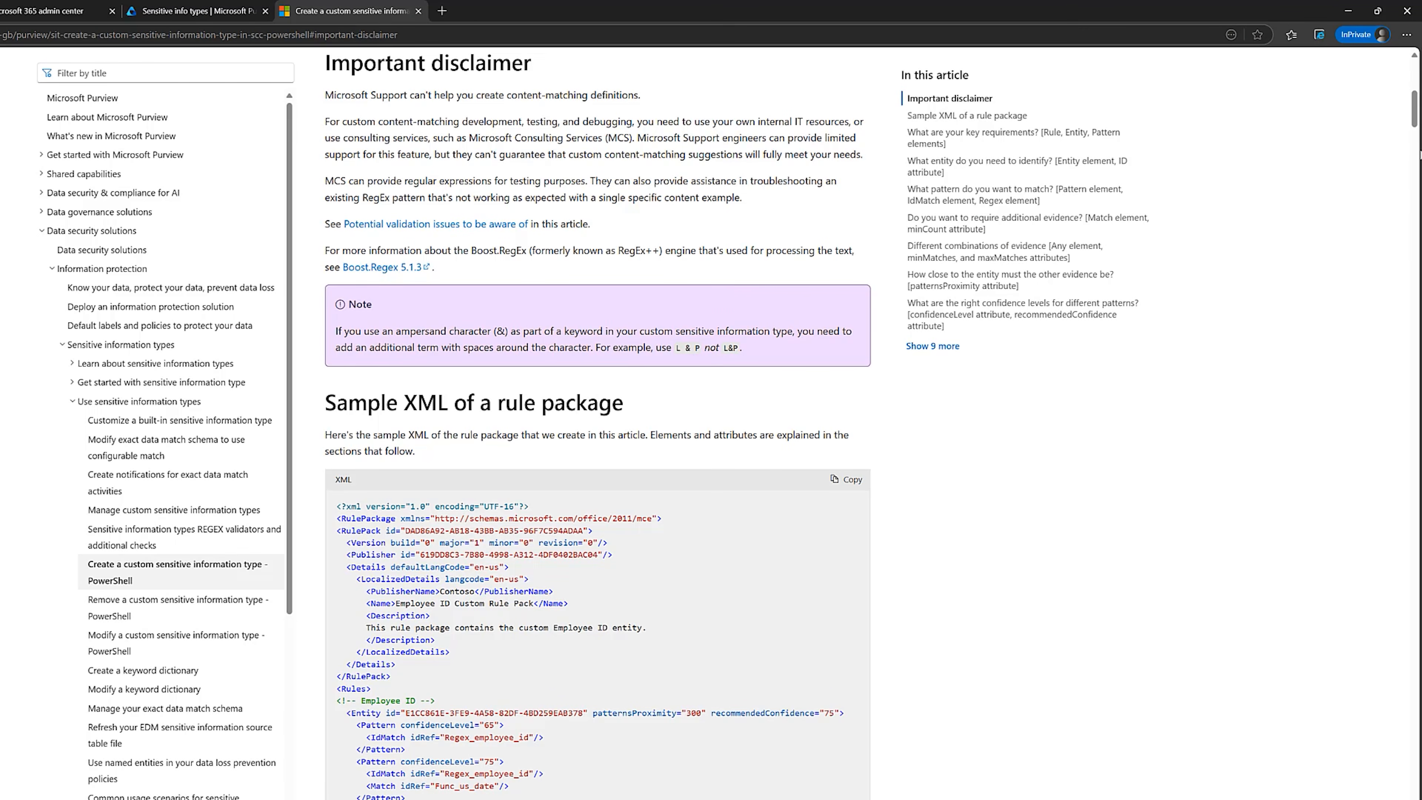
drag(1412, 121, 1401, 291)
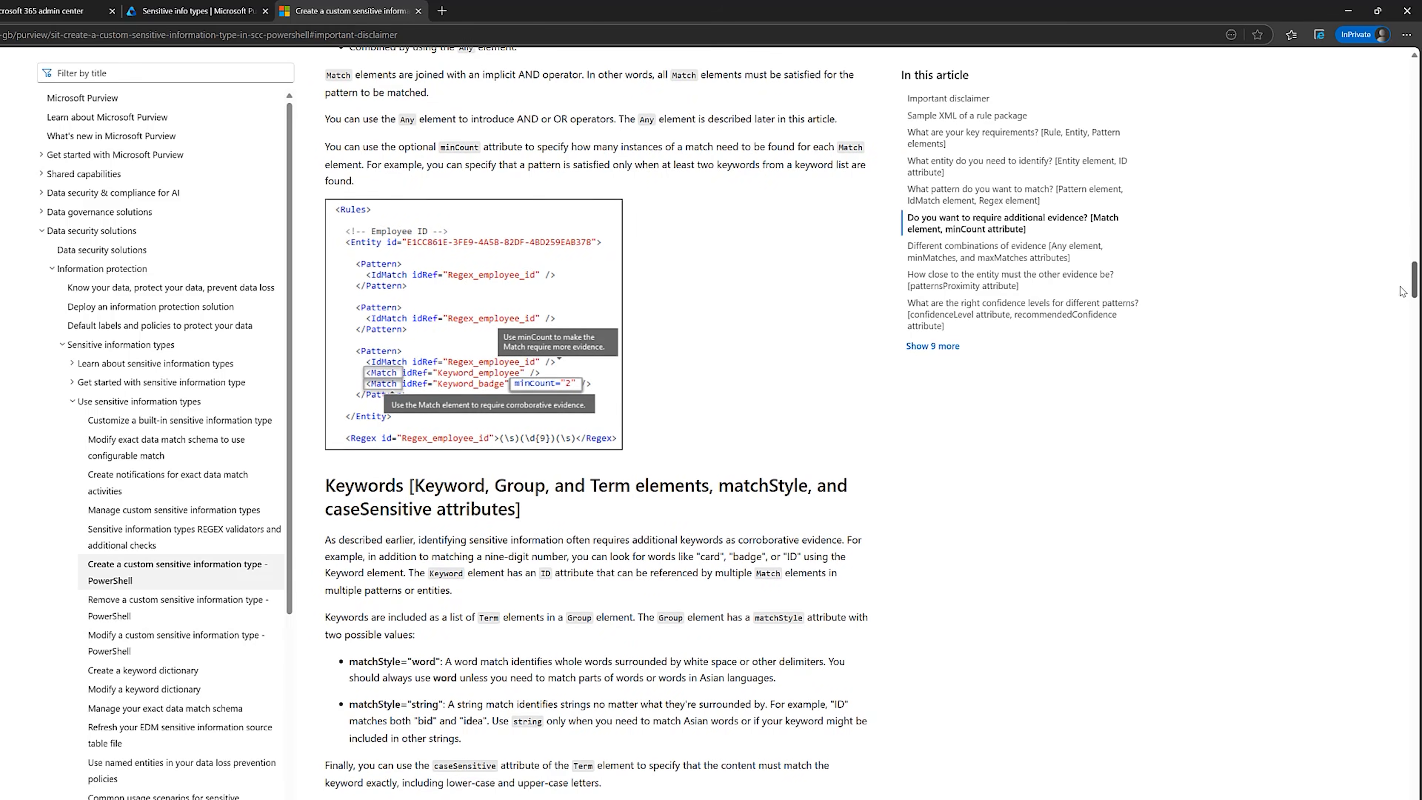
click(419, 14)
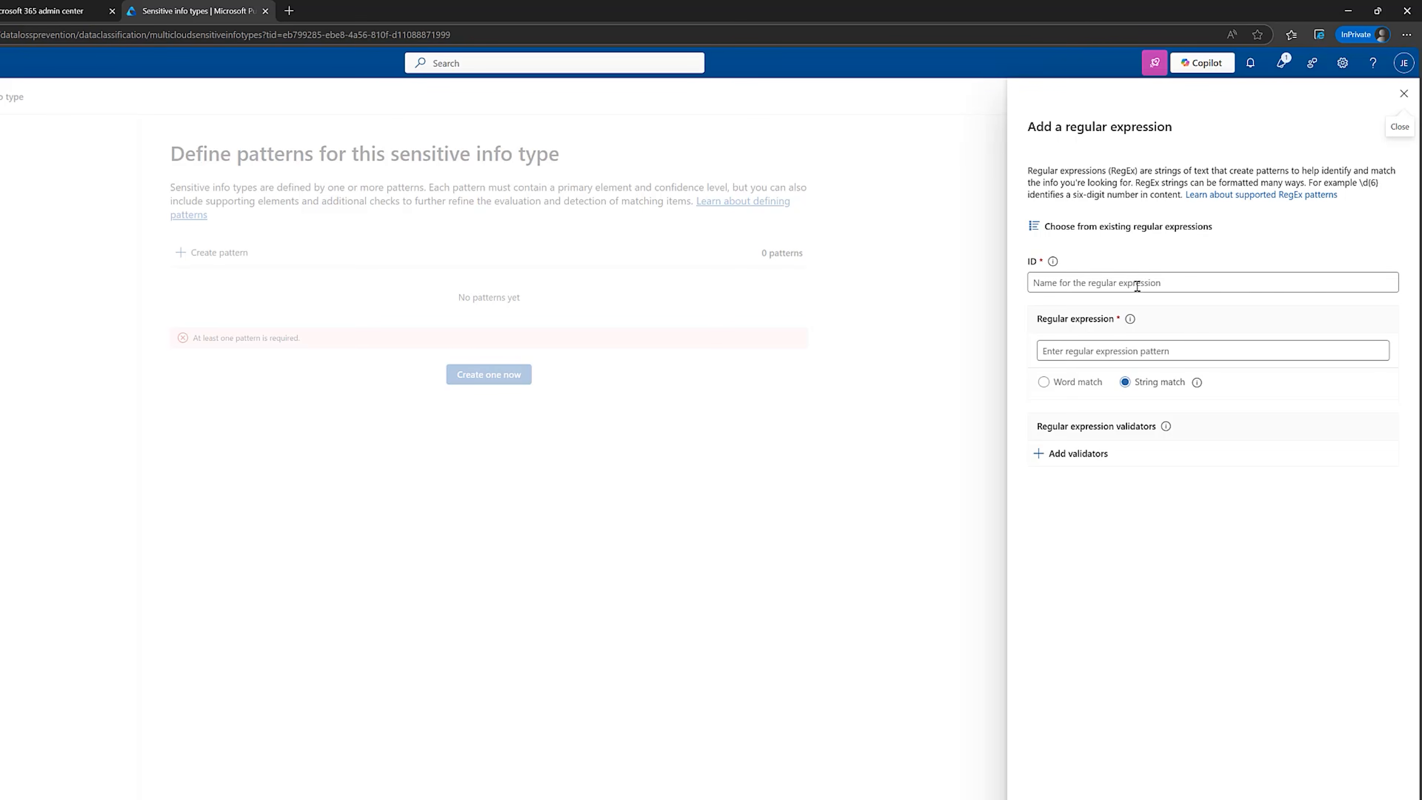
Set the ID of the new regular expression to ClientCaseNumbers.
click(1114, 283)
text(ClientCaseNumbers)
click(1168, 562)
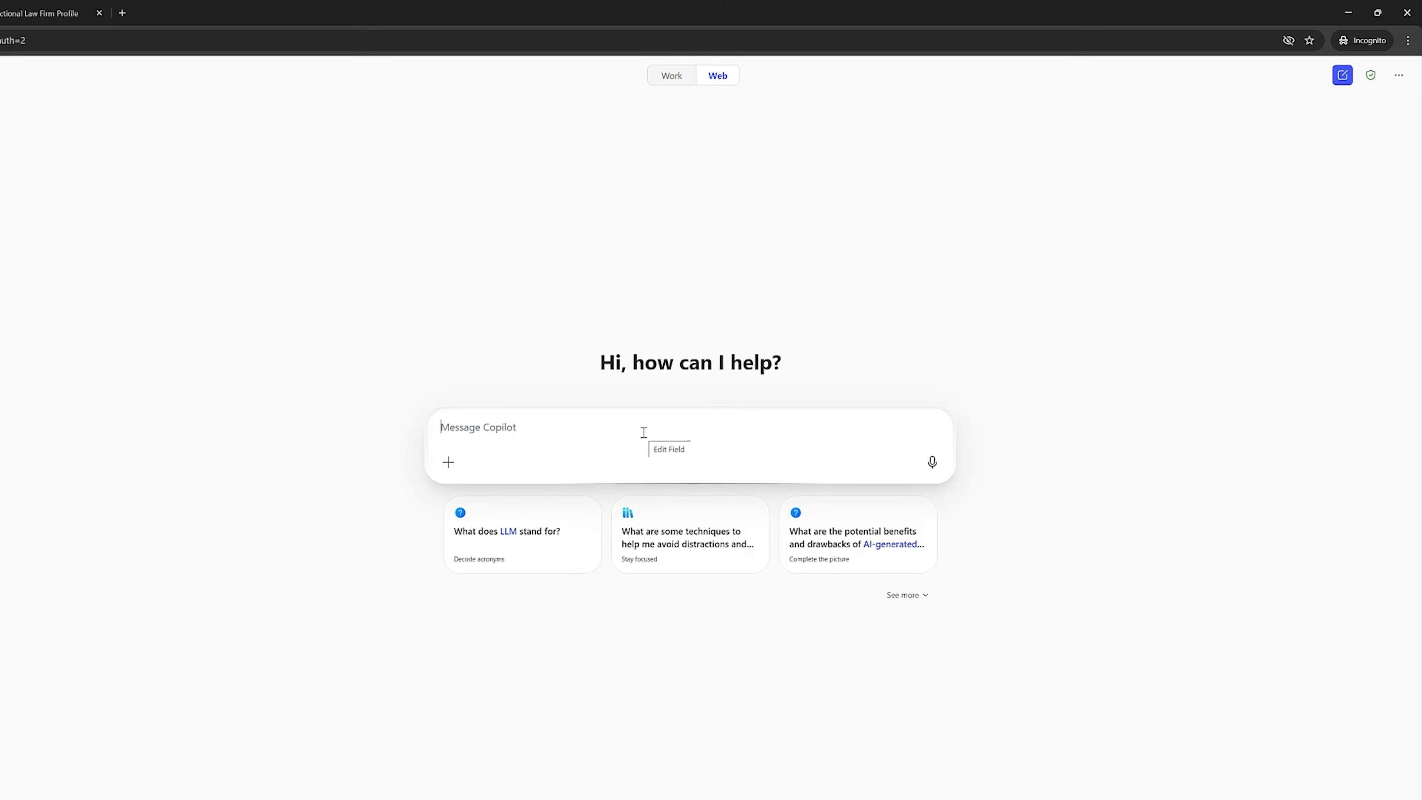
Ask Copilot for a DLP regex matching HB-2025-#### with four random last digits, and copy the suggested HB-2025-\d{4}.
text(I am creating a sensitive information type in data loss prevention in Microsoft 365. I am using a regular expression (regex). Can you please create me a regex for data that has the format of HB-2025-#### - the last four digits will be random)
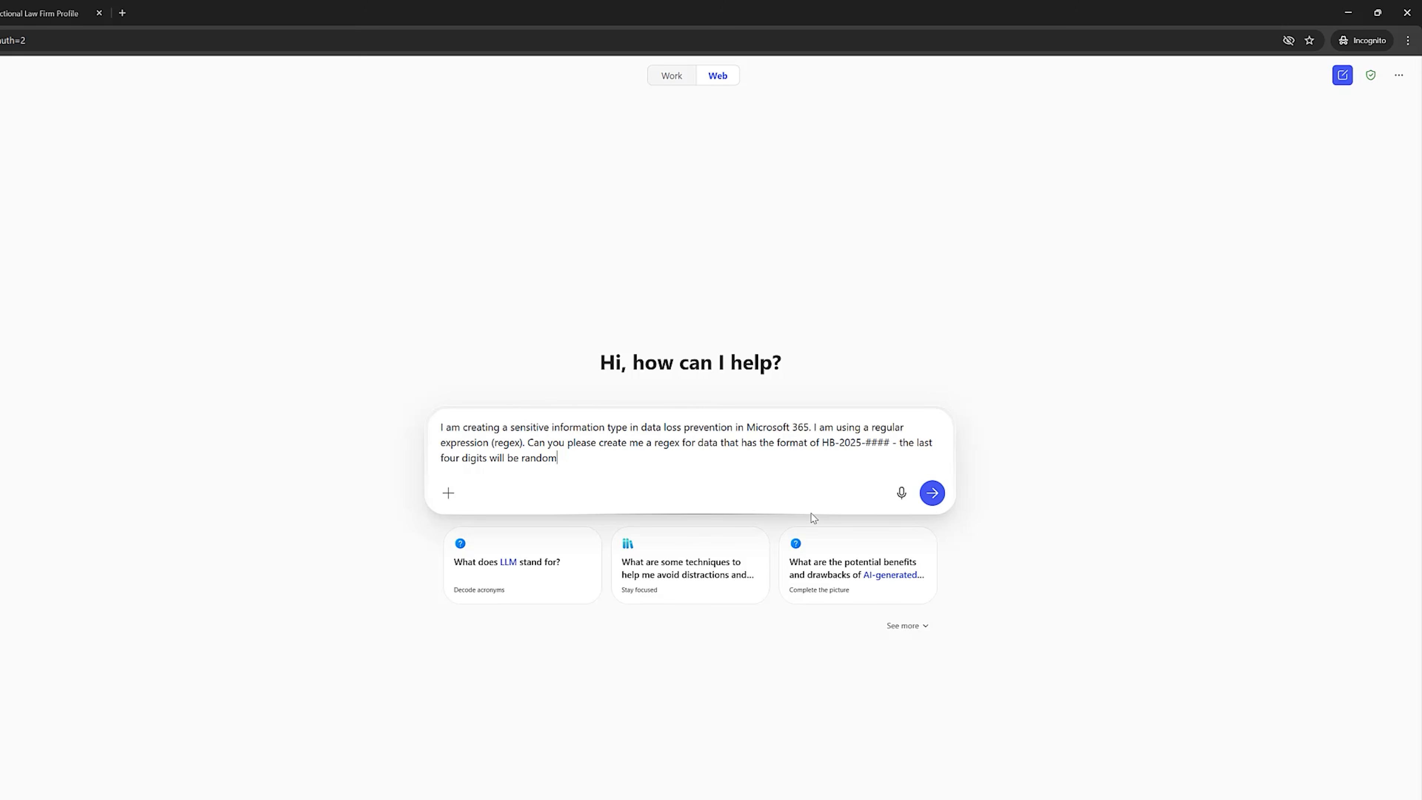
click(931, 493)
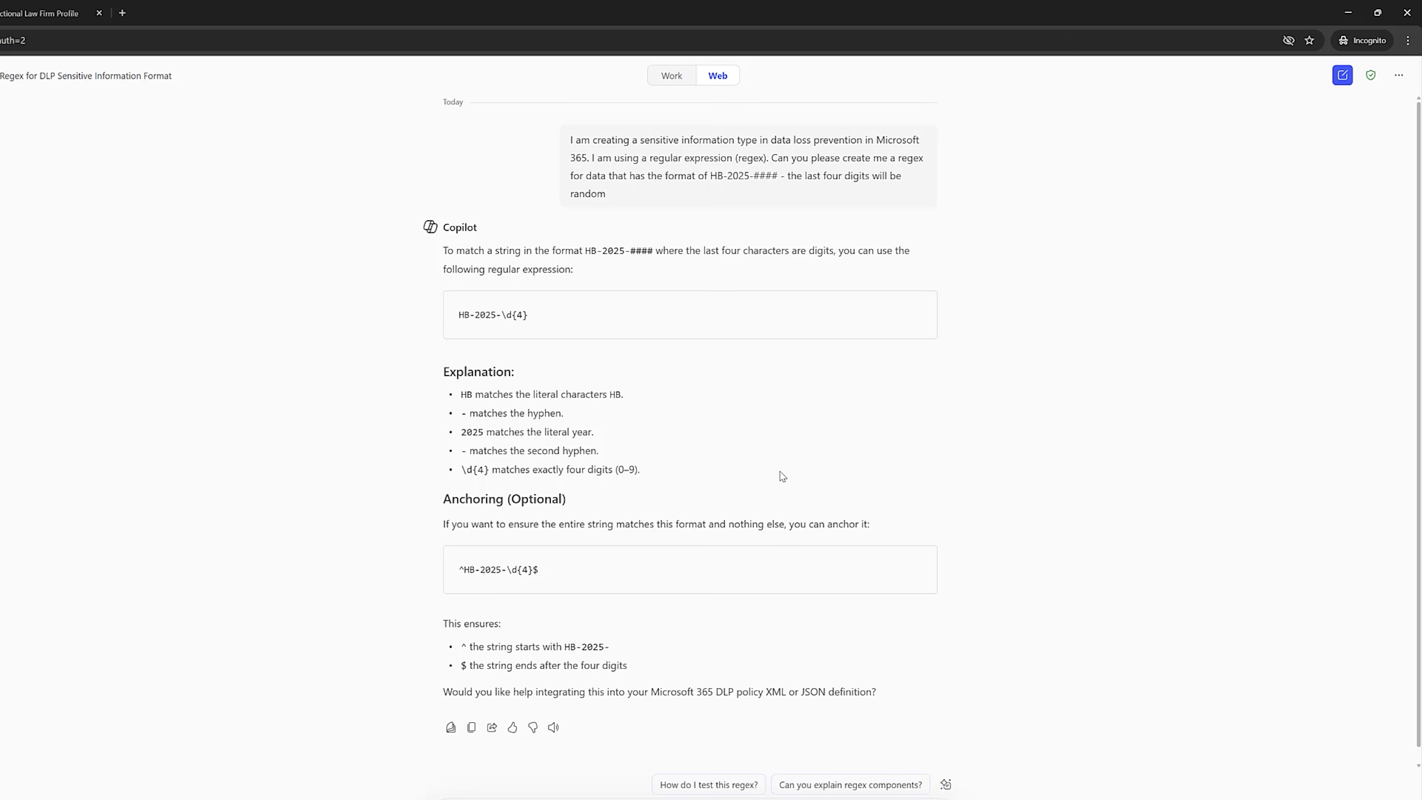
drag(530, 315, 460, 315)
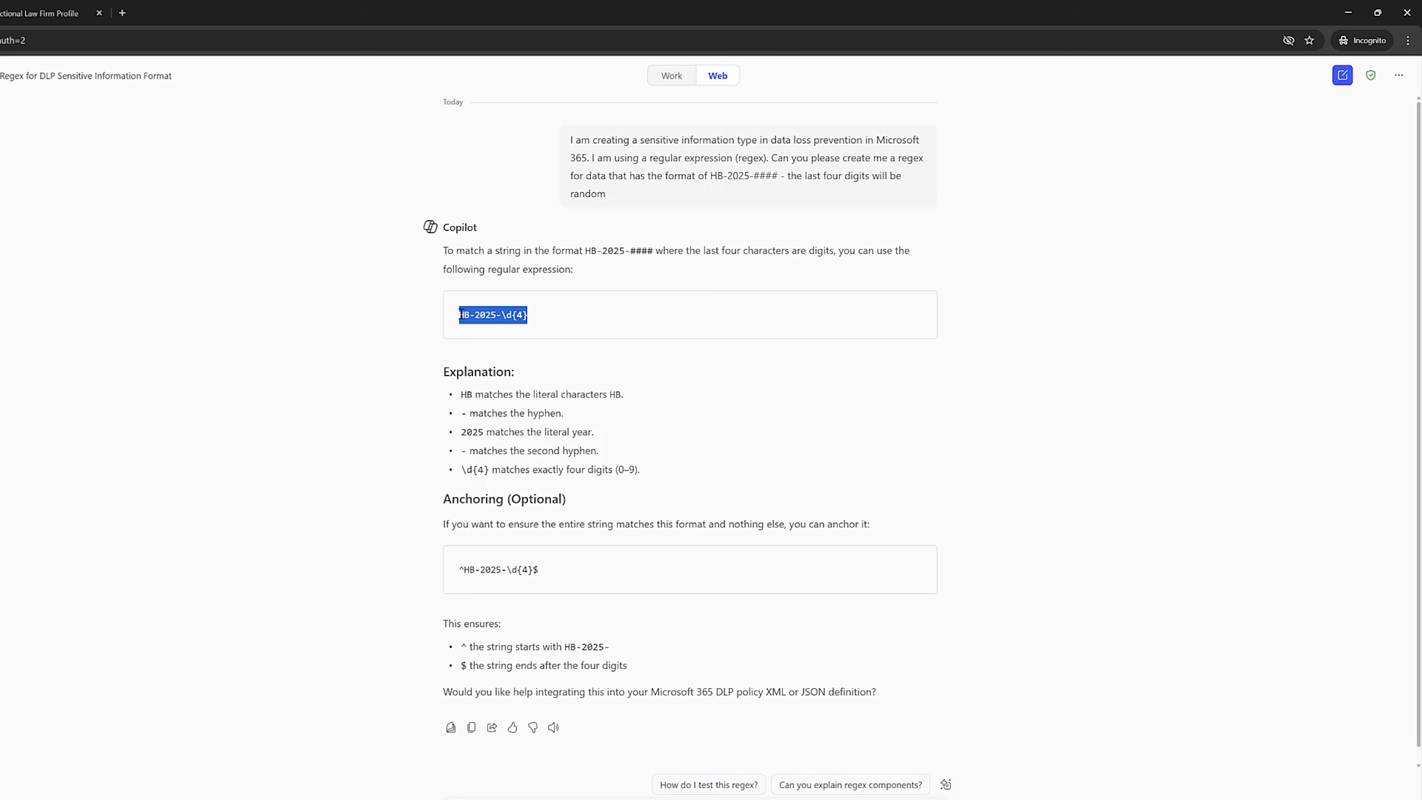
right_click(495, 316)
click(514, 327)
Switch back to Microsoft Purview, enter HB-2025-\d{4} as the regular expression with string match, and save the primary element.
mouse_move(585, 798)
click(652, 799)
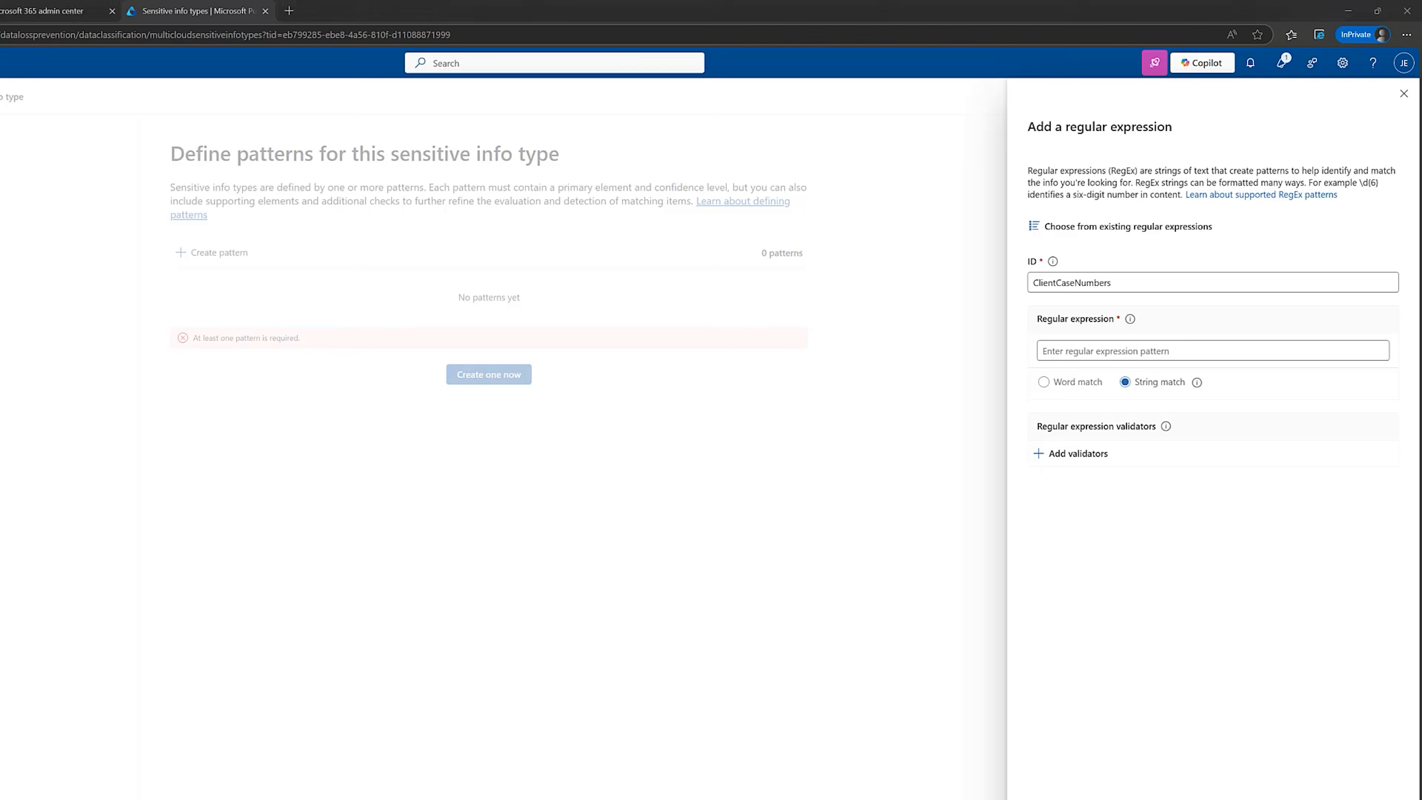
click(1095, 351)
key(ctrl+v)
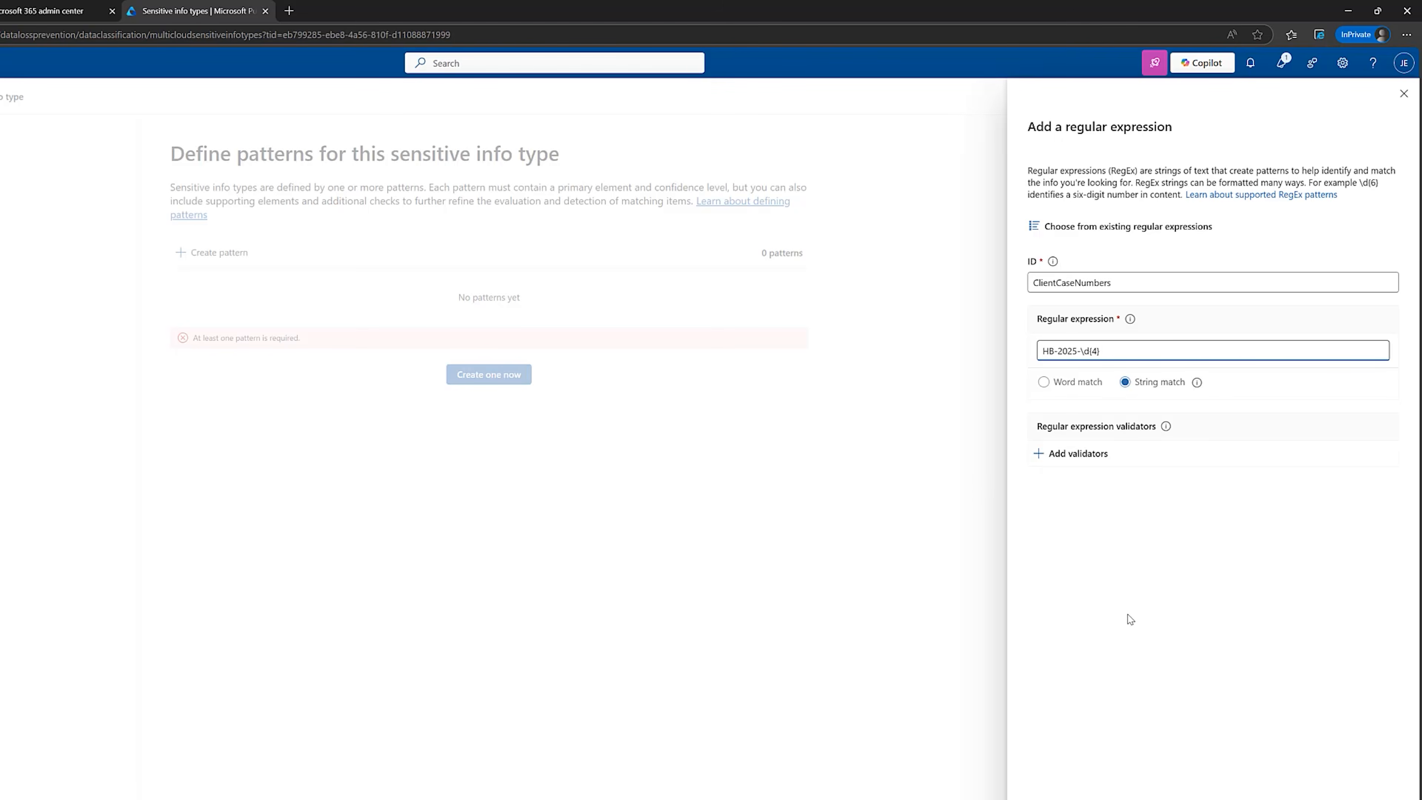
click(1092, 797)
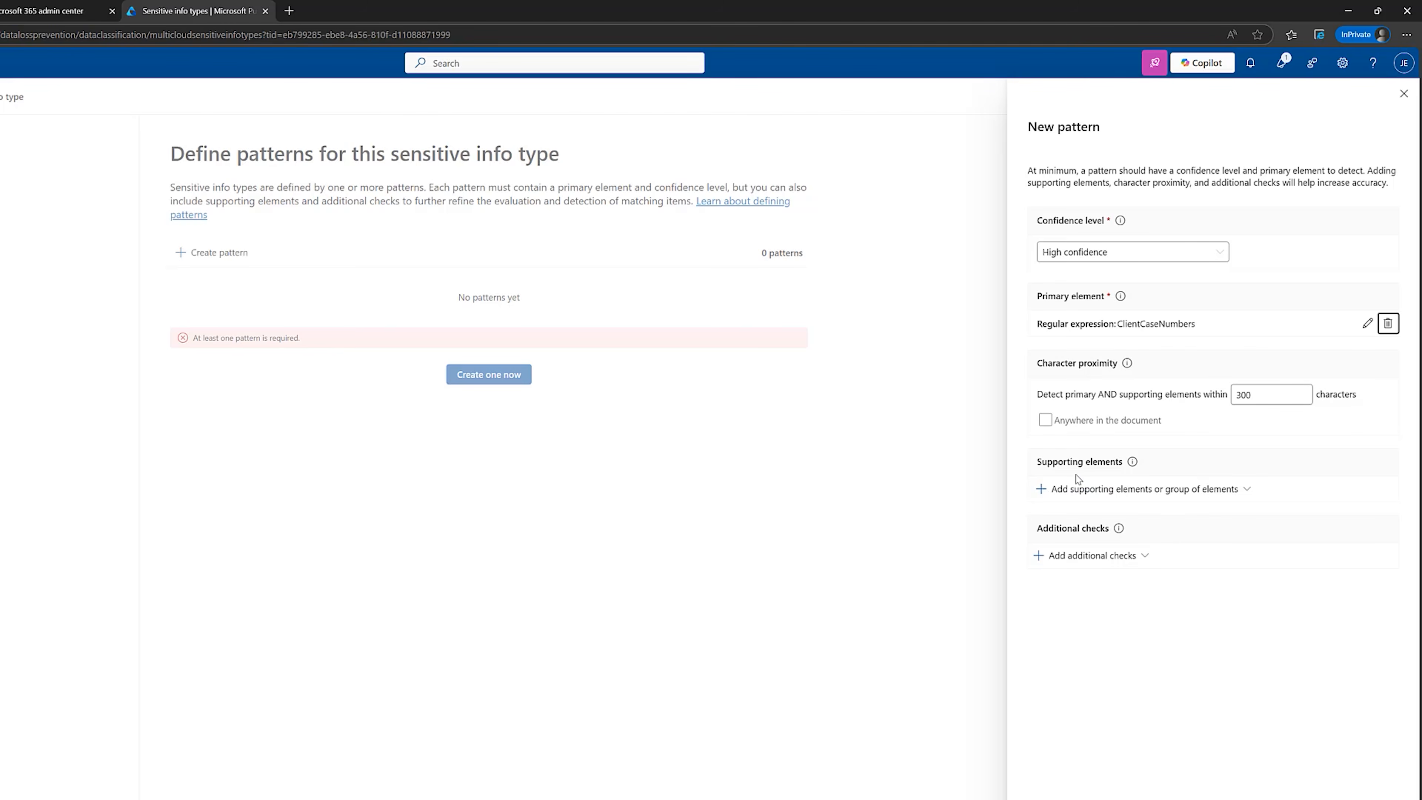
Start a keyword list as a supporting element of the pattern and set its ID to ClientCaseNumberList.
click(1215, 489)
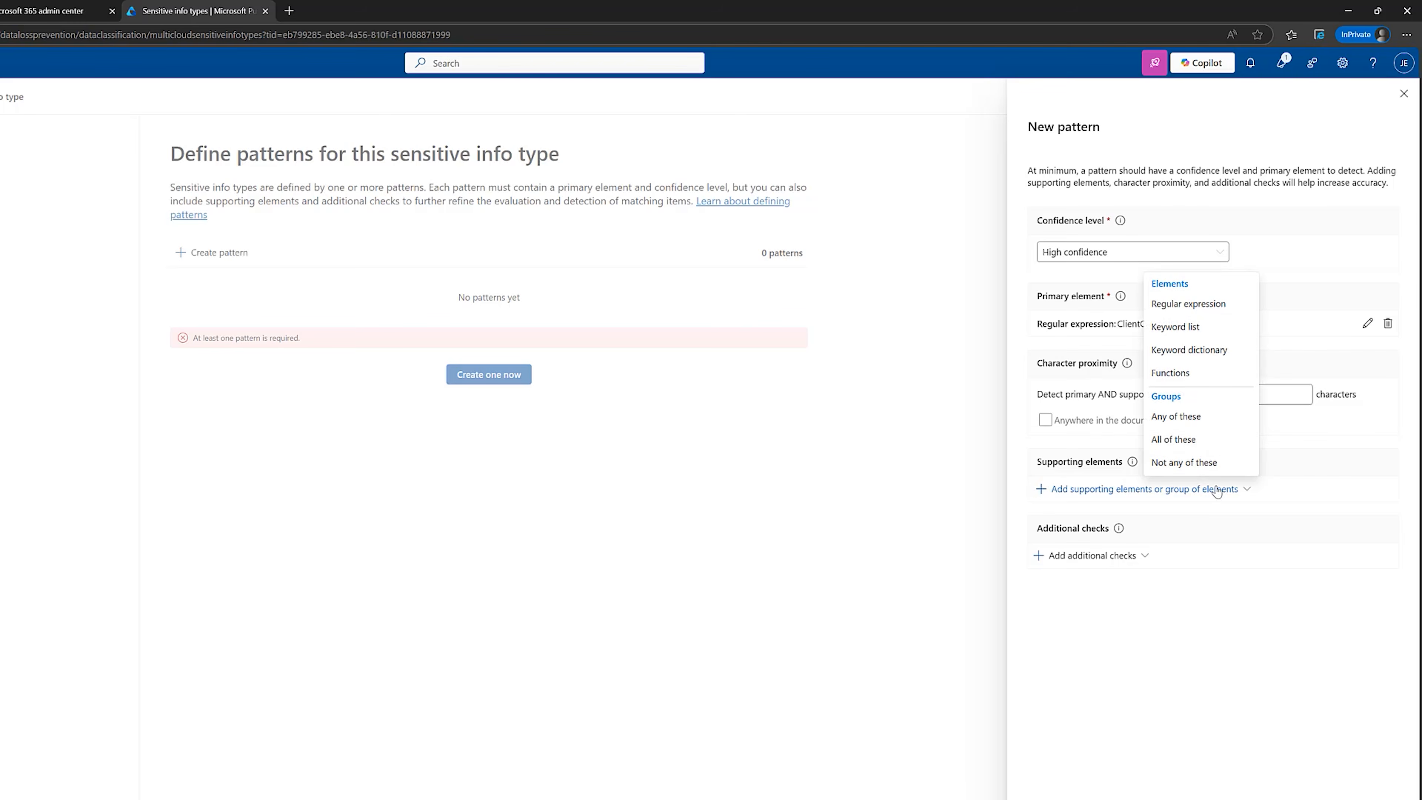
click(1197, 335)
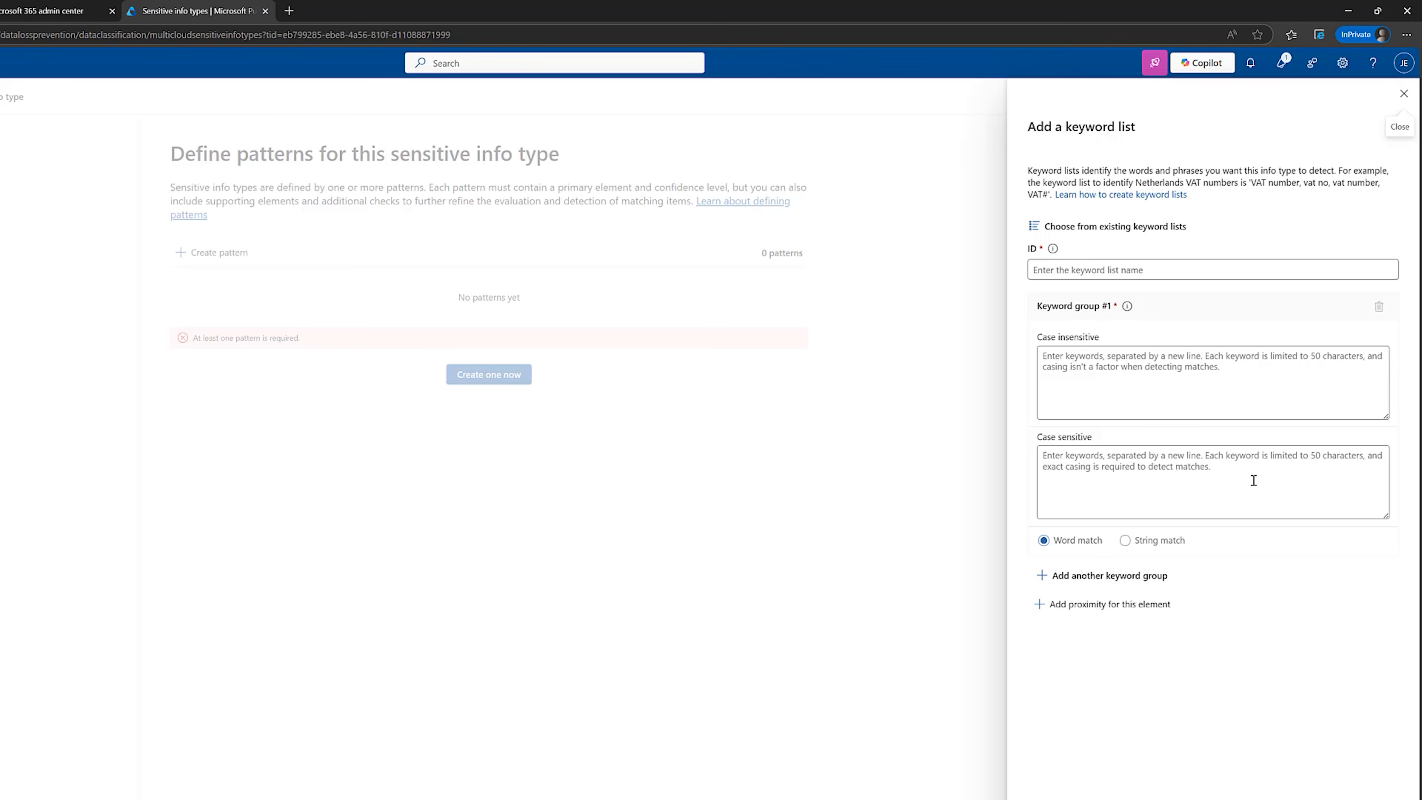
click(1116, 272)
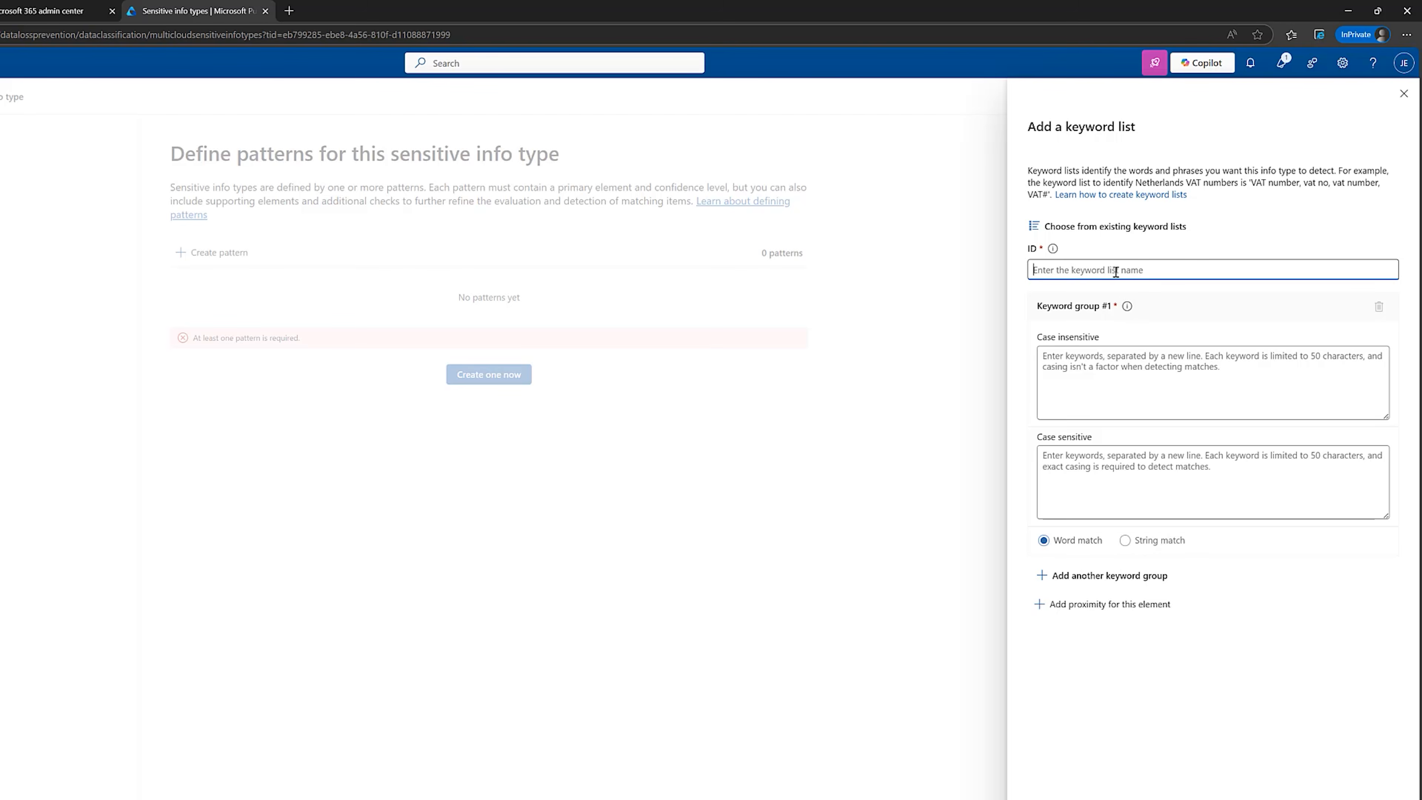
key(ctrl+v)
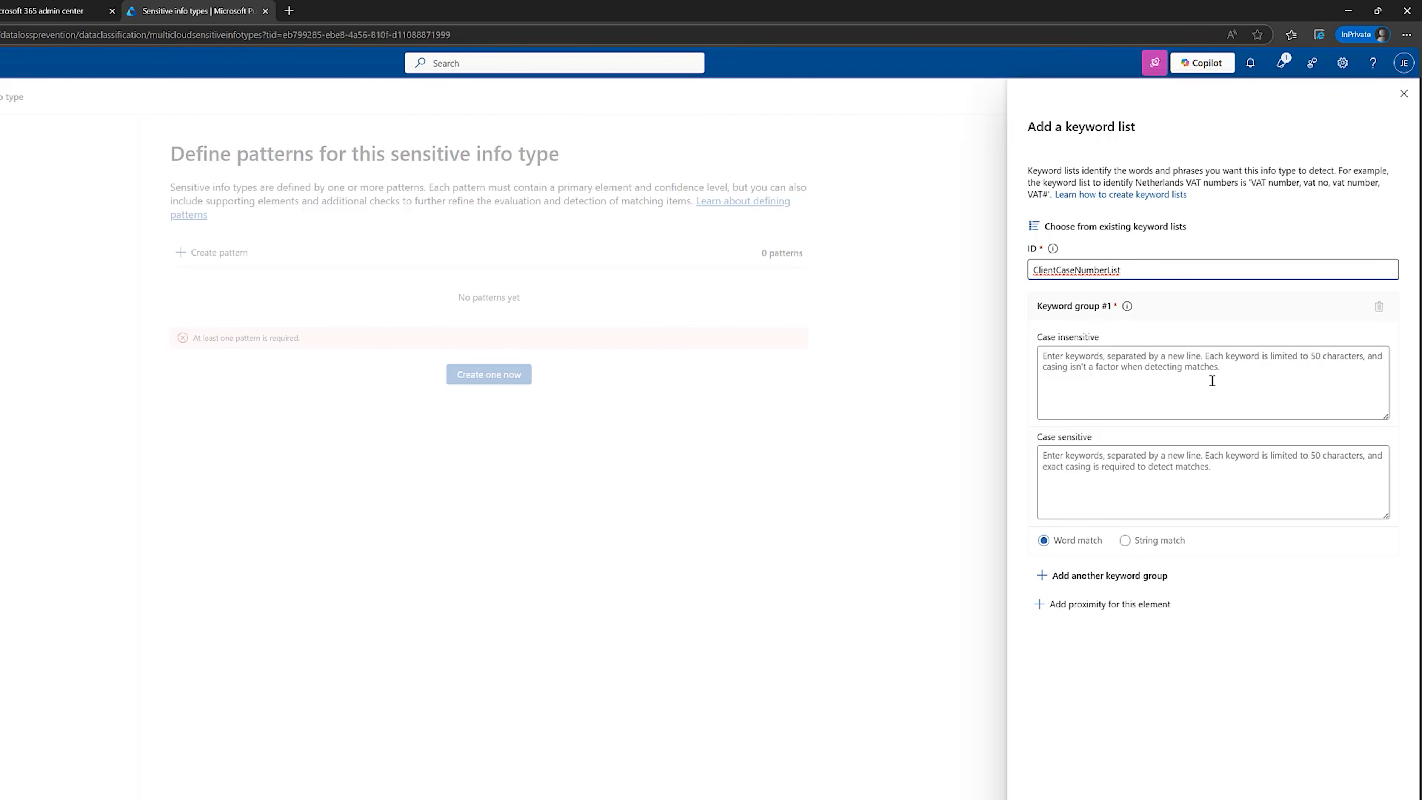
Enter the case-insensitive keywords client, case number, legal matter, file reference, case ID and confidential on separate lines, and save the keyword list.
click(1198, 362)
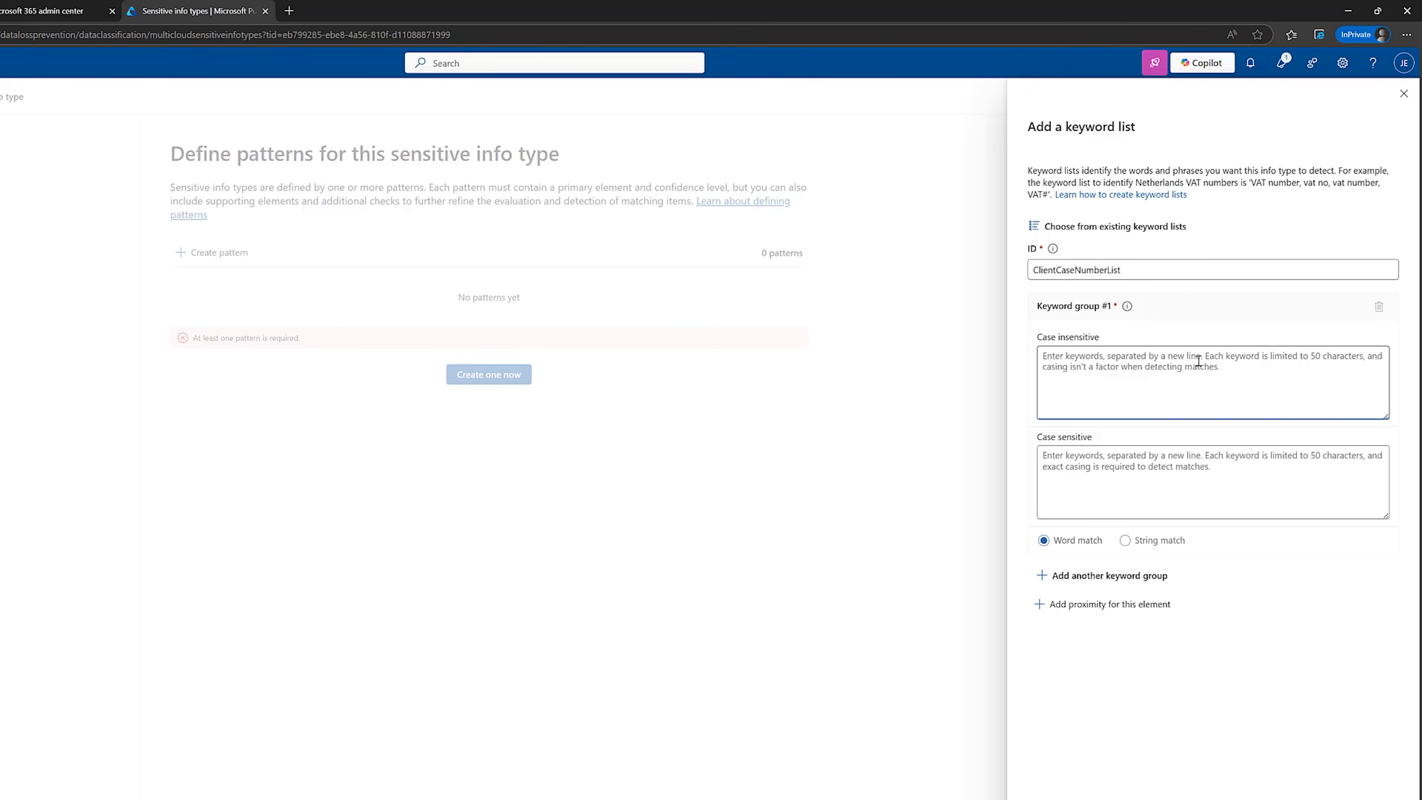
key(ctrl+v)
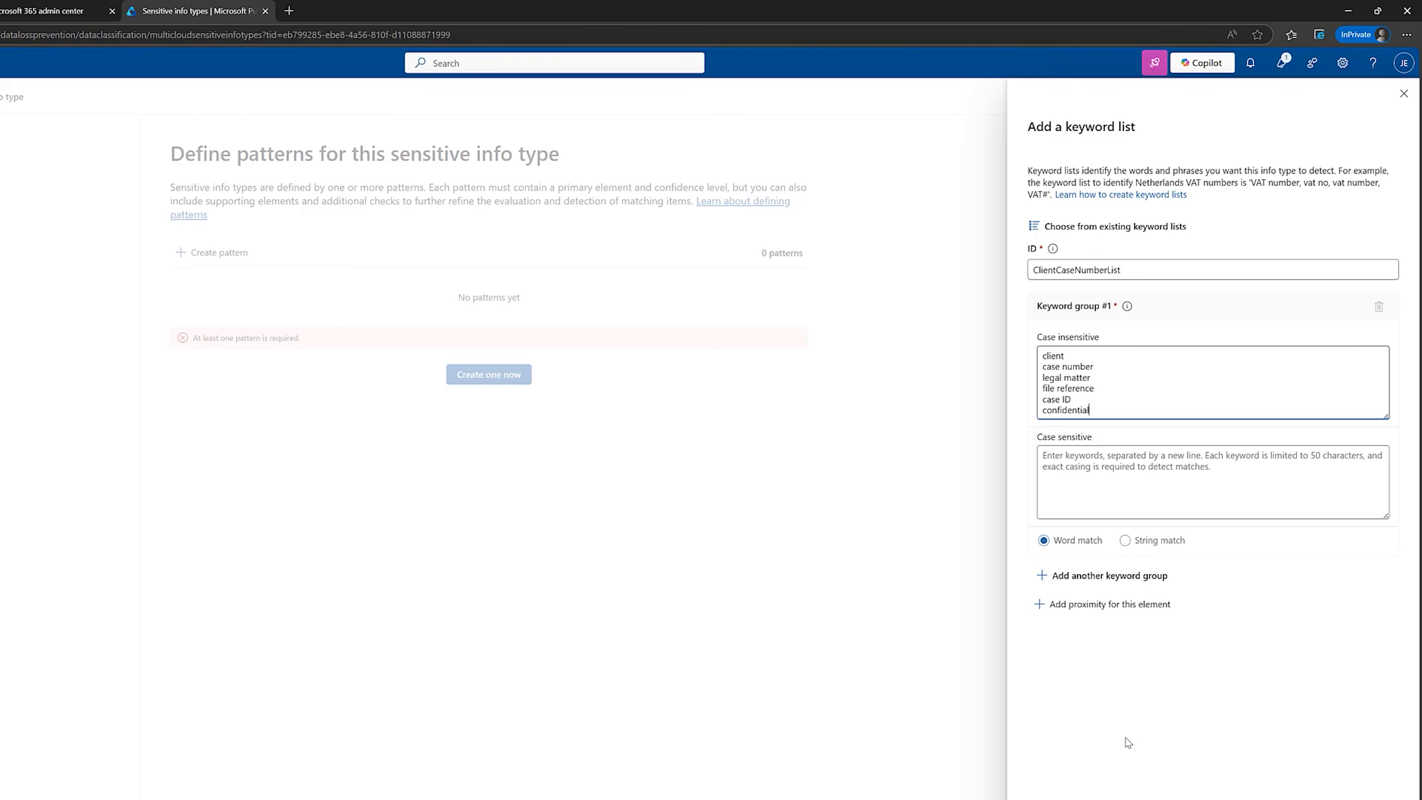
click(1058, 799)
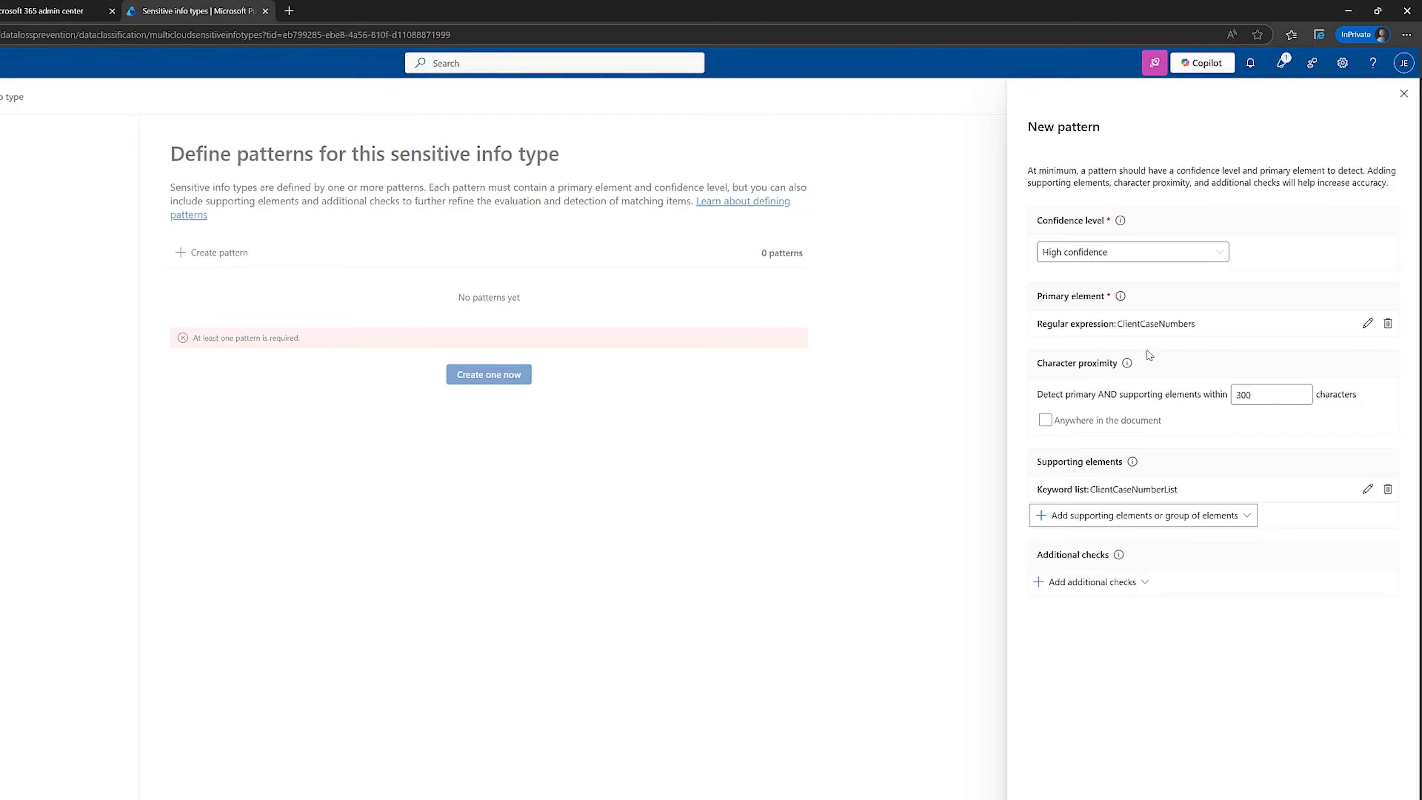
Switch to the Fictional Law Firm Profile page, check the listed client case number format, and return to Microsoft Purview.
click(763, 798)
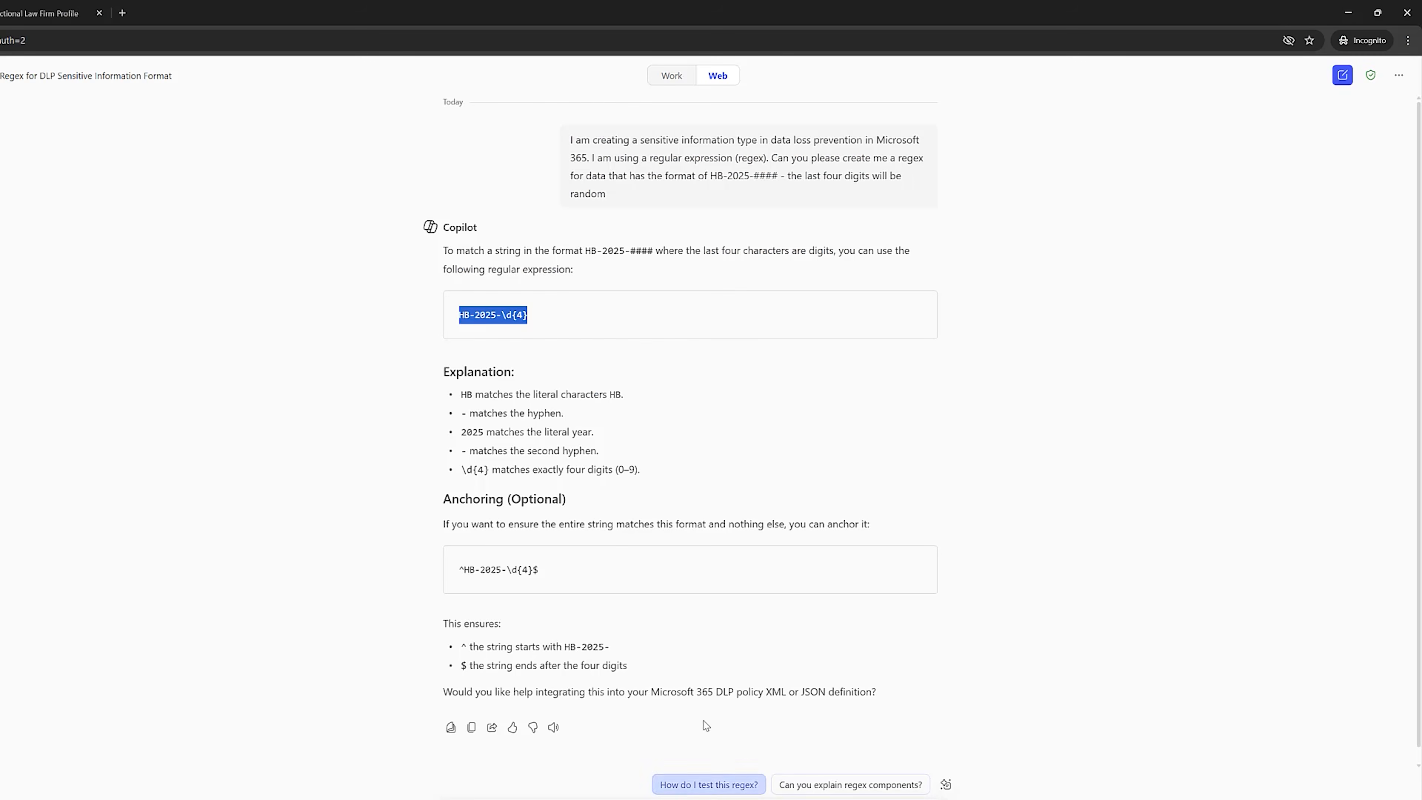
click(84, 12)
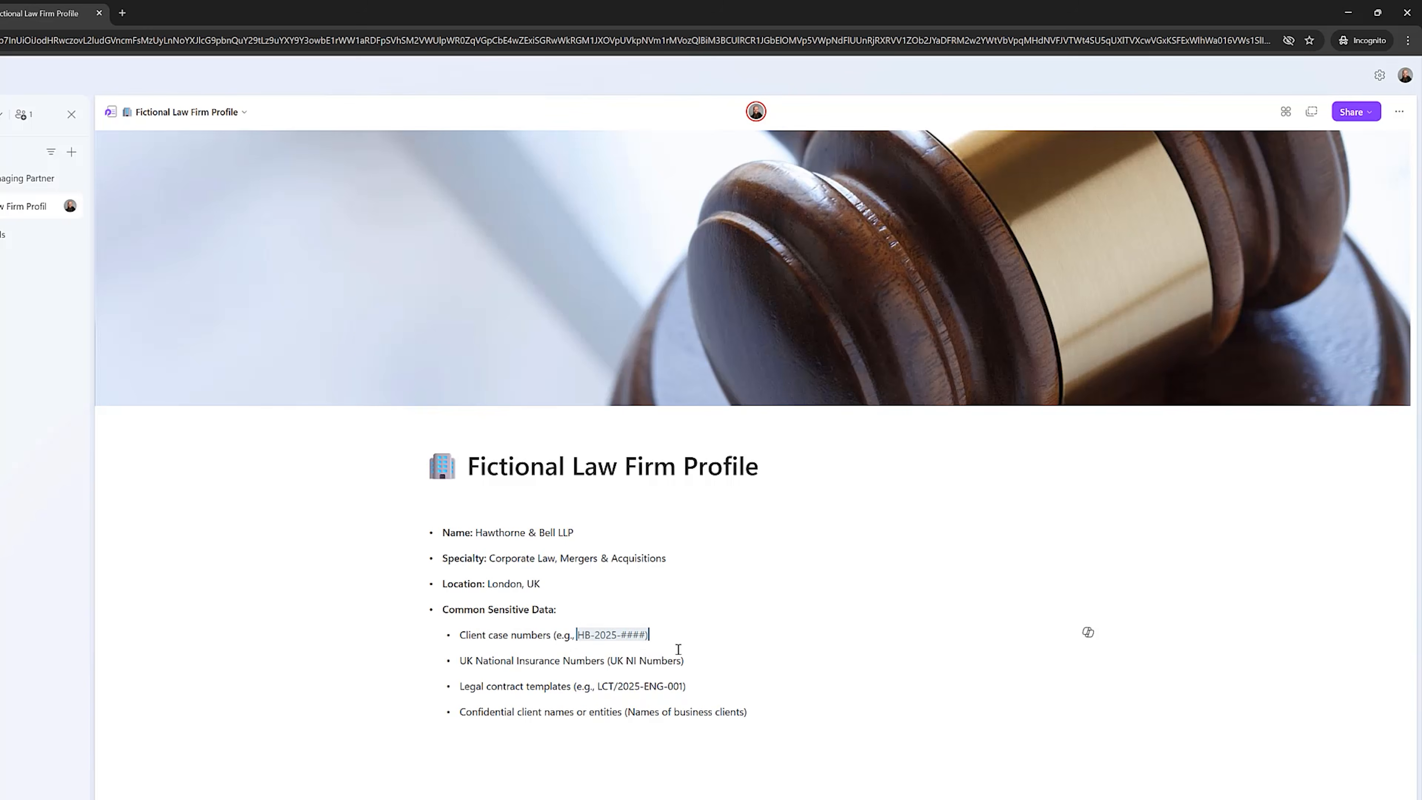
click(590, 799)
click(658, 799)
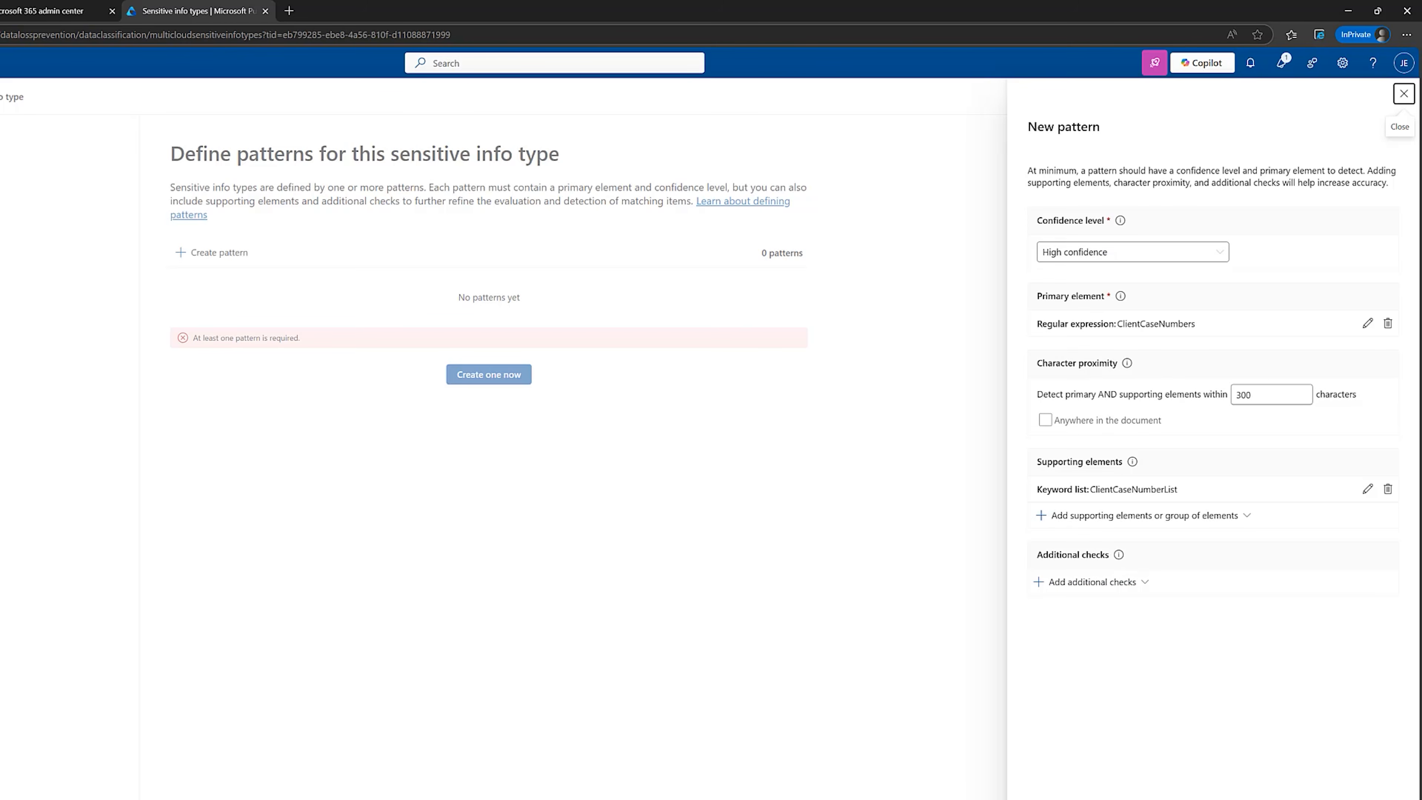
Create the high-confidence pattern, keep High as the recommended confidence level, and finish creating the sensitive info type.
click(1057, 797)
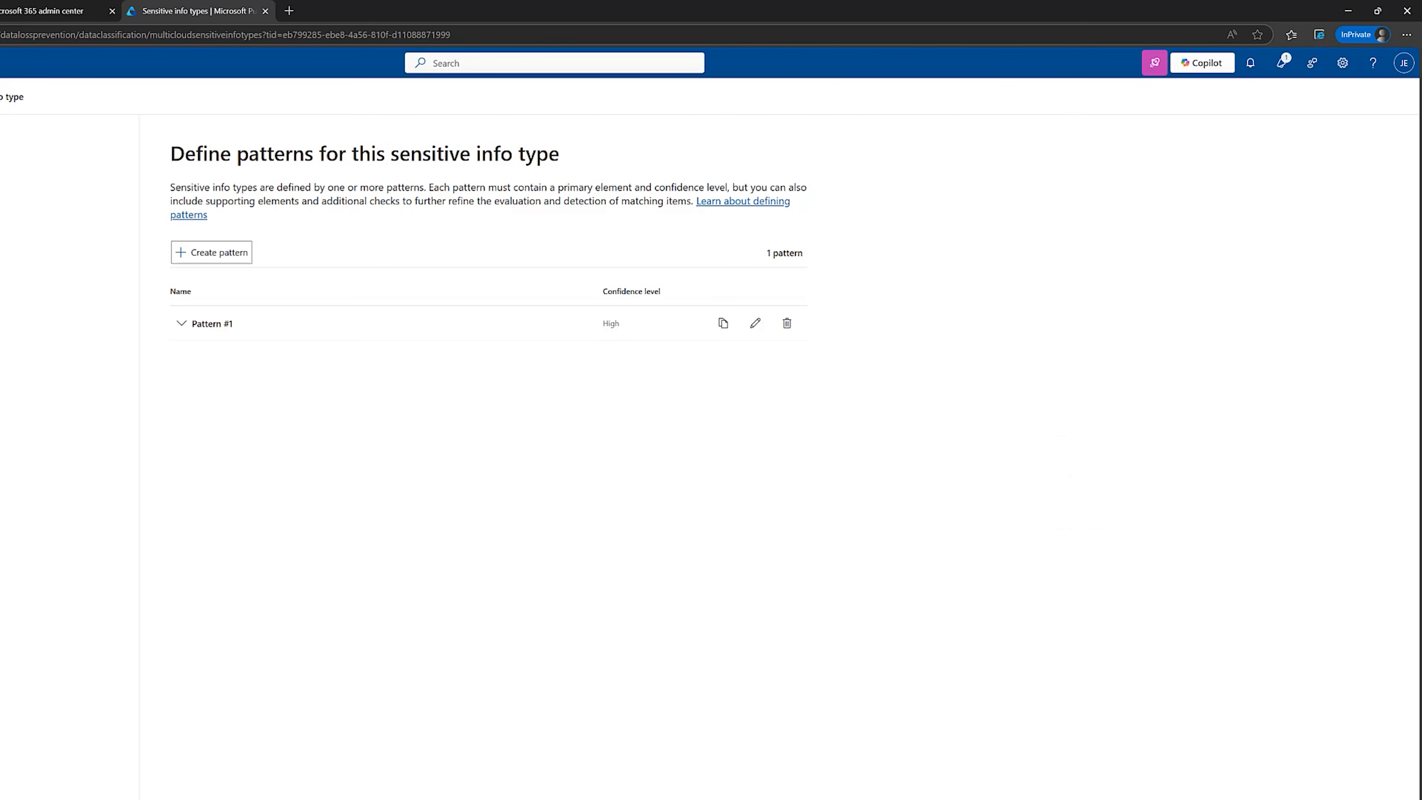
click(257, 797)
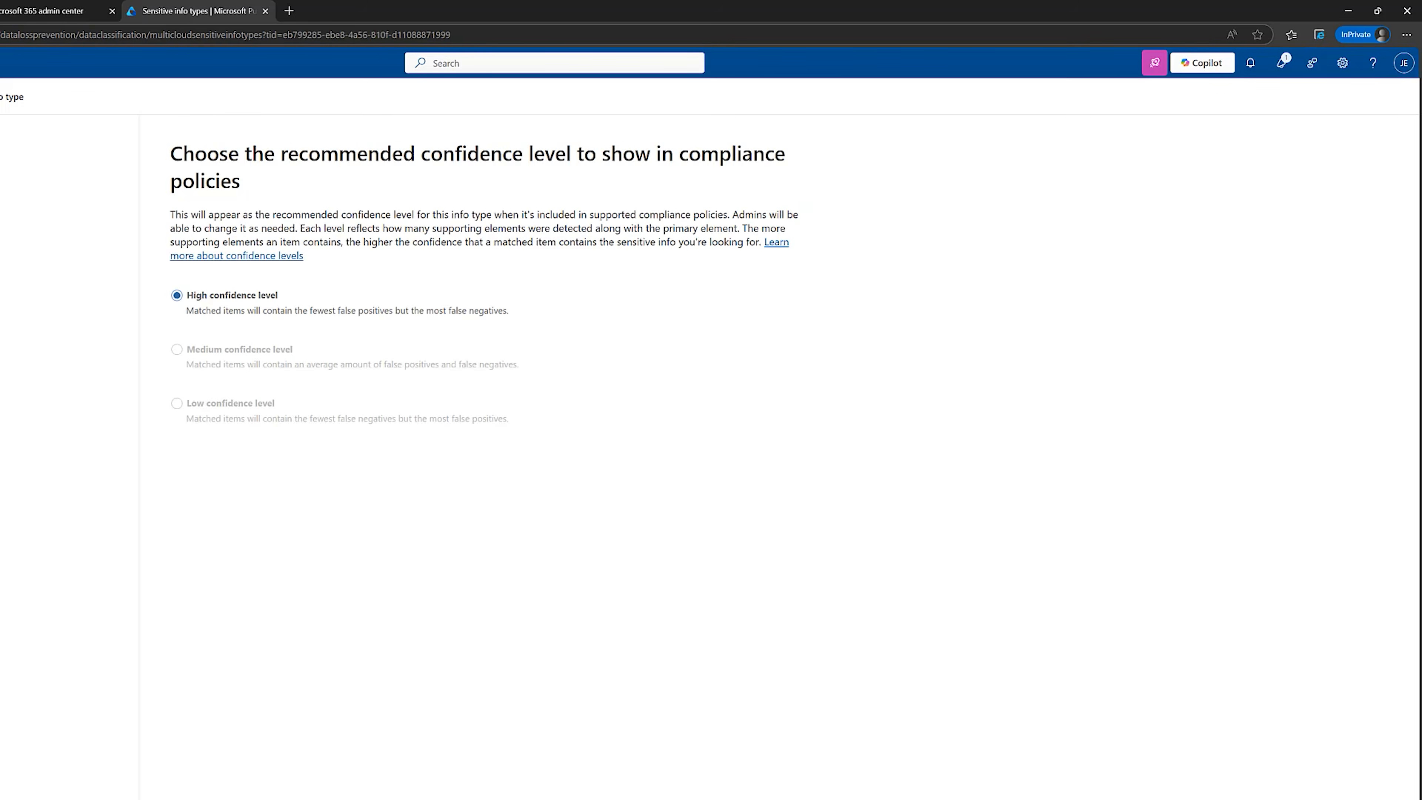
click(257, 797)
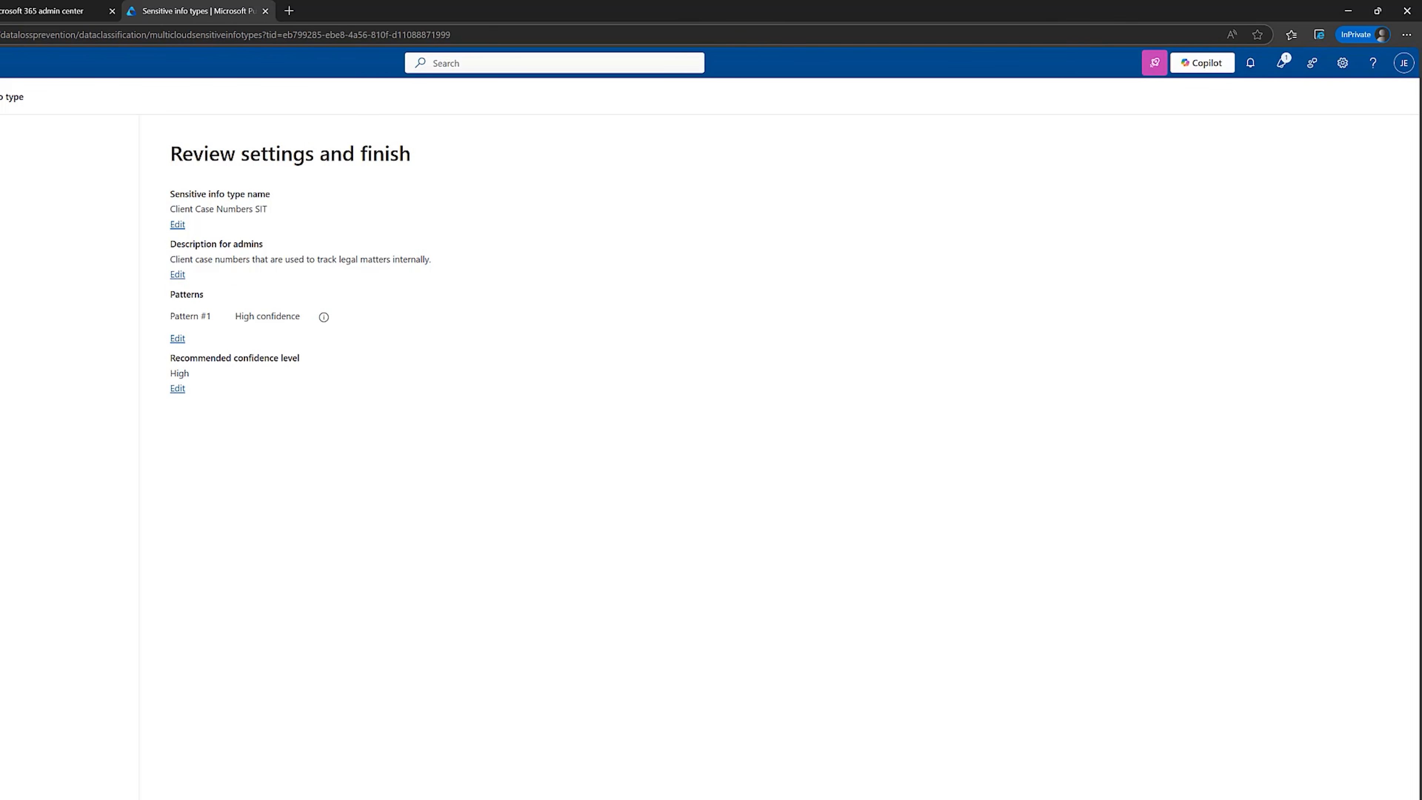
click(258, 797)
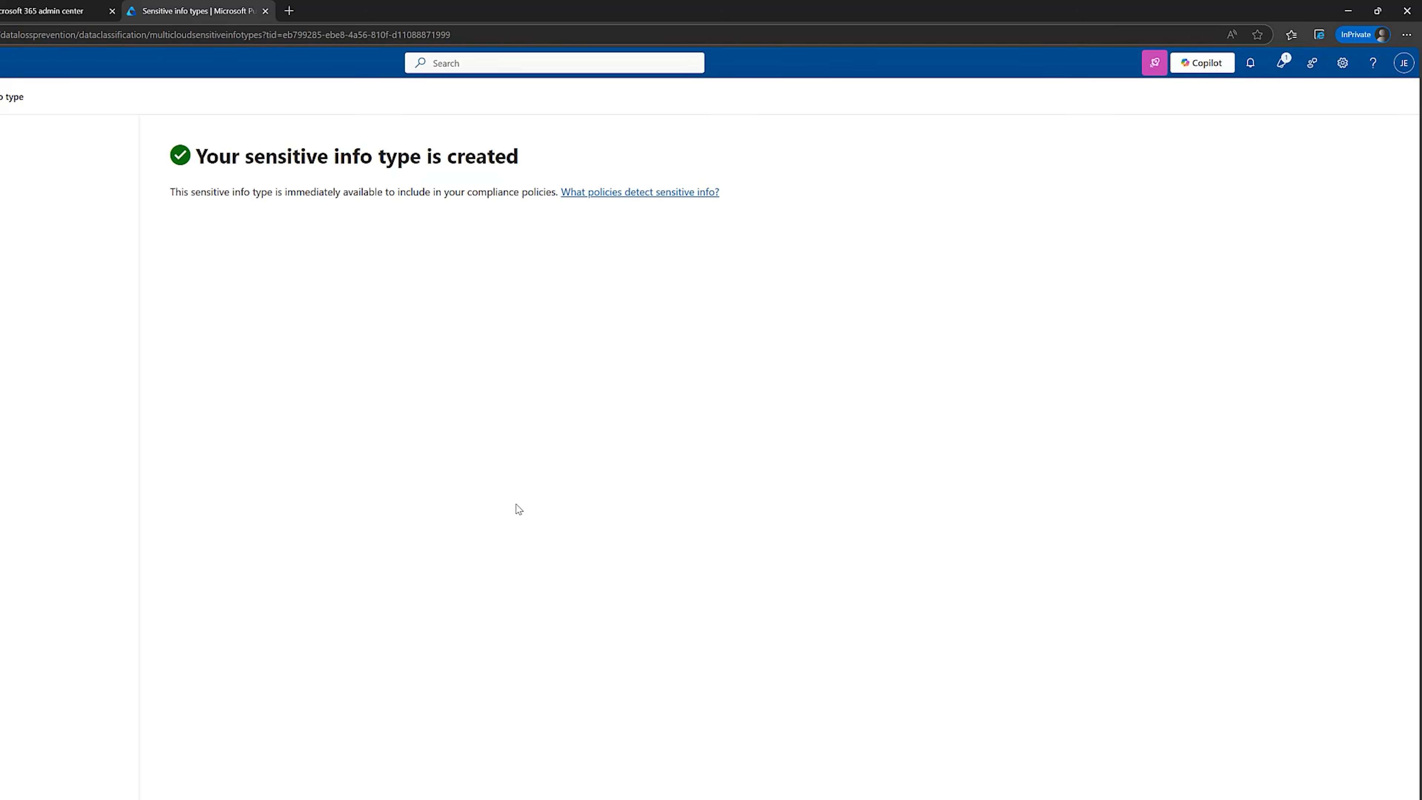
click(193, 797)
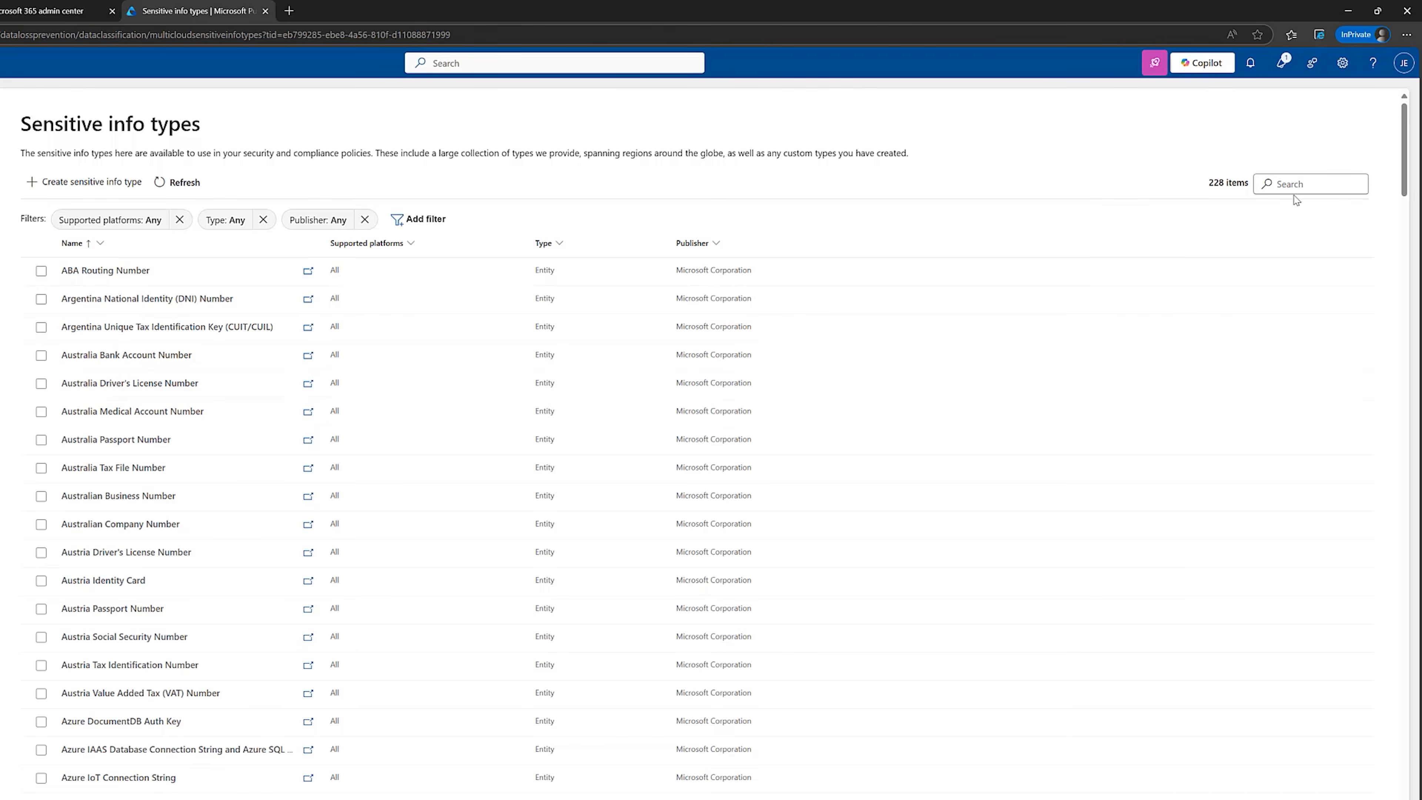
Search the sensitive info types for "client", open Client Case Numbers SIT, and start a test of it.
click(1299, 185)
text(client)
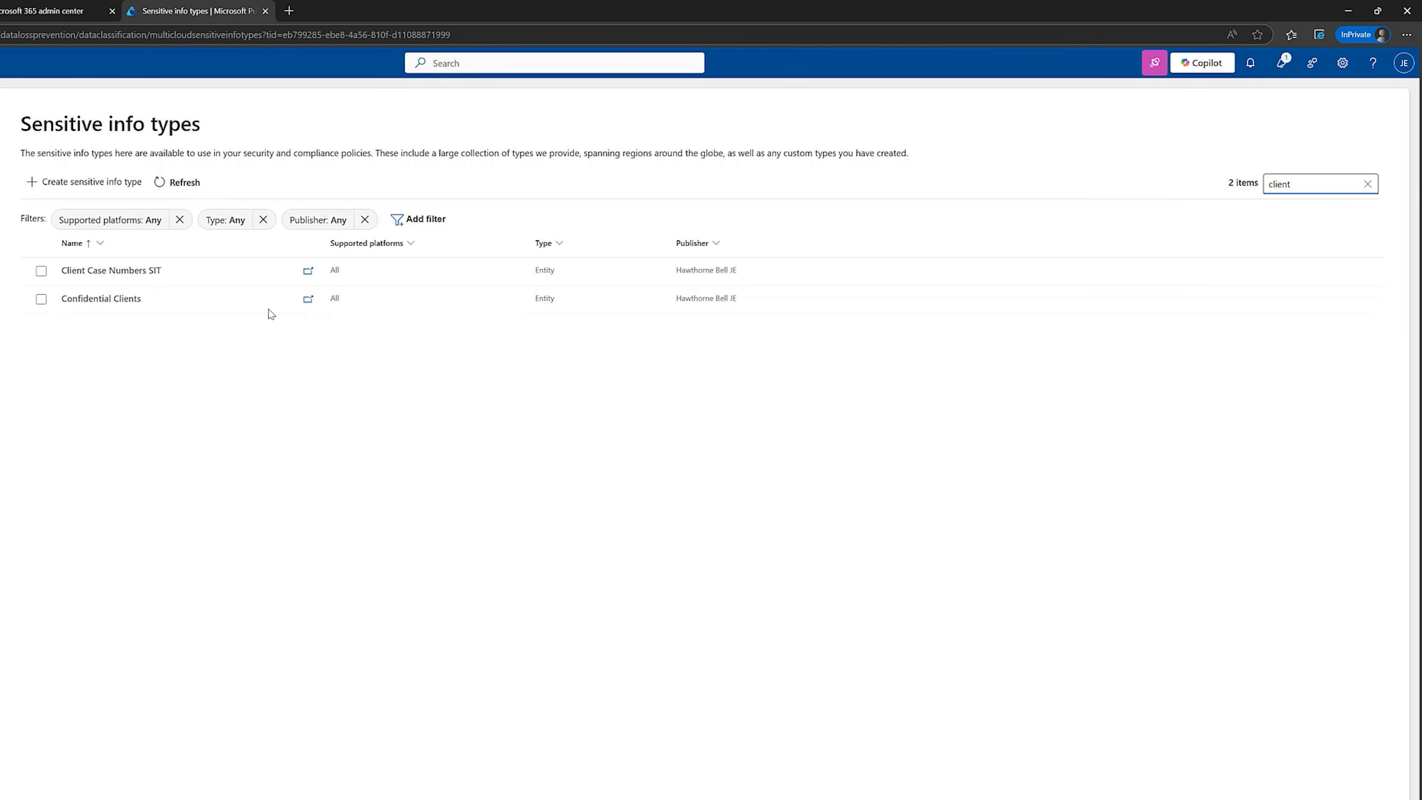
click(128, 270)
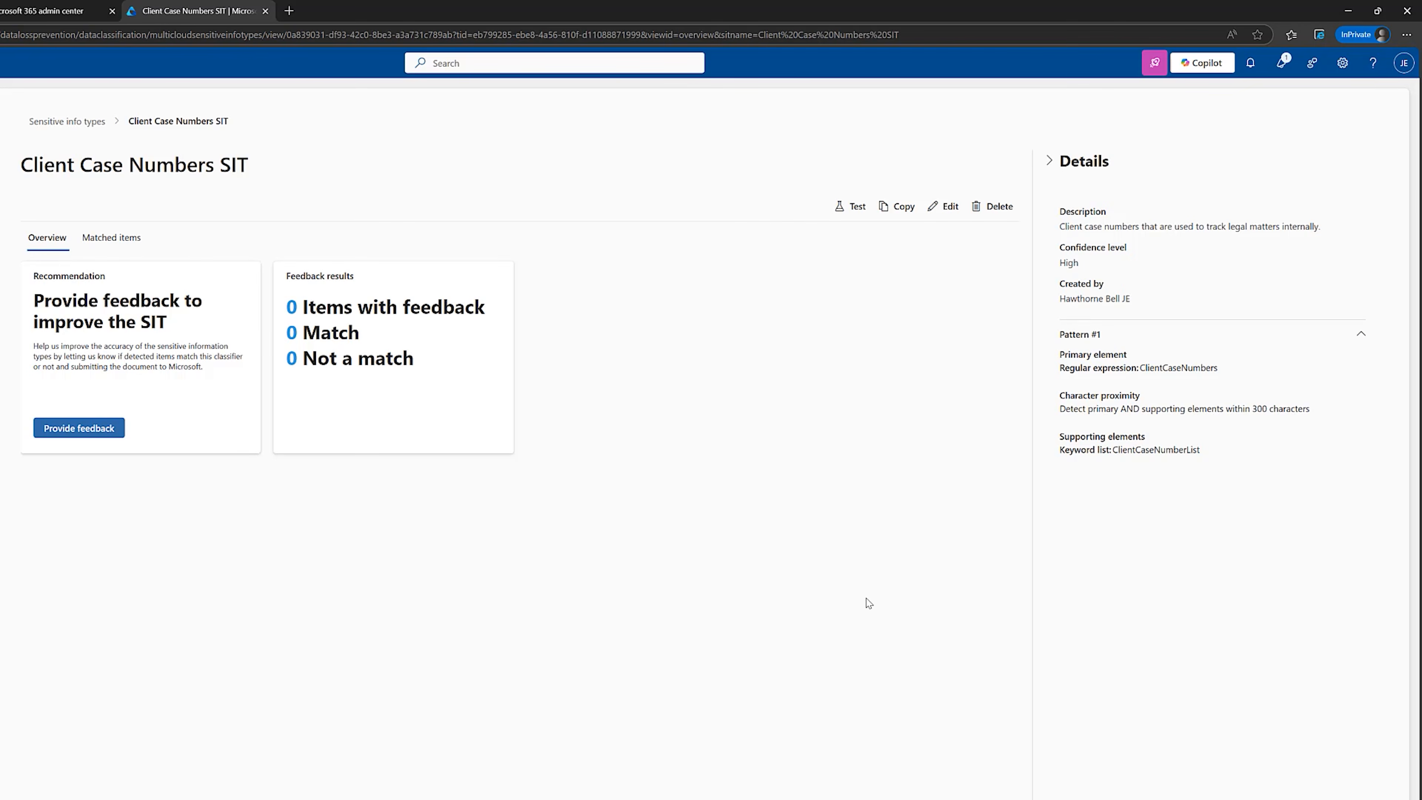
click(846, 218)
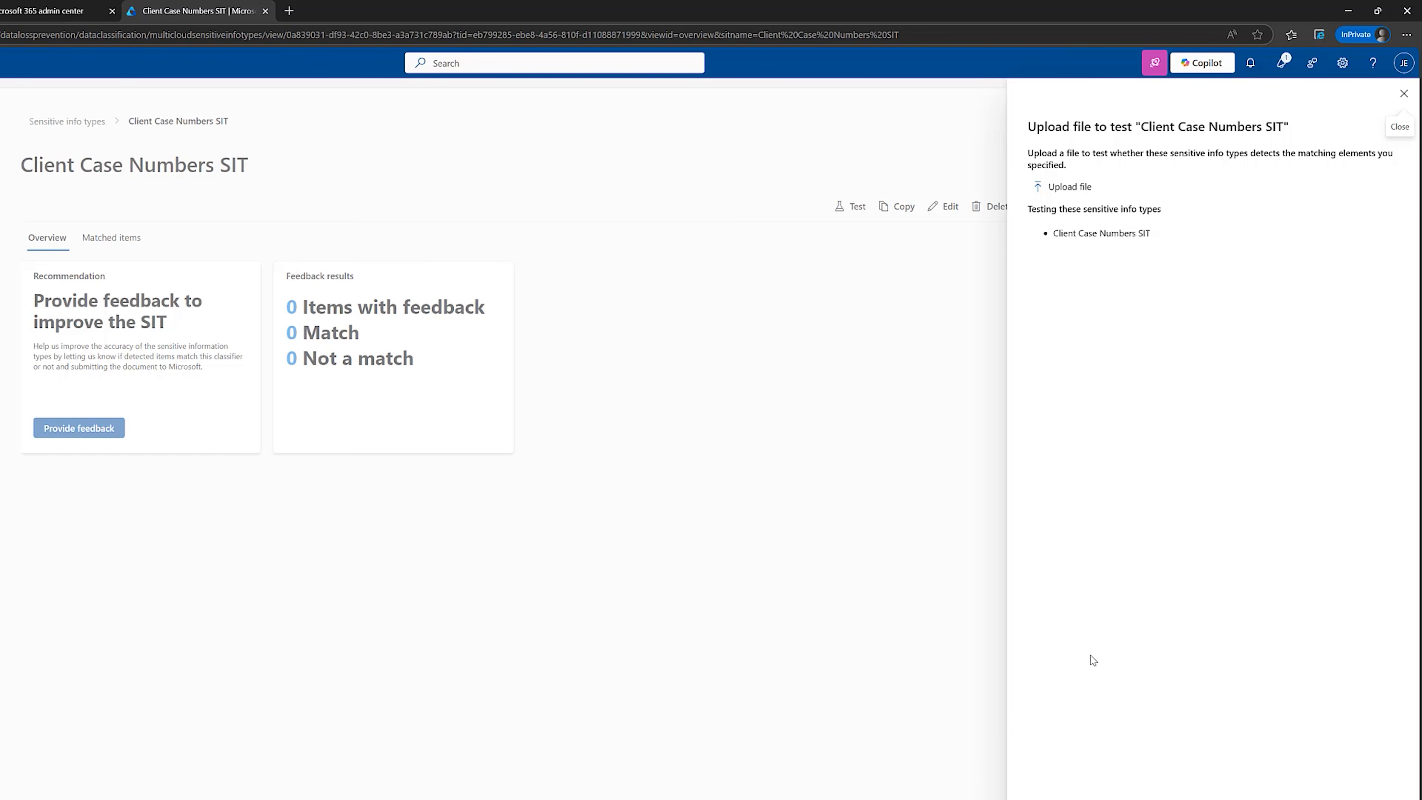
Switch to the Word document Hawthorne_Bell_Confidential_Legal_Document, examine its client case number and body text, and minimize it again.
mouse_move(842, 799)
click(909, 797)
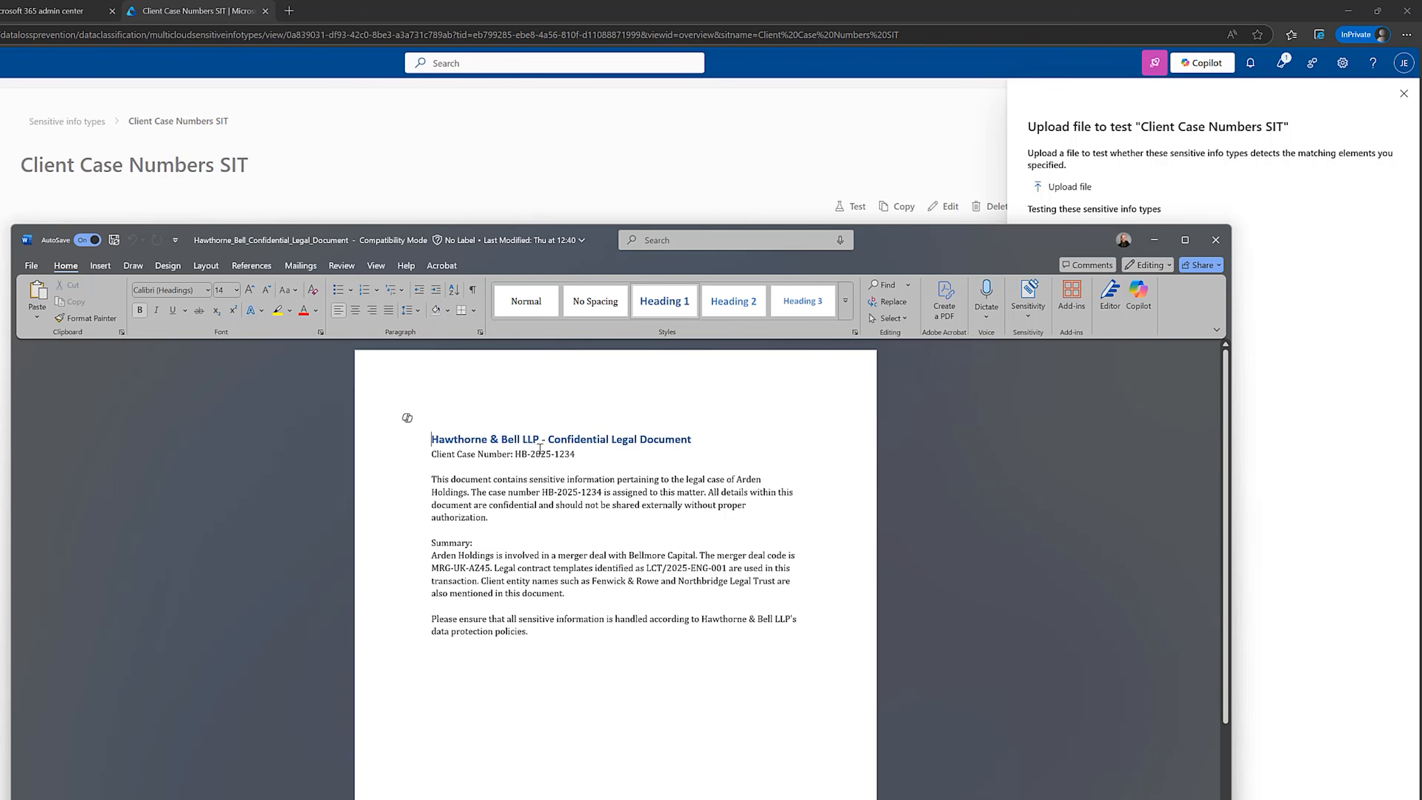
drag(582, 454, 515, 454)
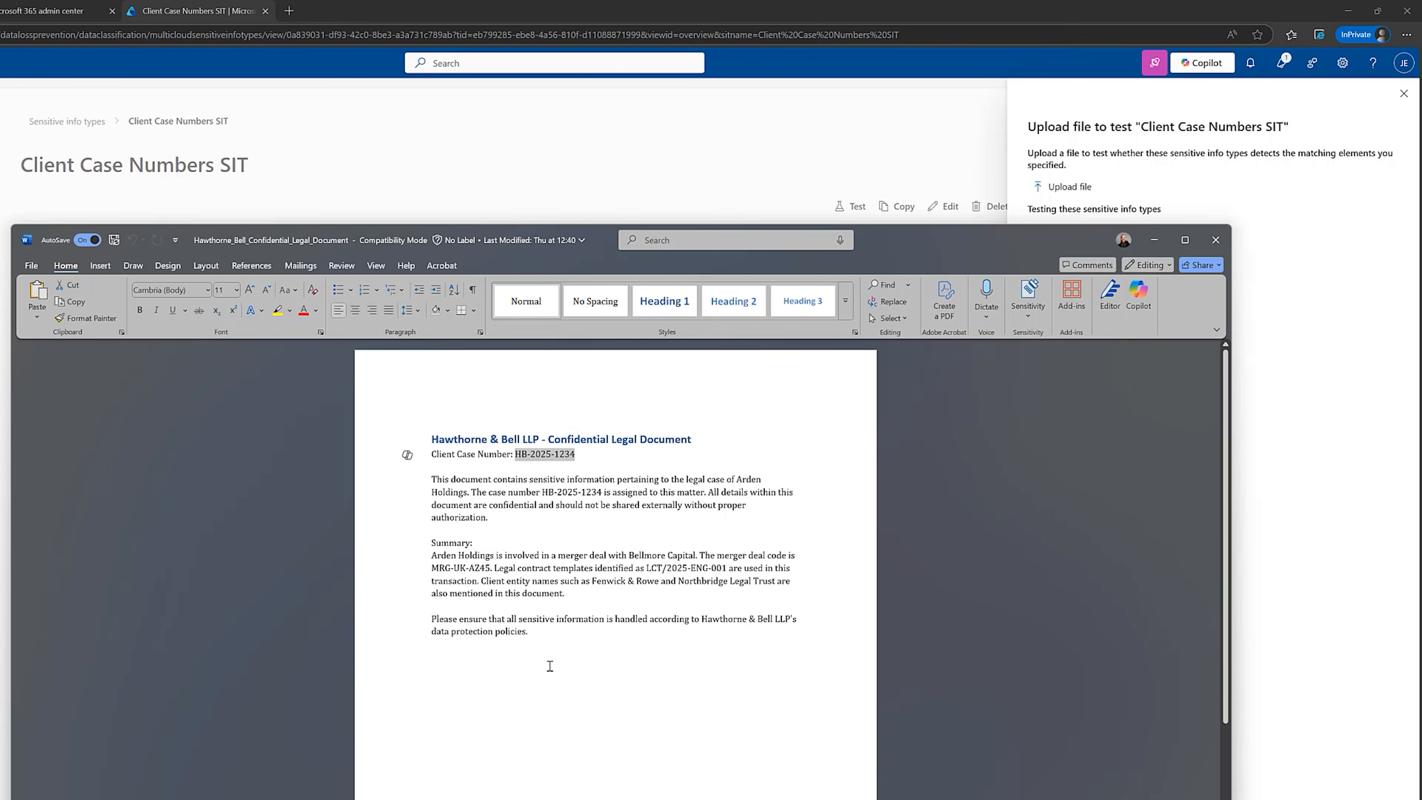
click(647, 529)
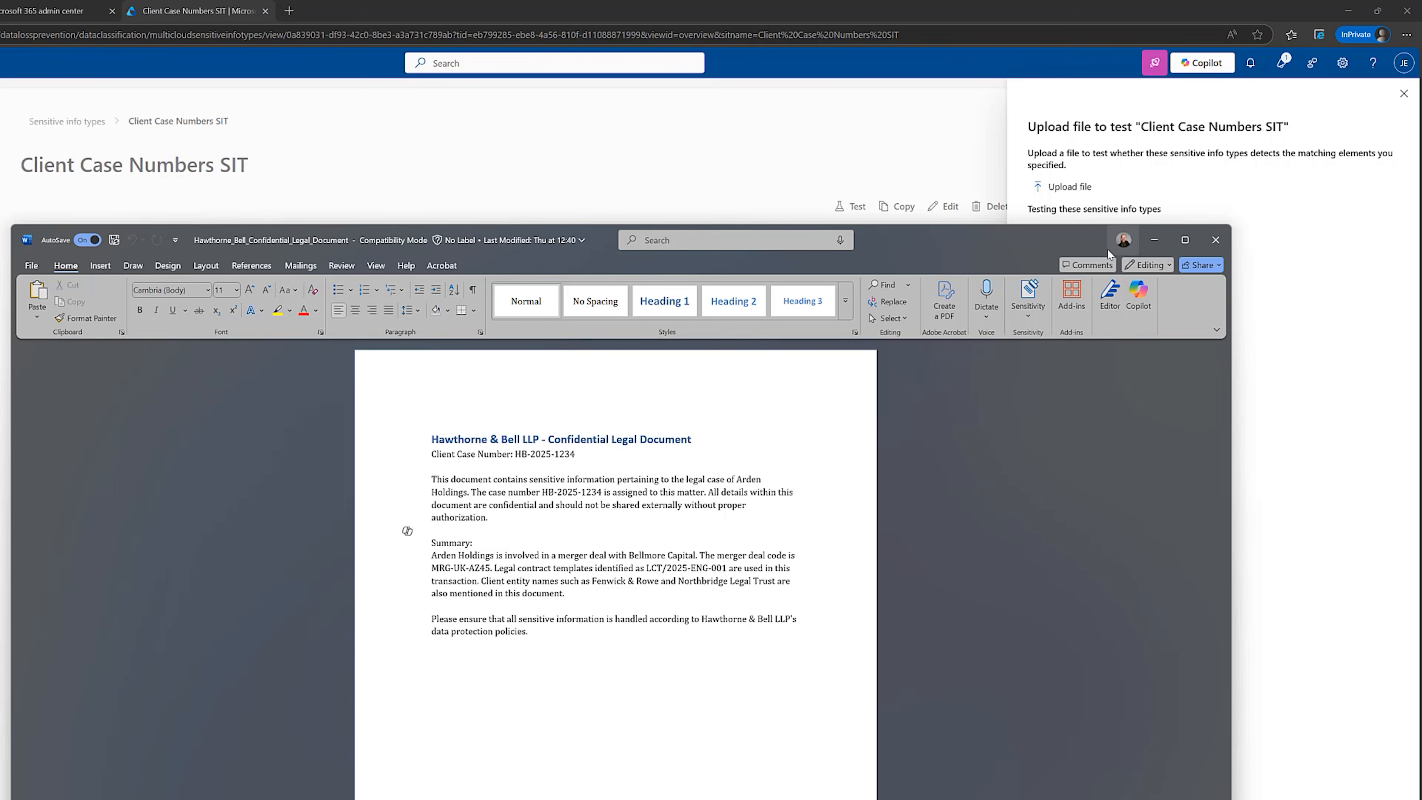
click(1151, 239)
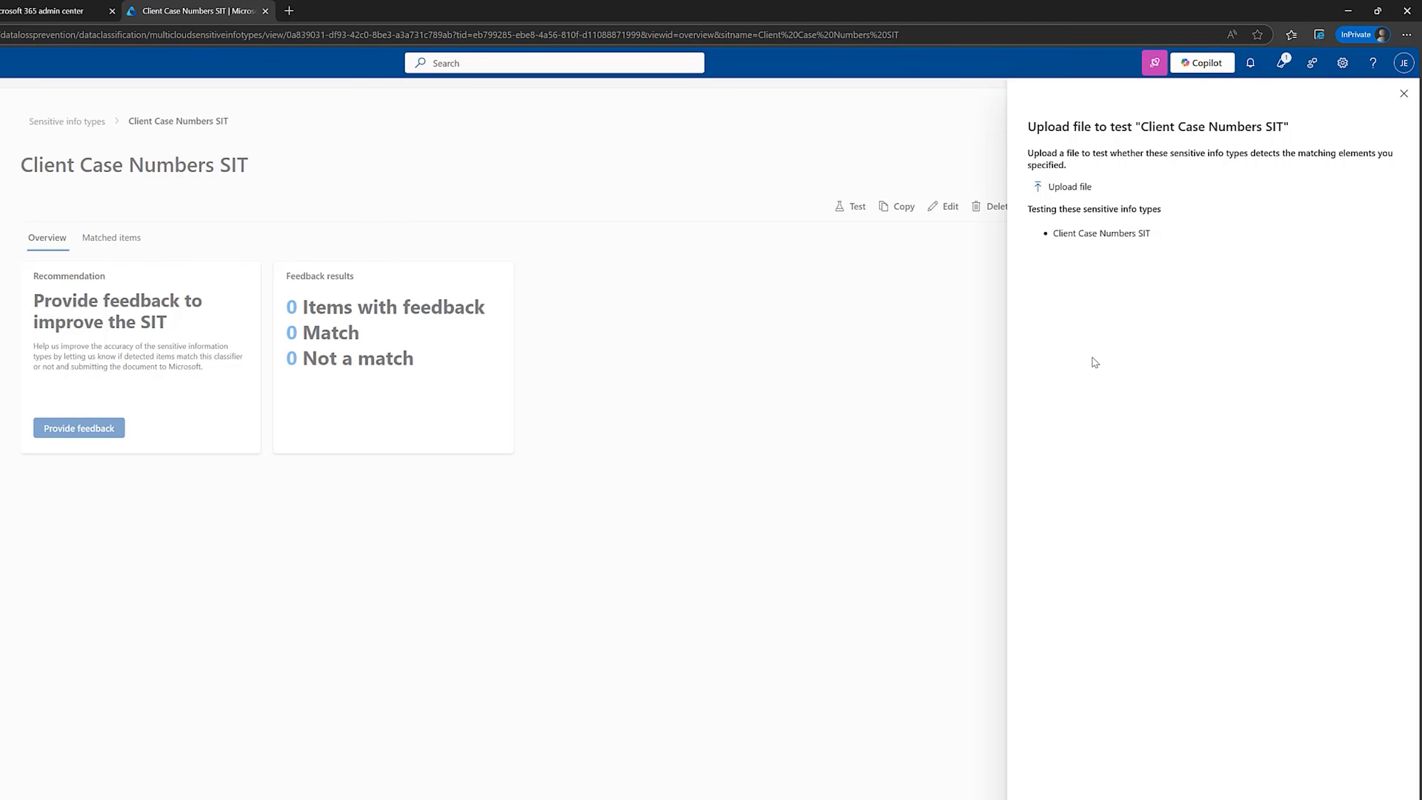
Test the info type with Hawthorne_Bell_Confidential_Legal_Document from the Desktop, review the match results, and close them.
click(1076, 189)
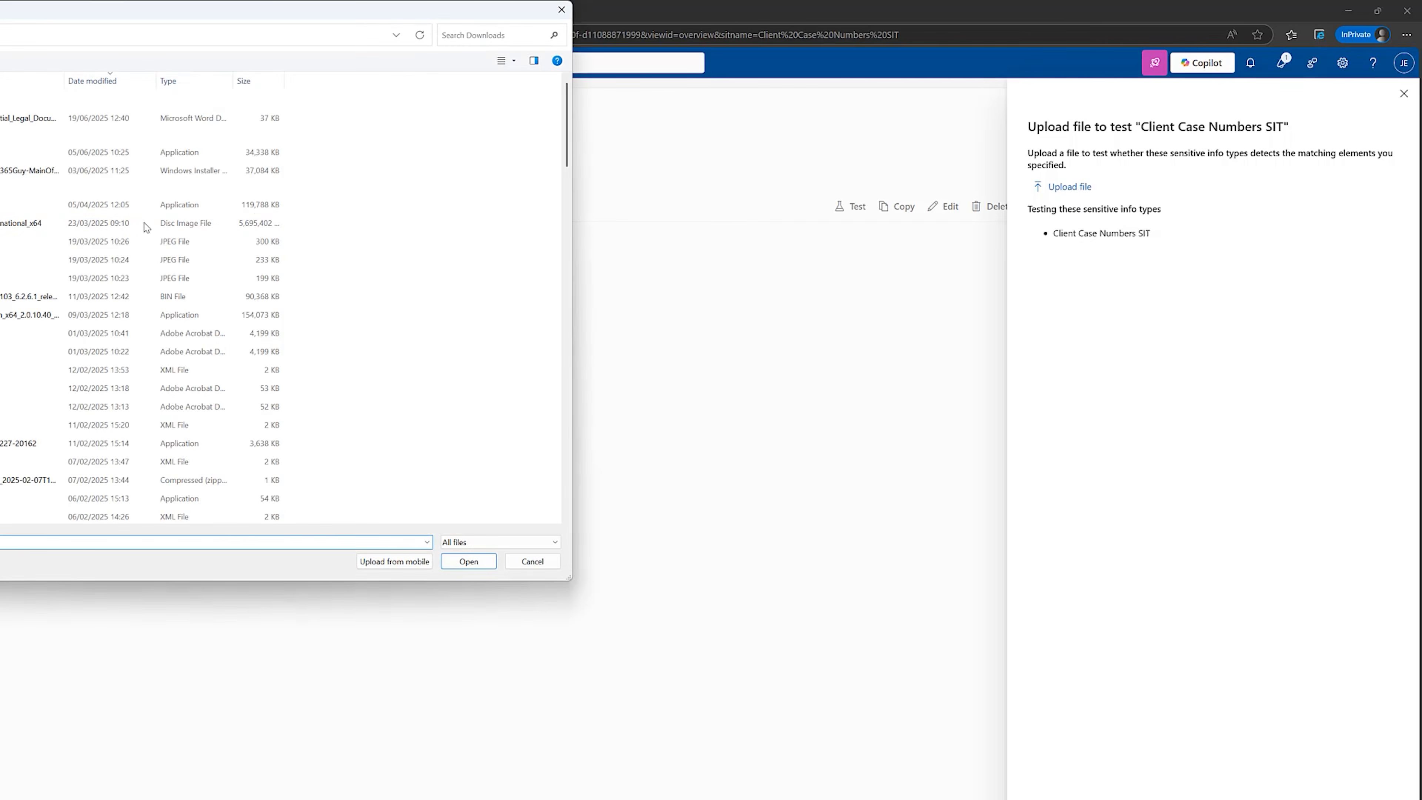
click(0, 168)
click(0, 106)
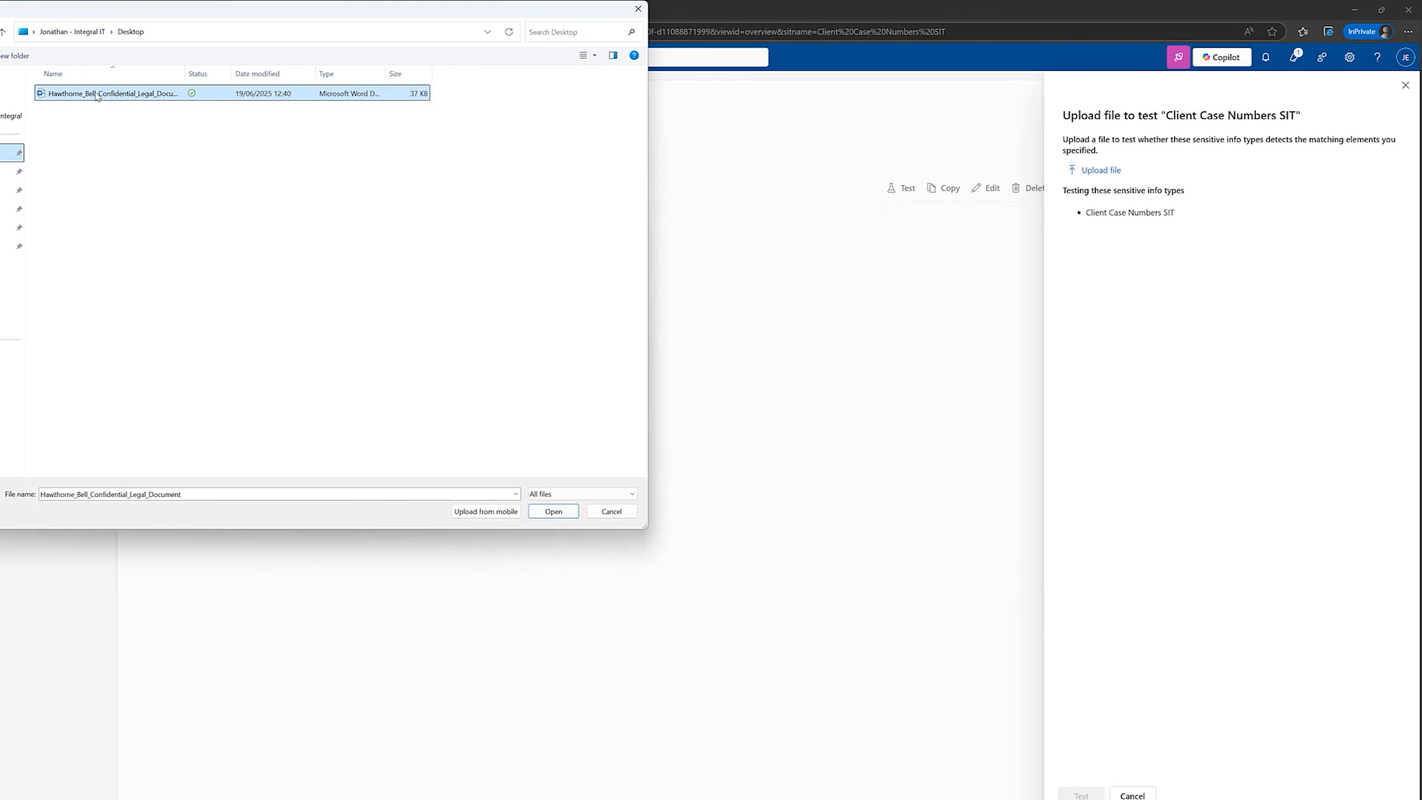
click(554, 509)
click(1081, 795)
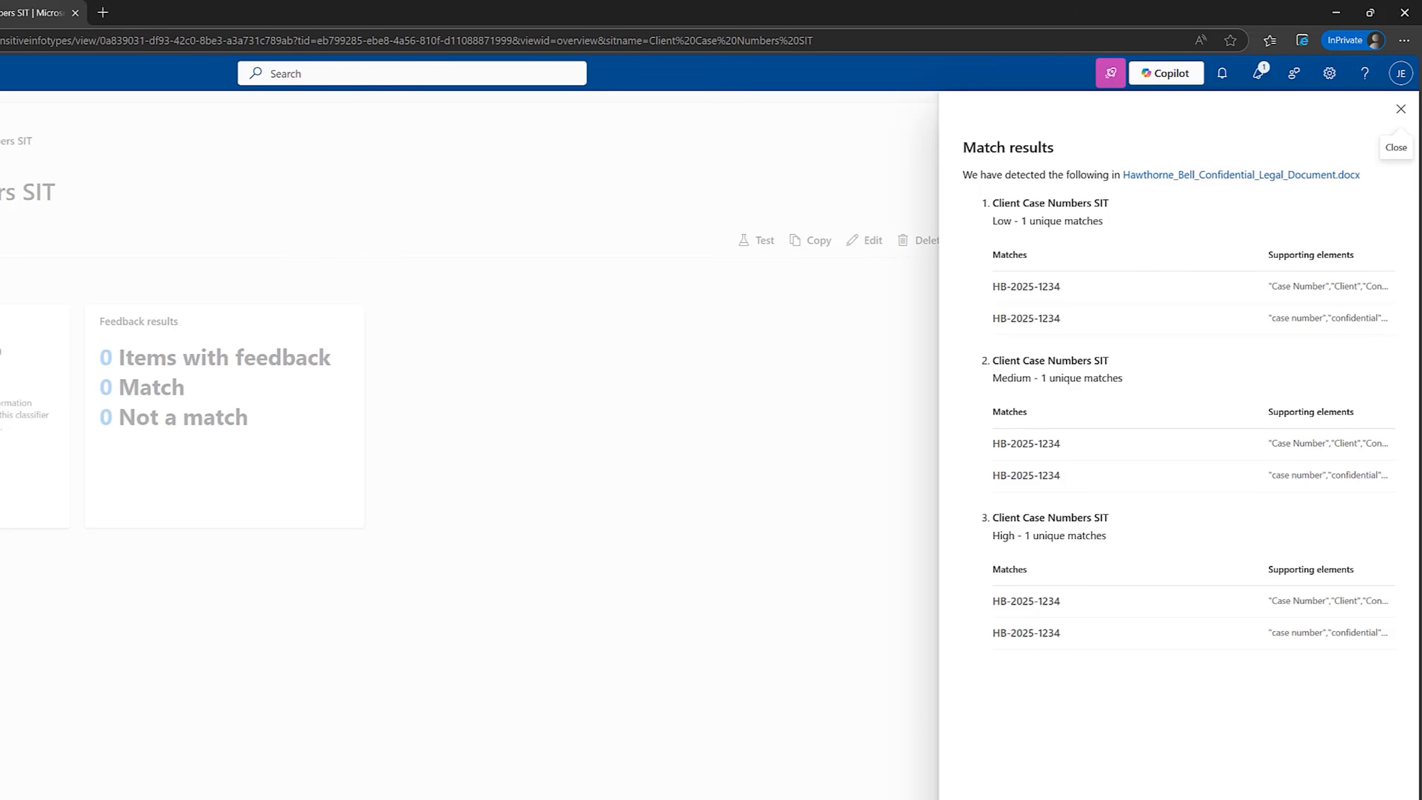
click(1401, 108)
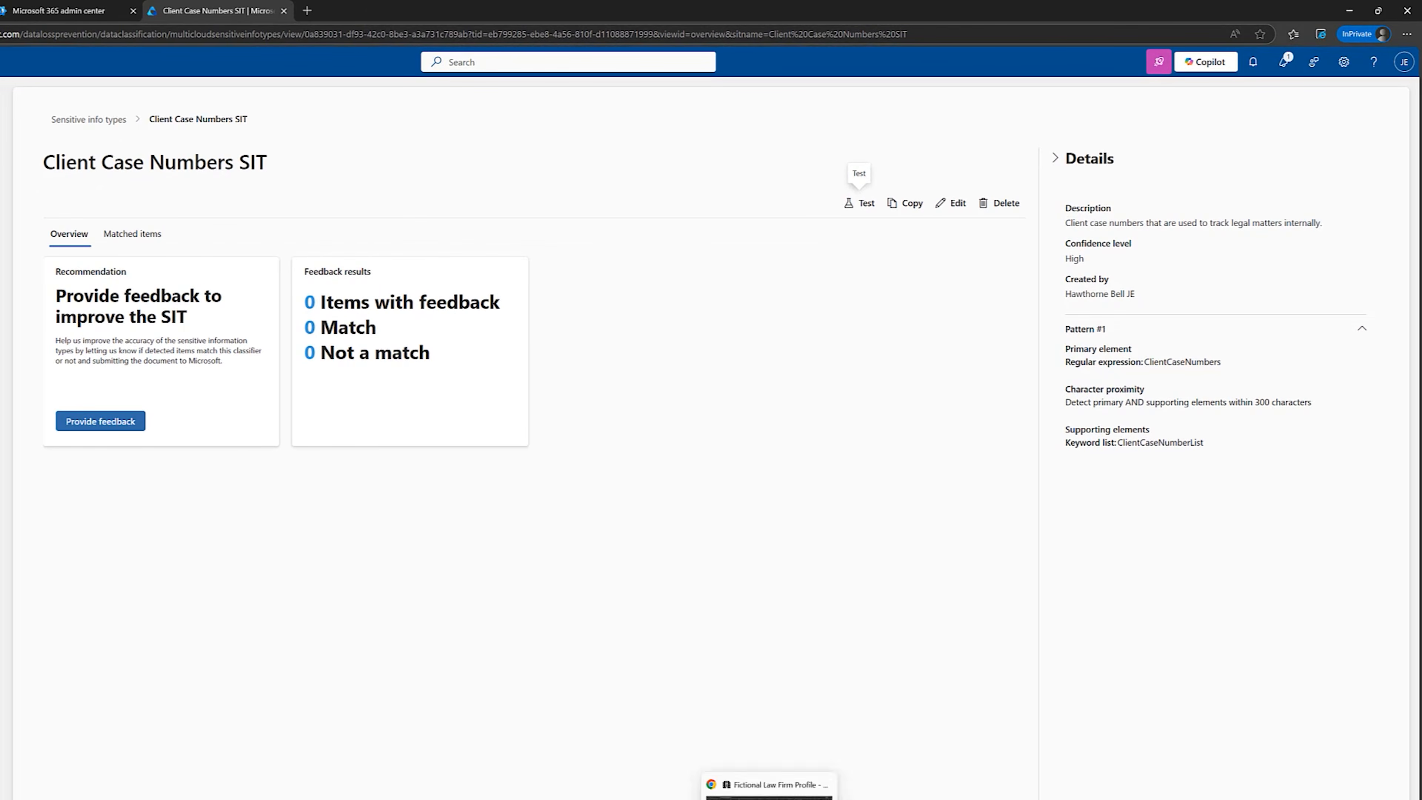
Review the common sensitive data types listed in the Fictional Law Firm Profile, including legal contract templates, and return to Microsoft Purview.
click(769, 790)
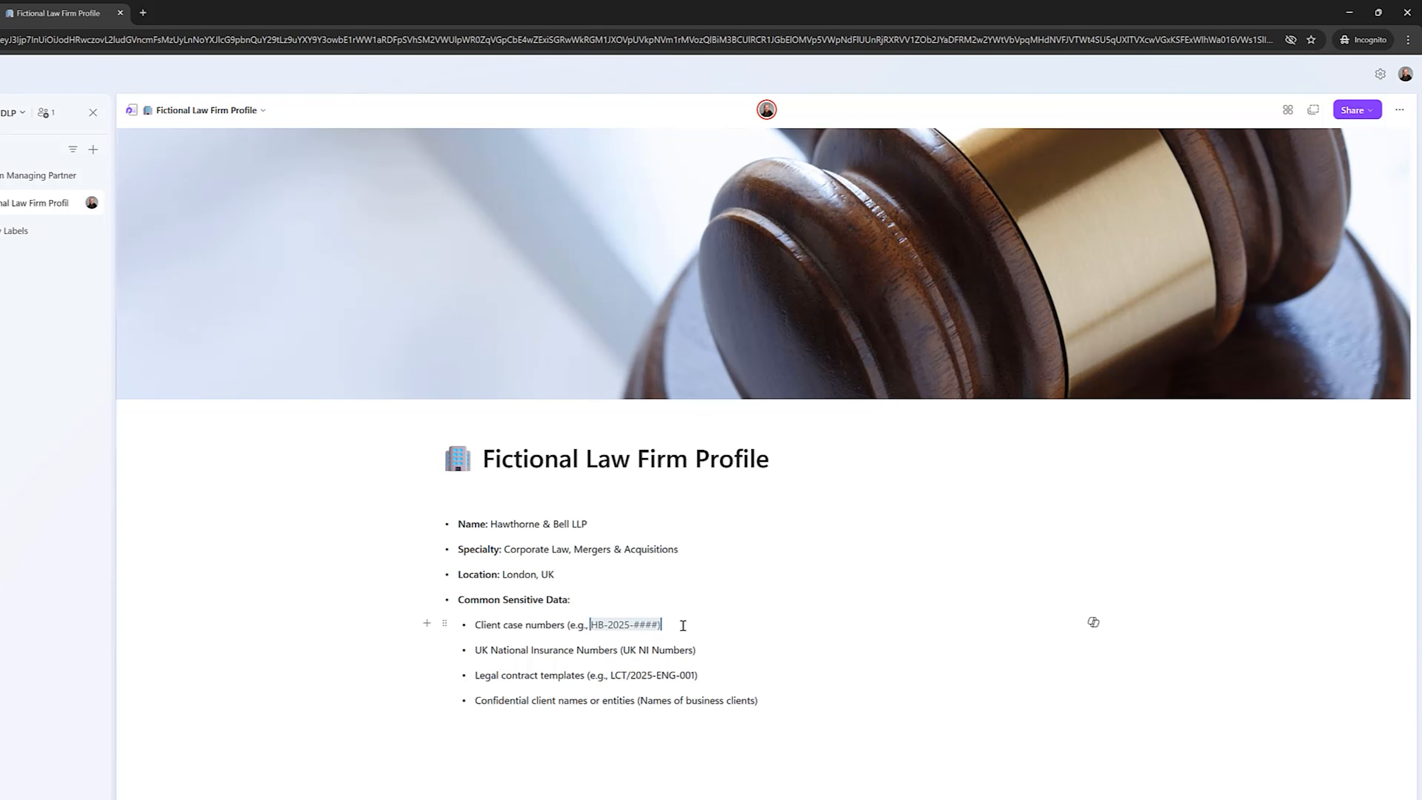
drag(663, 625, 589, 624)
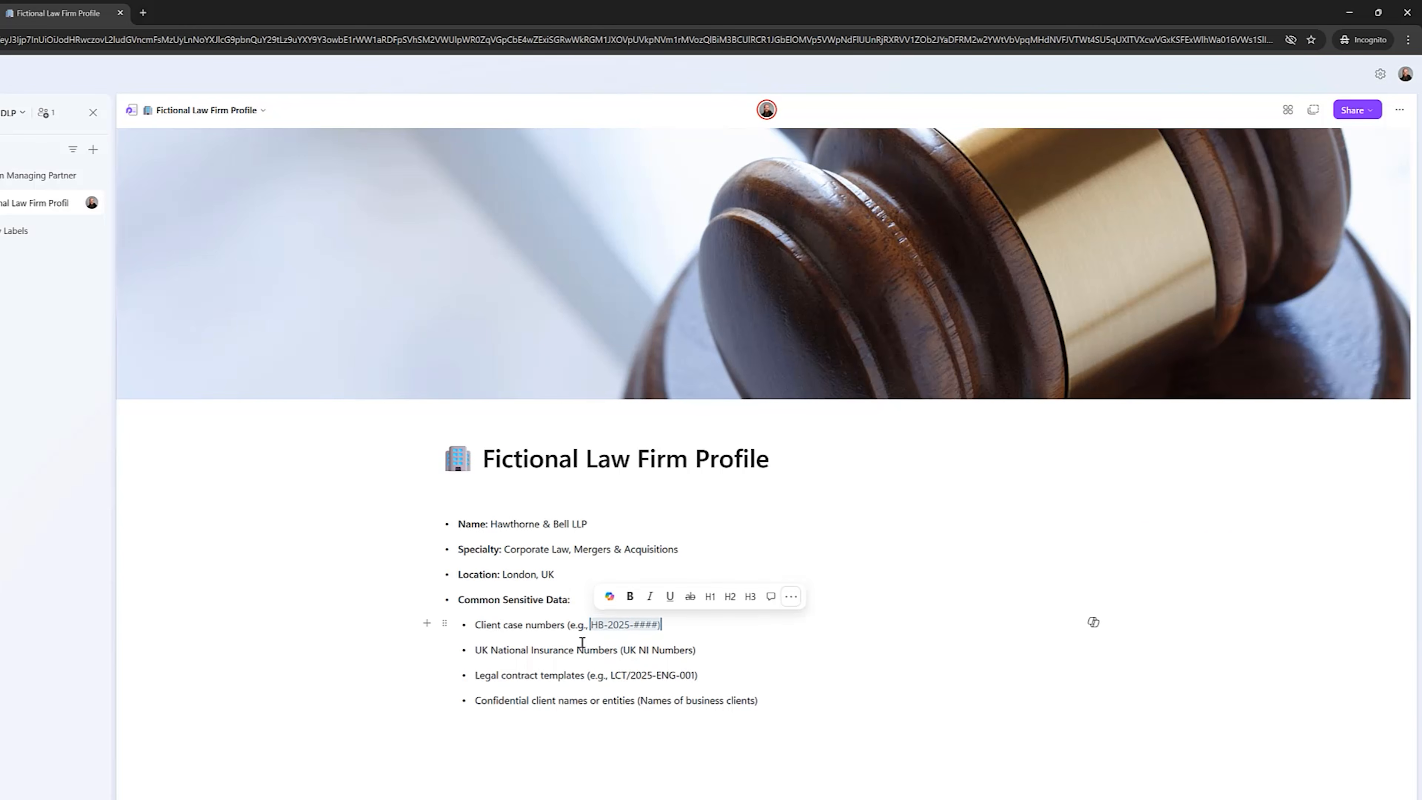
click(746, 735)
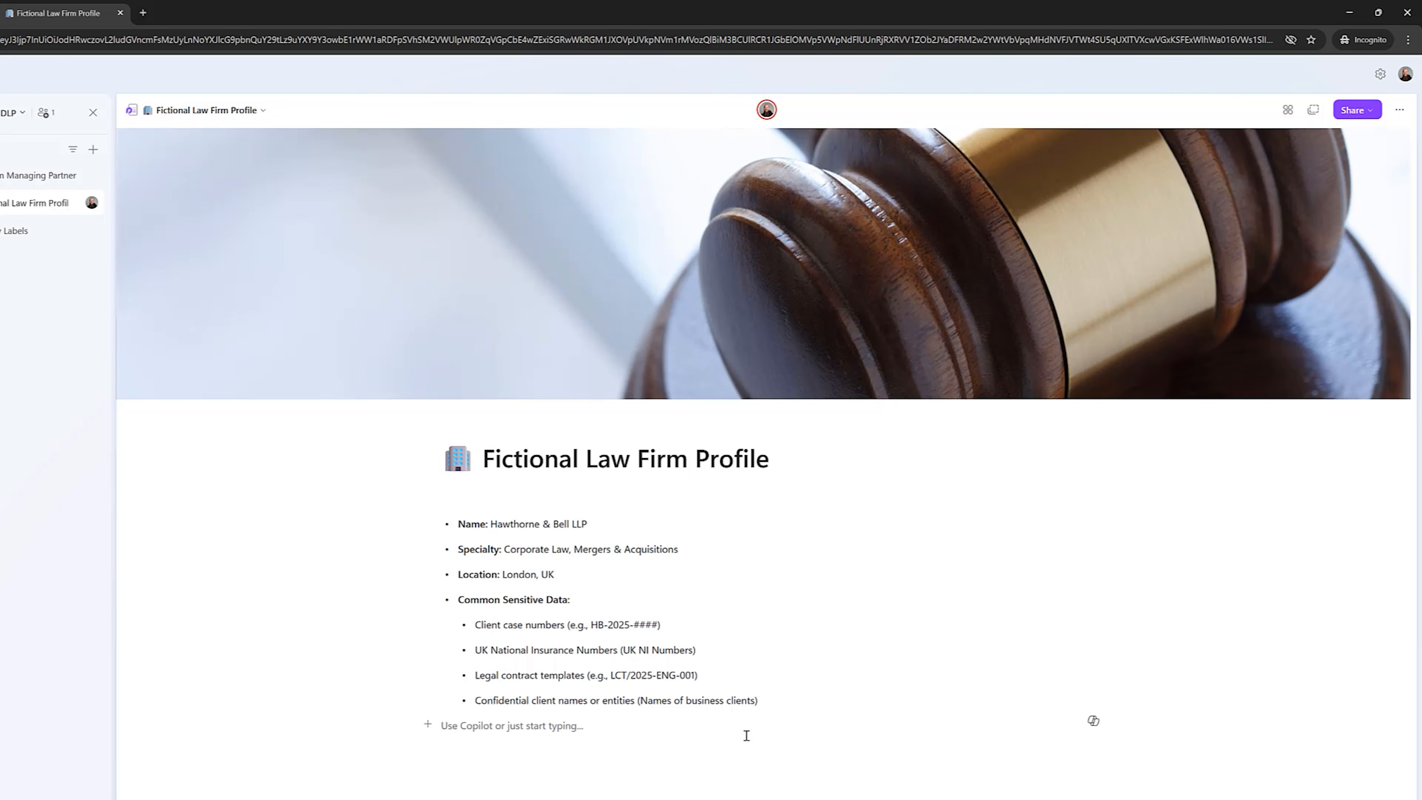
drag(474, 650, 696, 651)
click(710, 681)
click(471, 675)
drag(472, 675, 554, 676)
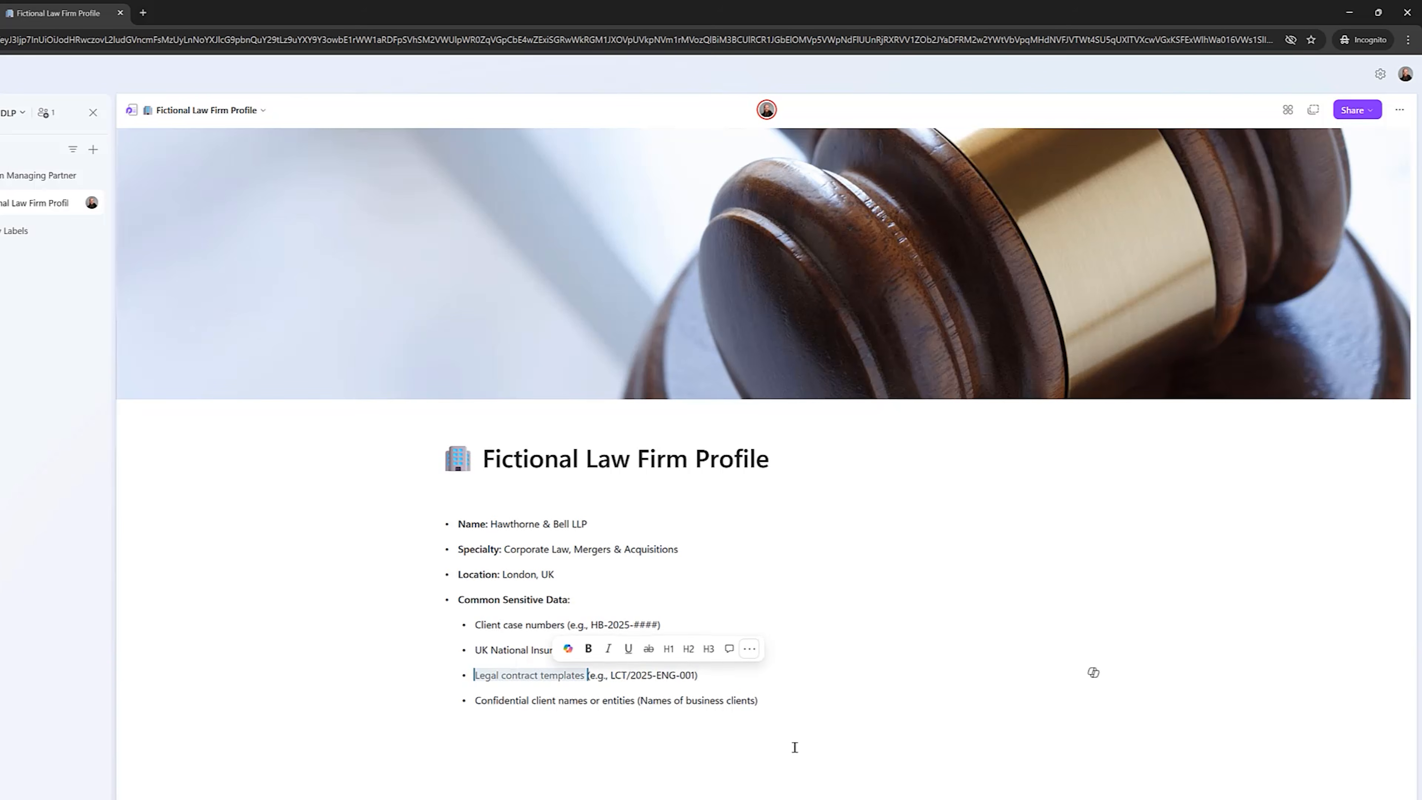
click(855, 687)
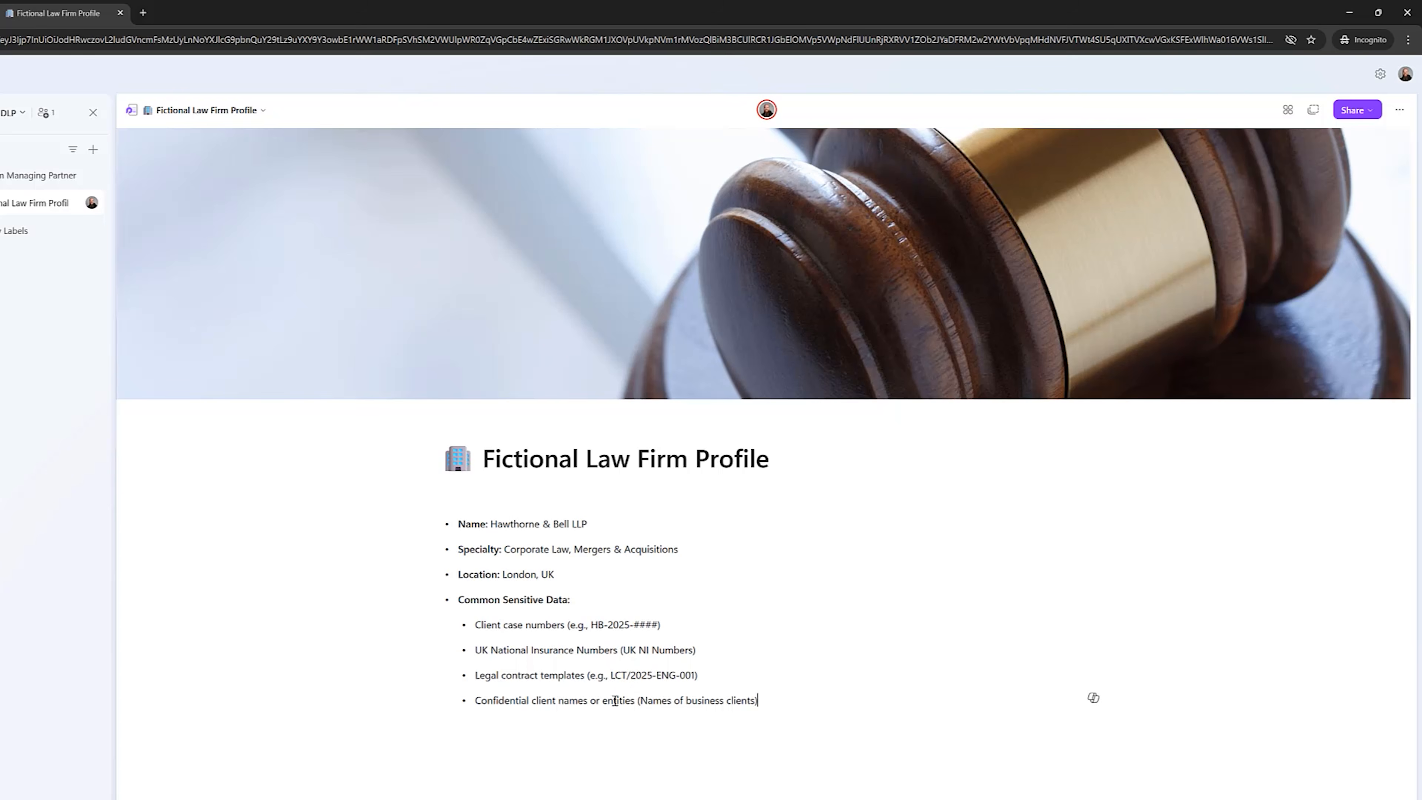
key(alt+Tab)
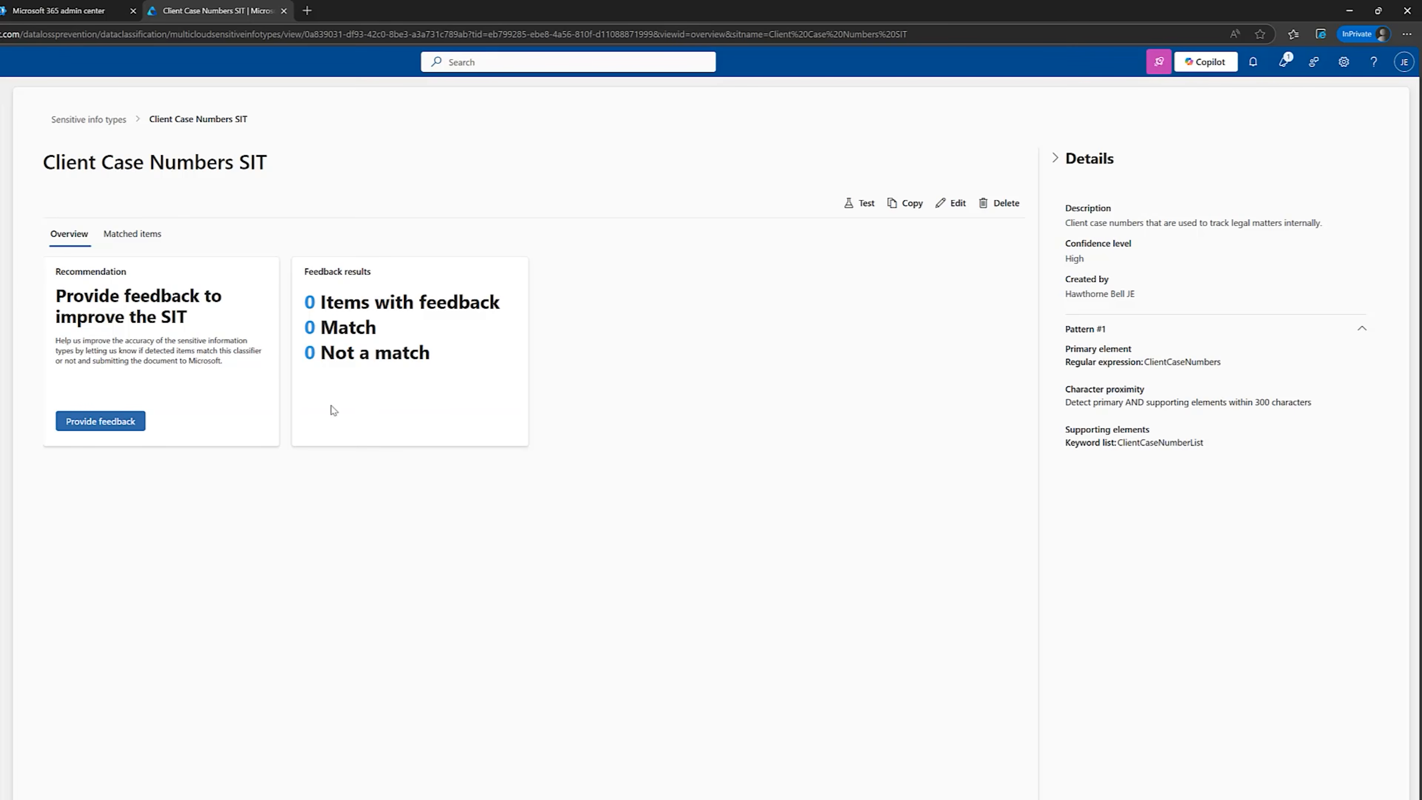
Start a sensitive info type named Legal Contract Templates, described as "Legal contract templates, which contain proprietary language and clauses we've developed over years of practice.".
click(61, 248)
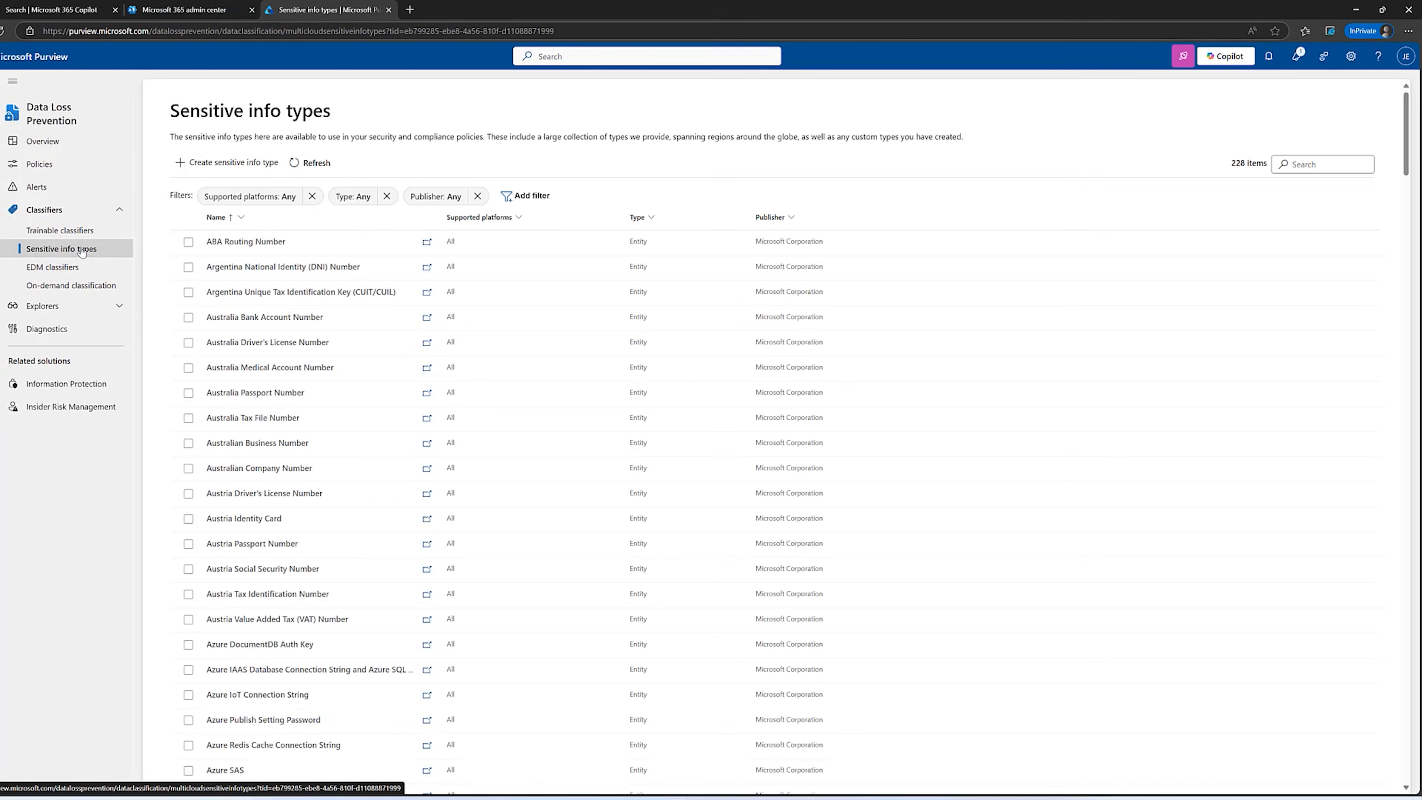
click(219, 163)
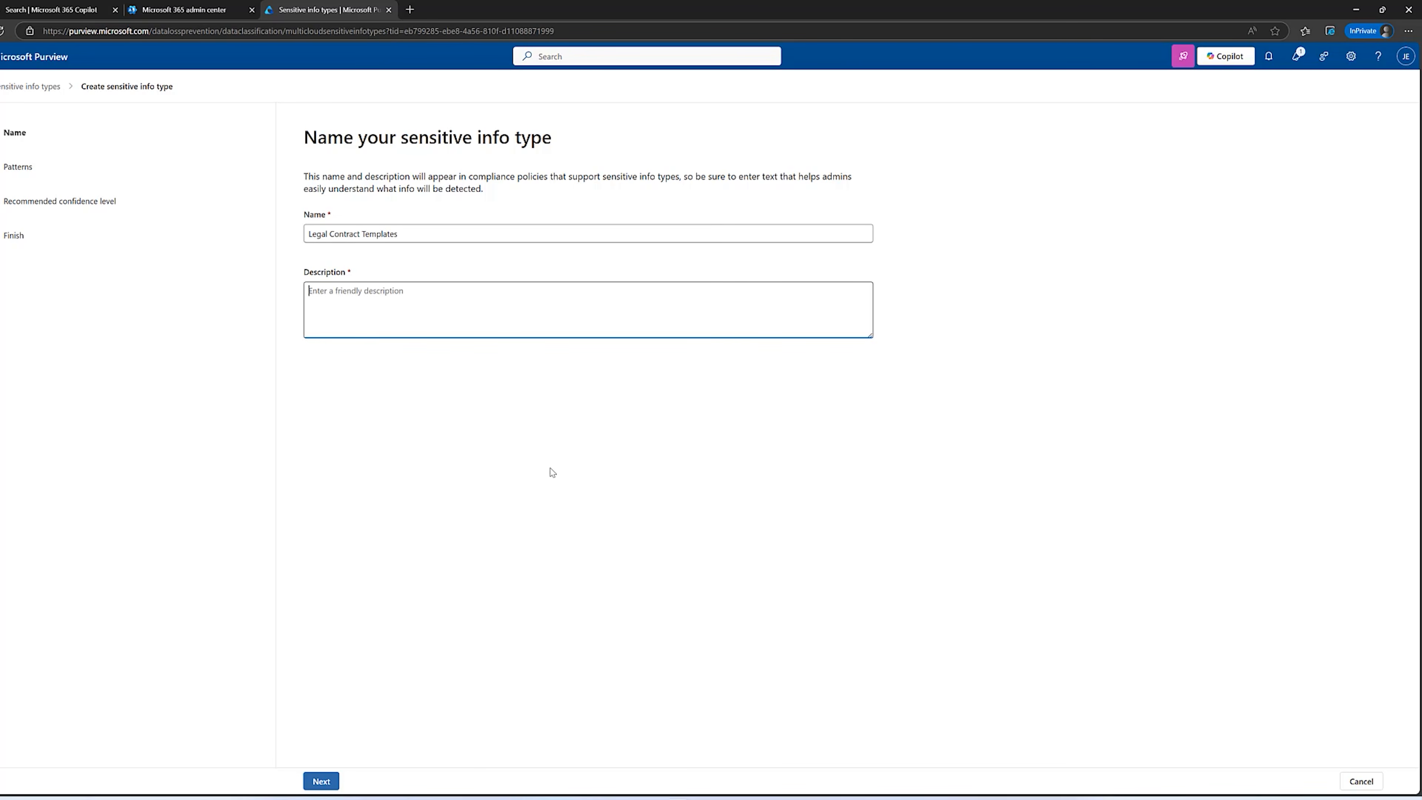
text(Legal contract templates, which contain proprietary language and clauses we've developed over years of practice.)
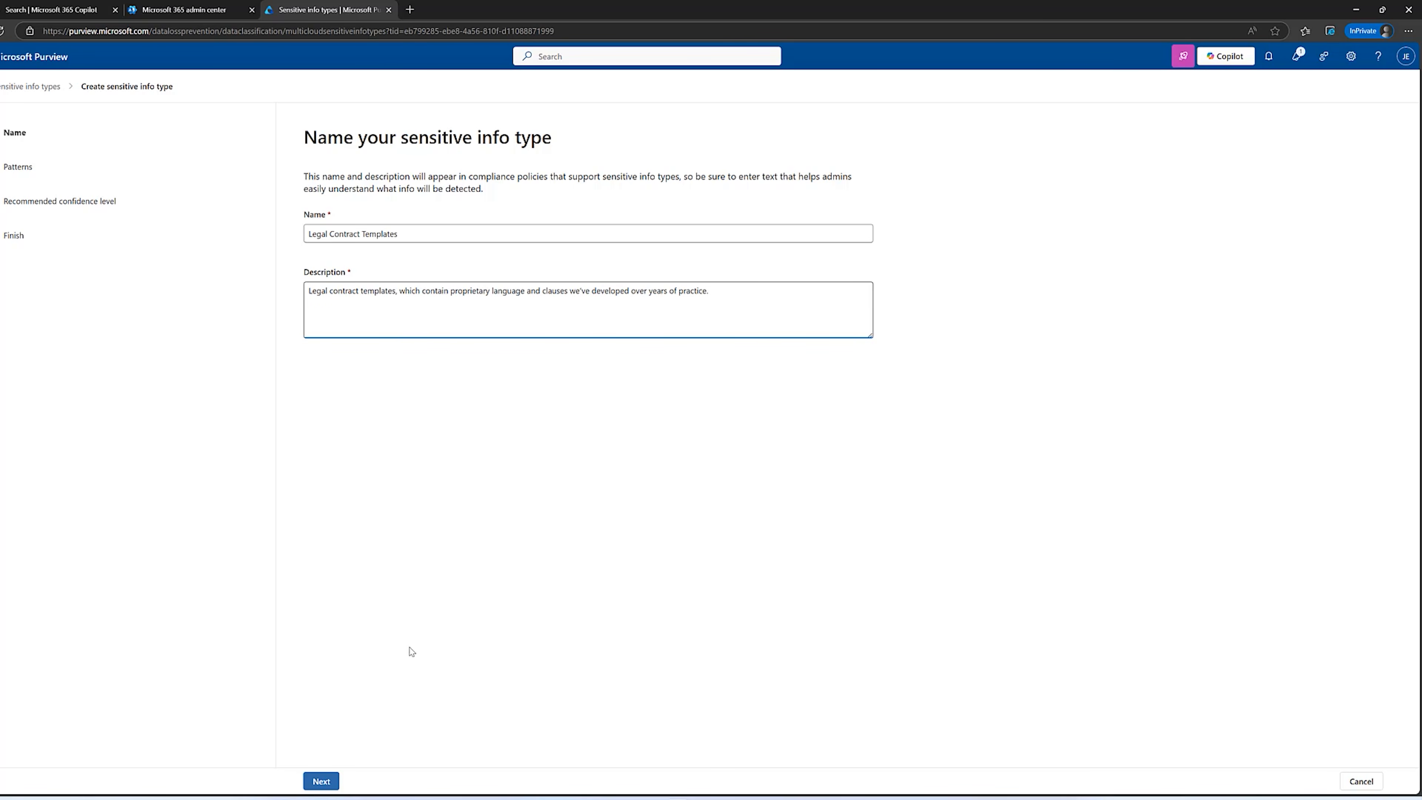
click(320, 781)
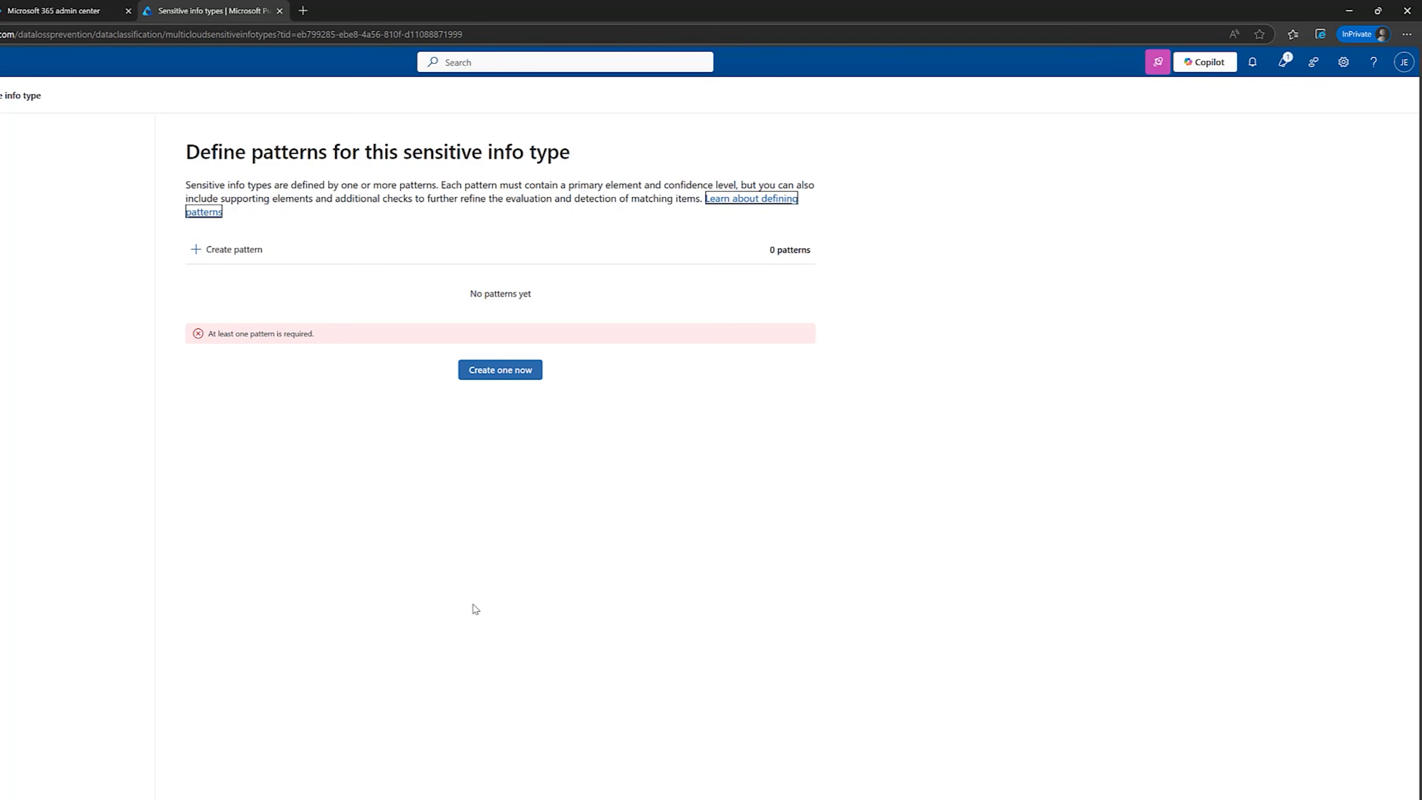
Start a new high-confidence pattern for the info type with a regular expression as its primary element.
click(509, 369)
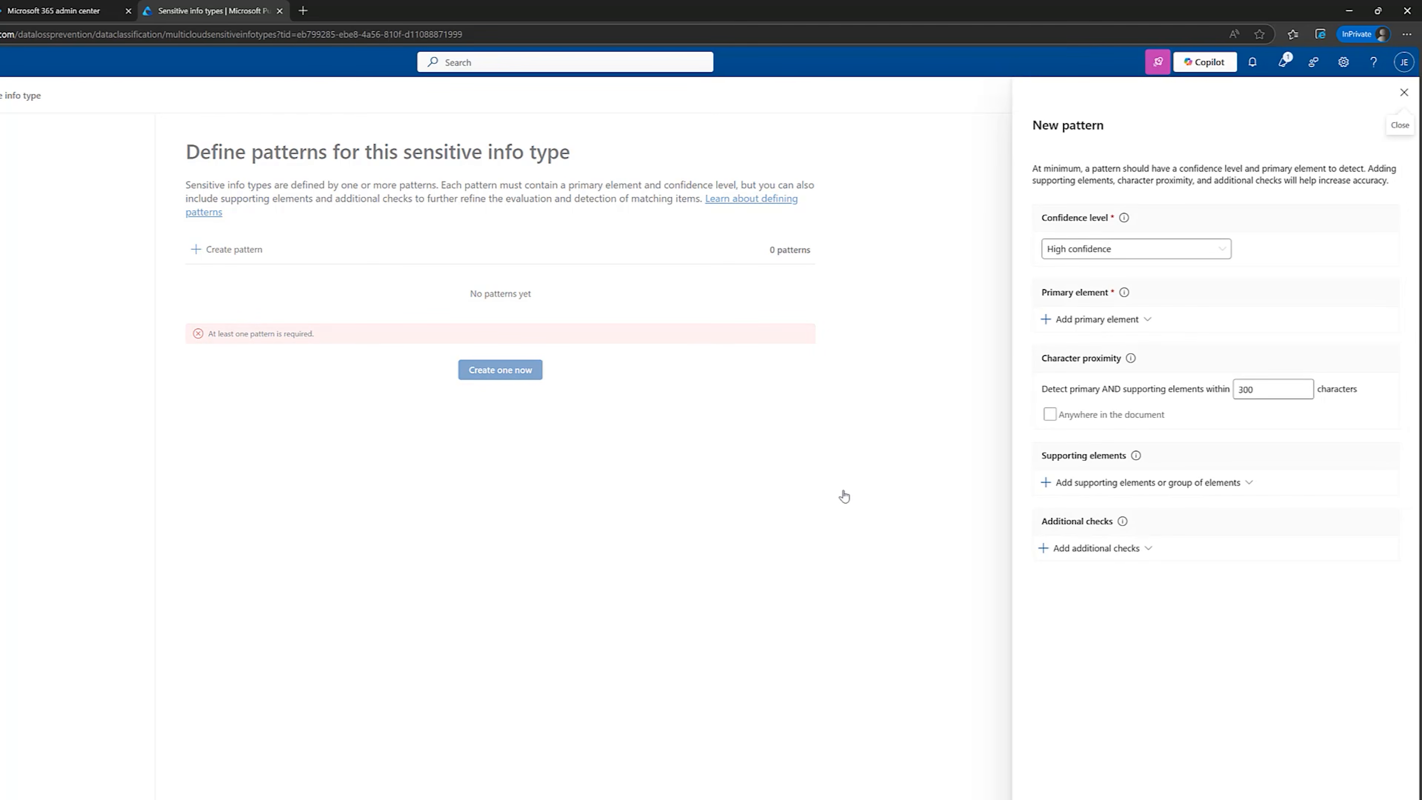
click(1106, 320)
click(1086, 223)
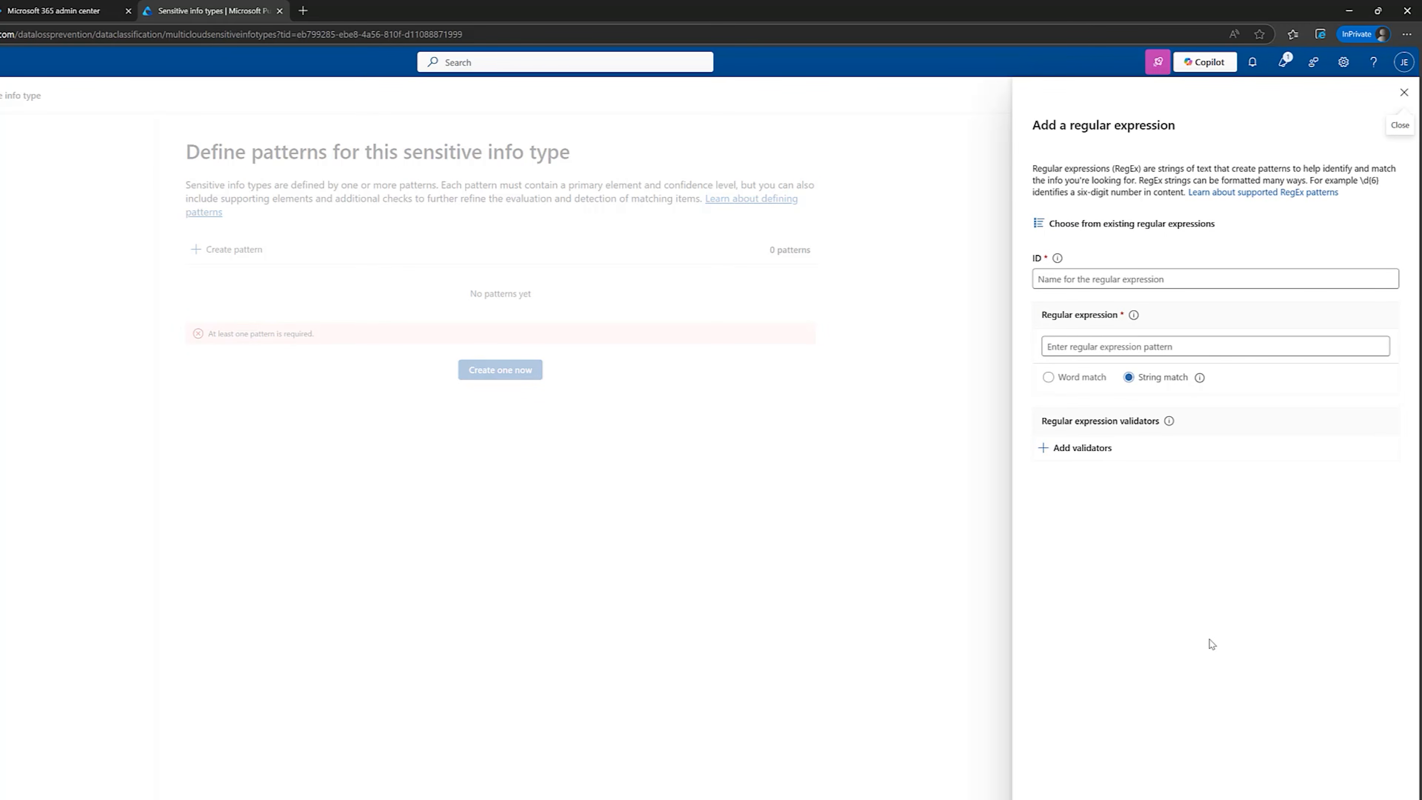
Switch to Copilot and request a DLP regex for the format LCT/2025-ENG-001, with LCT fixed, a changing year, three random letters and three numbers.
click(769, 798)
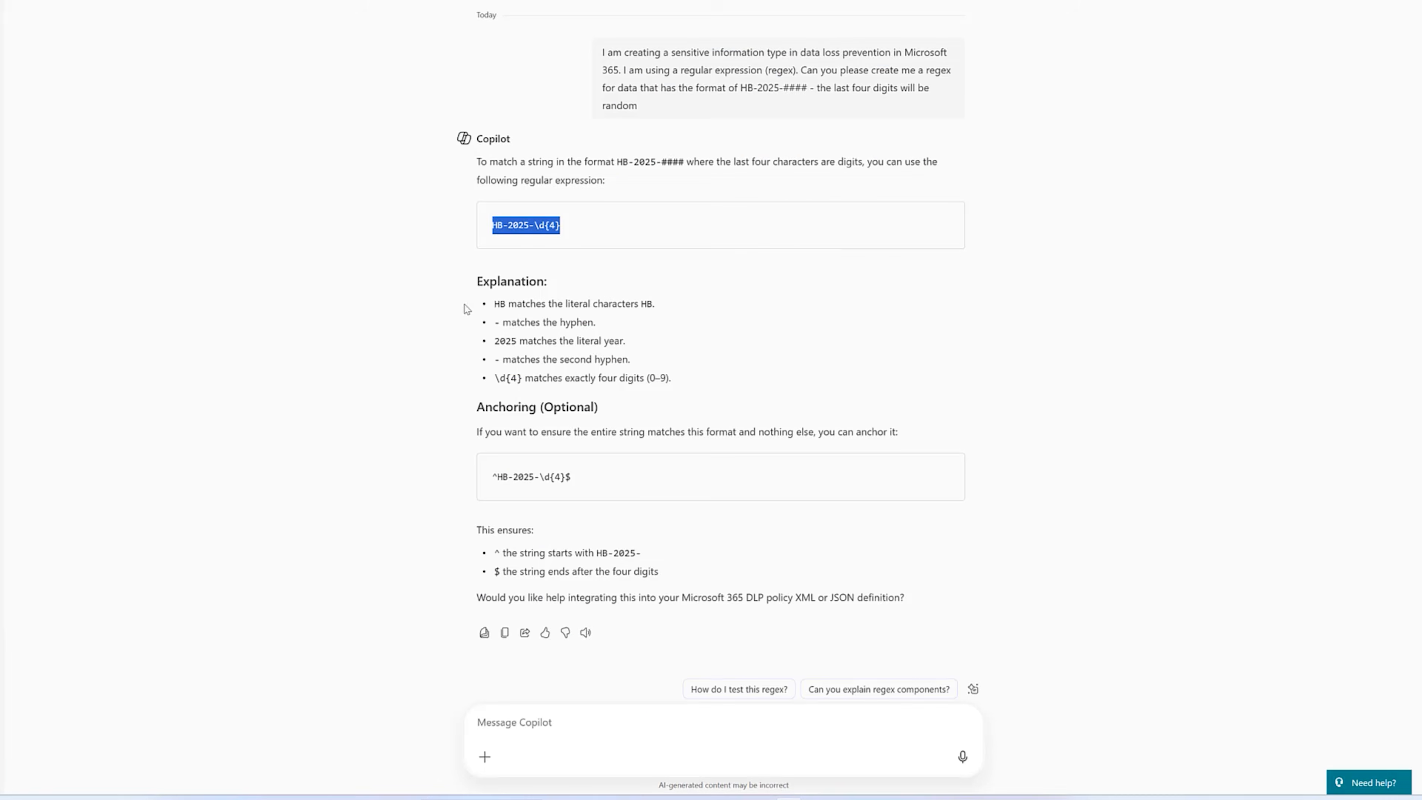
click(585, 728)
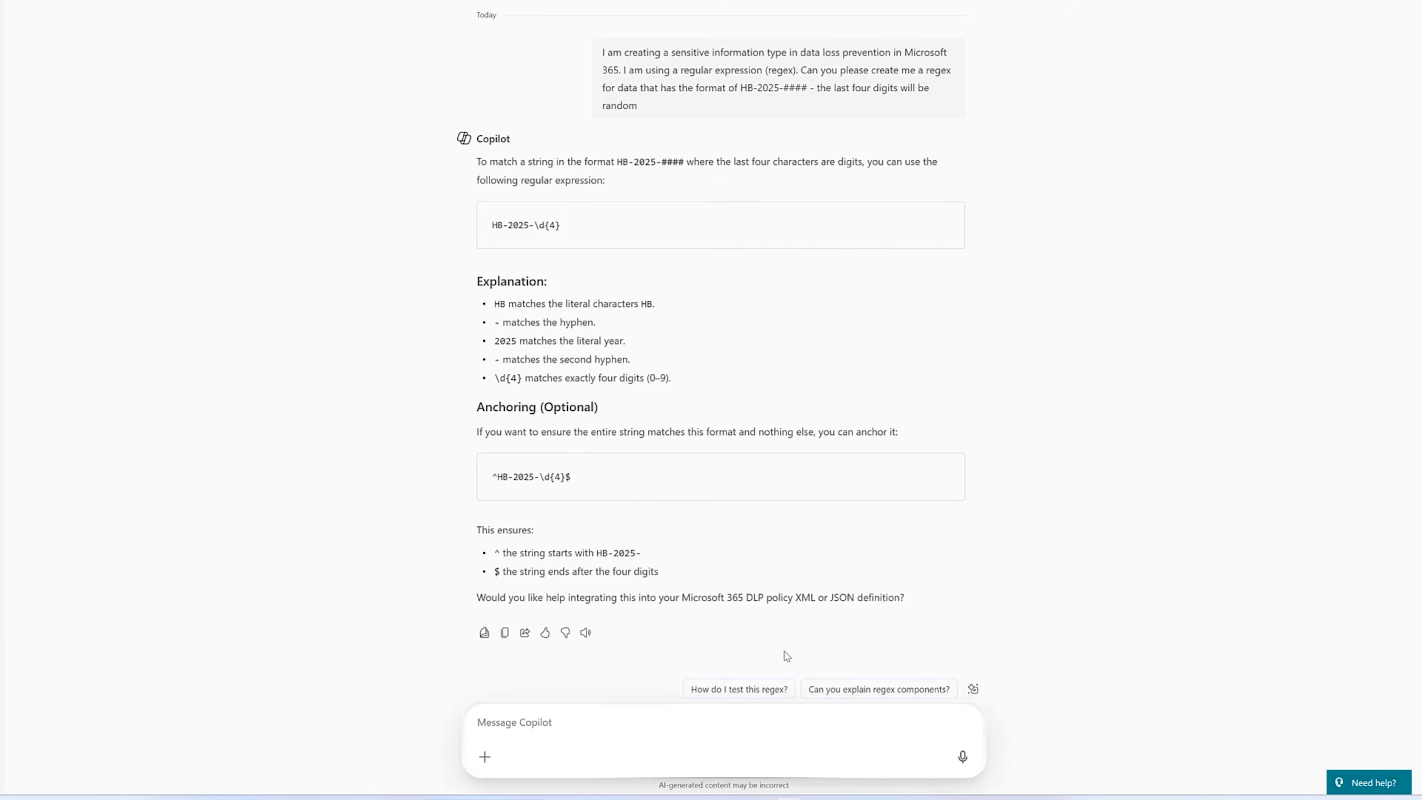
key(ctrl+v)
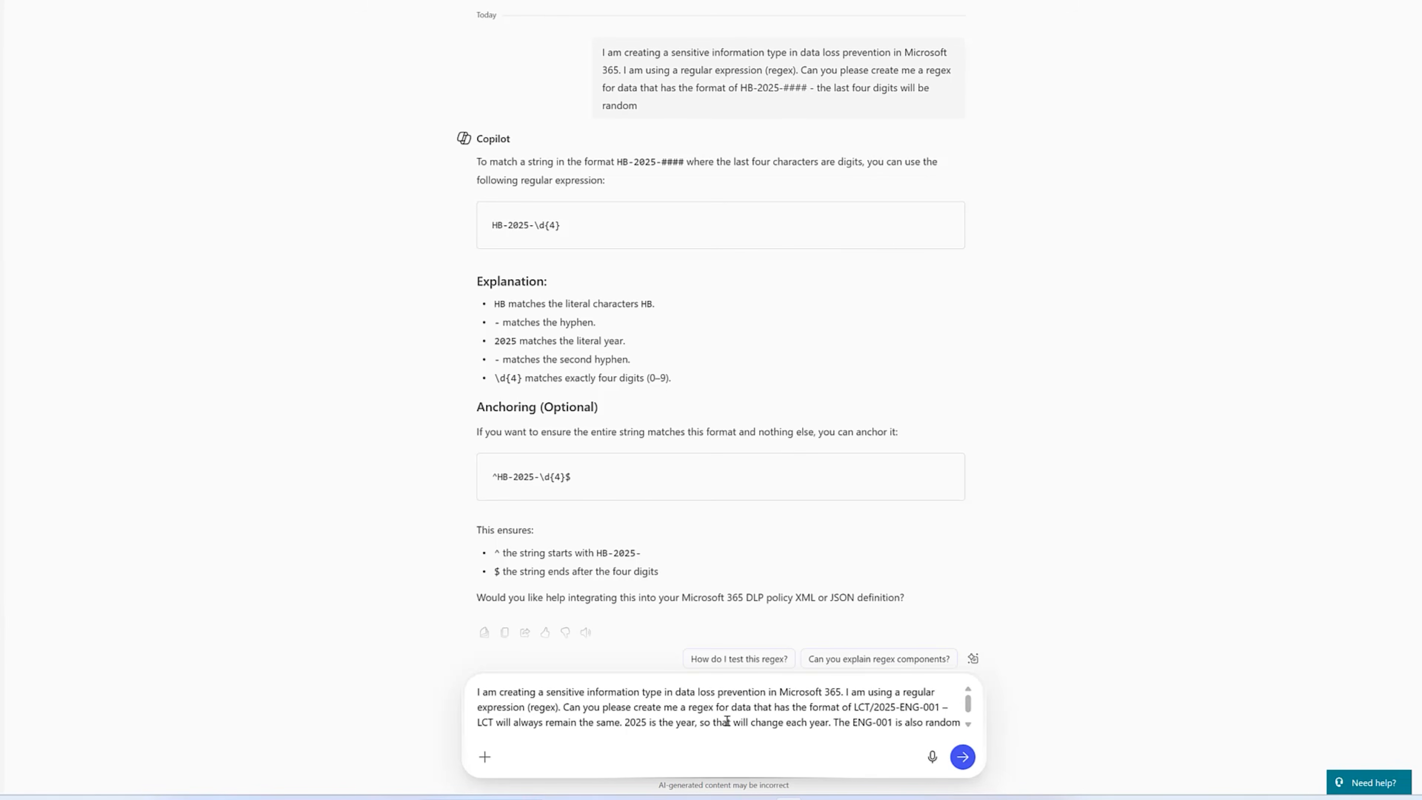
scroll(859, 694, down, 1)
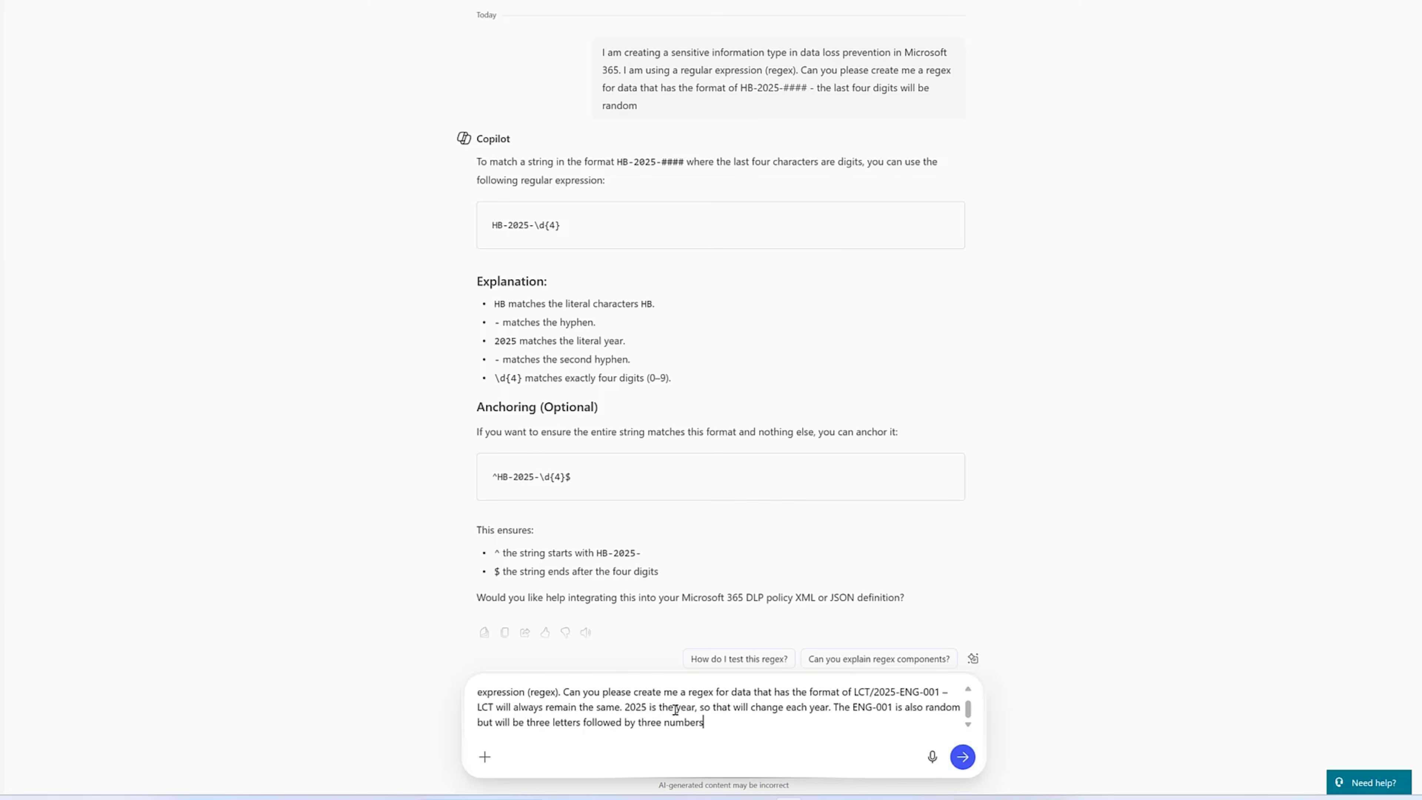
key(BackSpace)
key(BackSpace)
key(BackSpace)
text(ers)
click(962, 756)
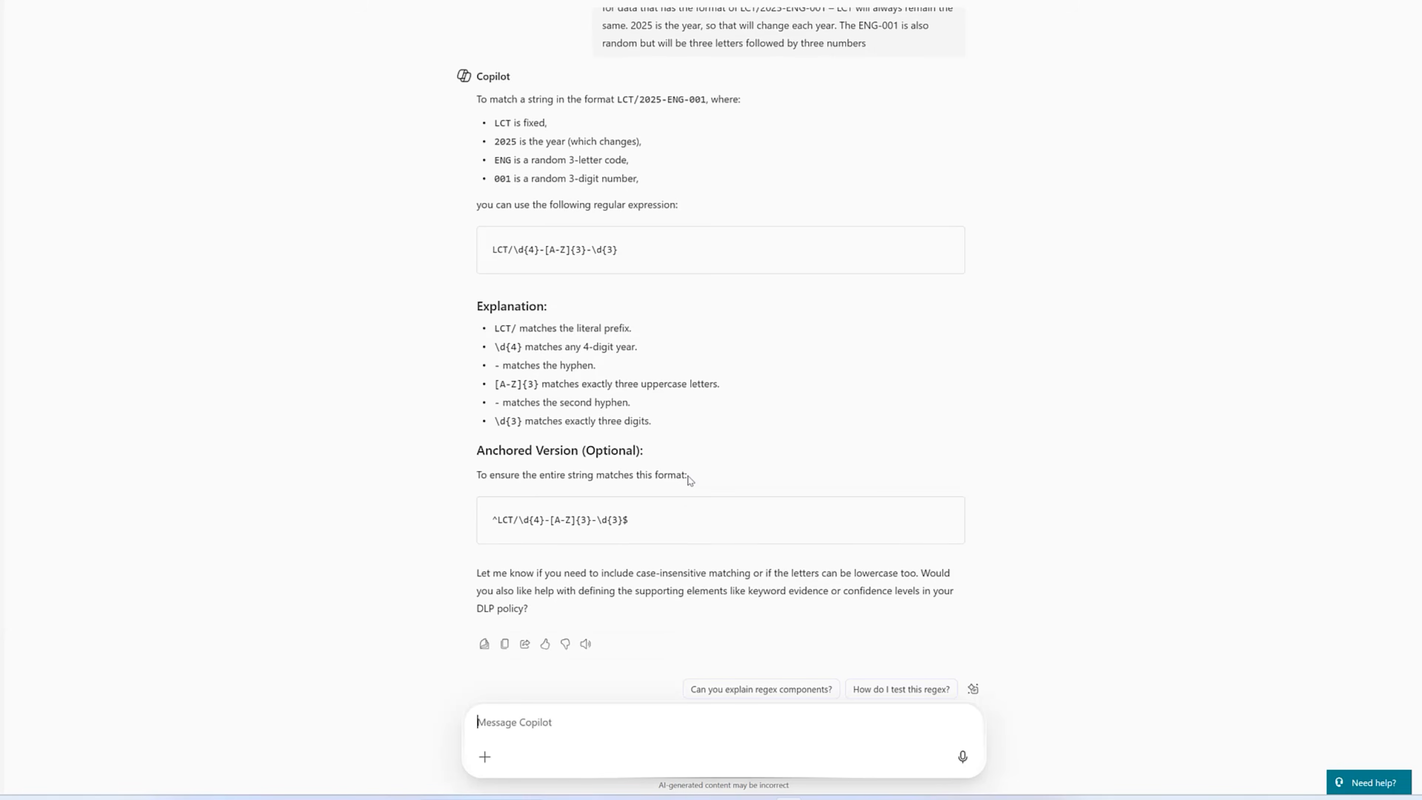
Copy Copilot's unanchored regex LCT/\d{4}-[A-Z]{3}-\d{3} into Microsoft Purview and add it as the primary element with ID LegalContractTemplatesList.
scroll(698, 467, up, 1)
drag(618, 286, 495, 284)
key(ctrl+c)
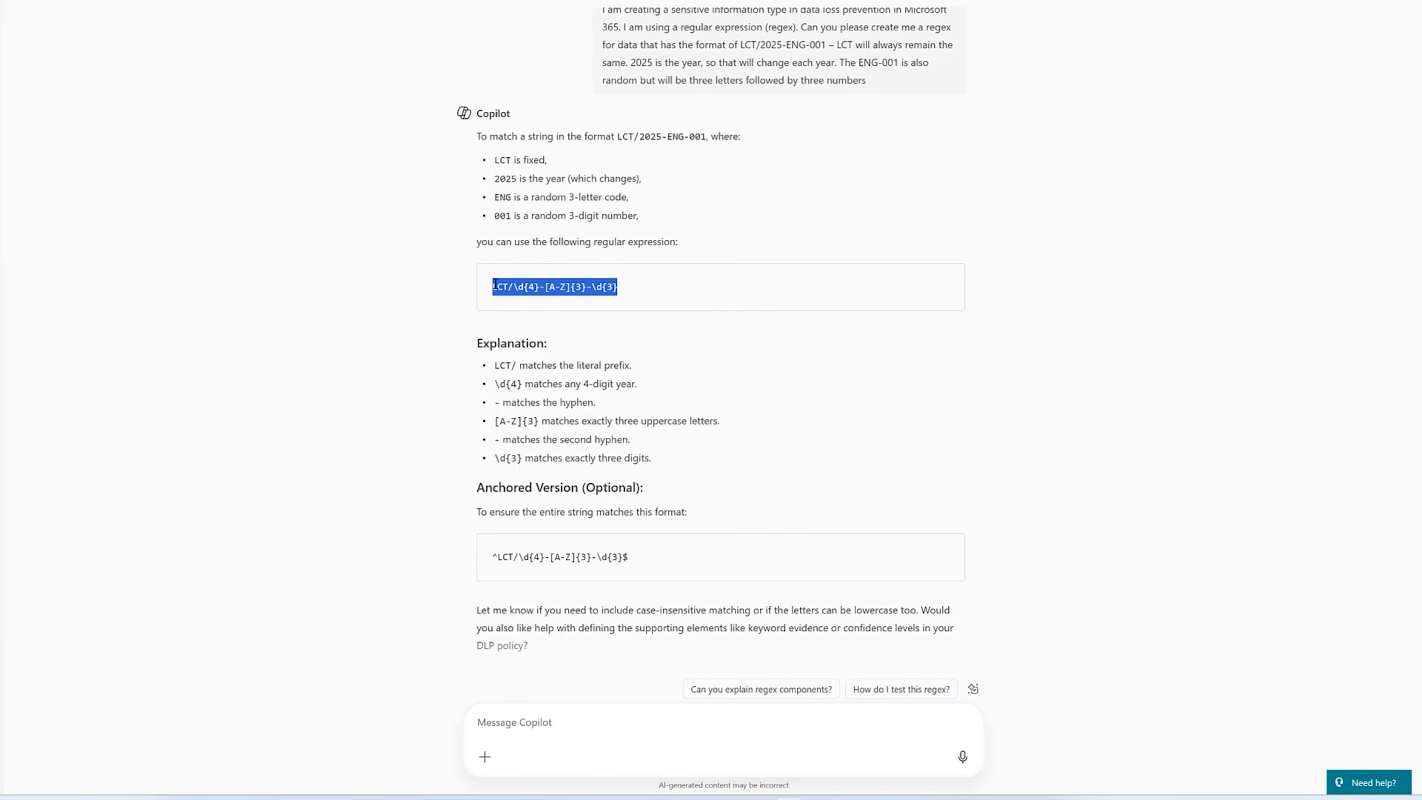
mouse_move(632, 794)
click(650, 769)
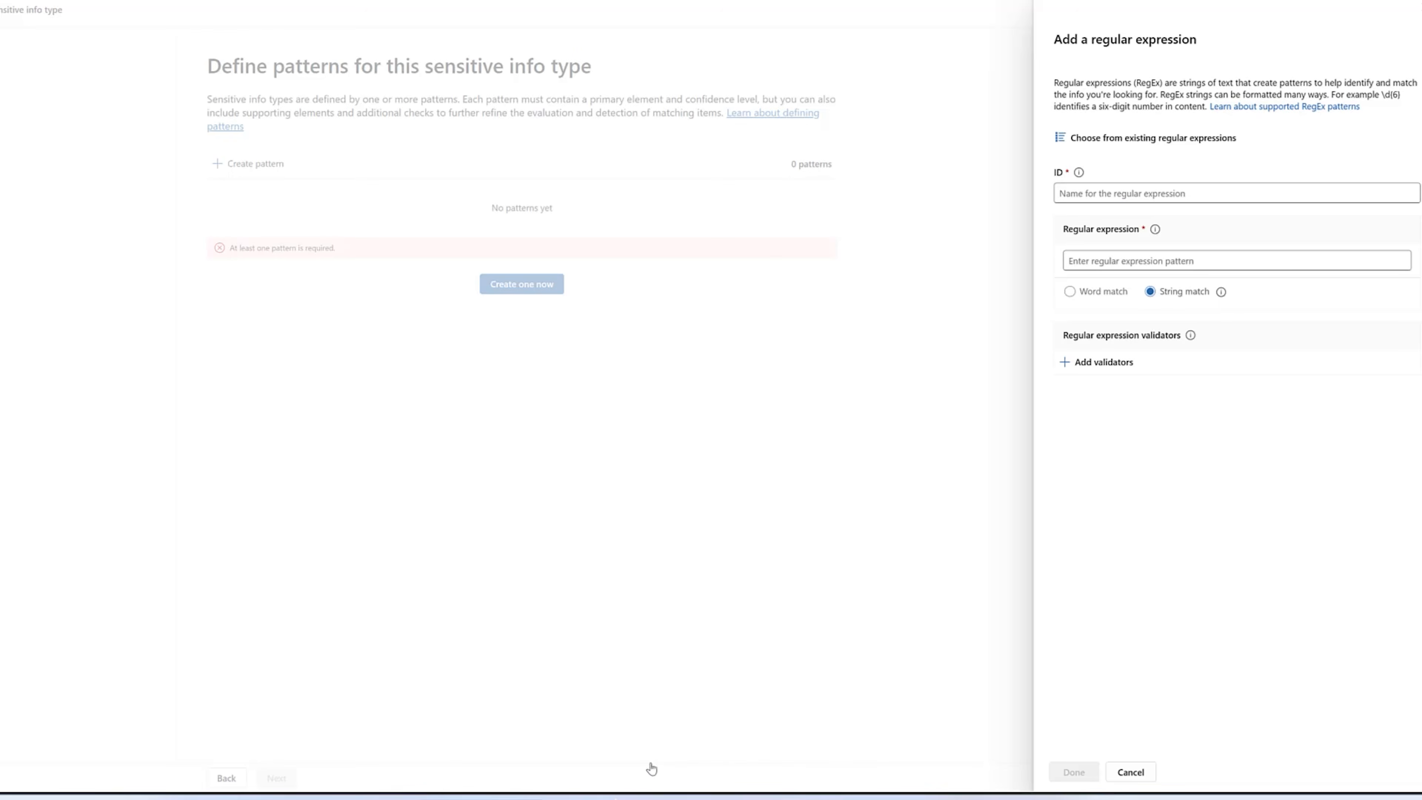
click(1083, 193)
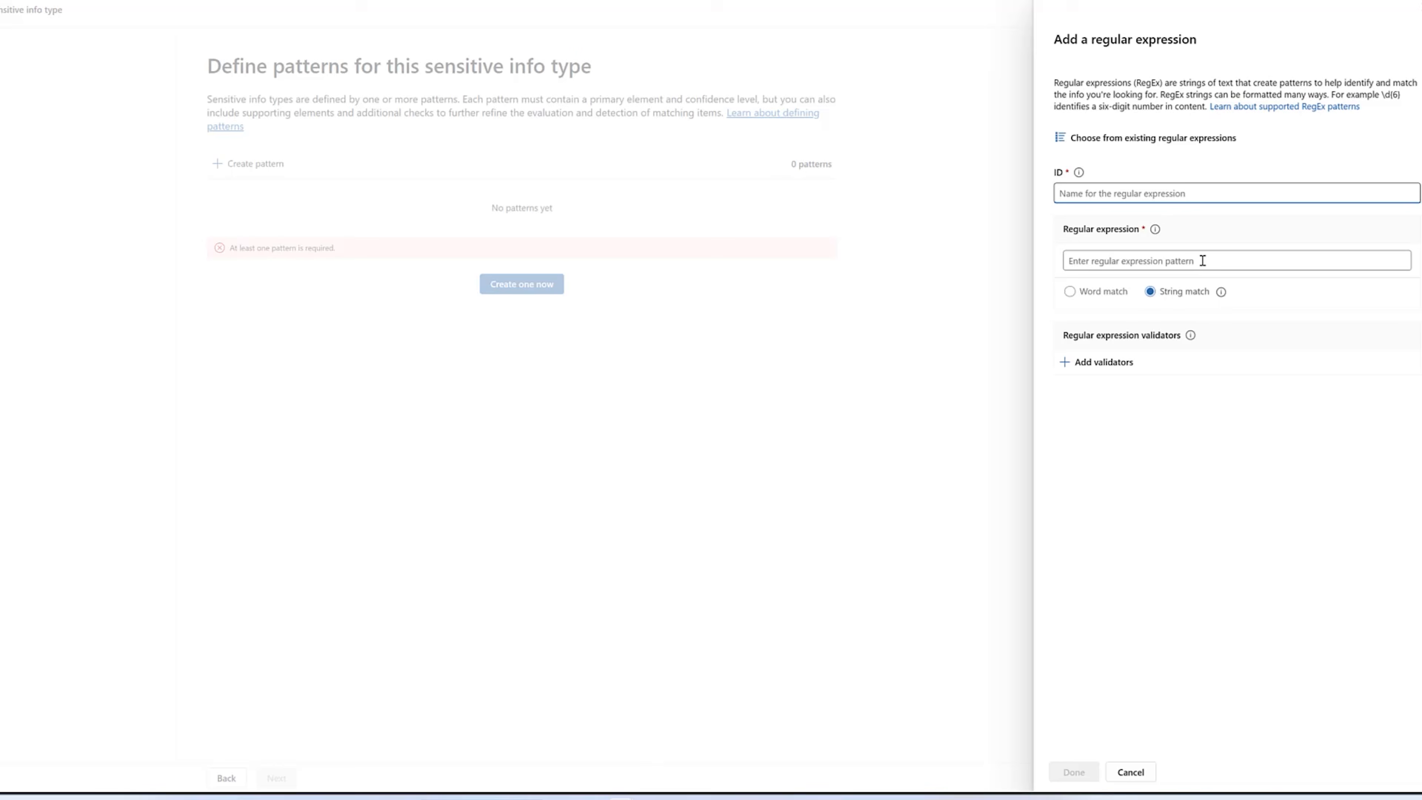
text(LegalContractTemplatesList)
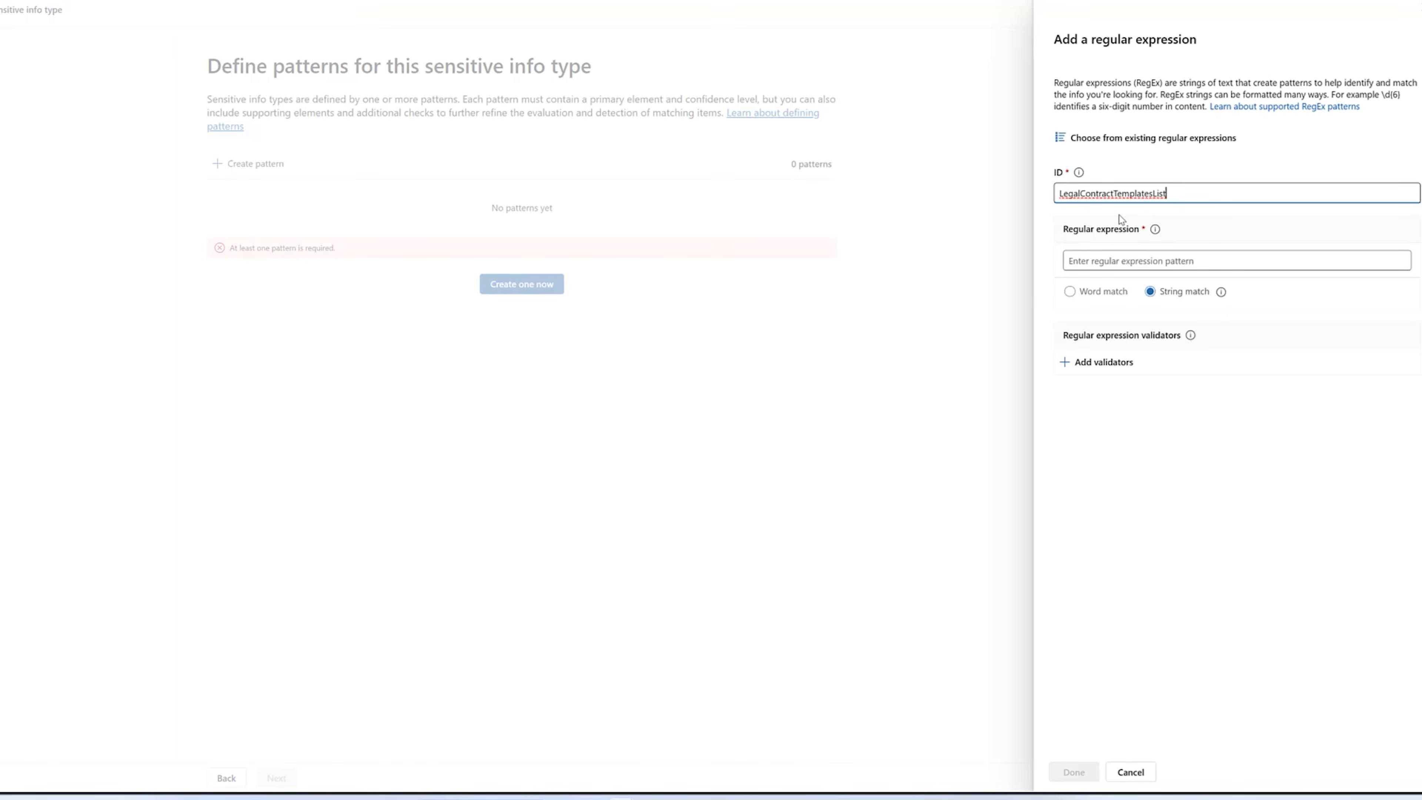
click(1098, 259)
key(ctrl+v)
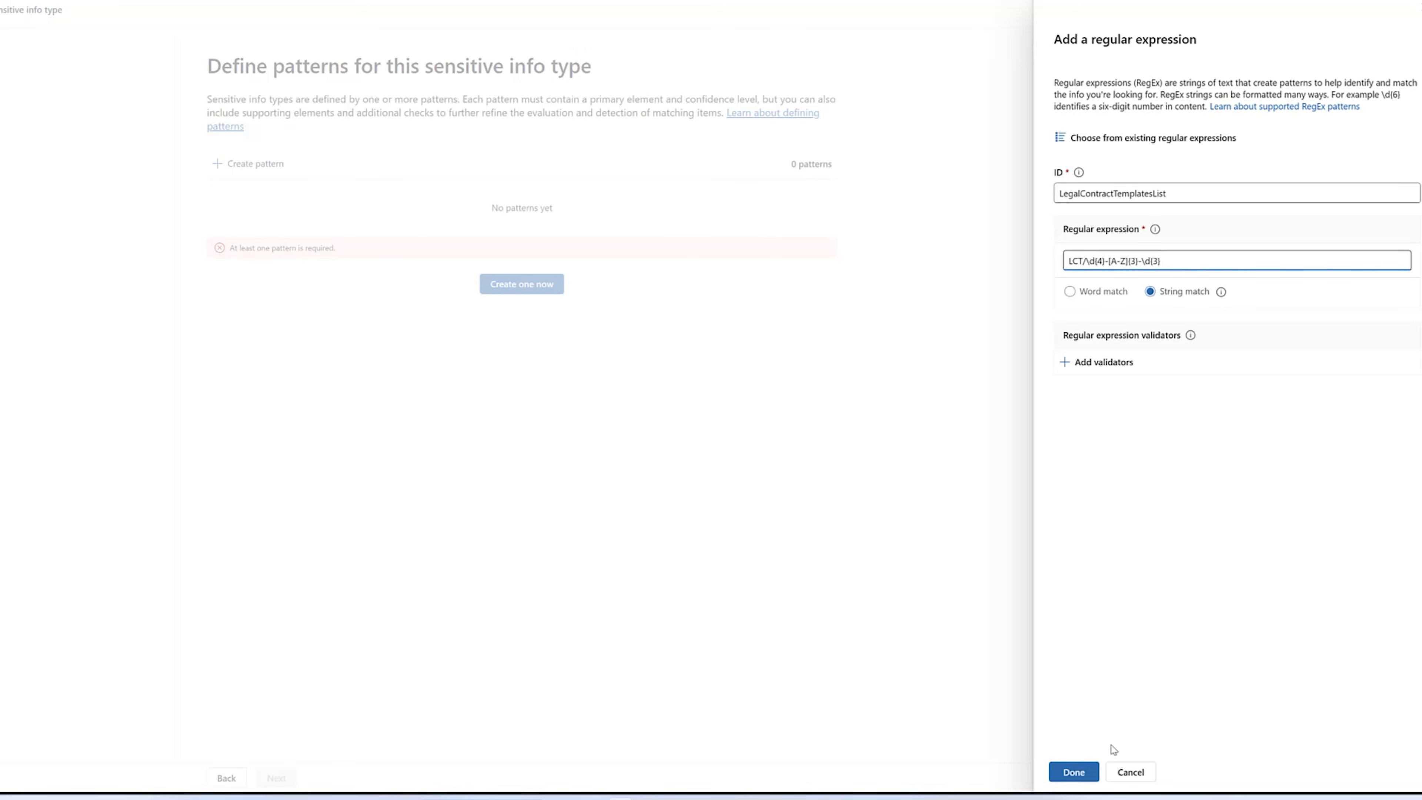
click(1077, 772)
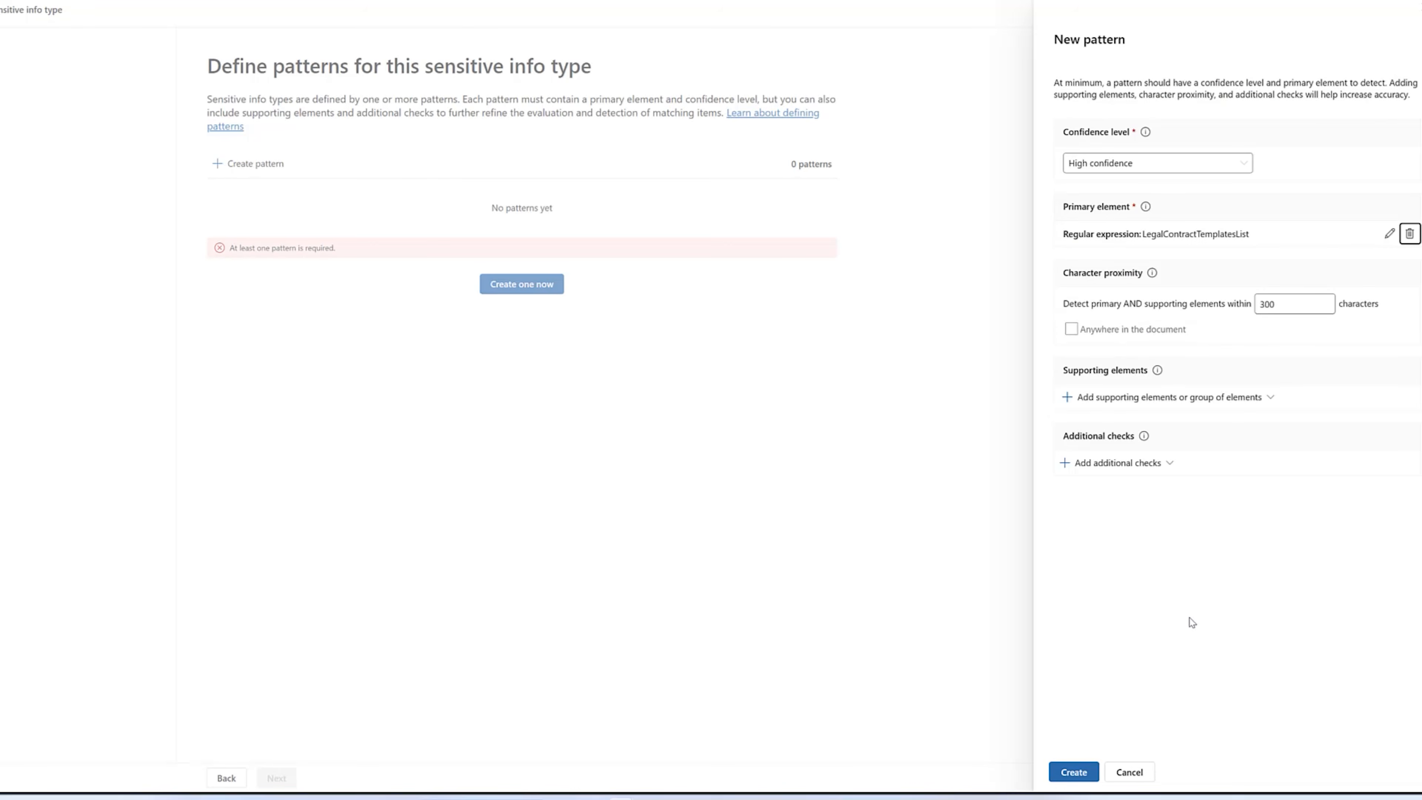
Add a supporting keyword list named LegalContractTemplateList with the case-insensitive keywords contract template, legal draft and standard clause.
click(1202, 399)
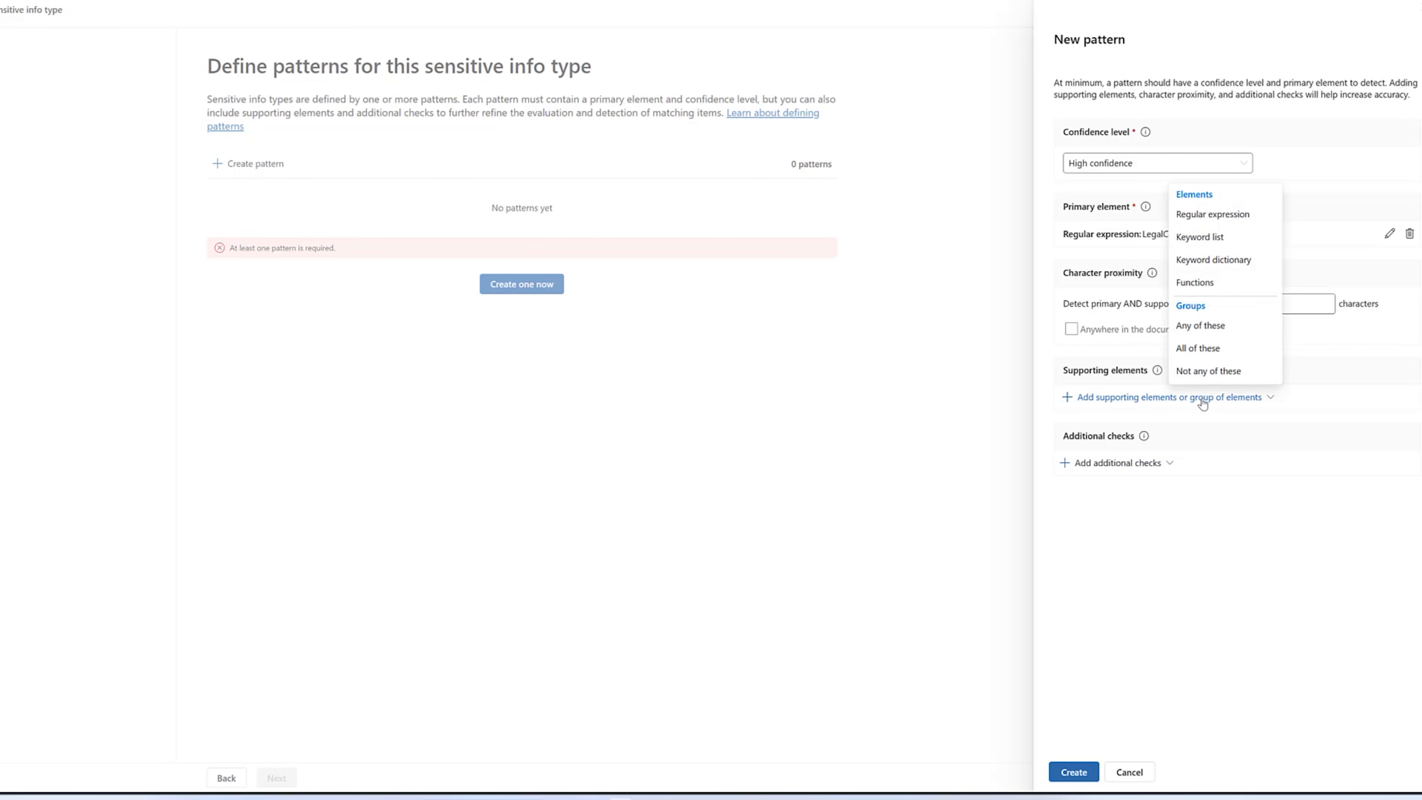
click(1221, 247)
click(1139, 273)
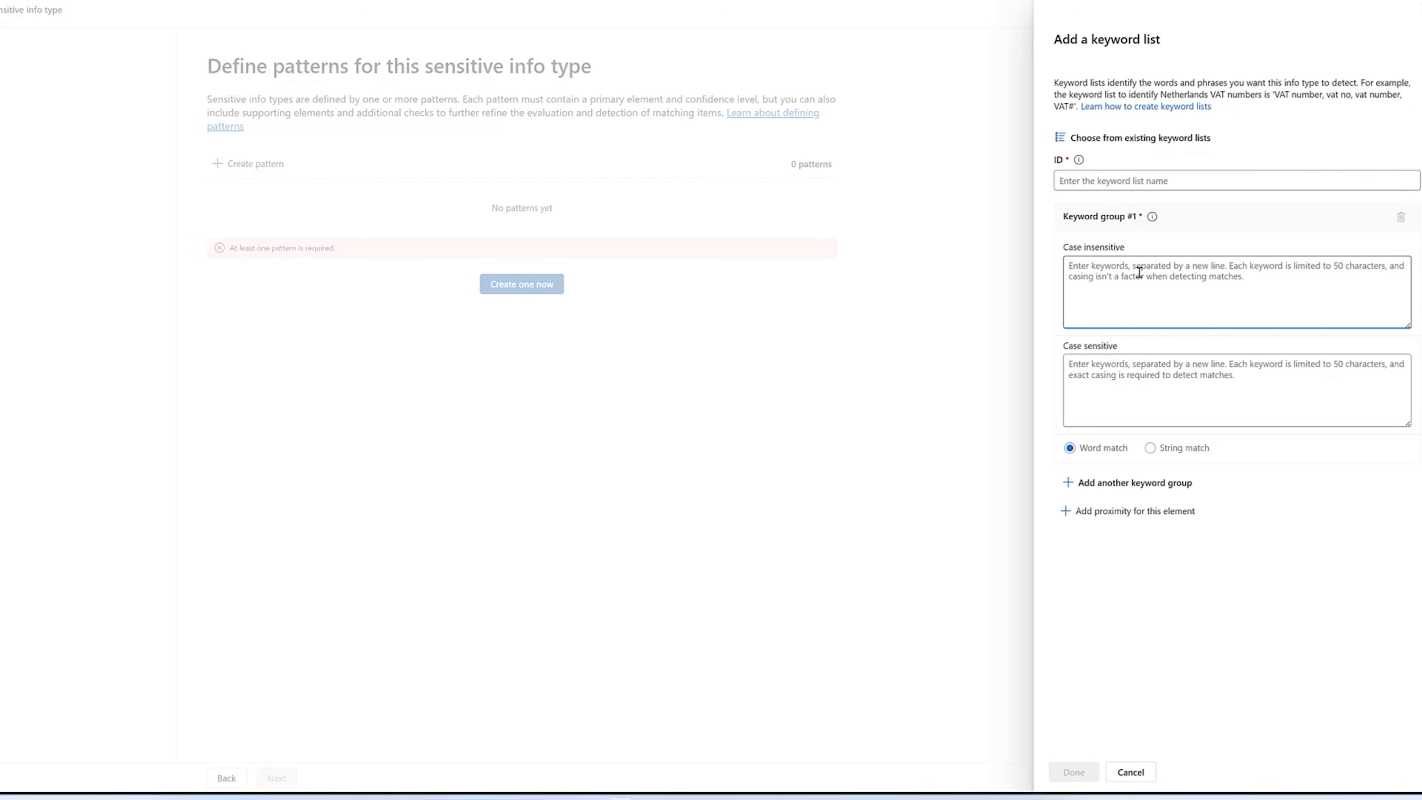
text(contract template legal draft standard clause)
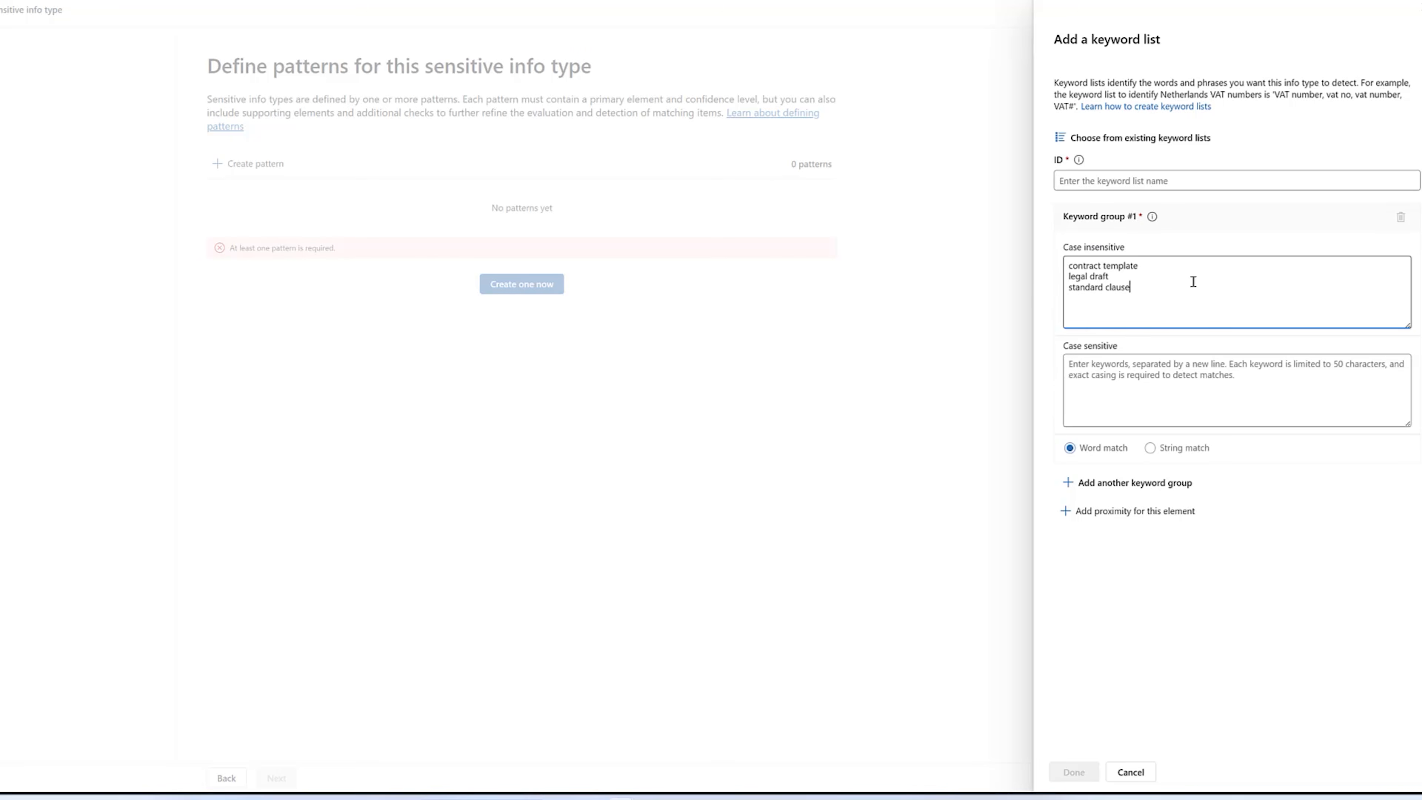
click(1088, 180)
text(LegalContractTemplatesList)
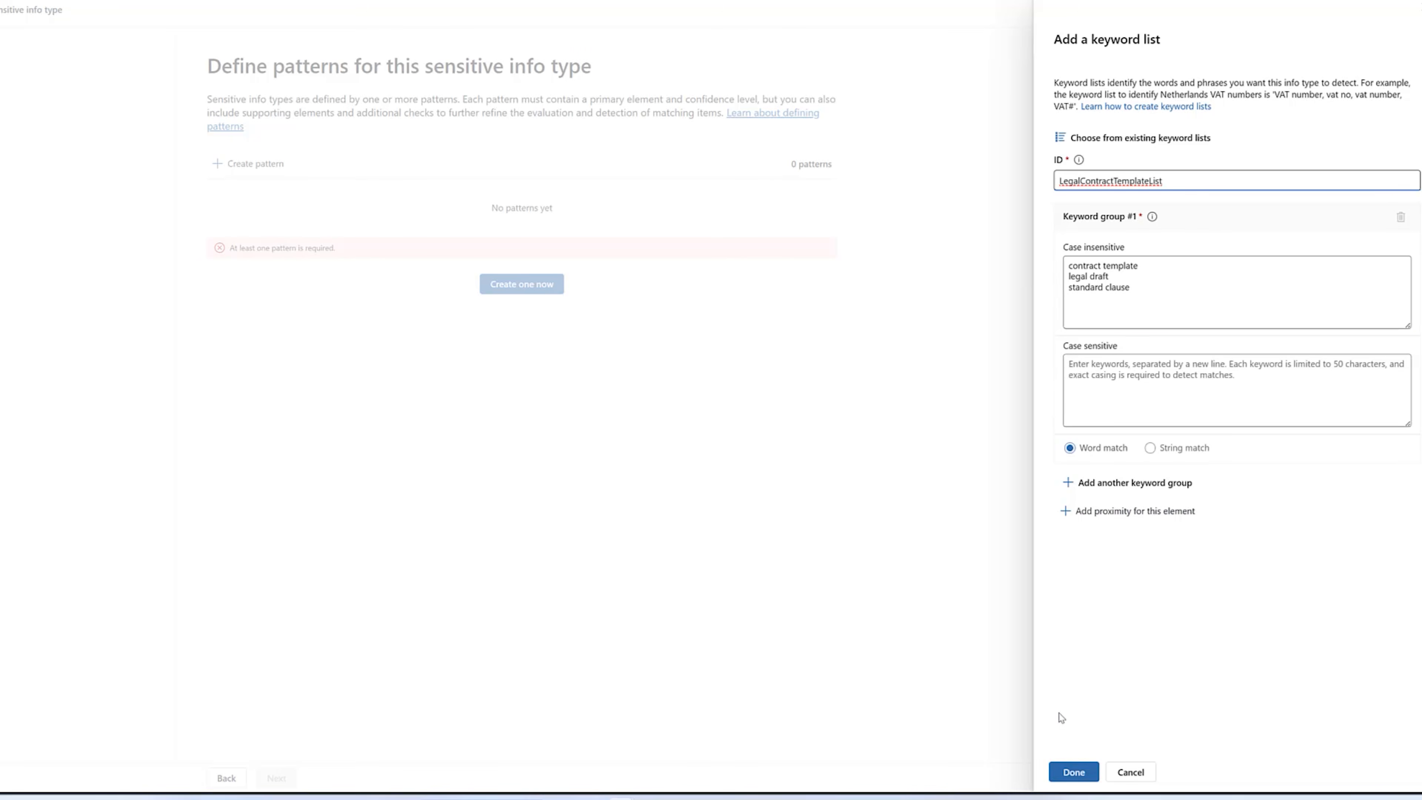
click(1072, 771)
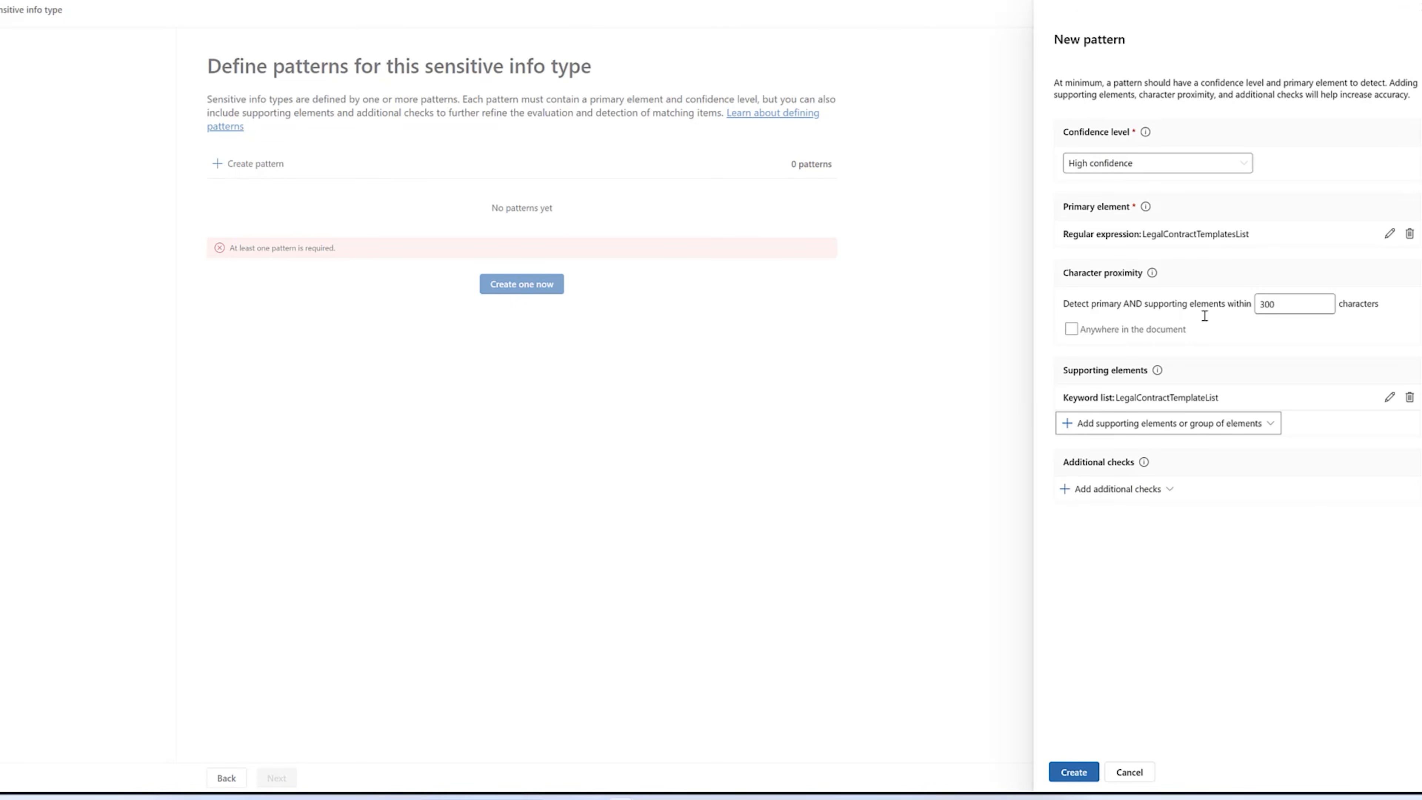
Create the pattern and finish creating the sensitive info type with the high recommended confidence level.
click(1073, 772)
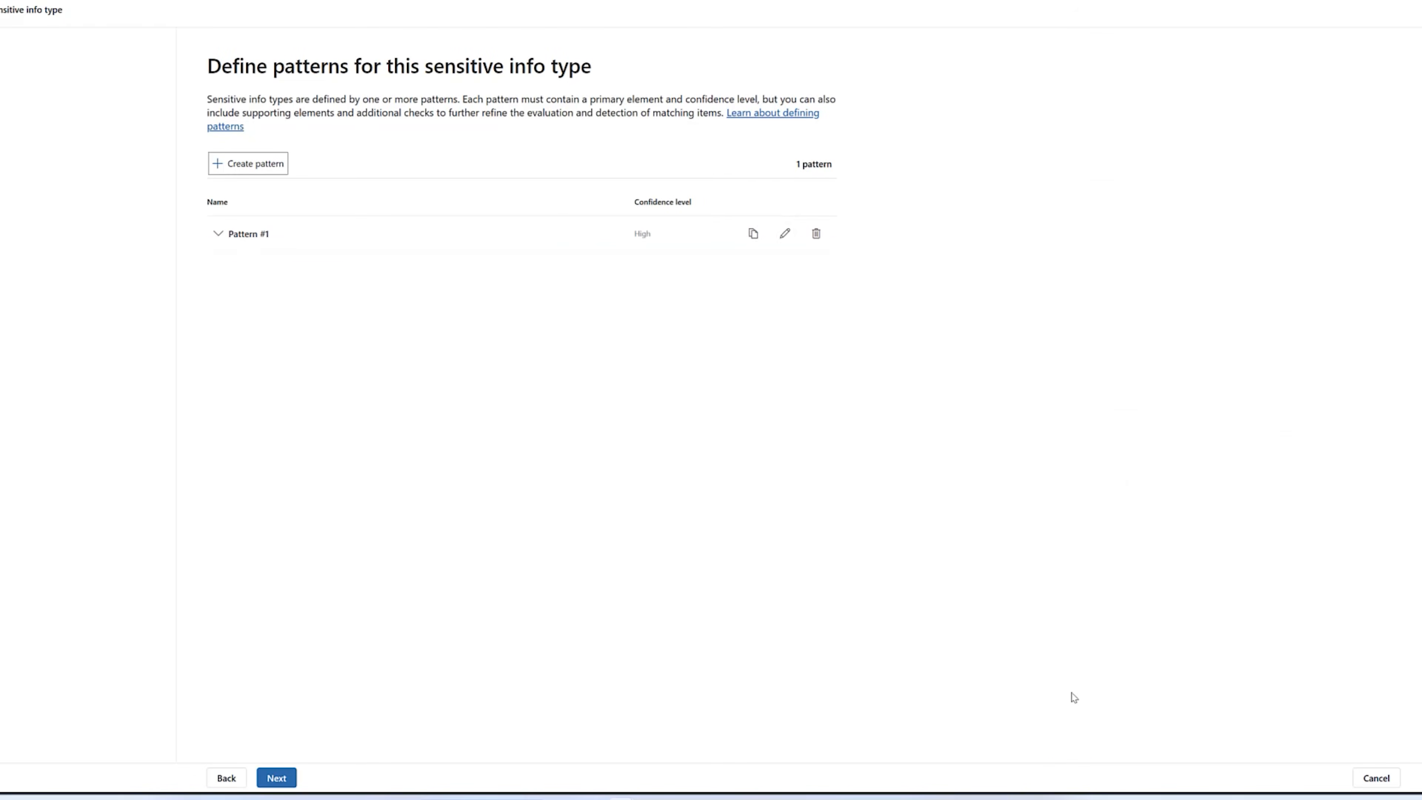
click(290, 771)
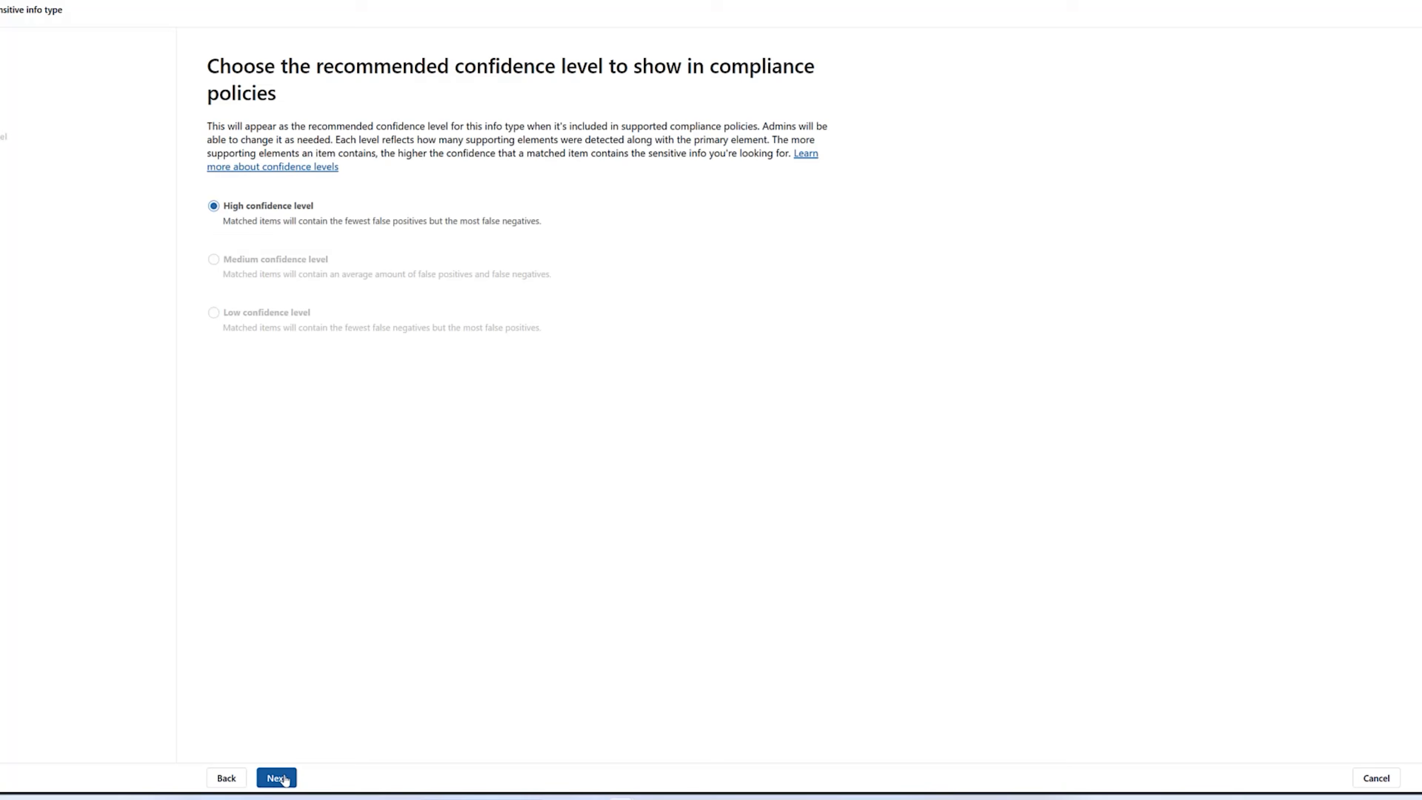
click(276, 773)
click(294, 775)
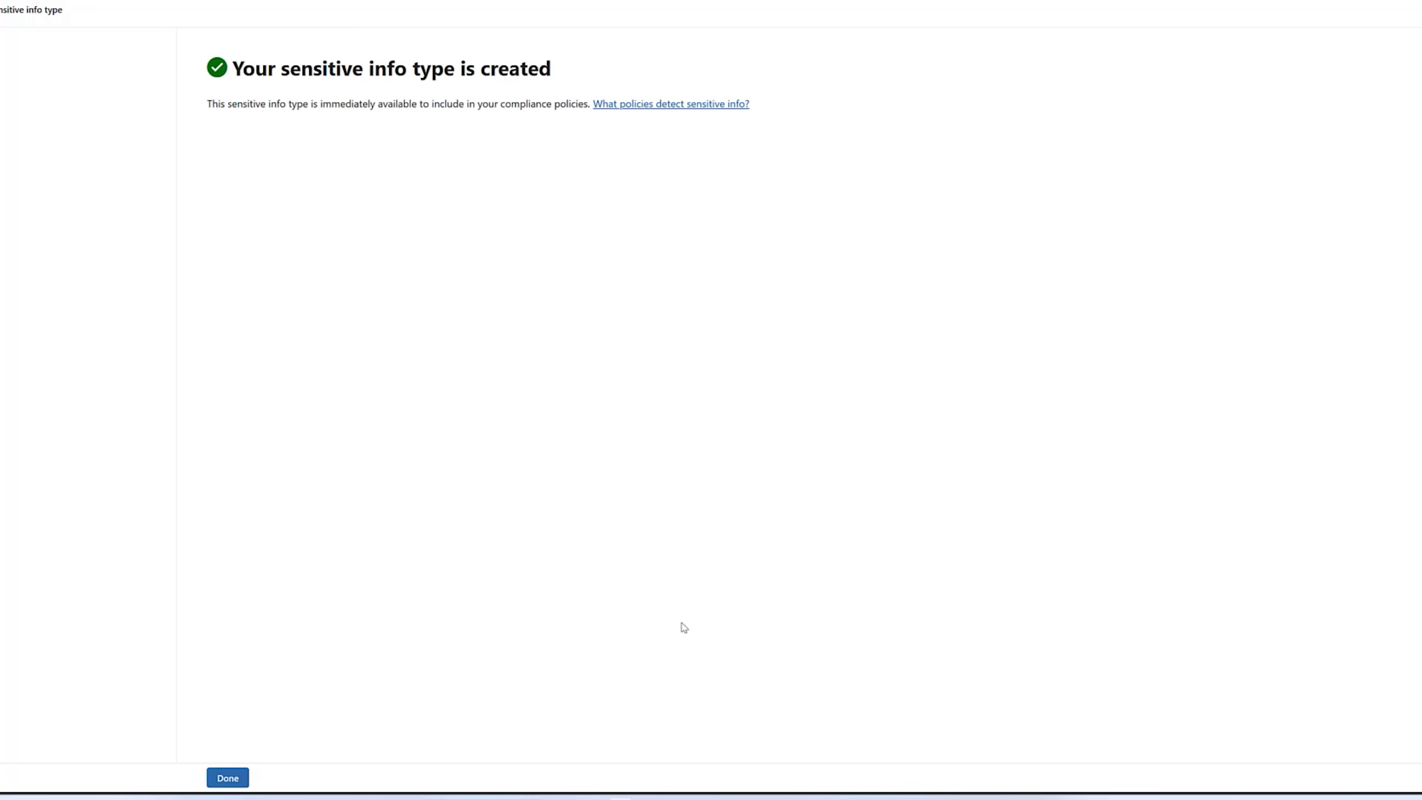
click(227, 780)
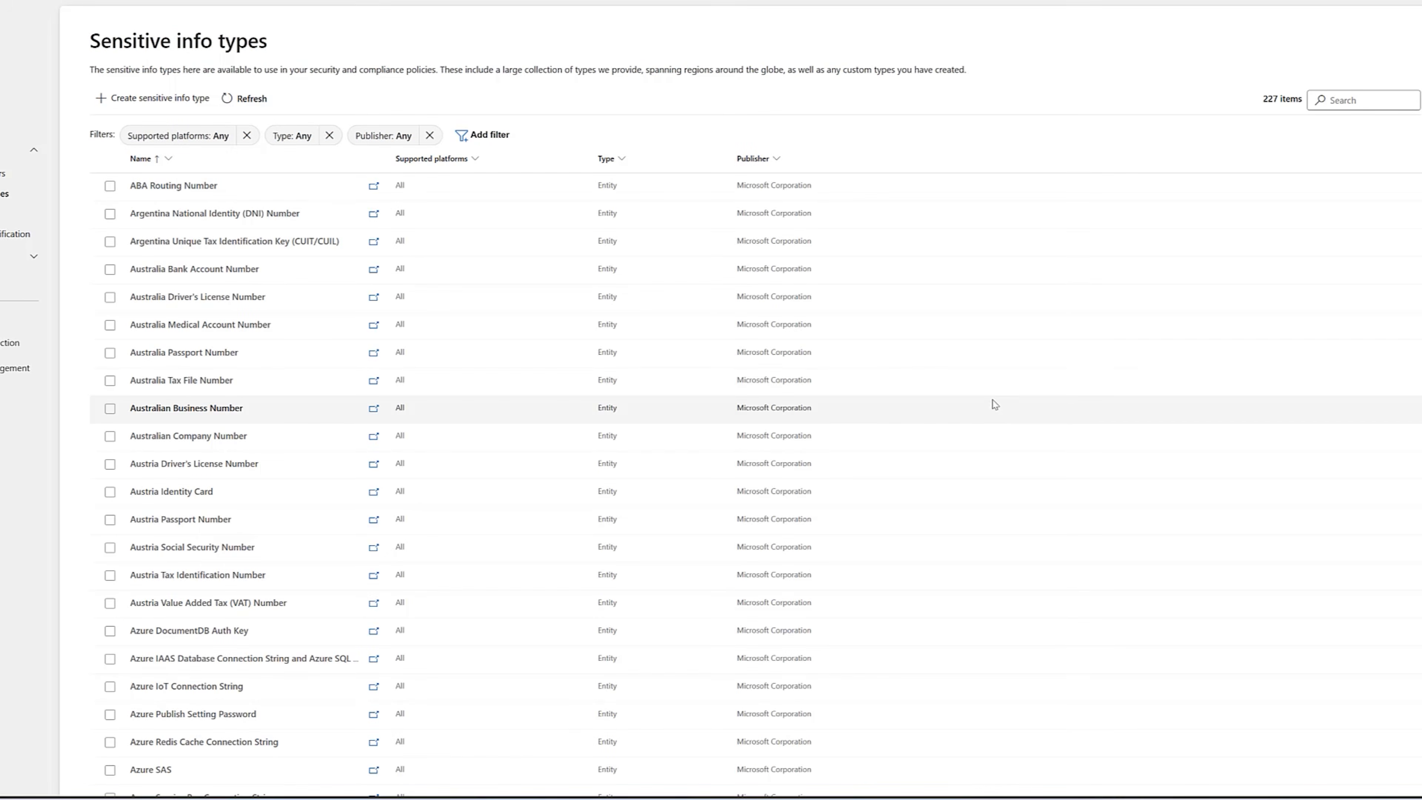
Search the sensitive info types for "legal" and open Legal Contract Templates.
click(1353, 99)
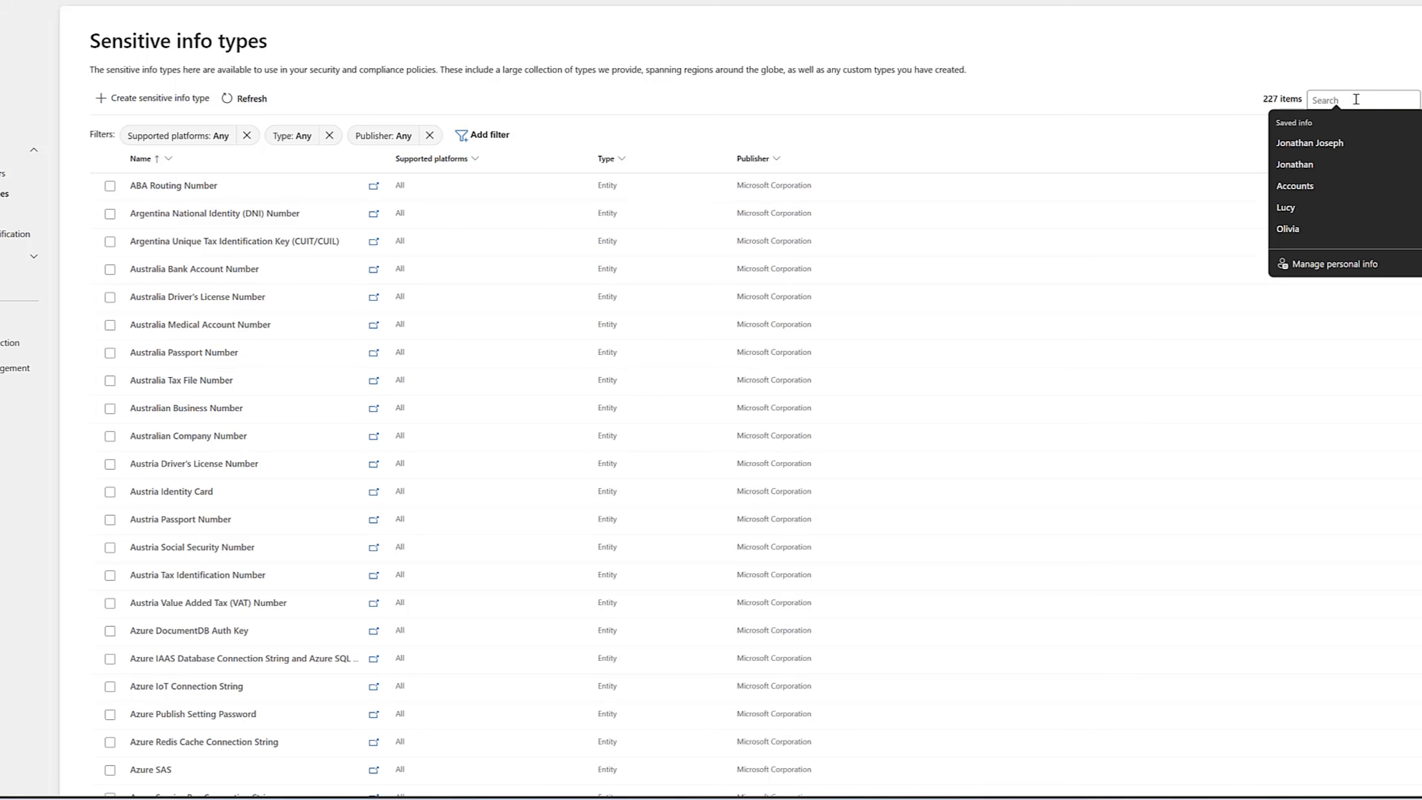
text(legal)
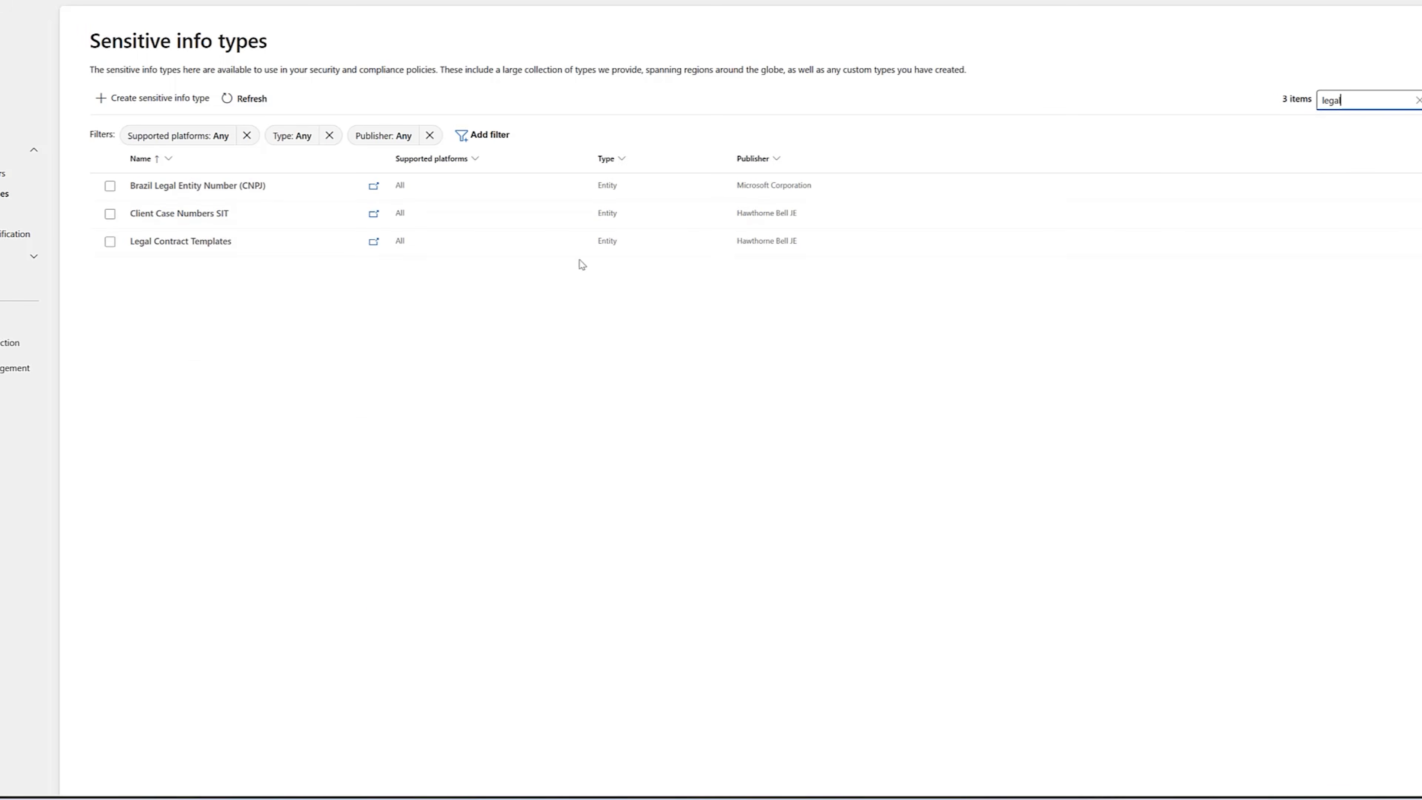
click(176, 242)
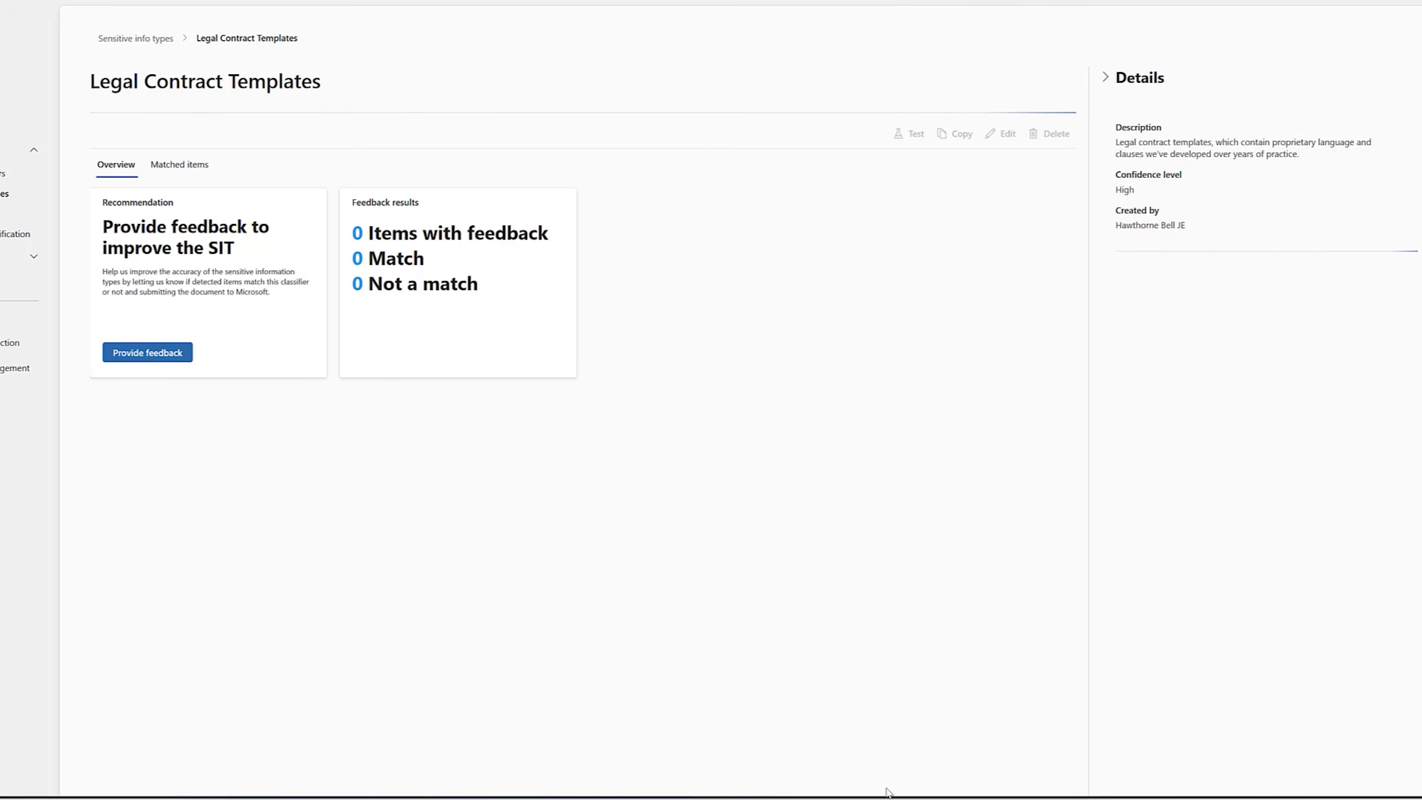
Switch to the Word document Hawthorne_Bell_Confidential_Legal_Document, examine its sentence on legal contract templates, and close the document.
click(890, 798)
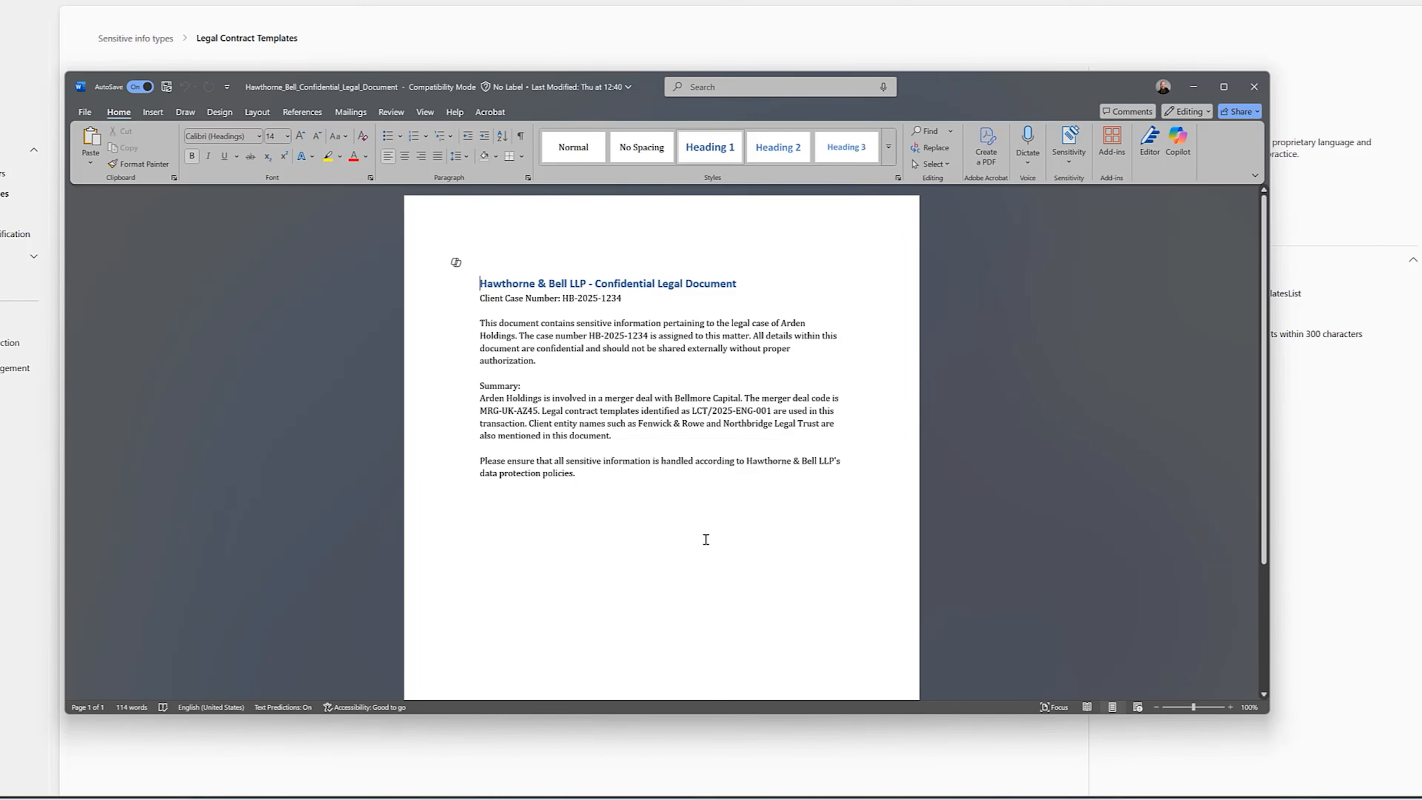
drag(539, 411, 786, 410)
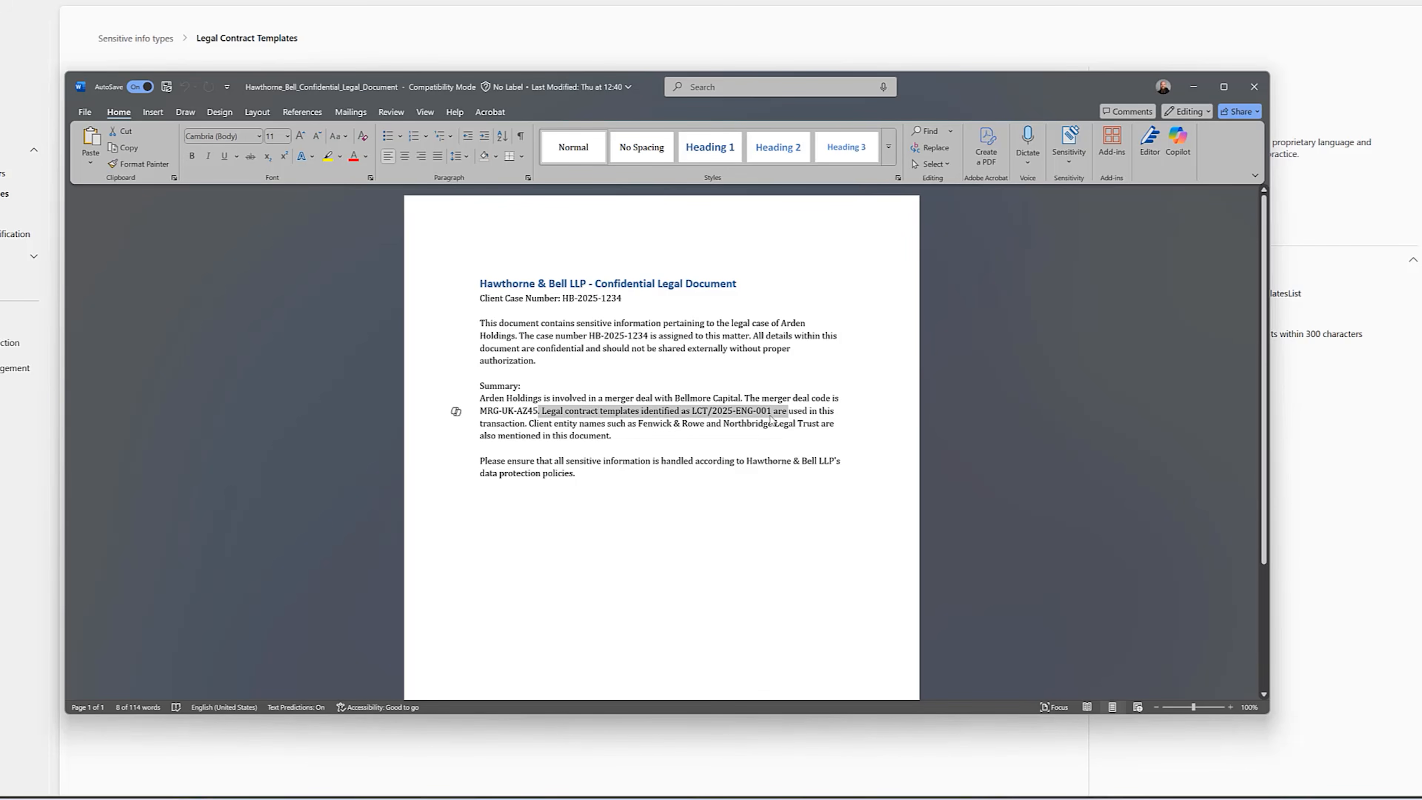
click(785, 517)
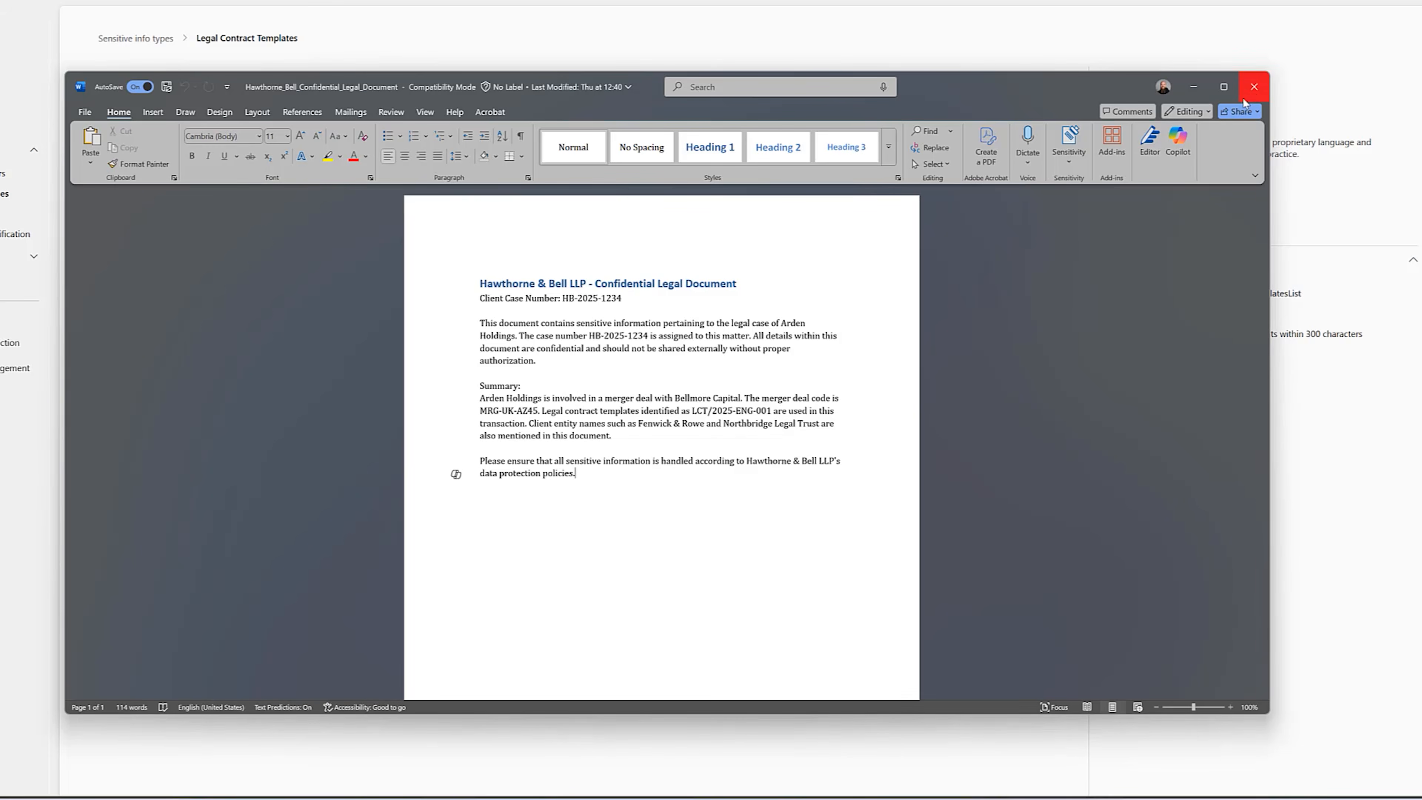
click(1253, 88)
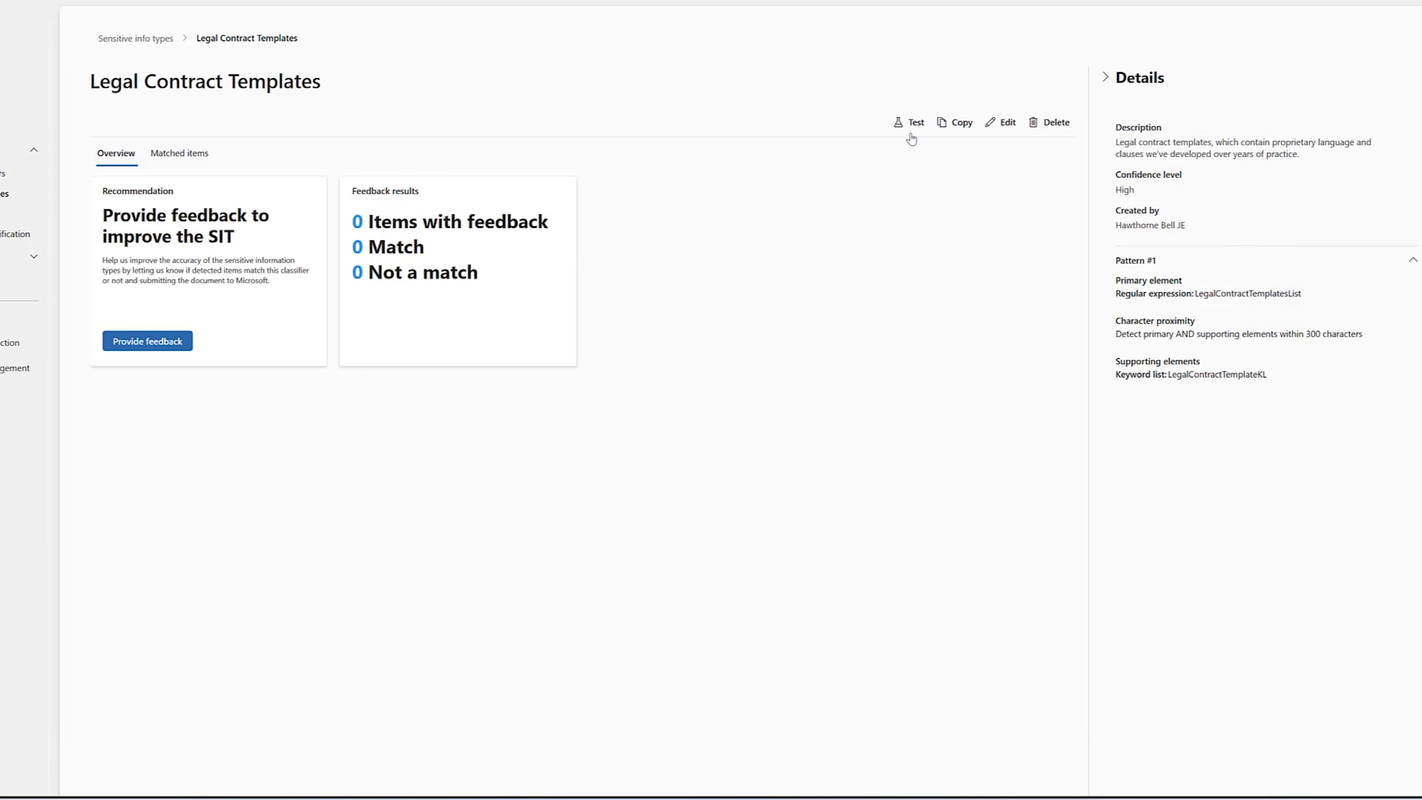
Test Legal Contract Templates with the file Hawthorne_Bell_Confidential_Legal_Document, review the match results, and close them.
click(912, 123)
click(1124, 102)
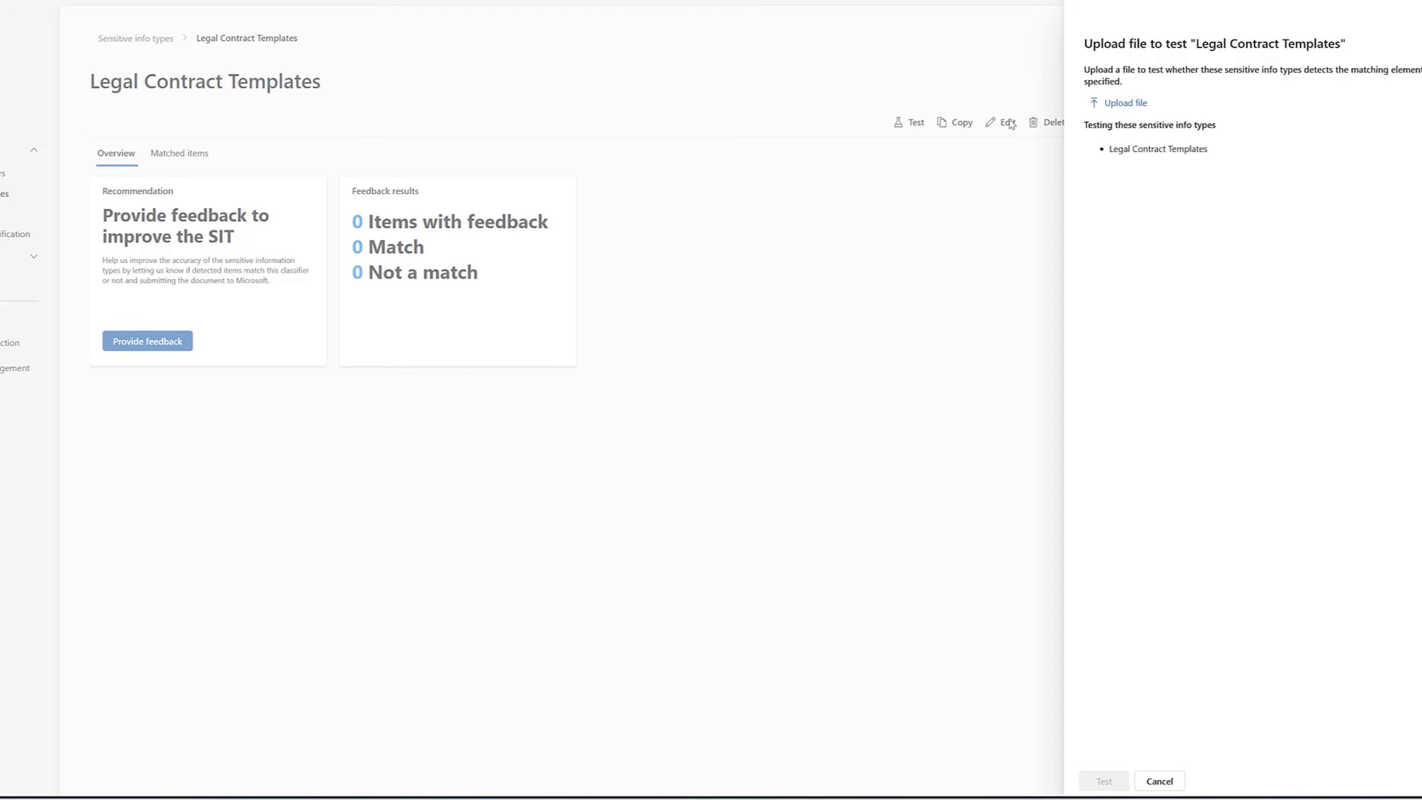
click(83, 41)
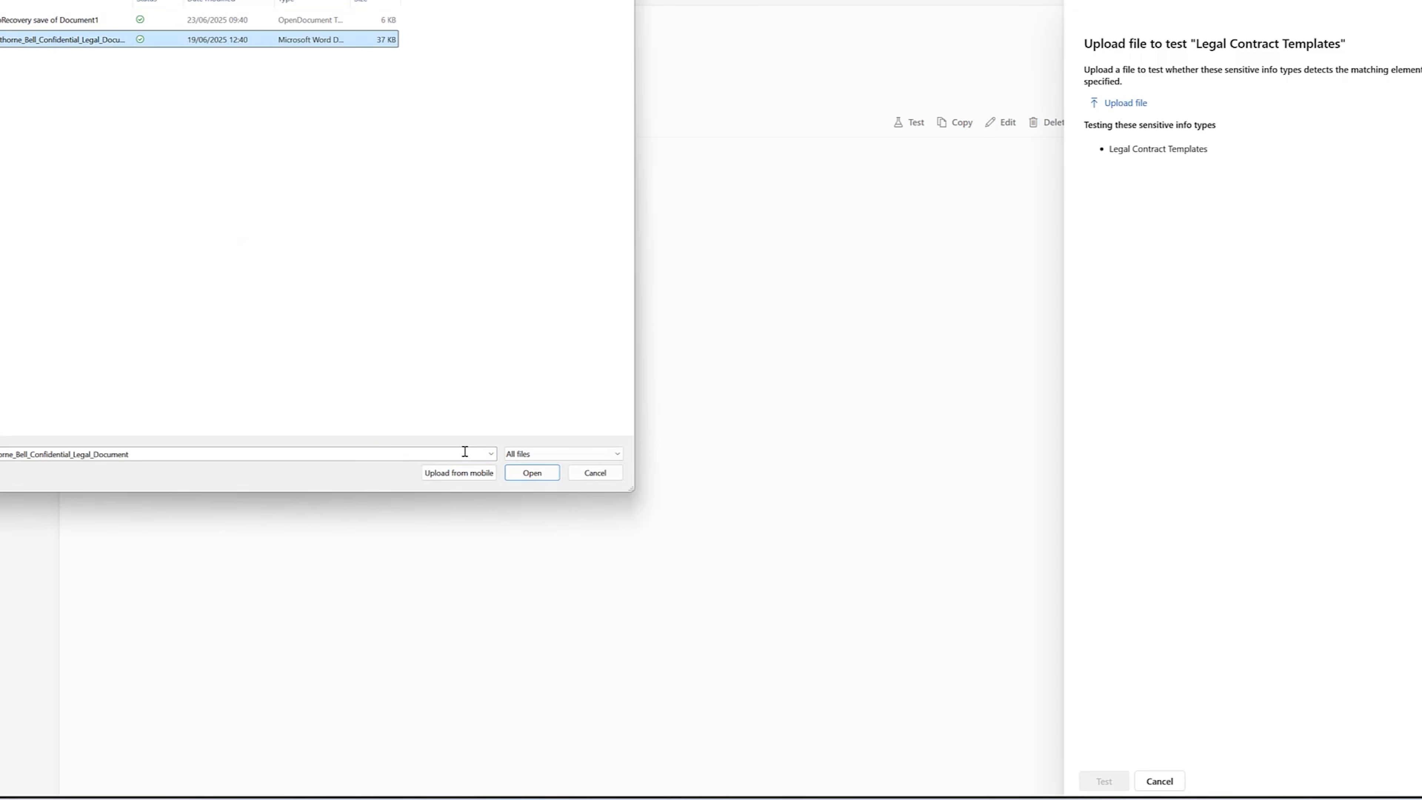
click(532, 473)
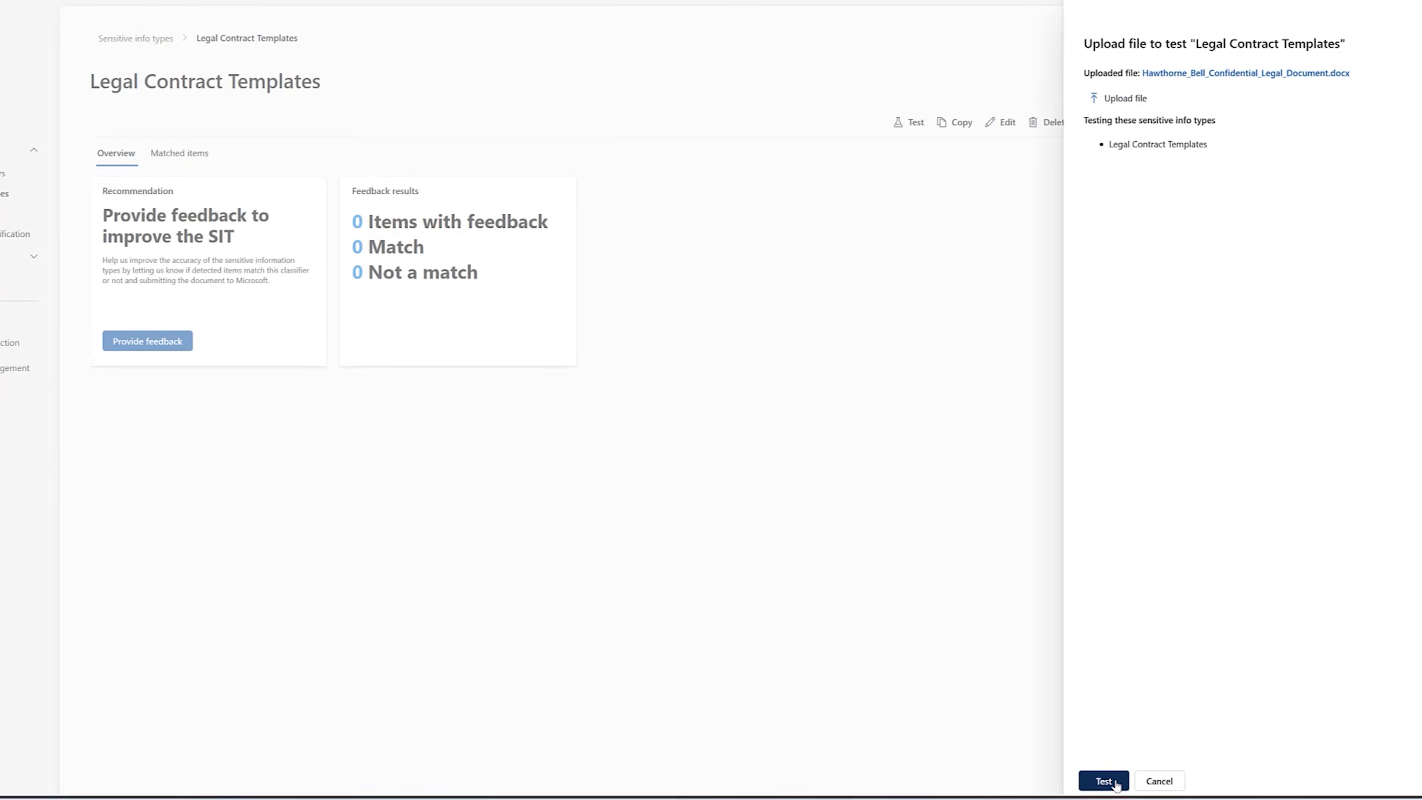
click(1103, 780)
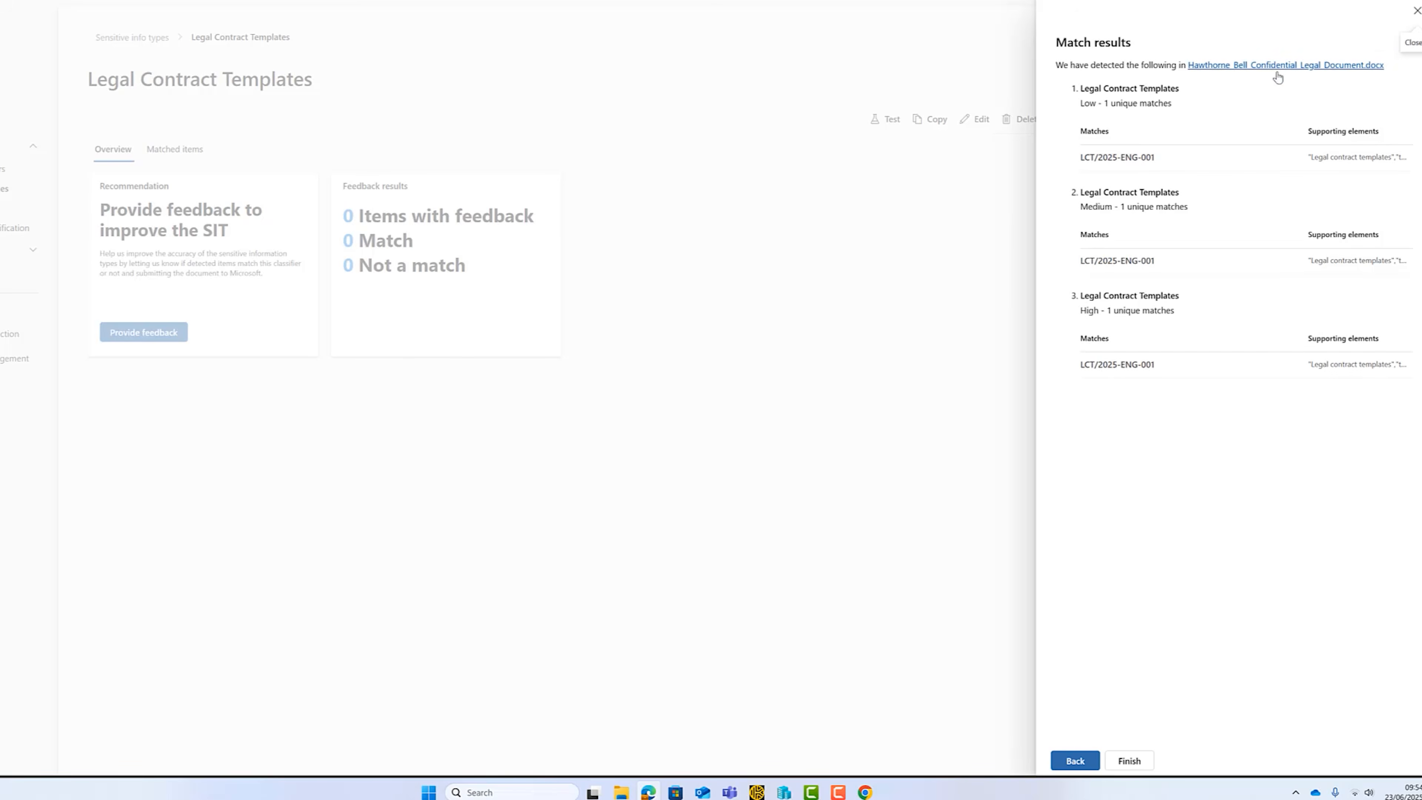
click(1129, 761)
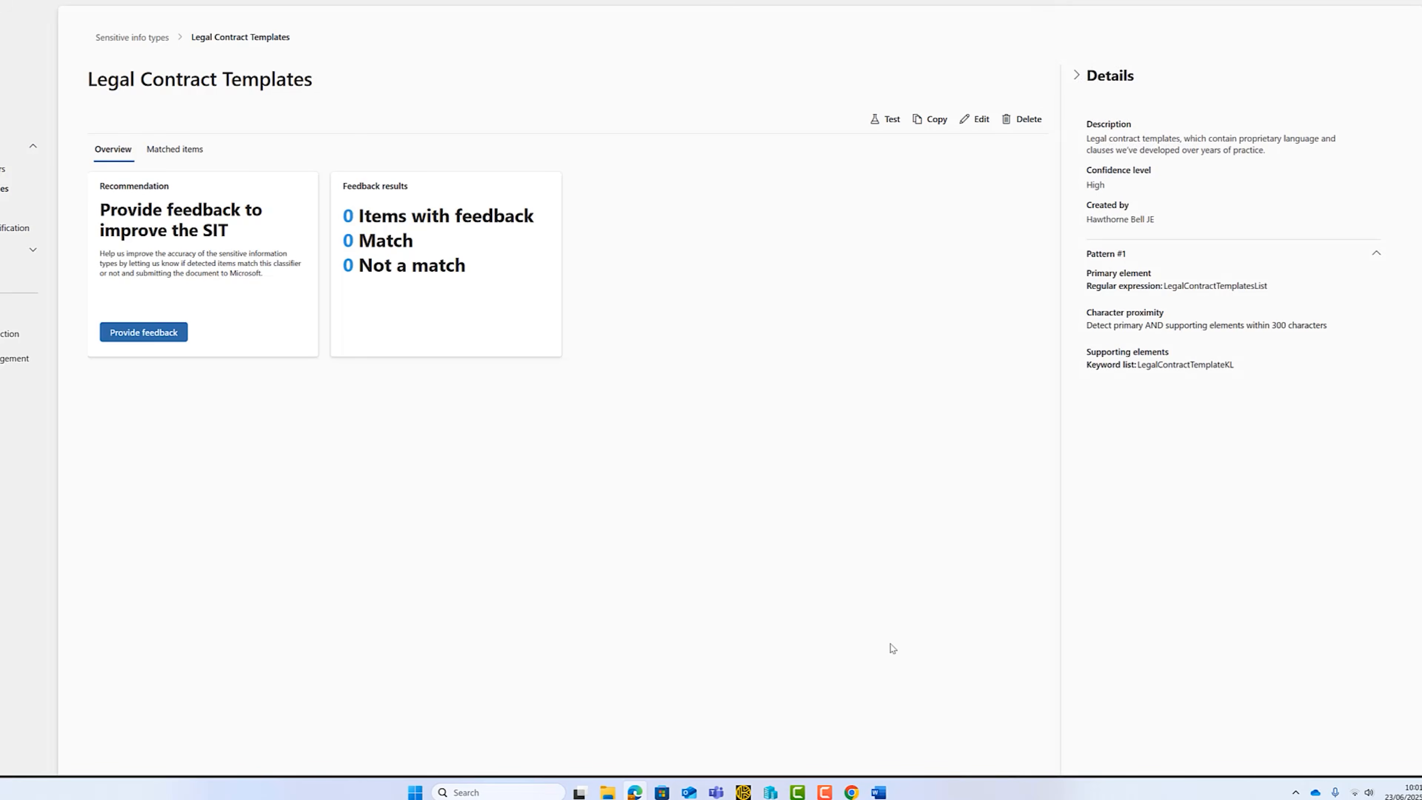
Switch to the Fictional Law Firm Profile page in Chrome, review its common sensitive data list, and return to Purview.
click(852, 790)
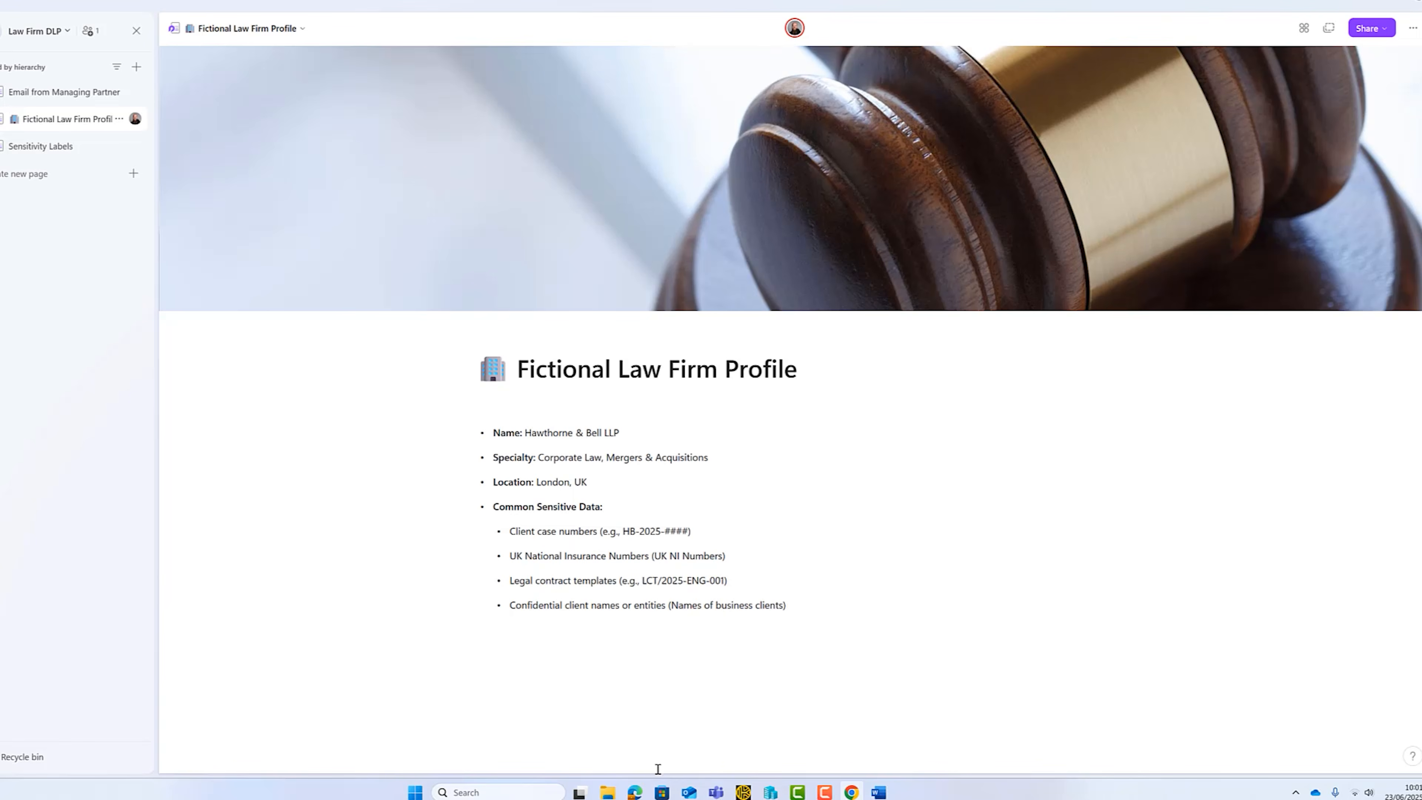
click(634, 792)
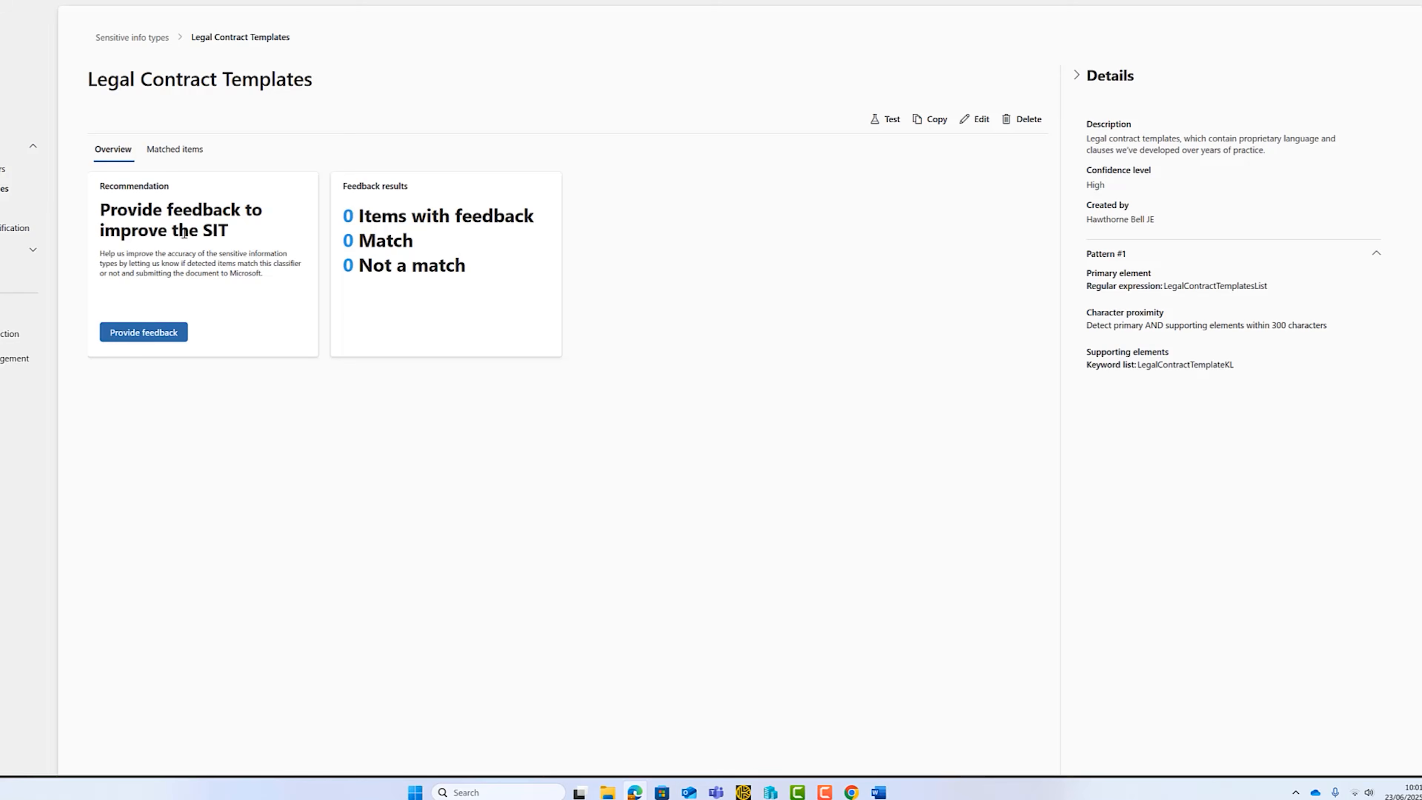
Start a sensitive info type named Confidential Client Names, described as "The name of clients who are very confidential and we're trying to protect".
click(8, 193)
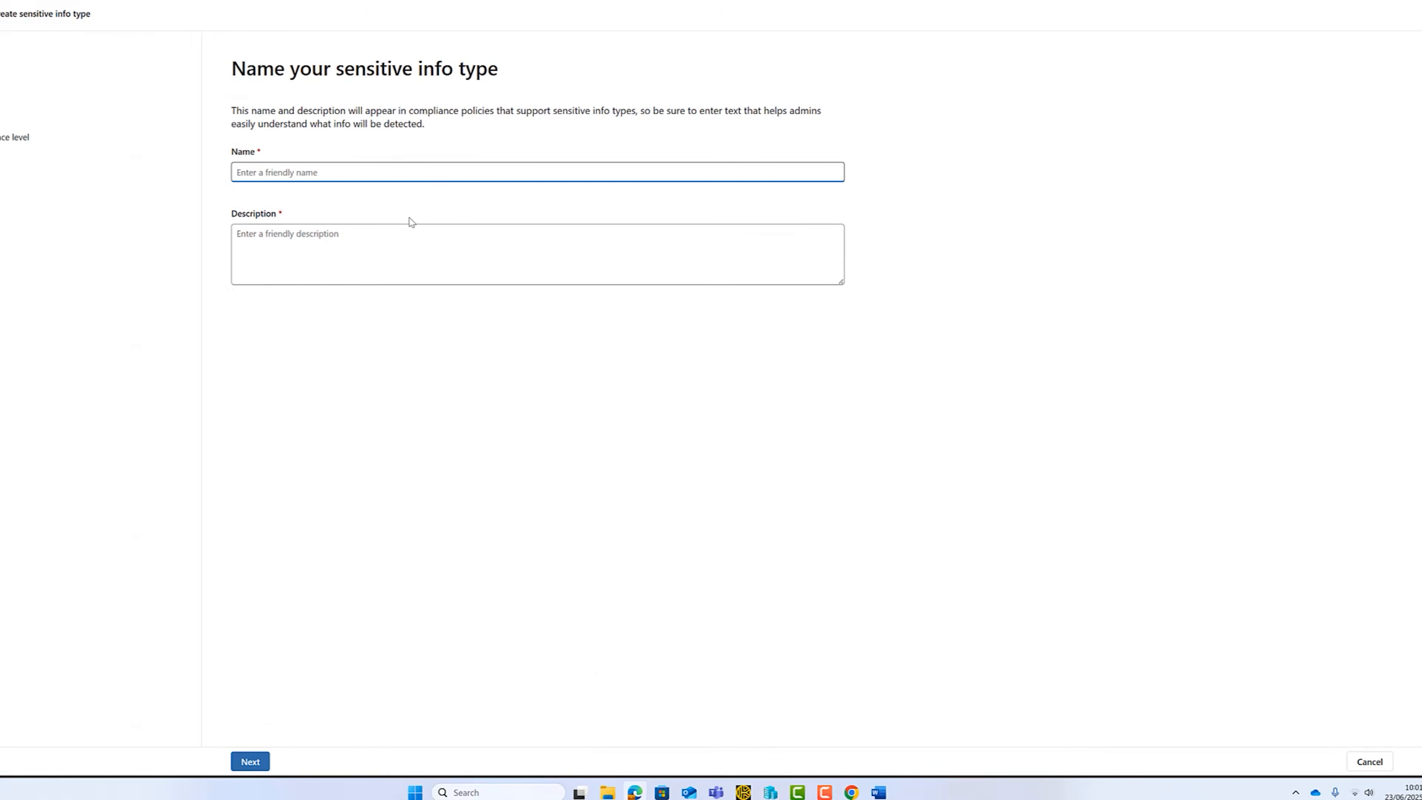
text(Confidential Client Names)
click(404, 230)
text(The name of clients who are very confidential and we're trying to protect)
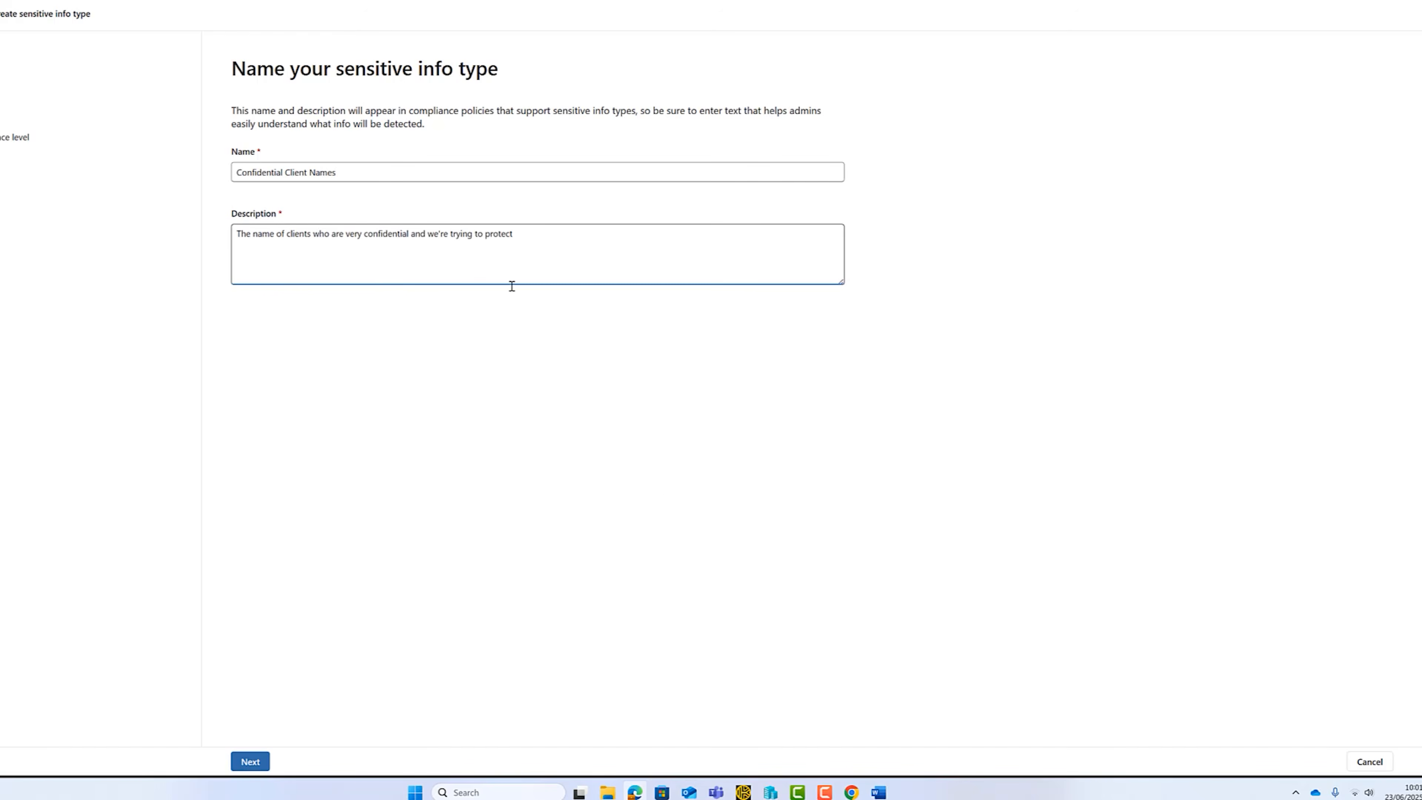
click(250, 760)
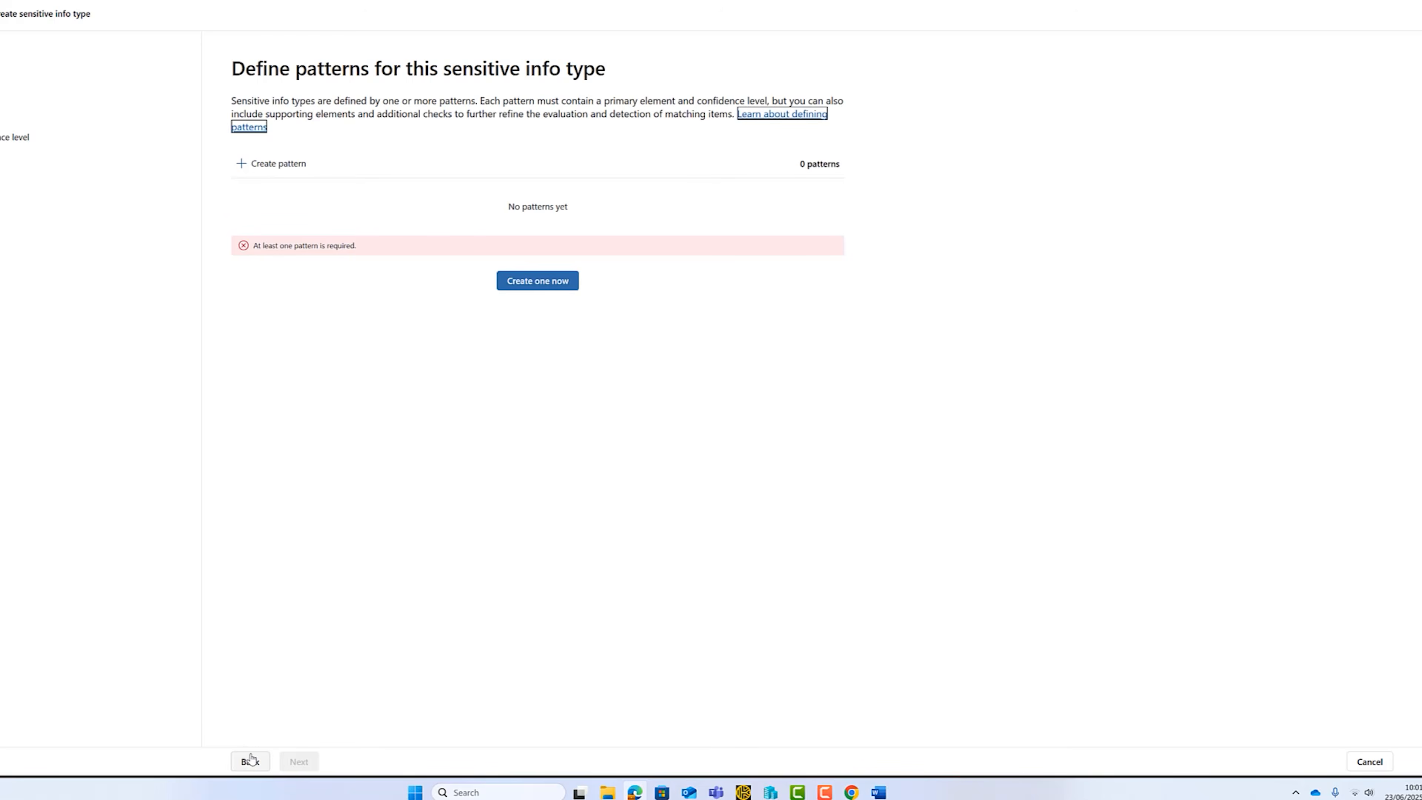
Start a pattern whose primary element is the keyword list ConfidentialClientNamesKL with case-insensitive keywords Arden Holdings and Bellmore Capital.
click(547, 286)
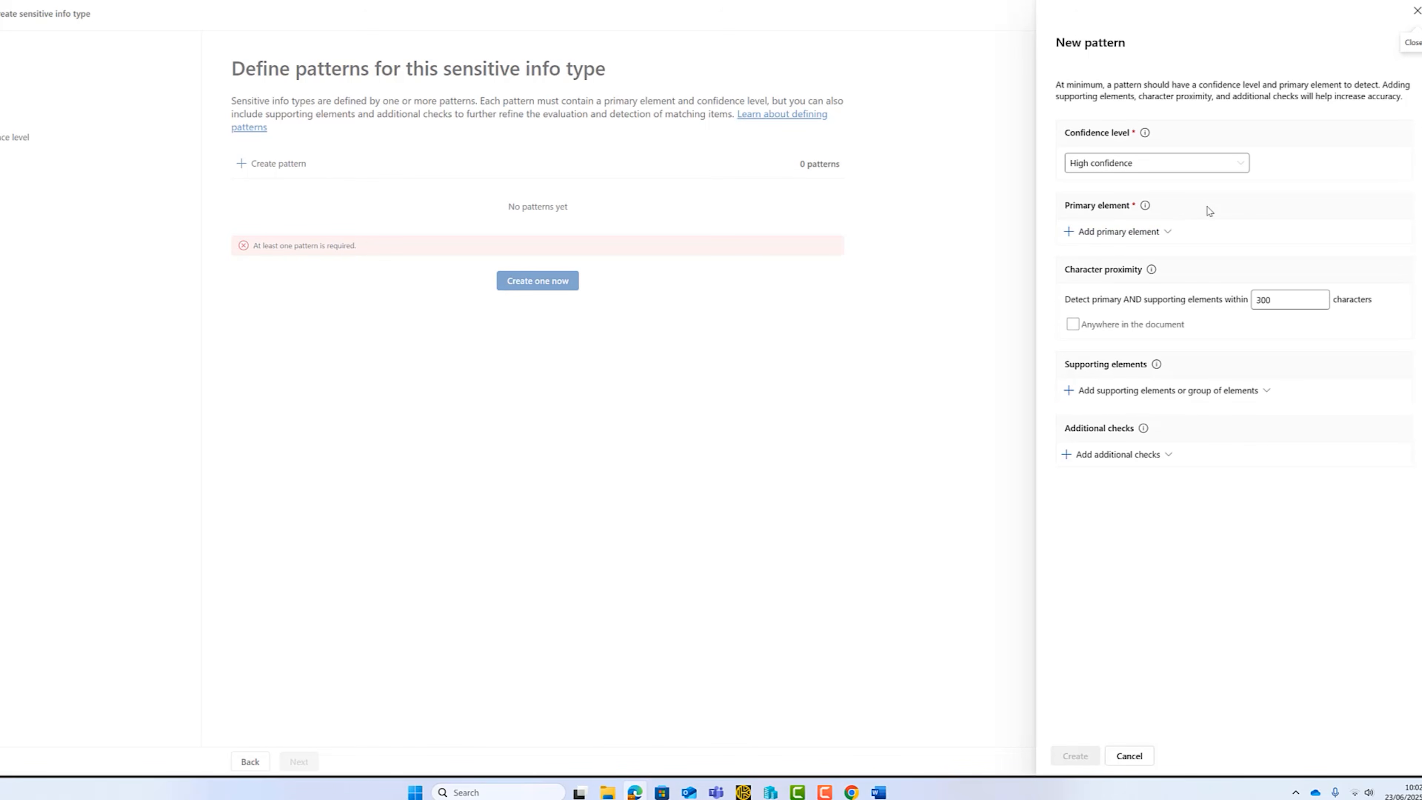
click(1166, 234)
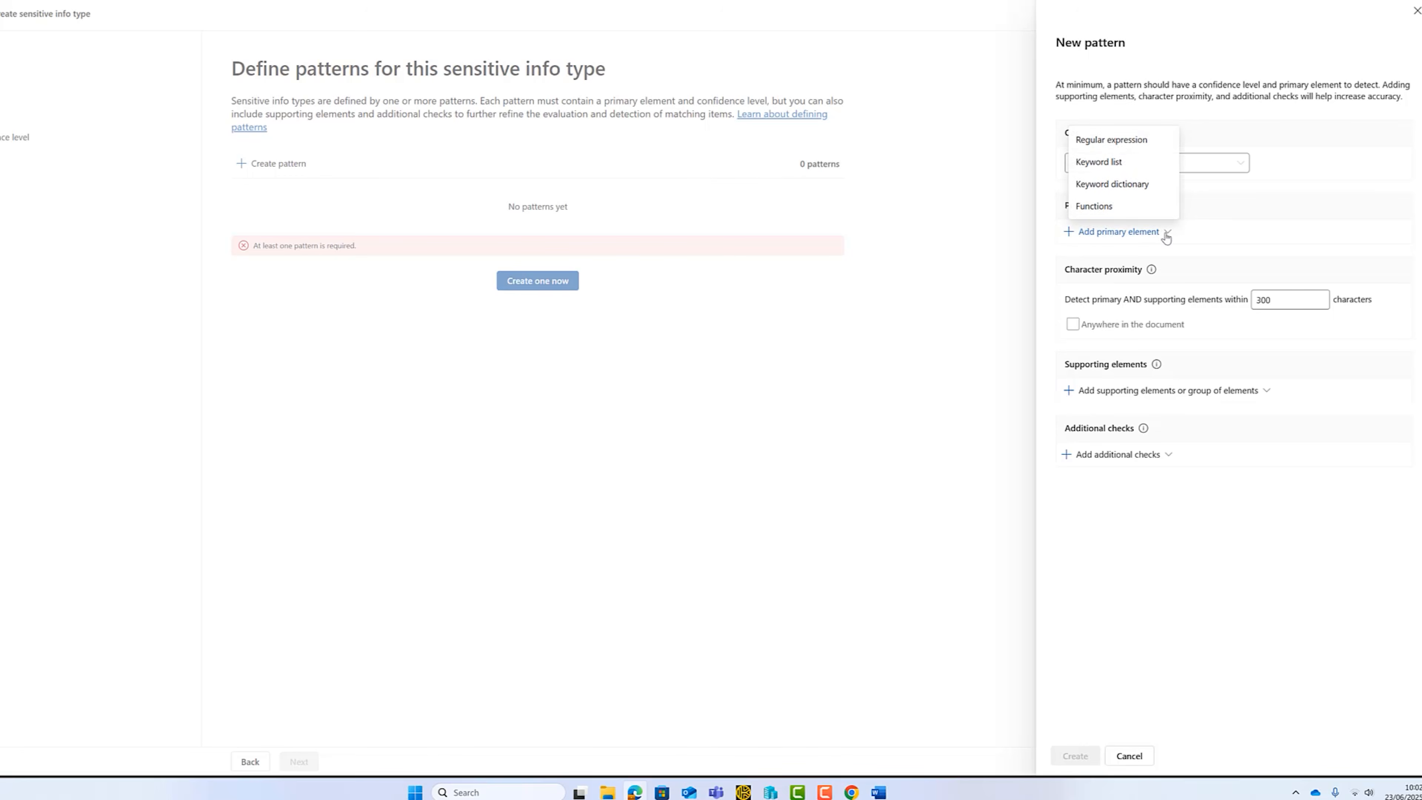
click(1221, 232)
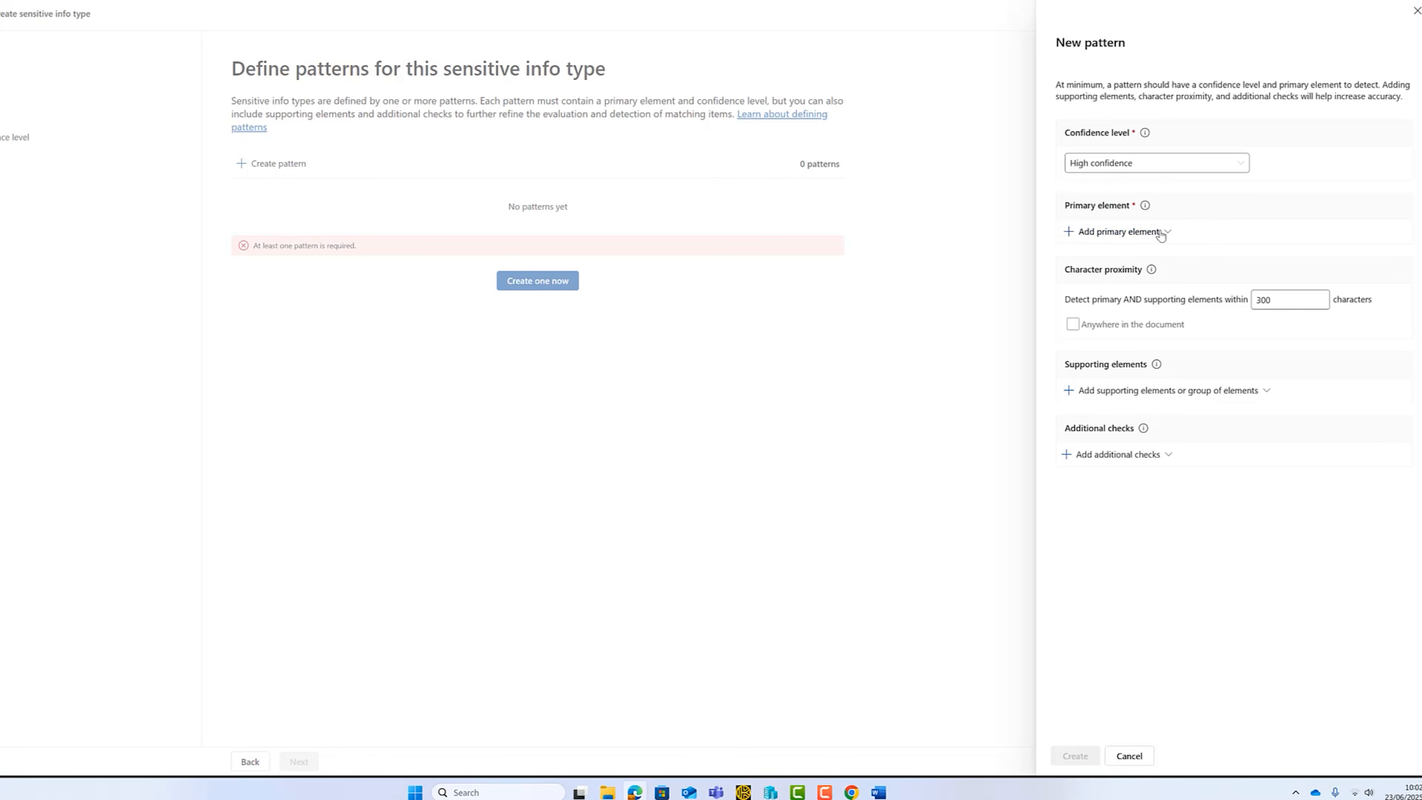
click(1160, 232)
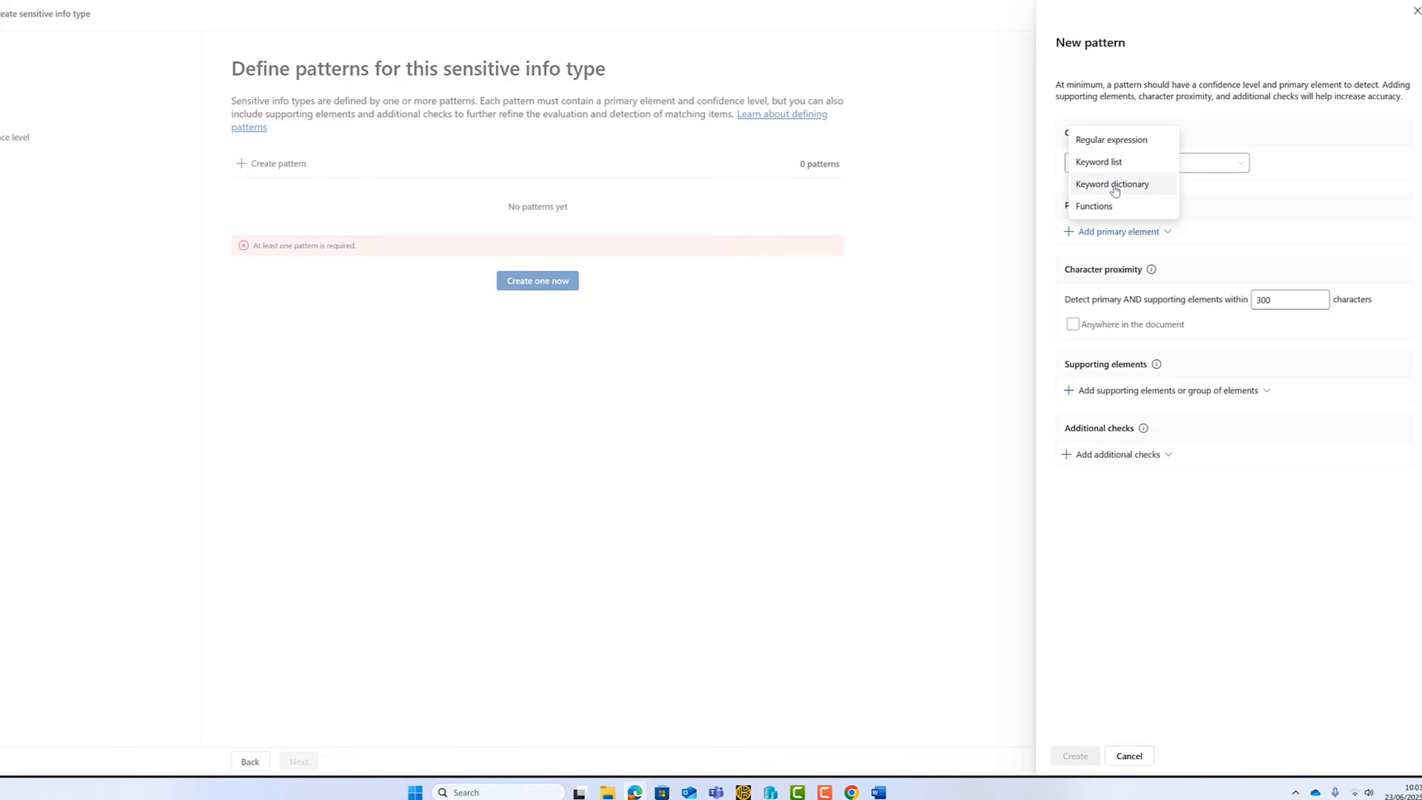
click(1101, 162)
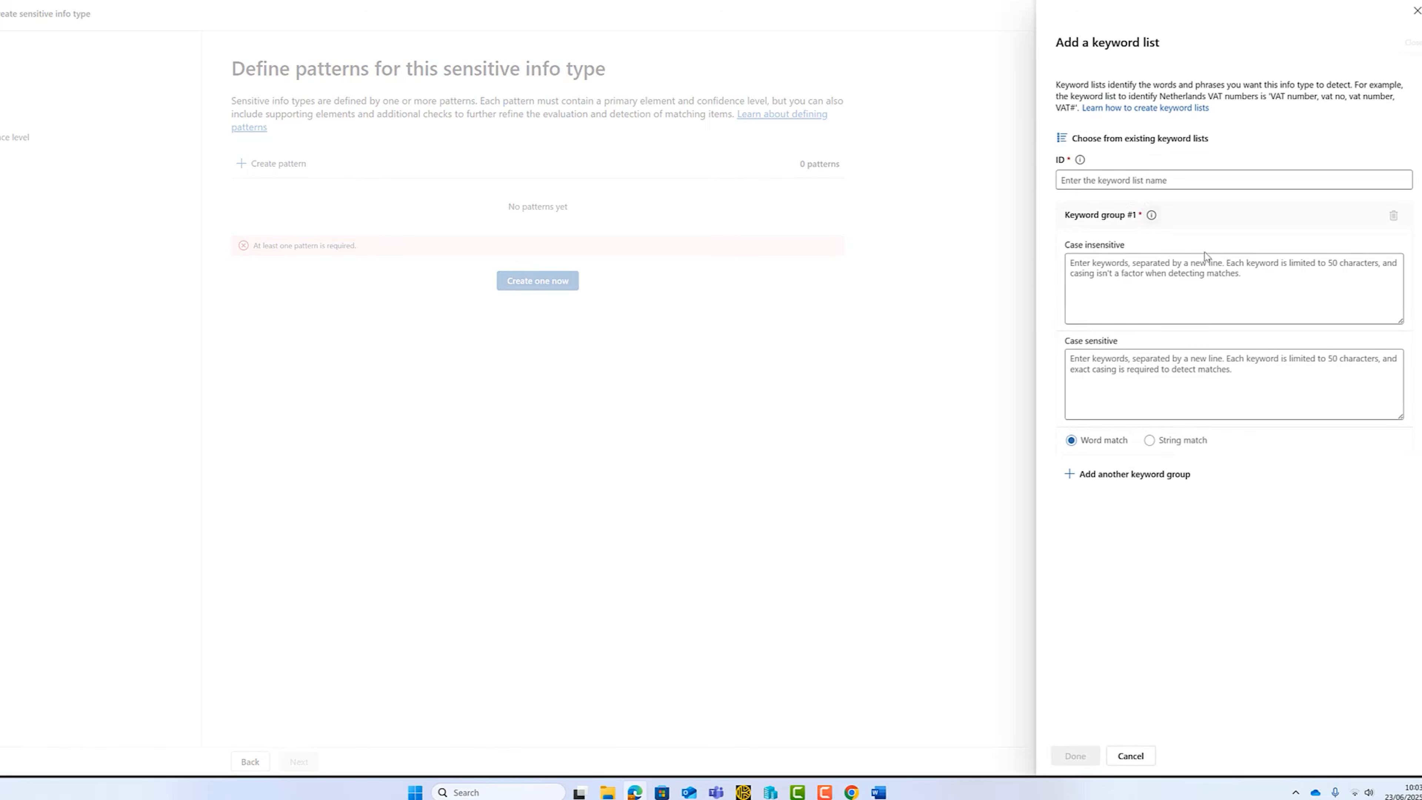
click(1154, 183)
text(ConfidentialClientNamesKL)
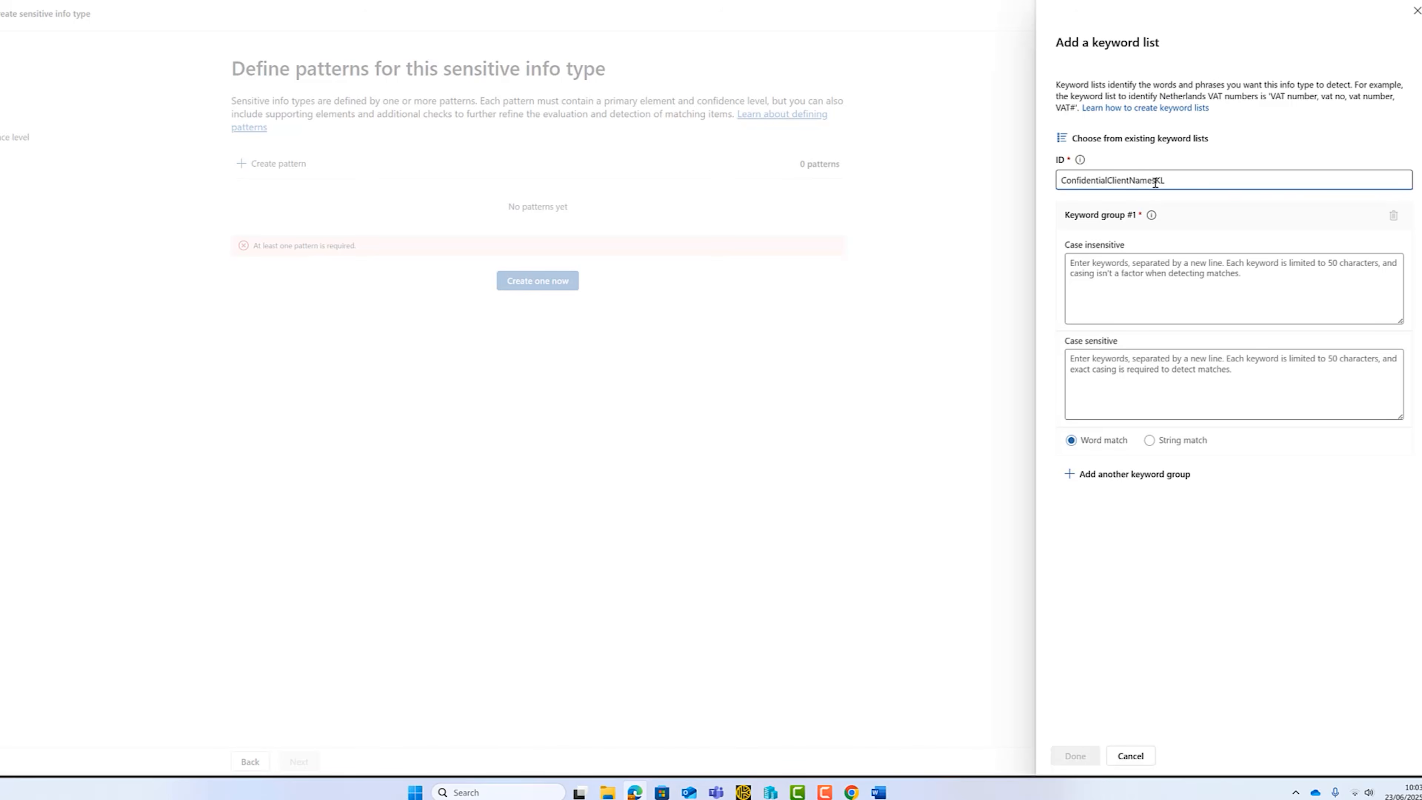
click(1193, 275)
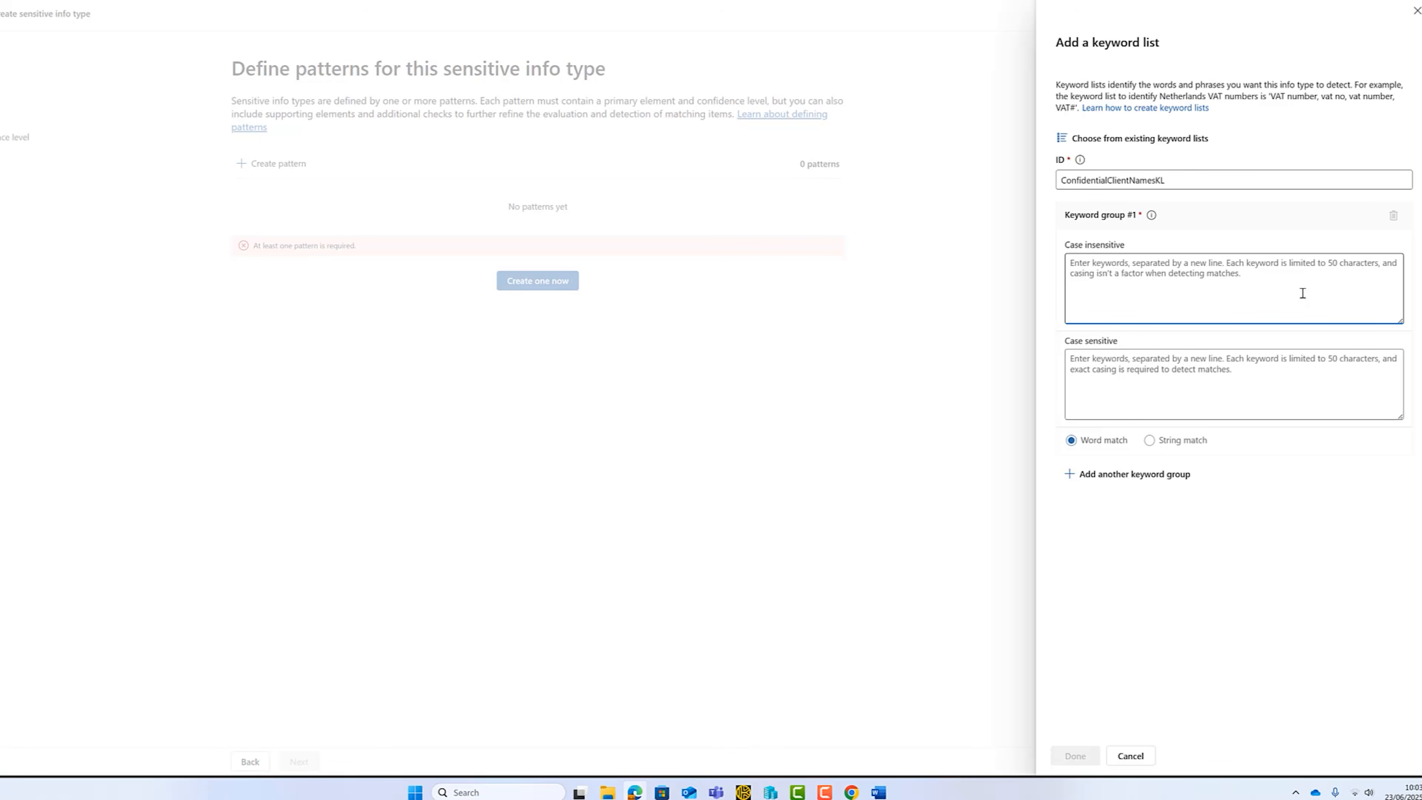
text(Arden Holdings Bellmore Capital)
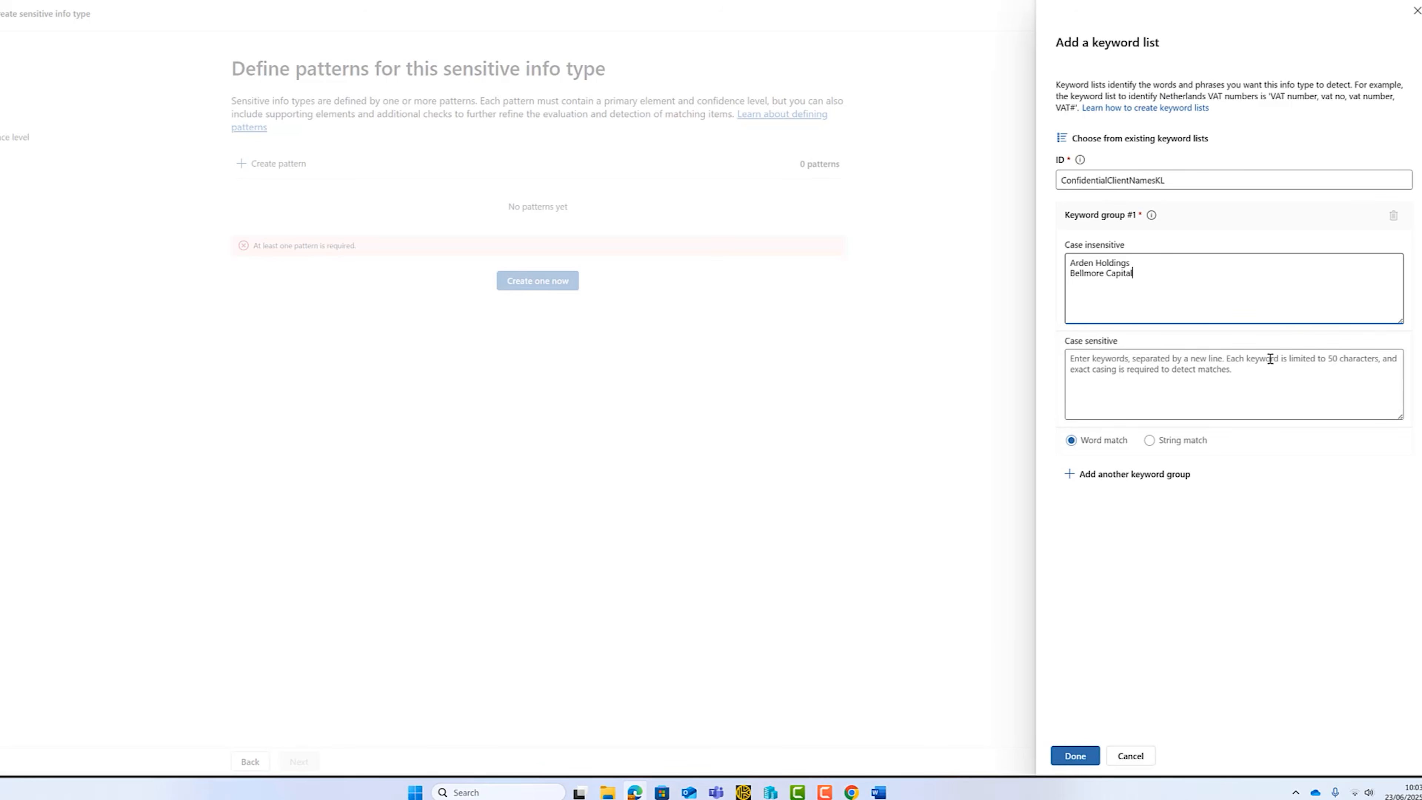
click(1075, 756)
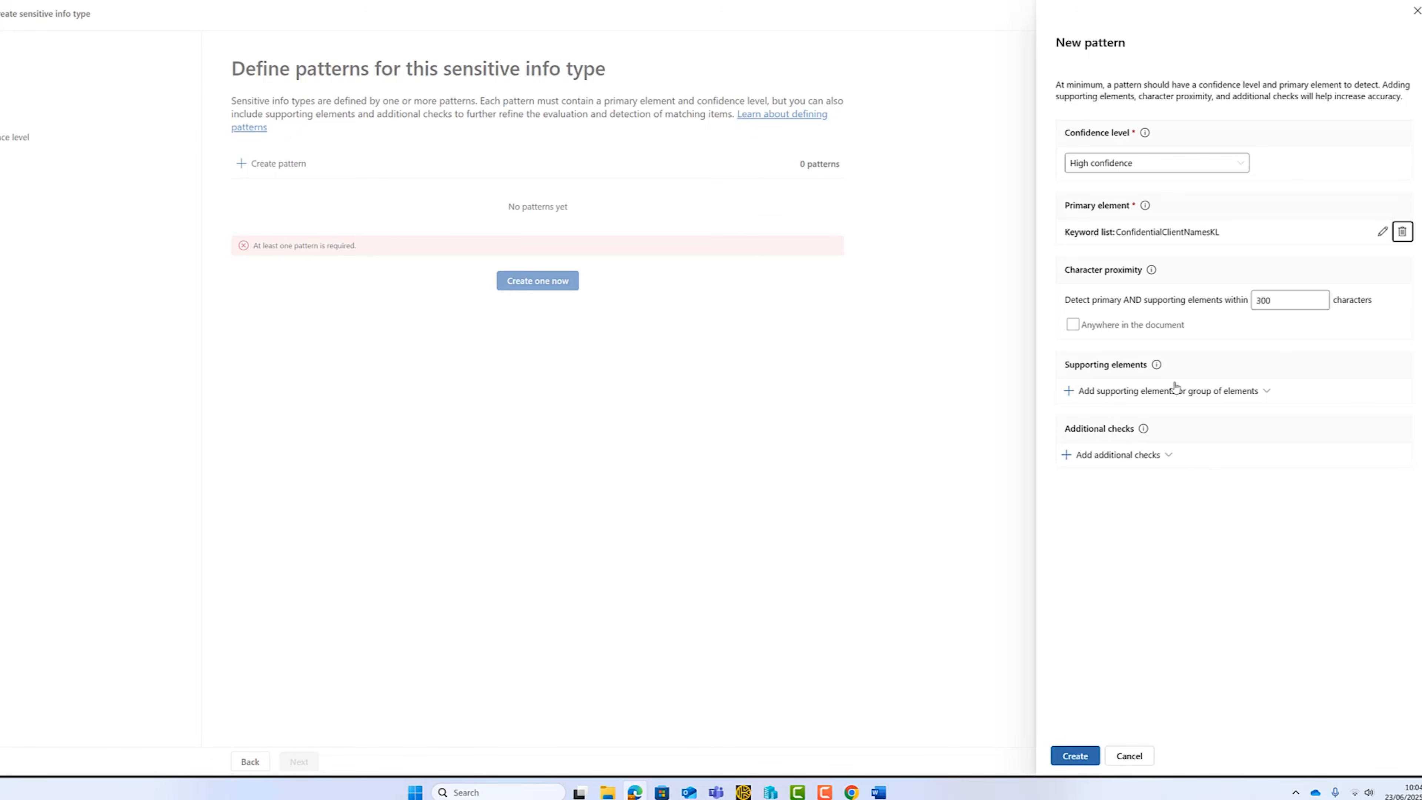
Set the new pattern's confidence level to Medium confidence, without supporting elements, and create the pattern.
click(1150, 395)
click(1162, 164)
click(1145, 205)
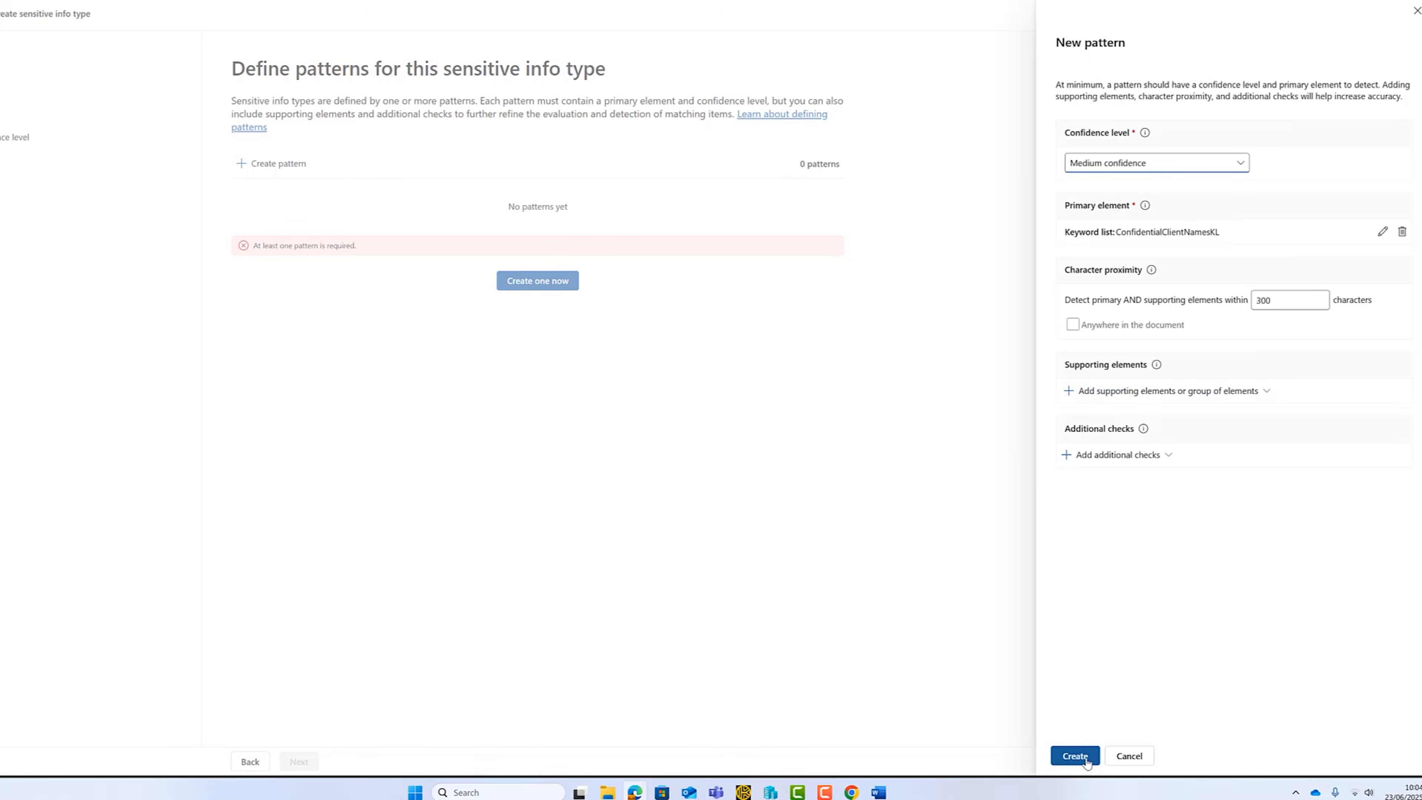
click(1075, 756)
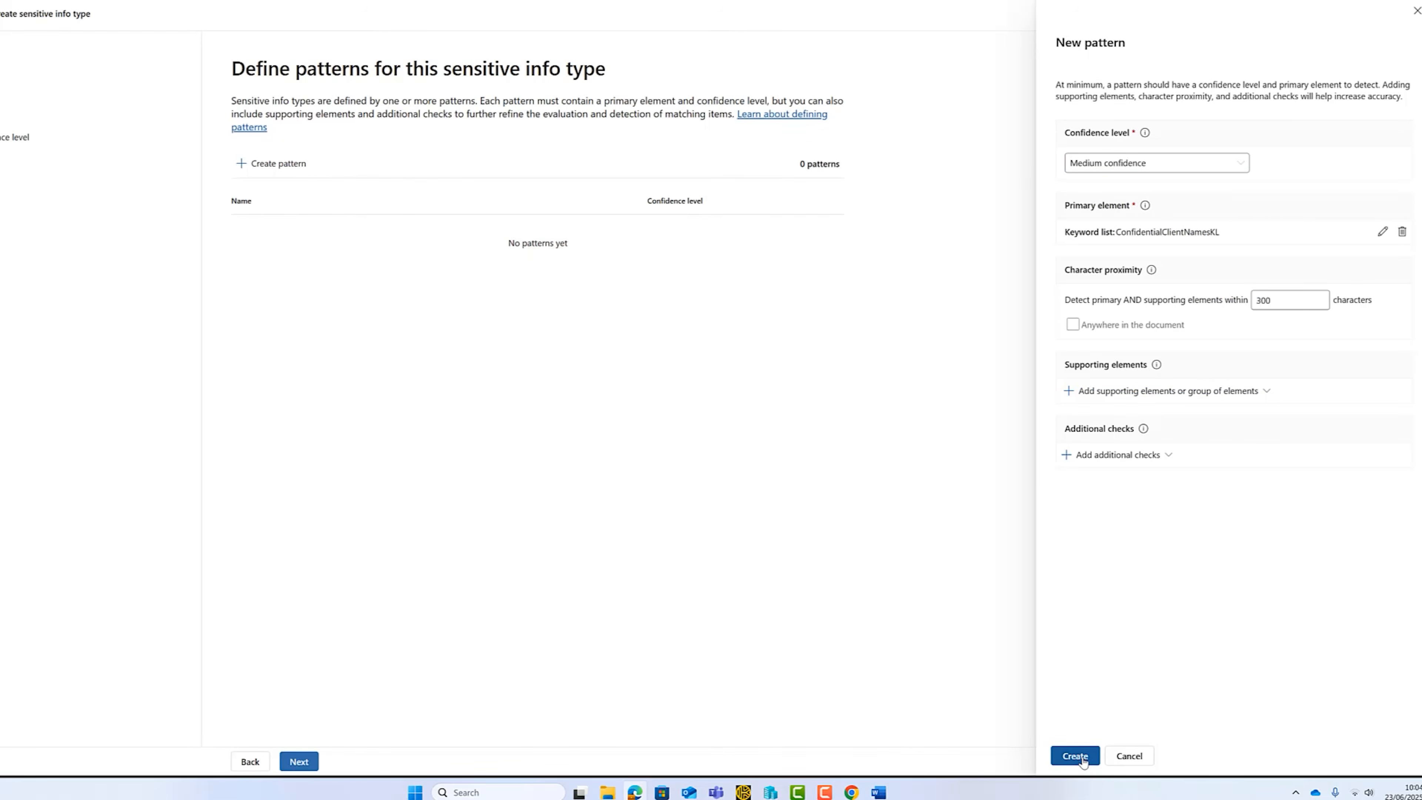
Finish creating the Confidential Client Names info type with the medium recommended confidence level.
click(299, 761)
click(302, 761)
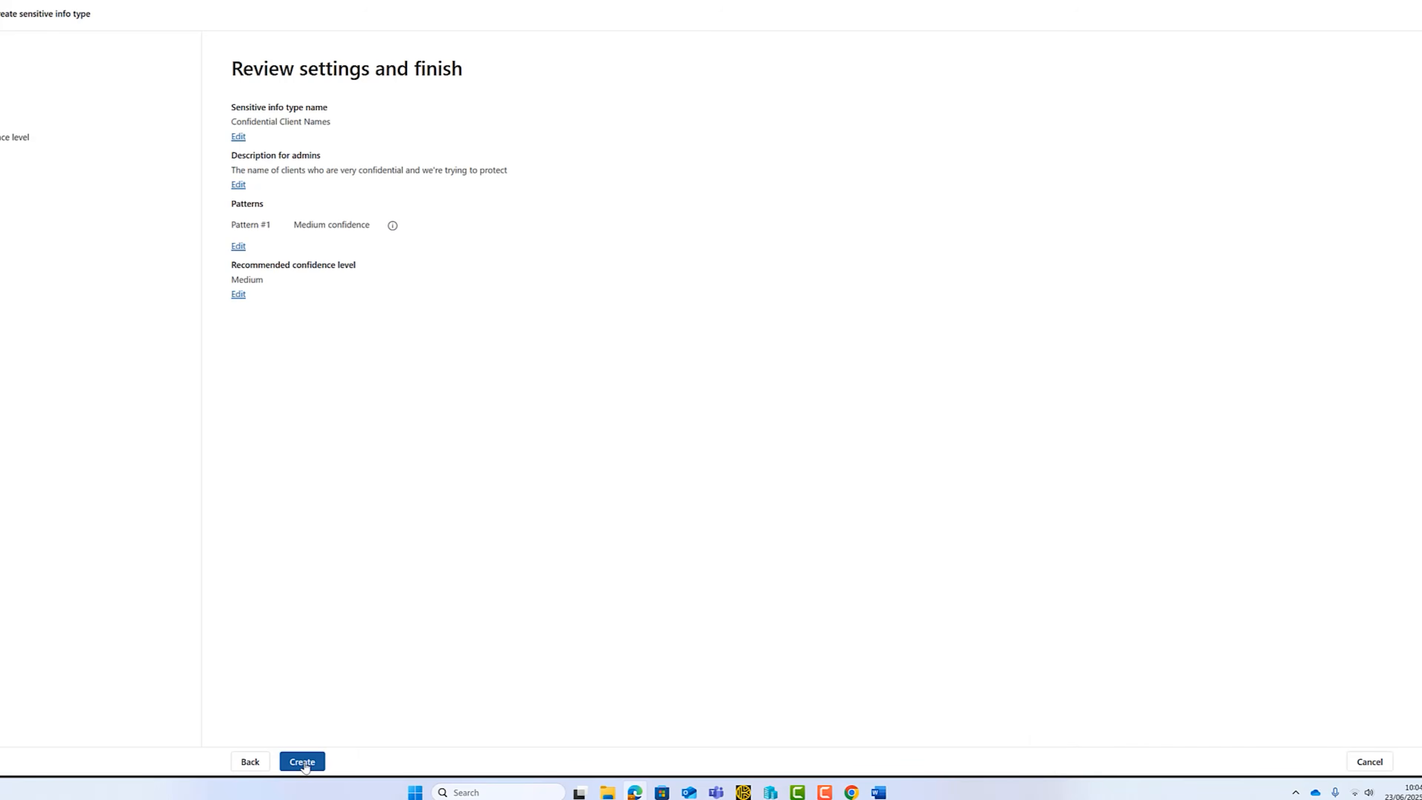
click(302, 761)
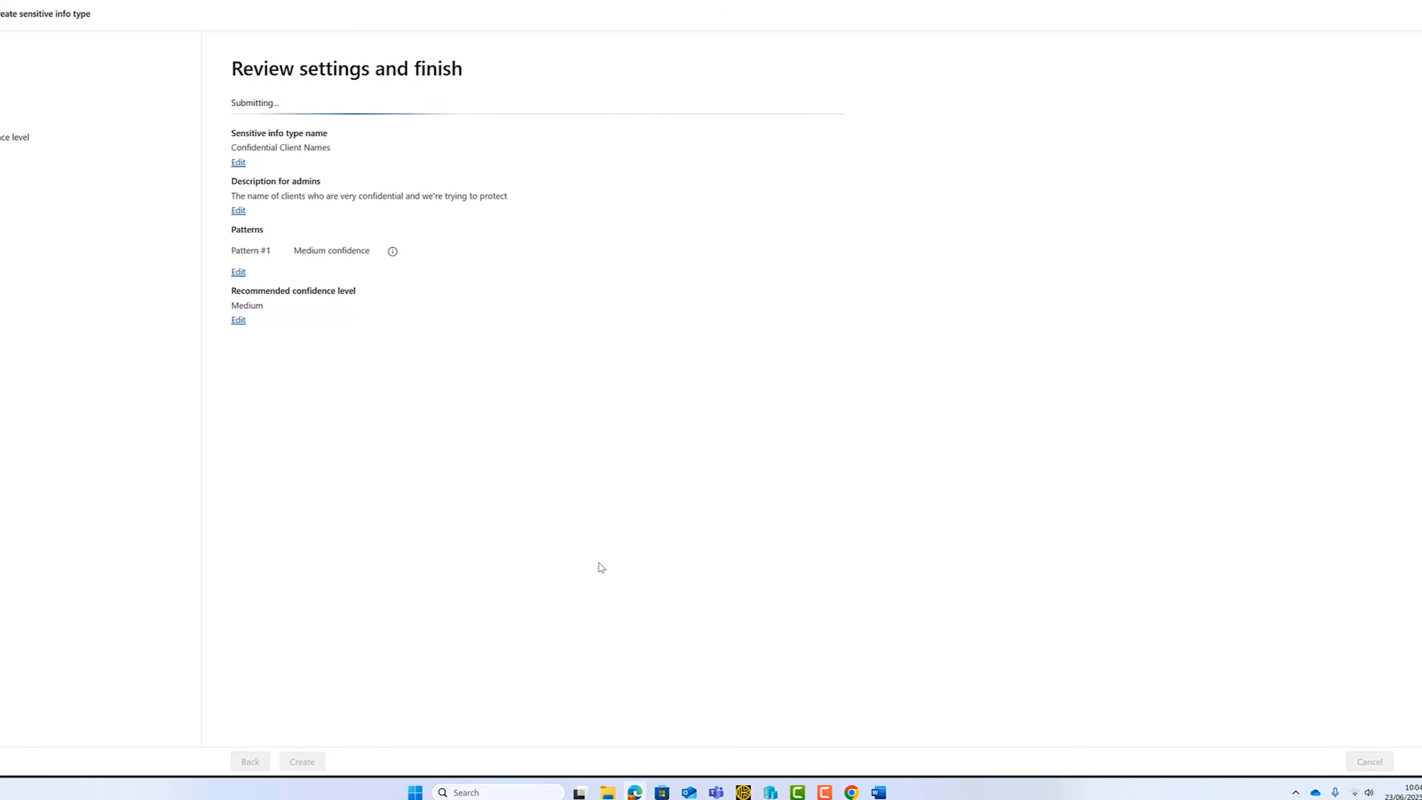
click(264, 761)
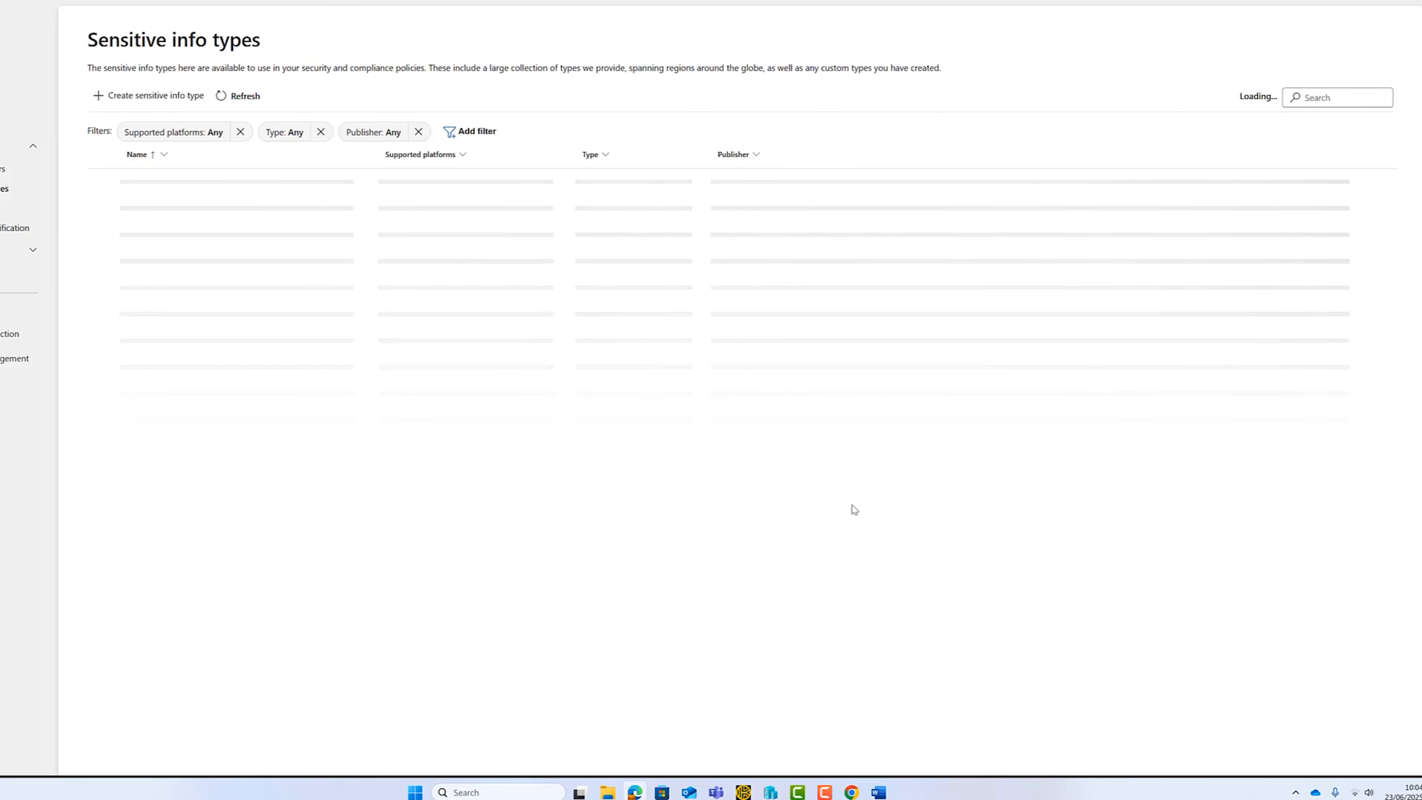
Search the sensitive info types for "confid" and open Confidential Client Names.
click(1282, 99)
text(confid)
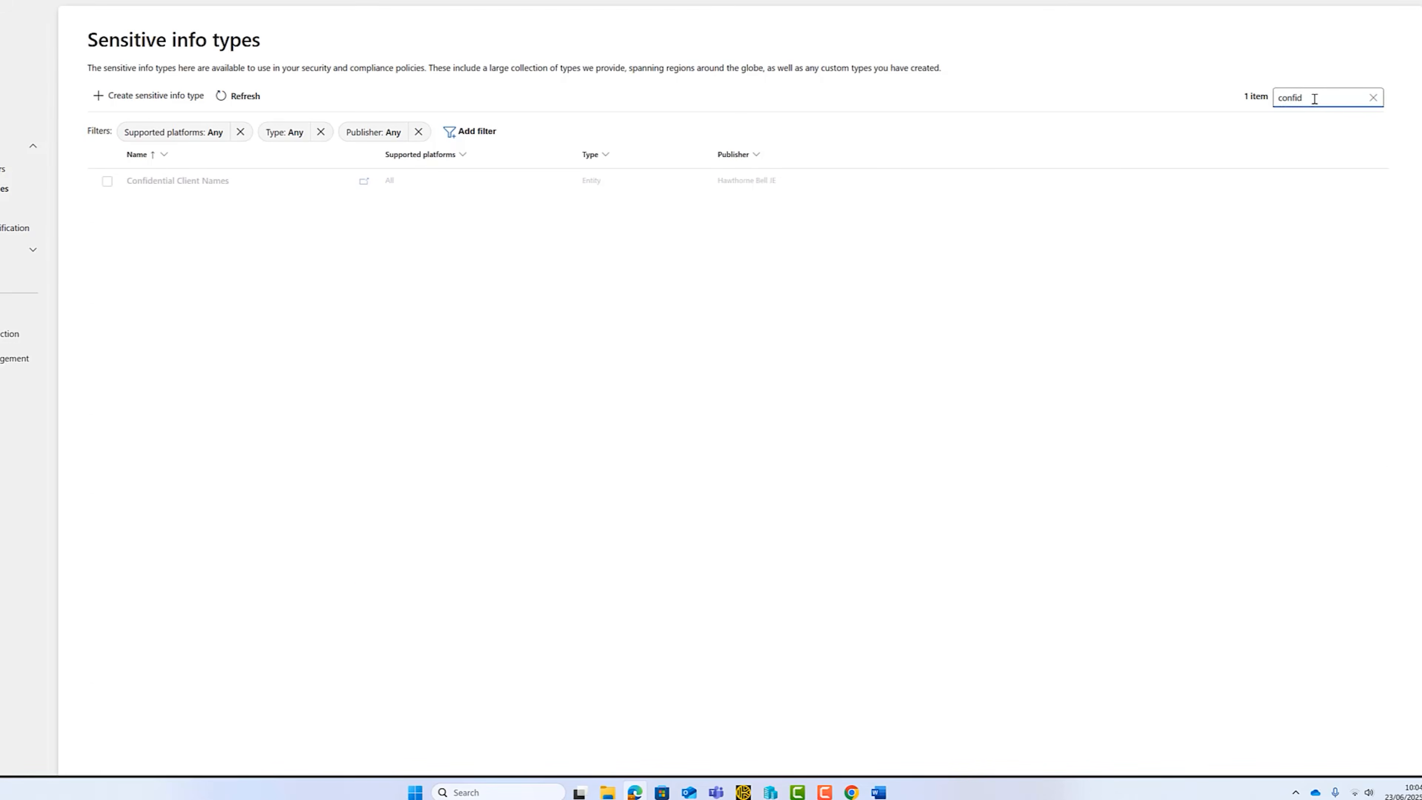
click(216, 180)
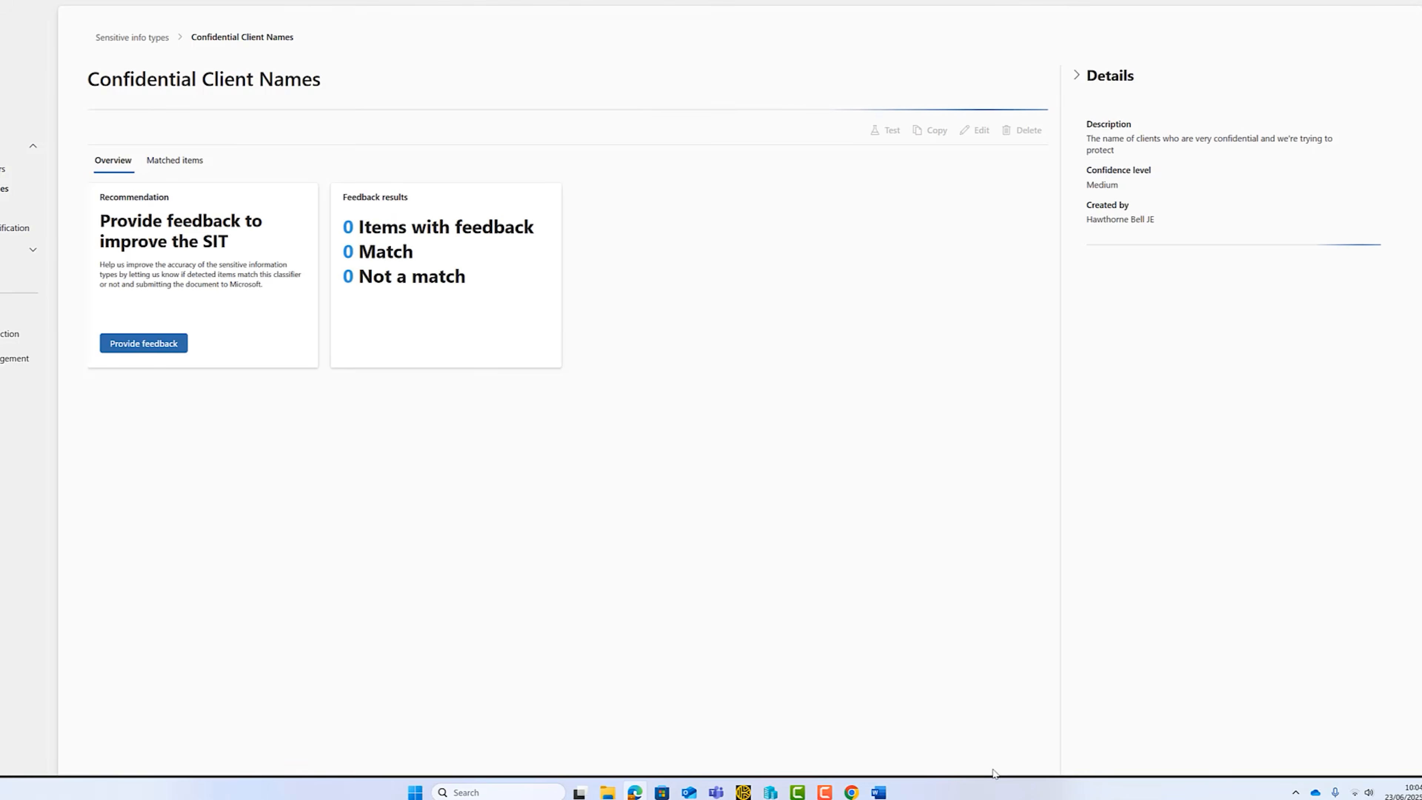
Switch to the Word document Hawthorne_Bell_Confidential_Legal_Document, examine the summary sentence naming Arden Holdings and Bellmore Capital, and close the document.
click(878, 792)
click(618, 560)
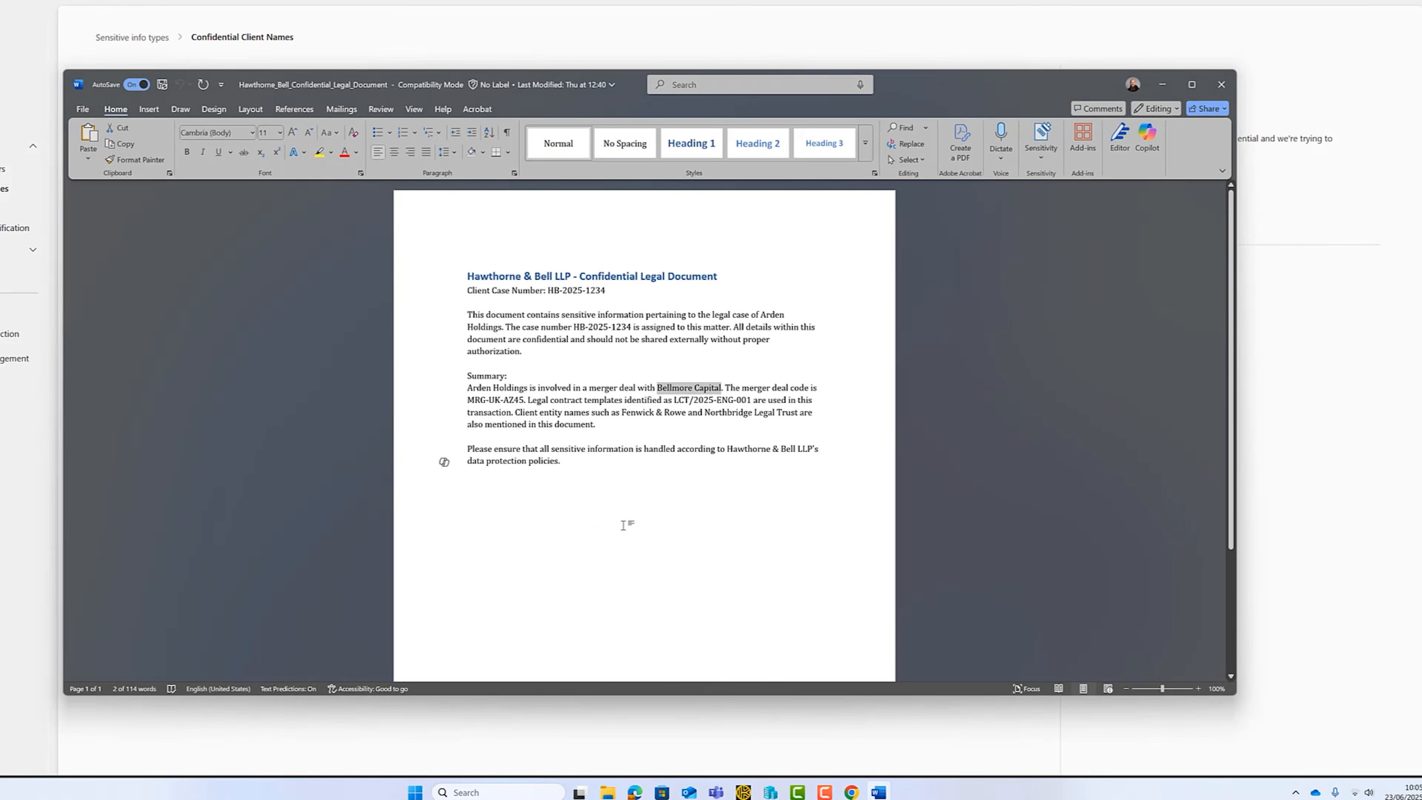
drag(468, 386, 726, 387)
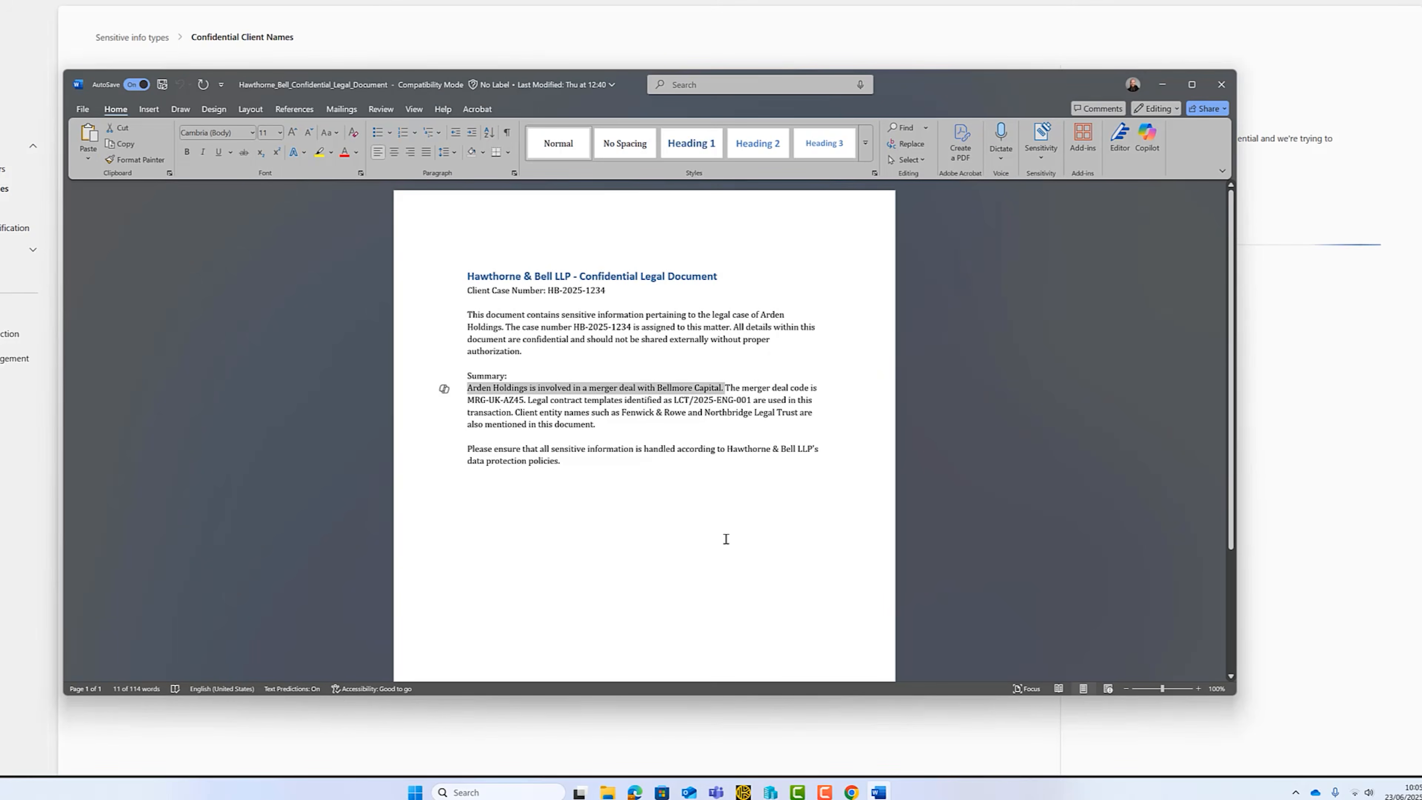
click(684, 560)
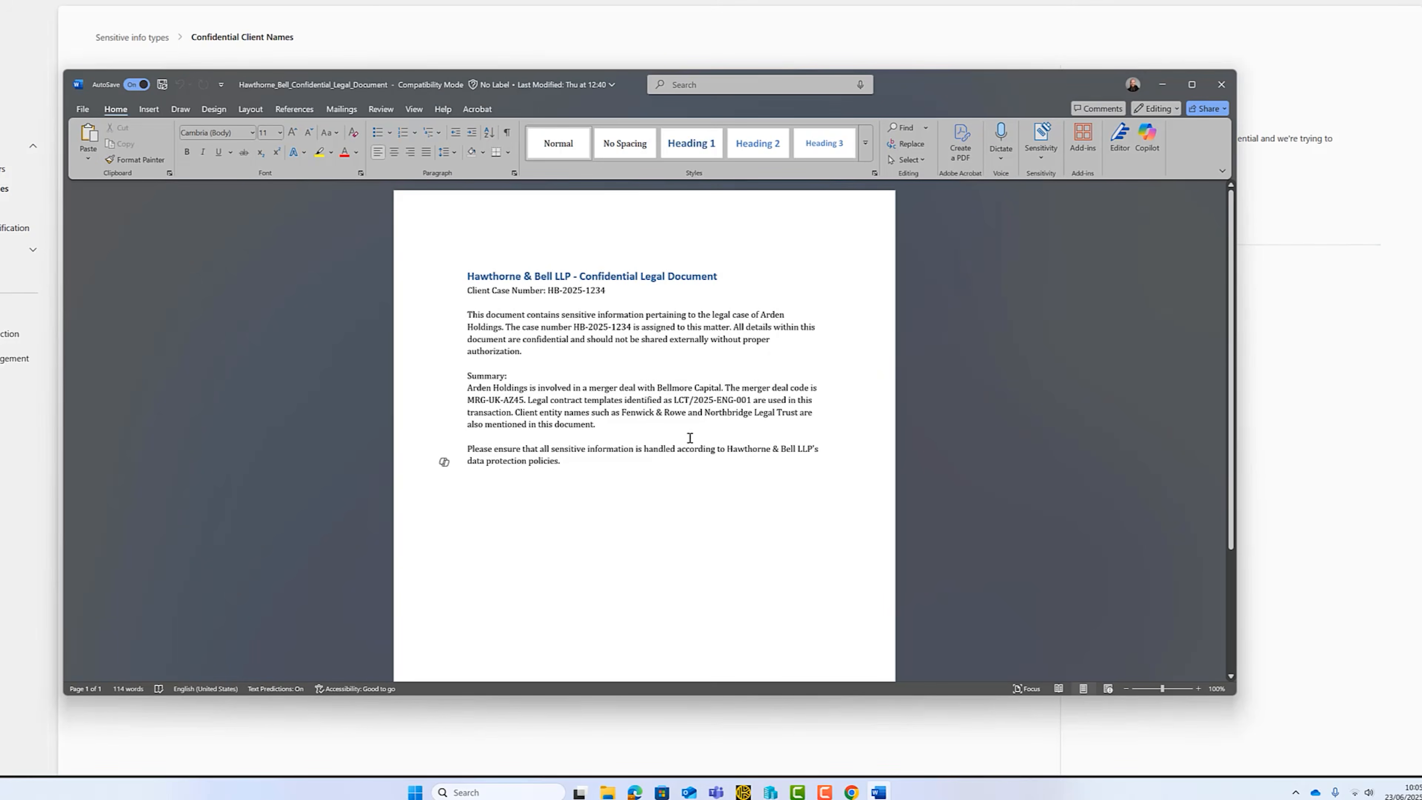
click(1220, 84)
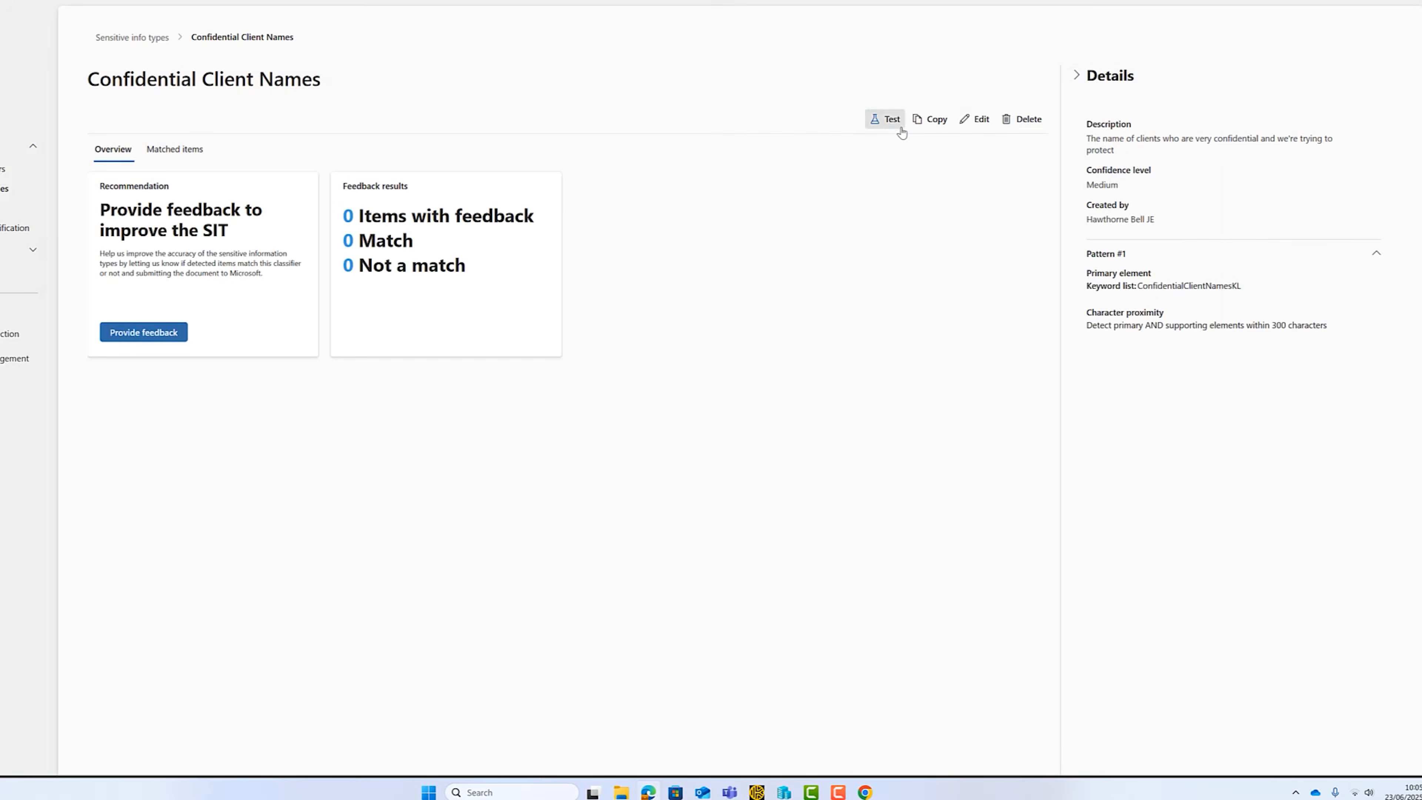
Test Confidential Client Names with the file Hawthorne_Bell_Confidential_Legal_Document.docx, review the match results, and close them.
click(894, 122)
click(1114, 101)
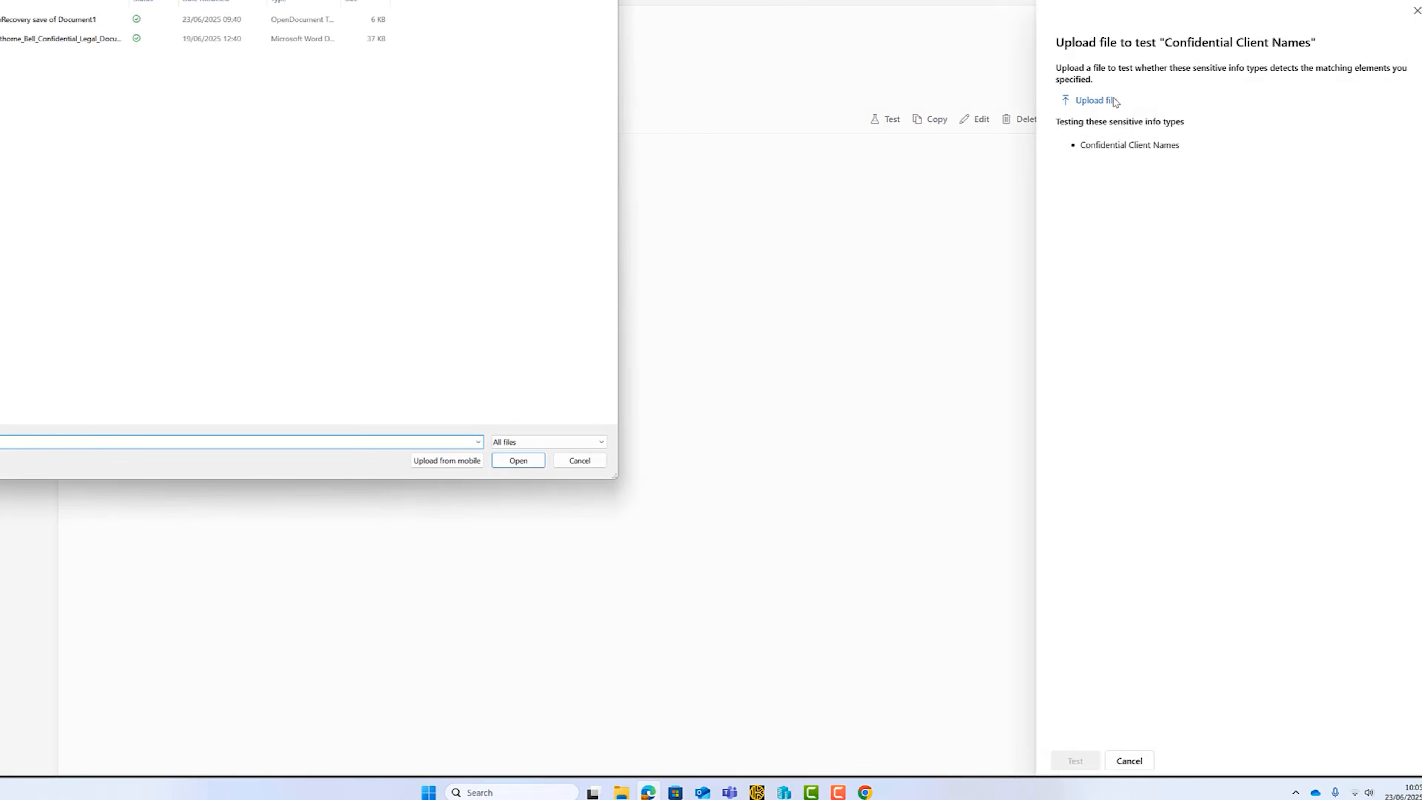
click(47, 39)
click(513, 461)
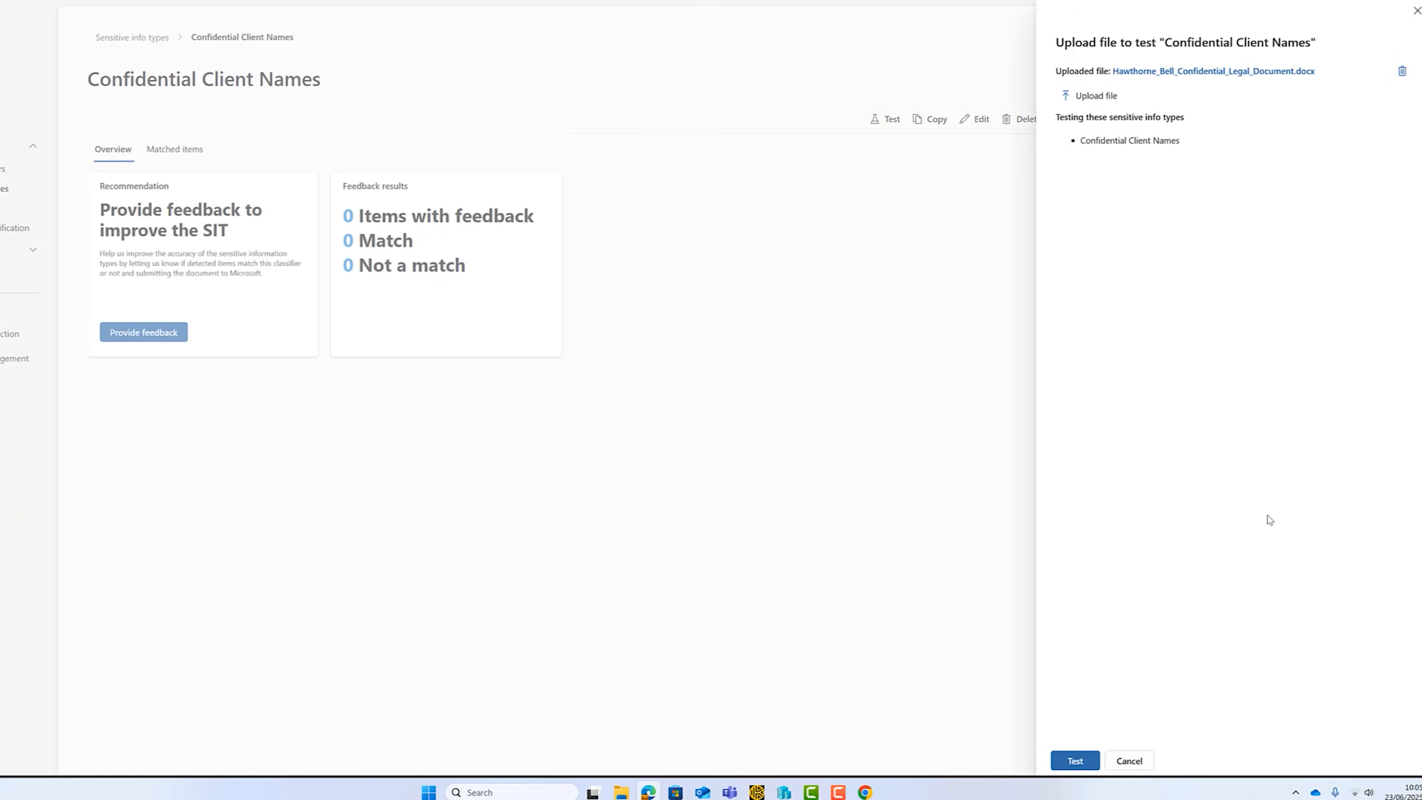
click(1074, 760)
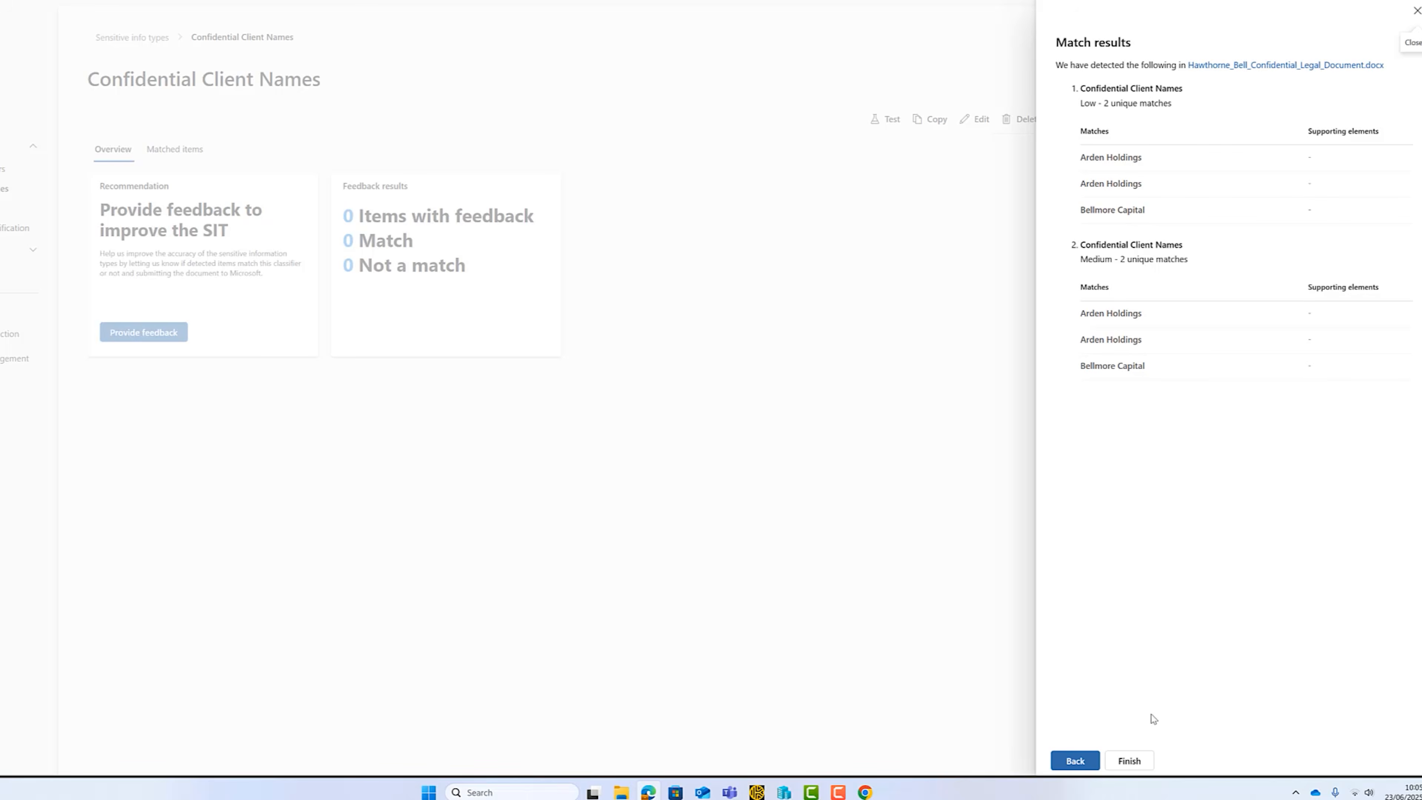
click(1128, 760)
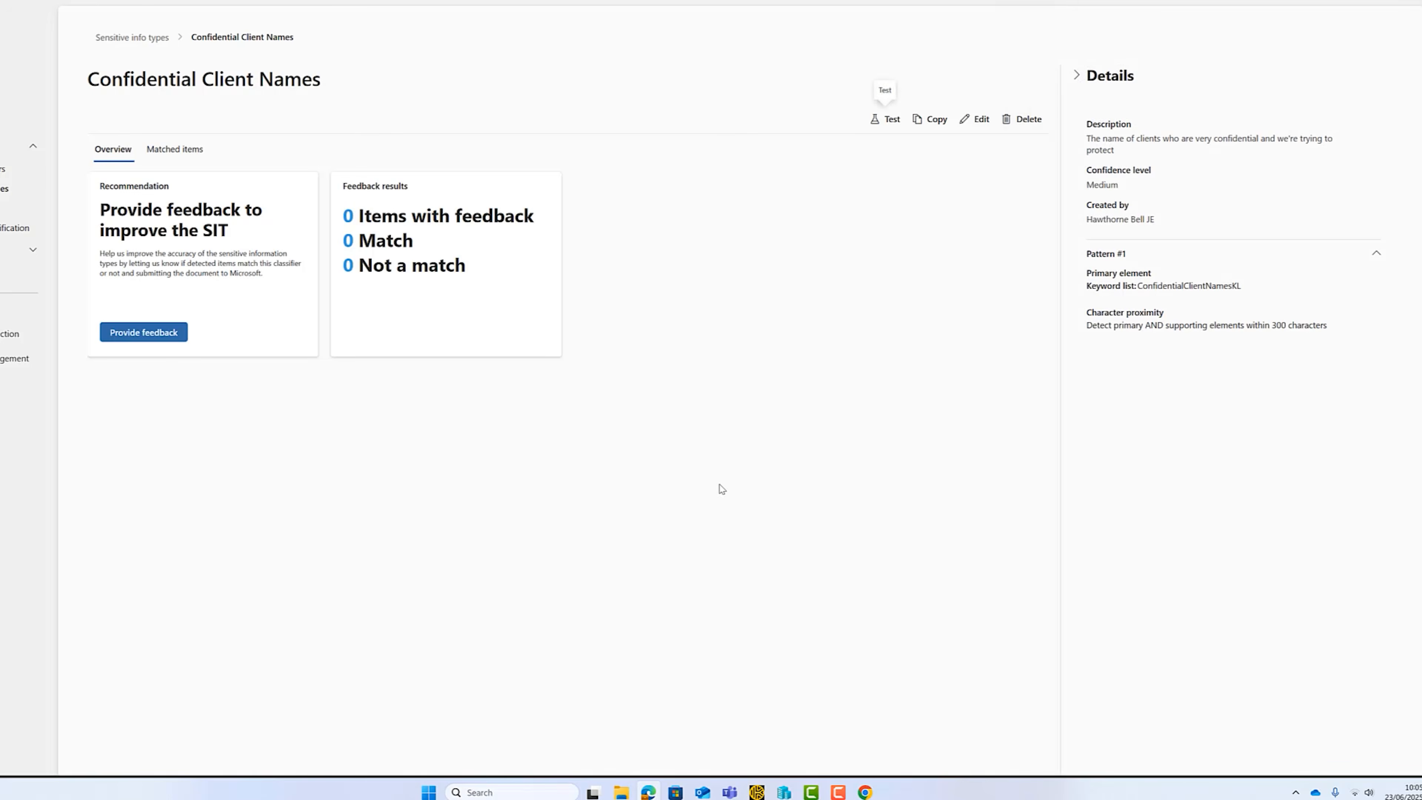
Recheck the Fictional Law Firm Profile page in Chrome, and search Purview's sensitive info types for "national" and for "u".
click(865, 792)
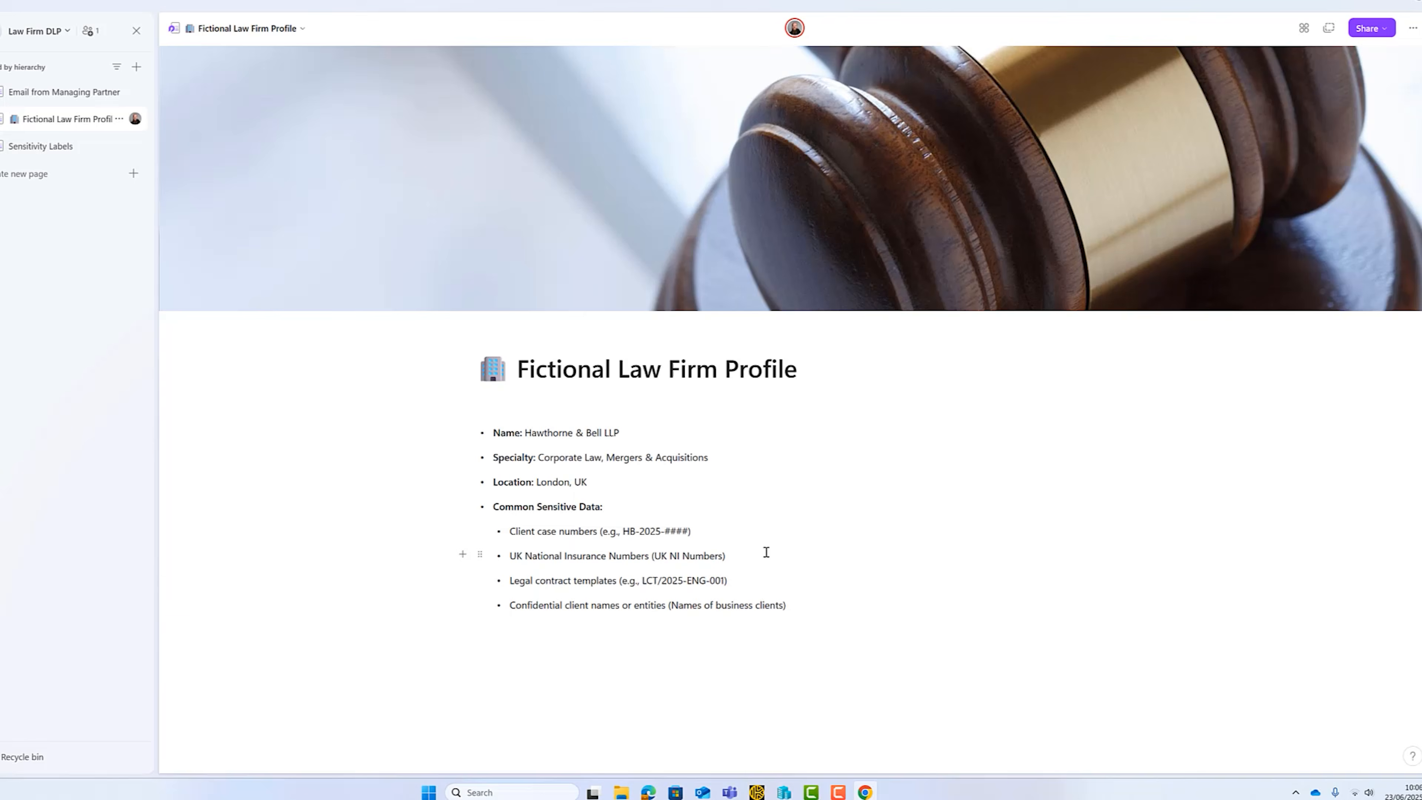
click(647, 791)
click(150, 45)
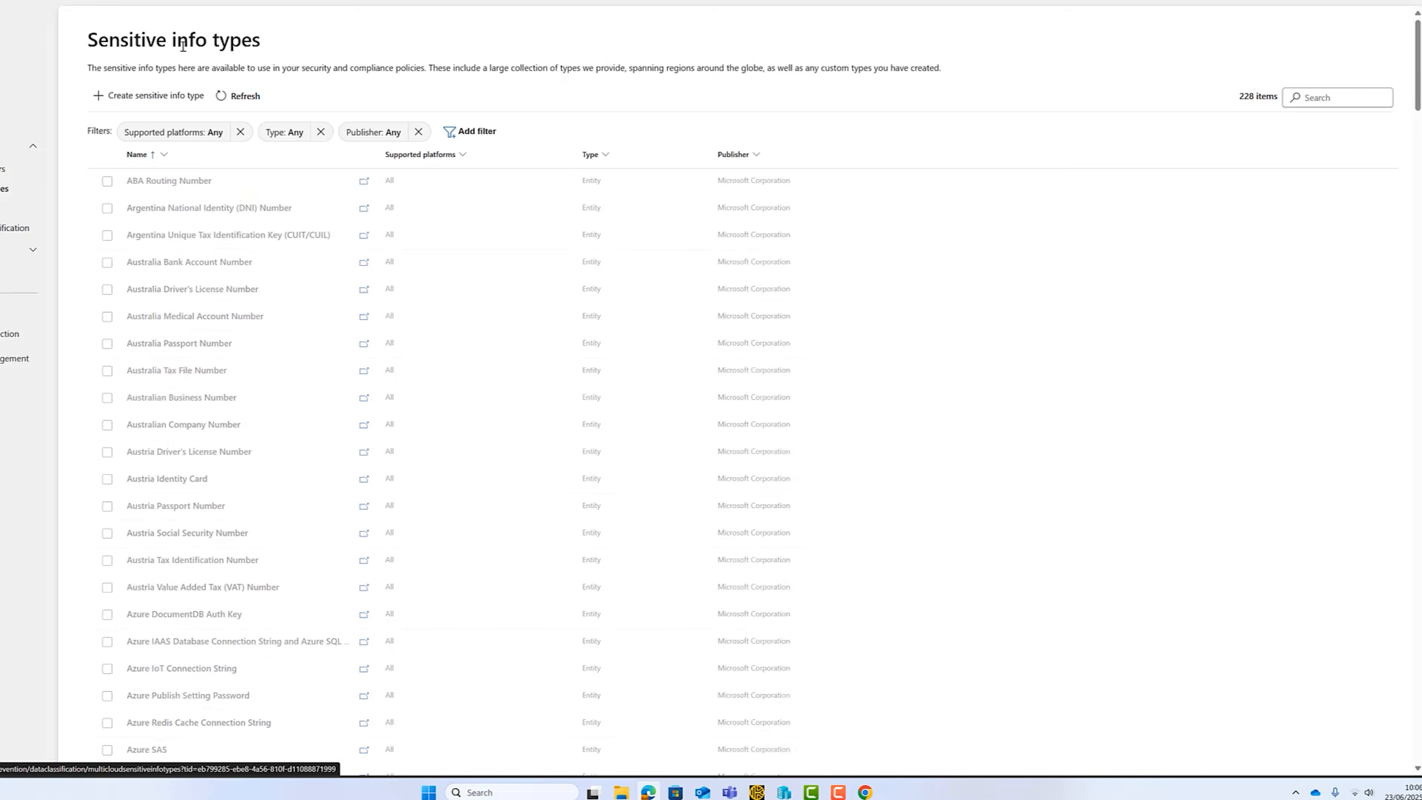
click(1322, 98)
text(n)
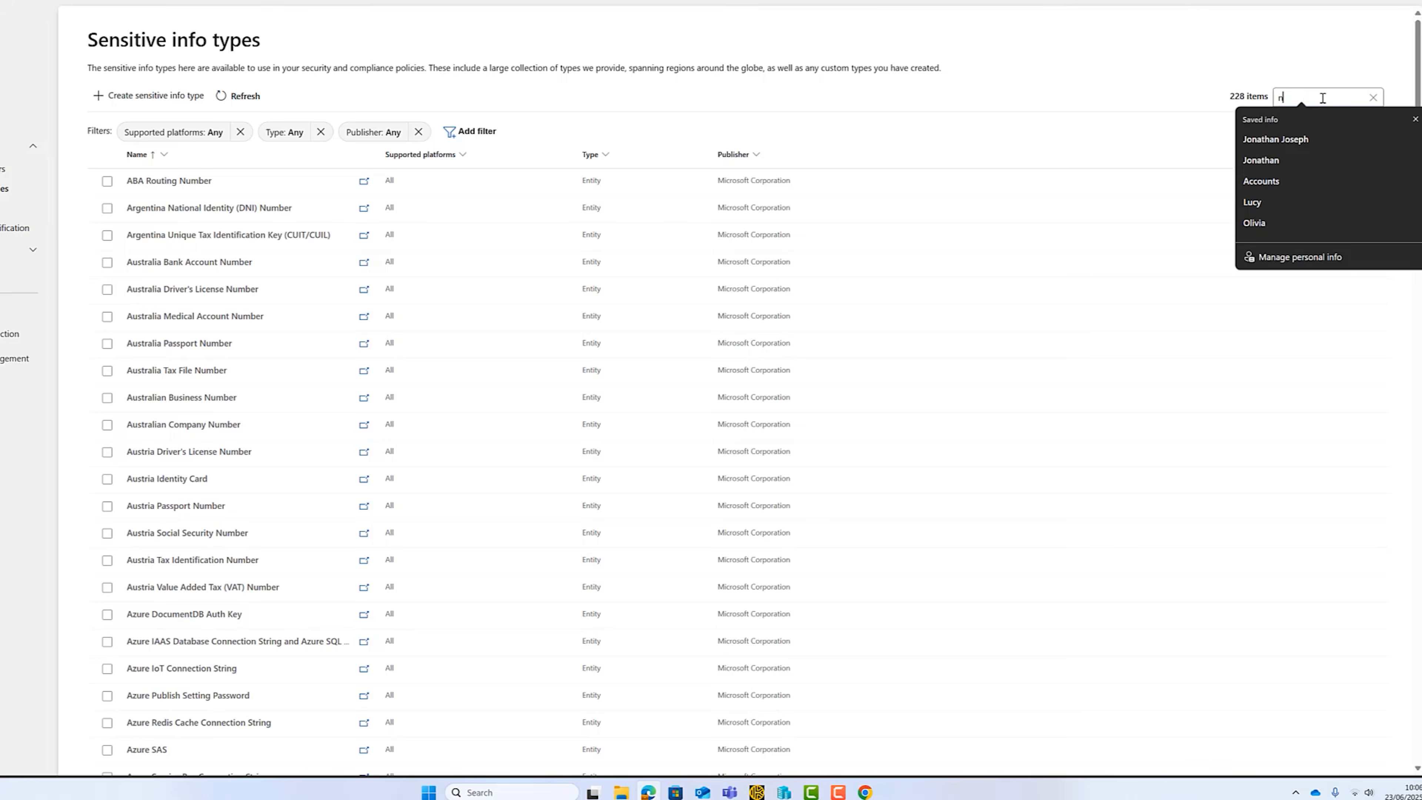
text(ational)
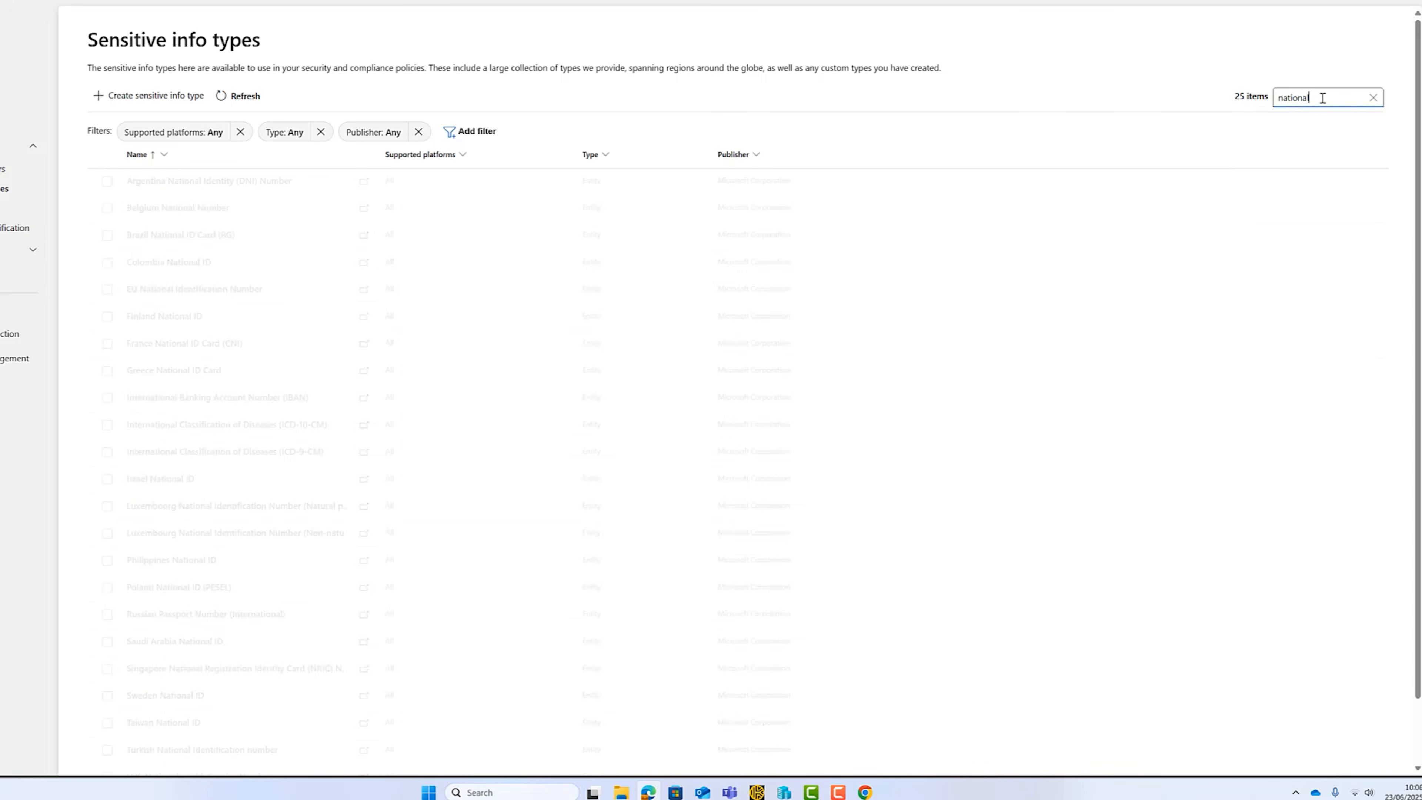
drag(1322, 99, 1267, 87)
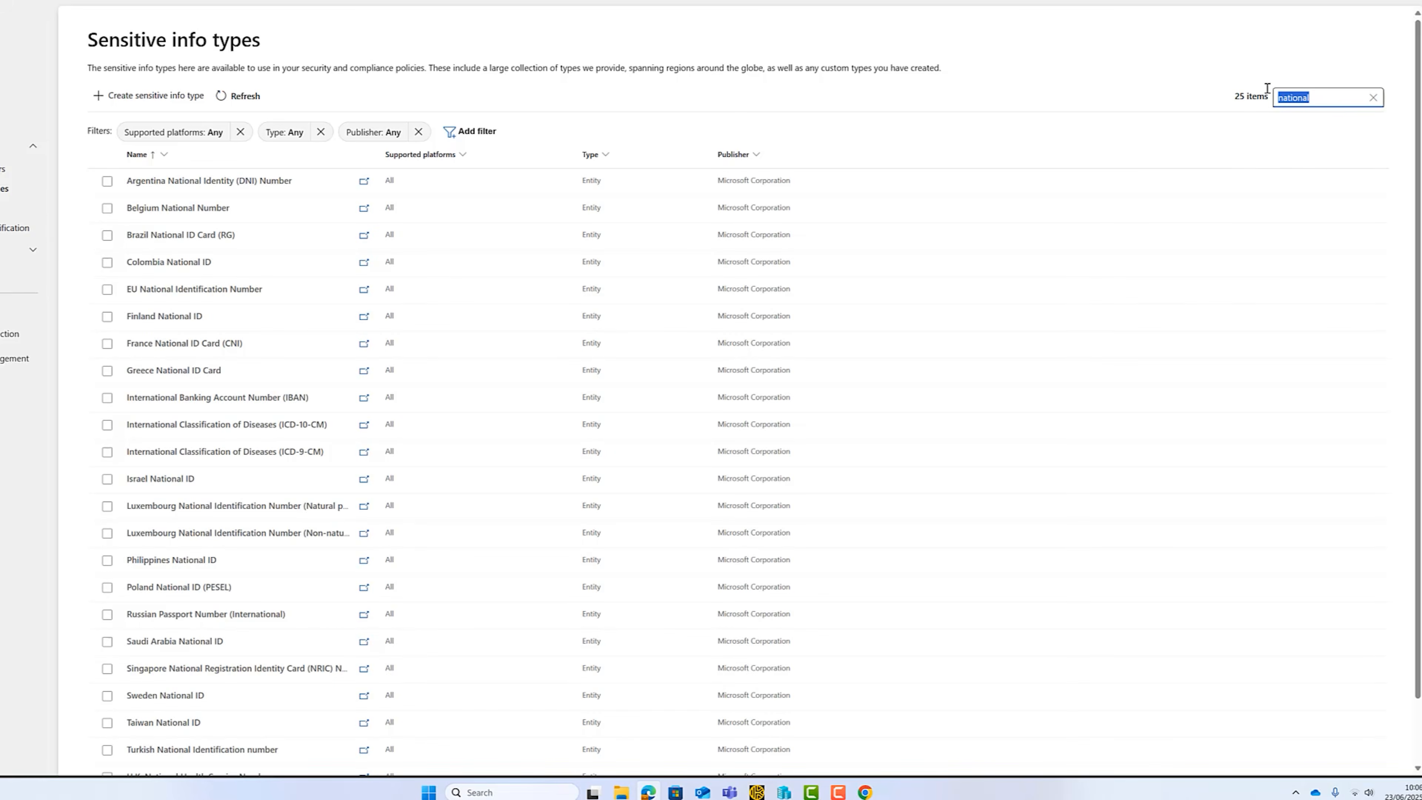
text(u)
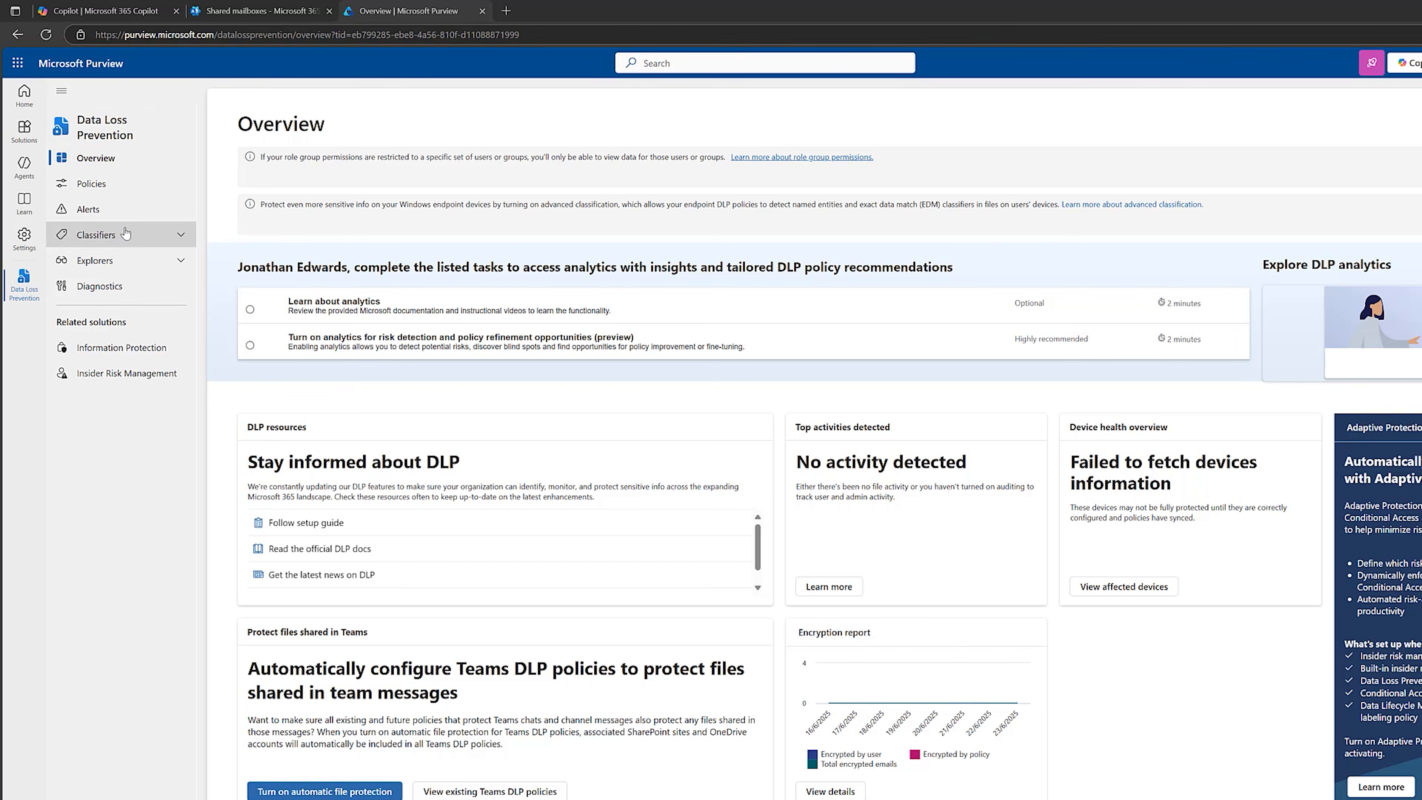
Start a new data loss prevention policy and look through the Financial, Medical and health, and Privacy template categories.
click(150, 194)
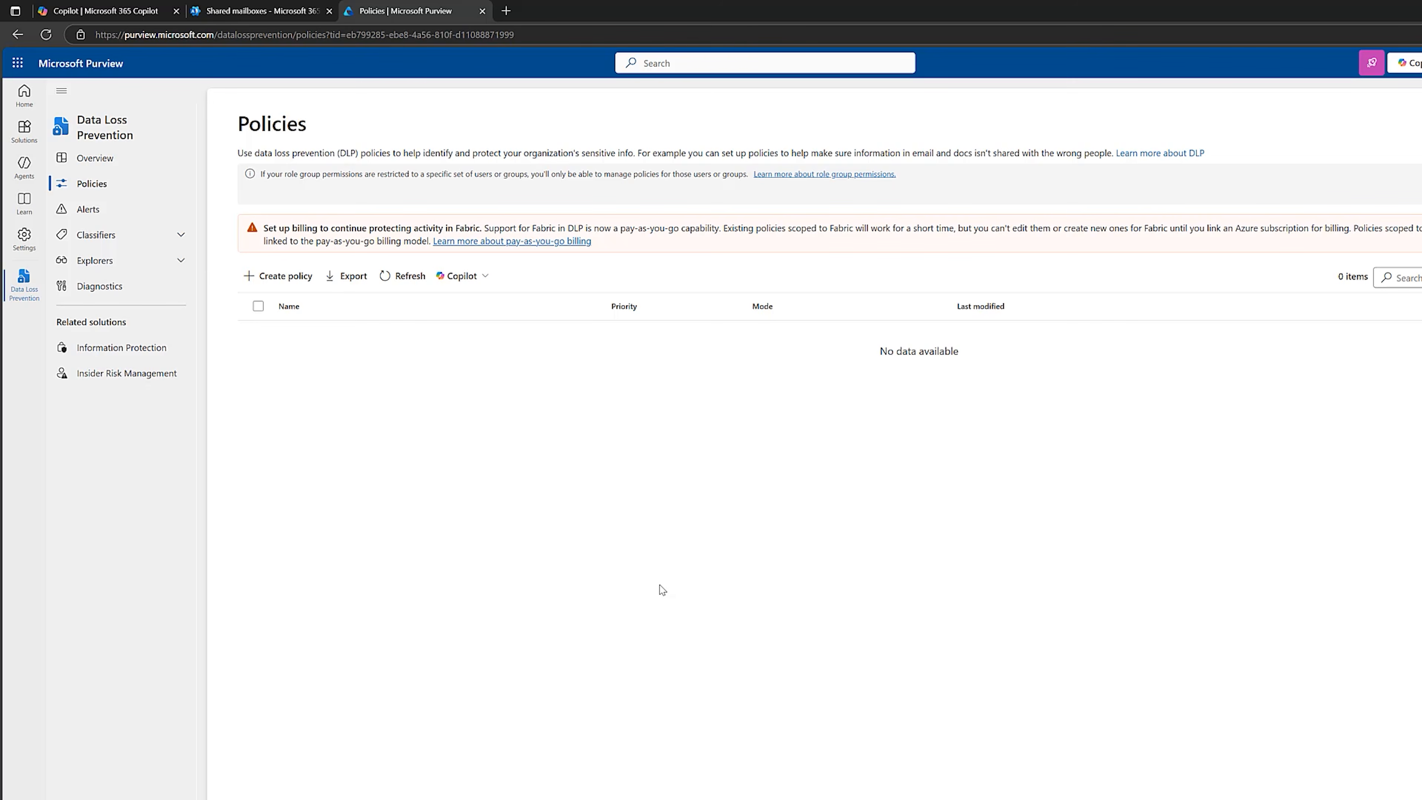
click(292, 279)
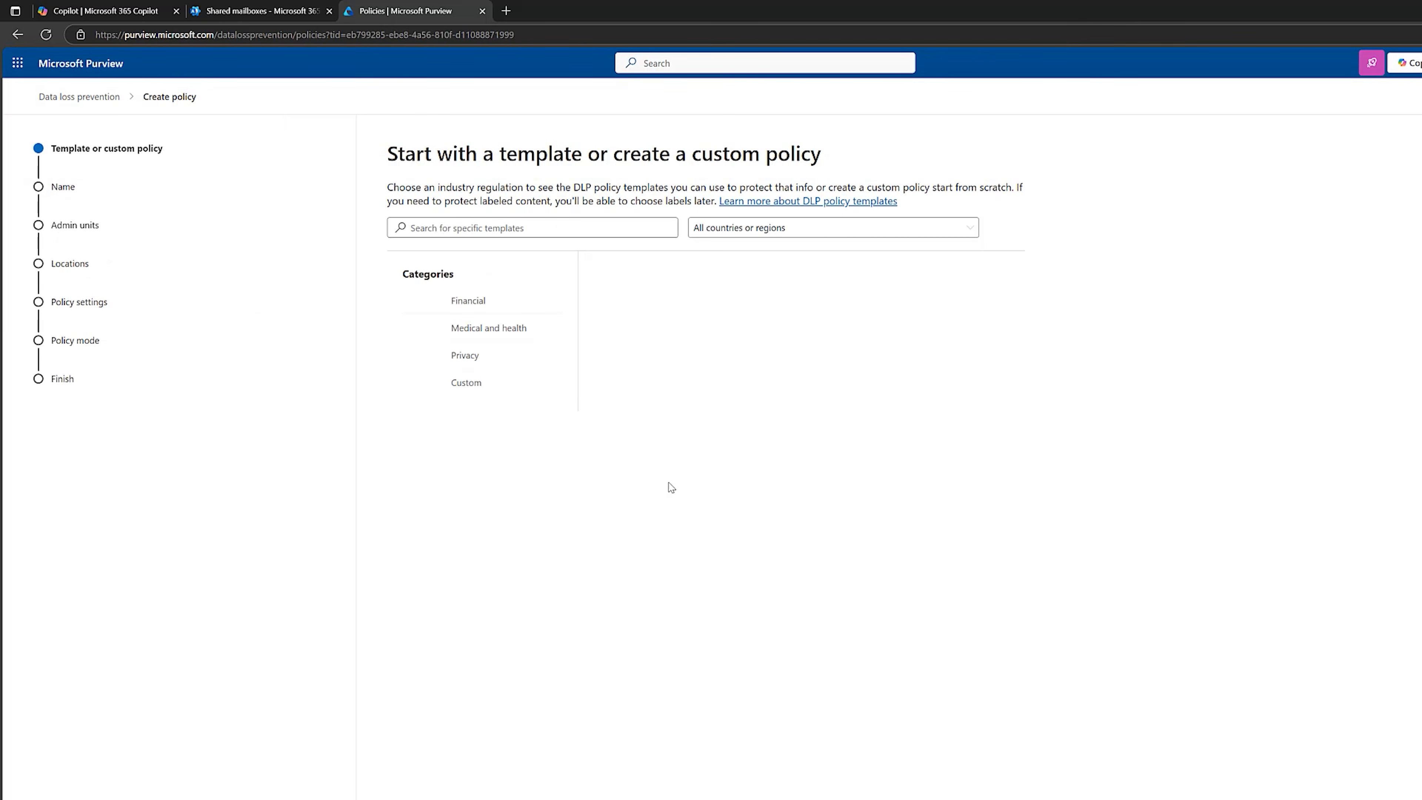
click(479, 315)
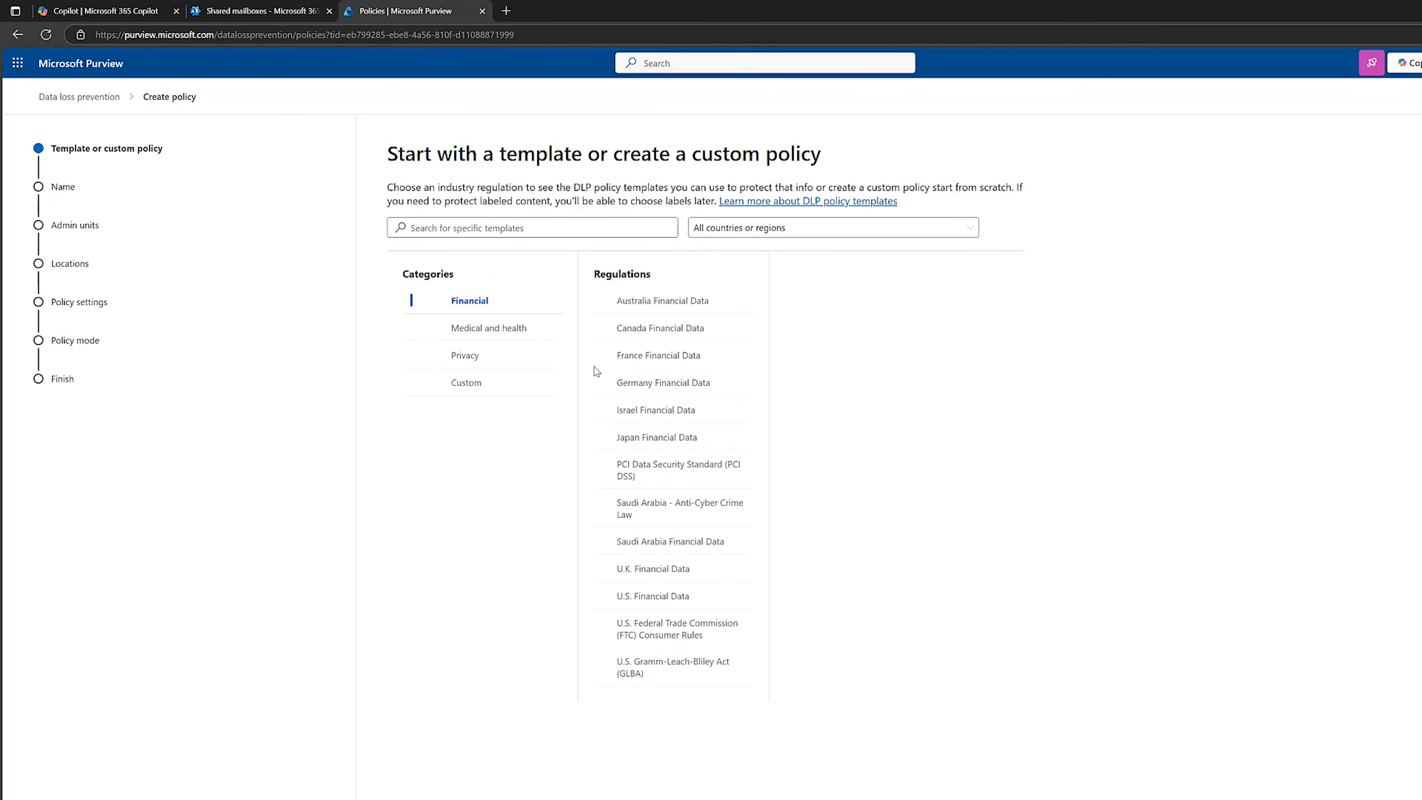
click(638, 302)
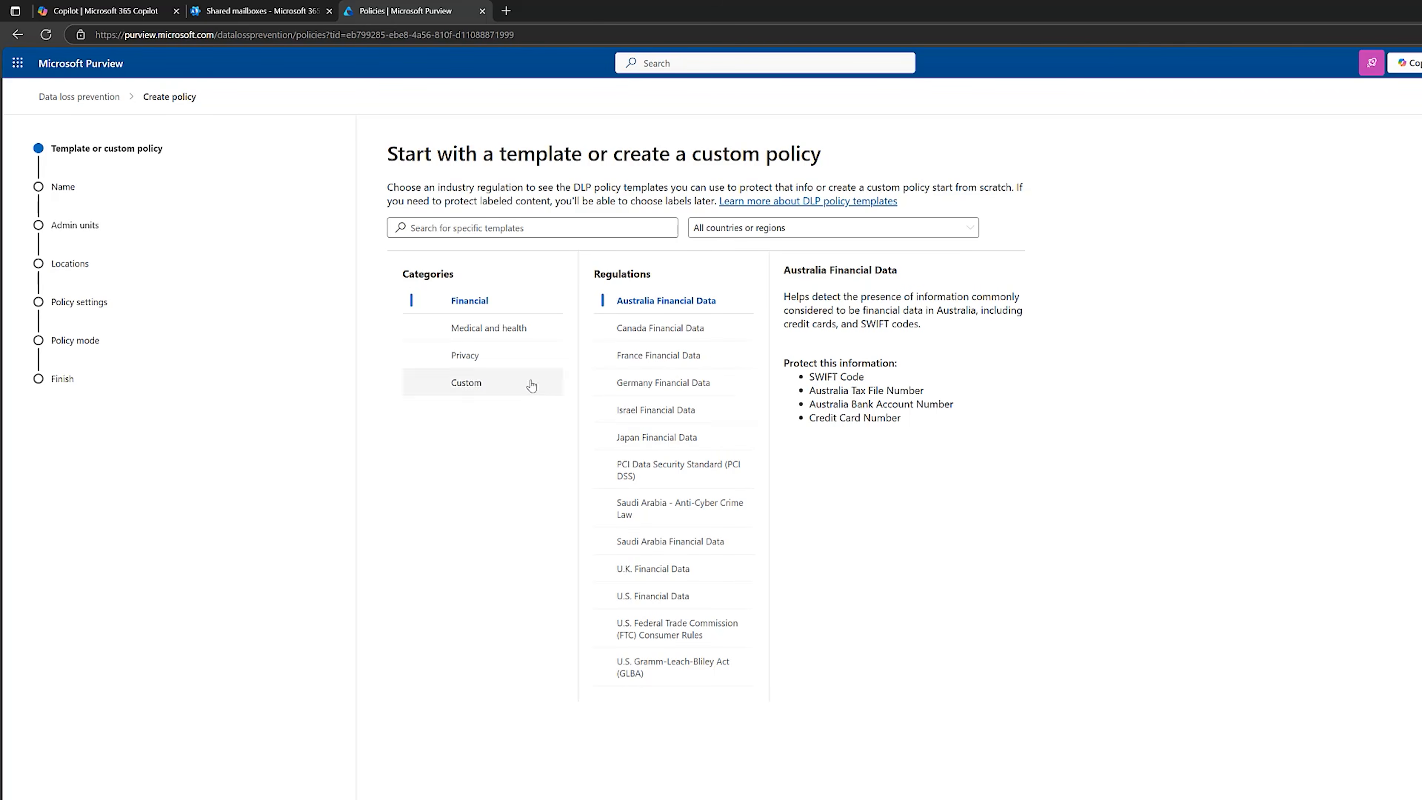
click(497, 332)
click(498, 359)
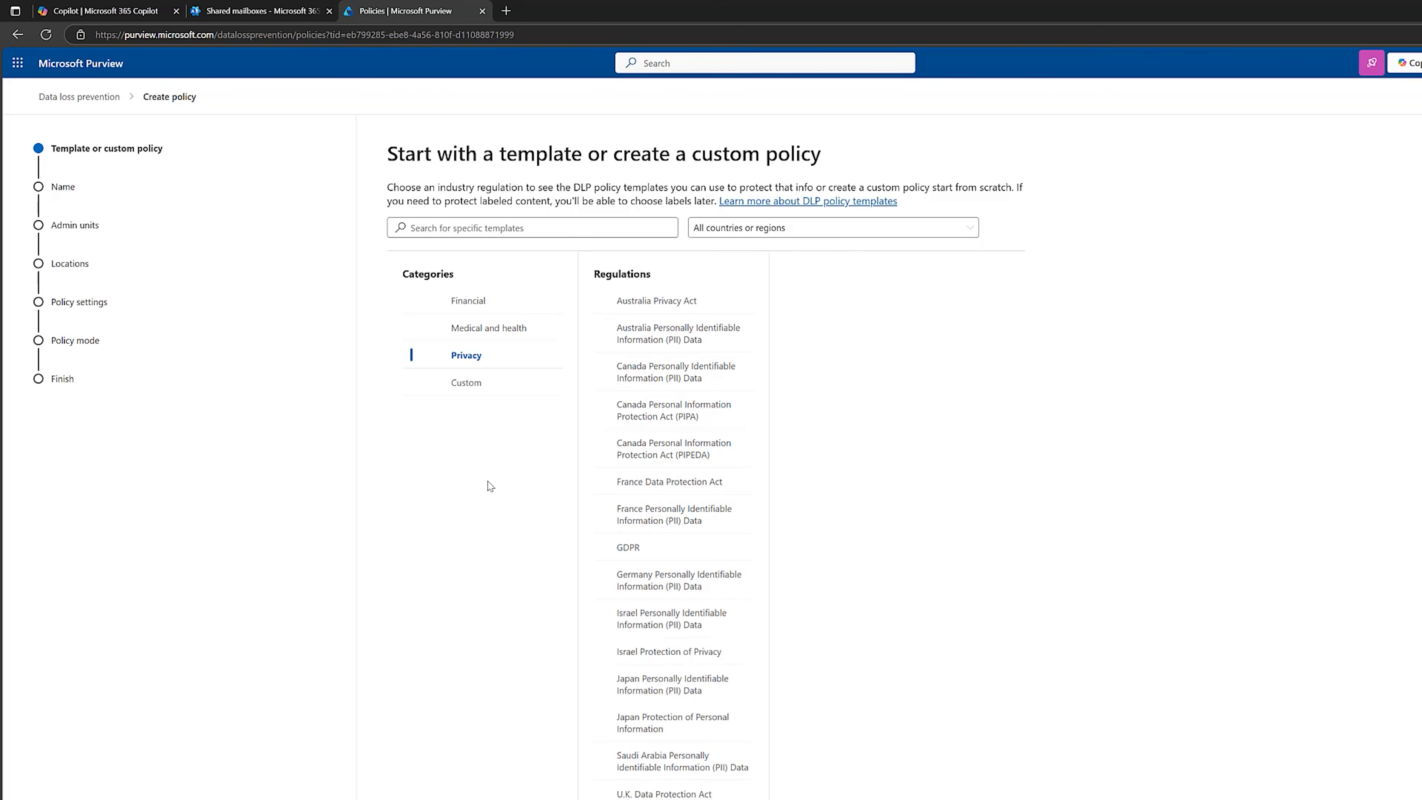
Choose the Custom policy template from the Custom category and continue to the policy naming stage.
click(467, 387)
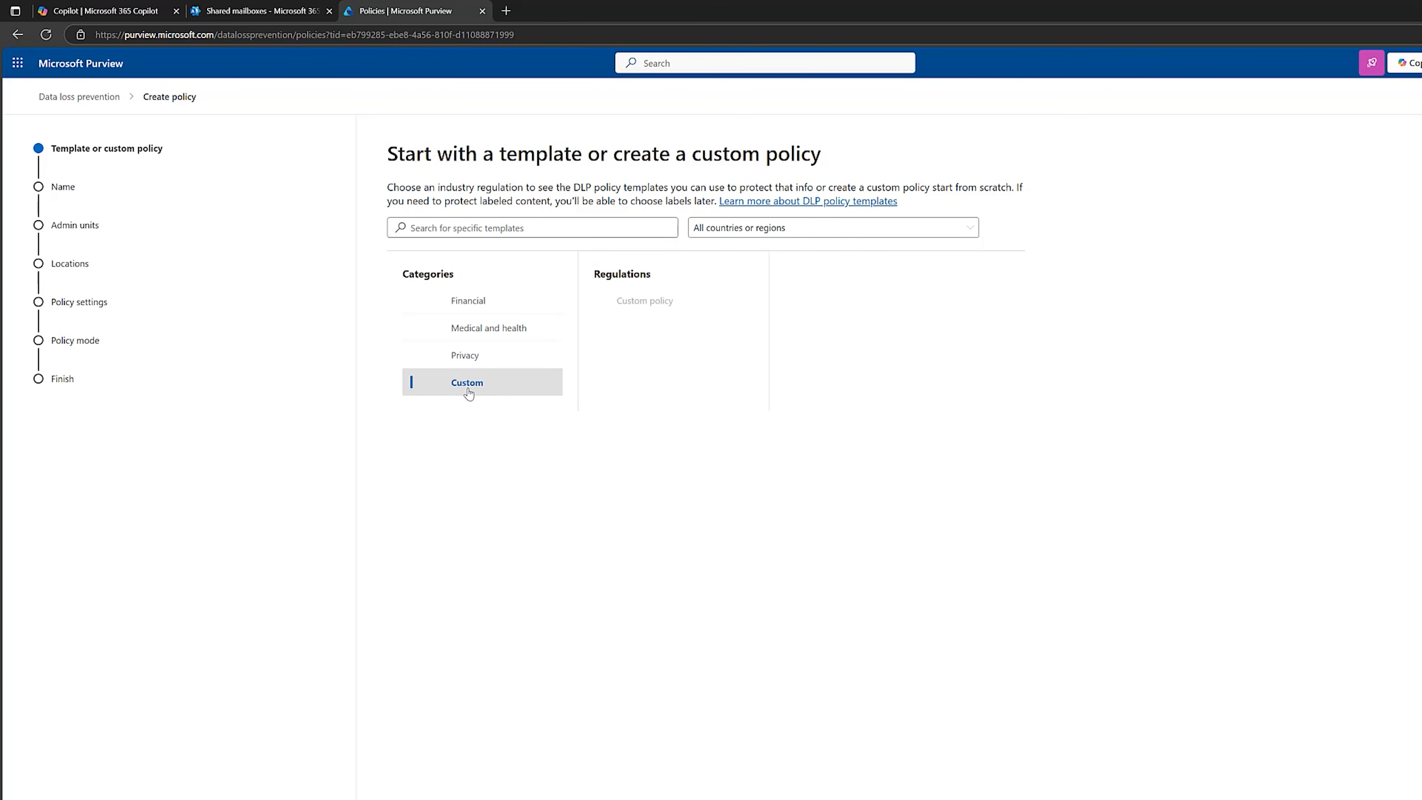
click(650, 302)
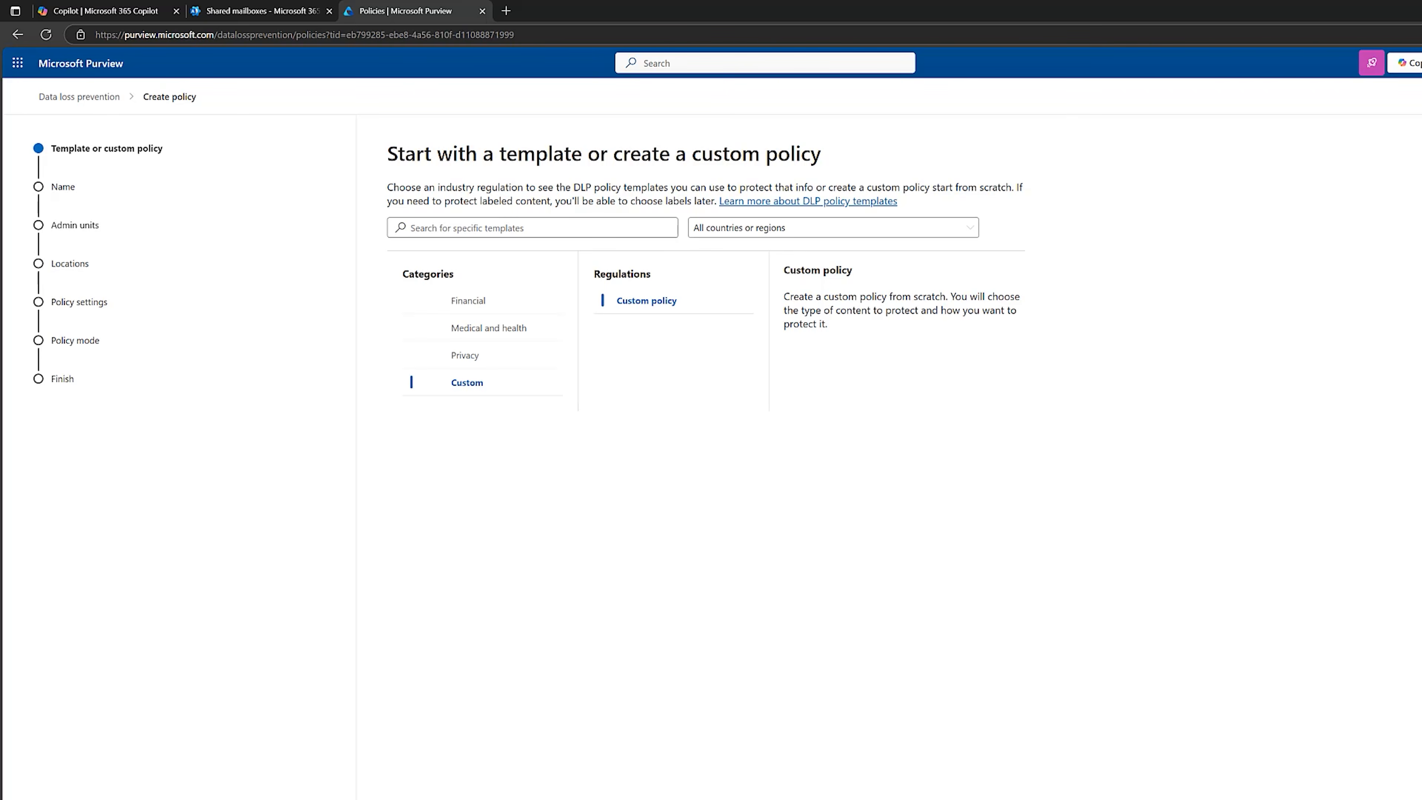
click(764, 735)
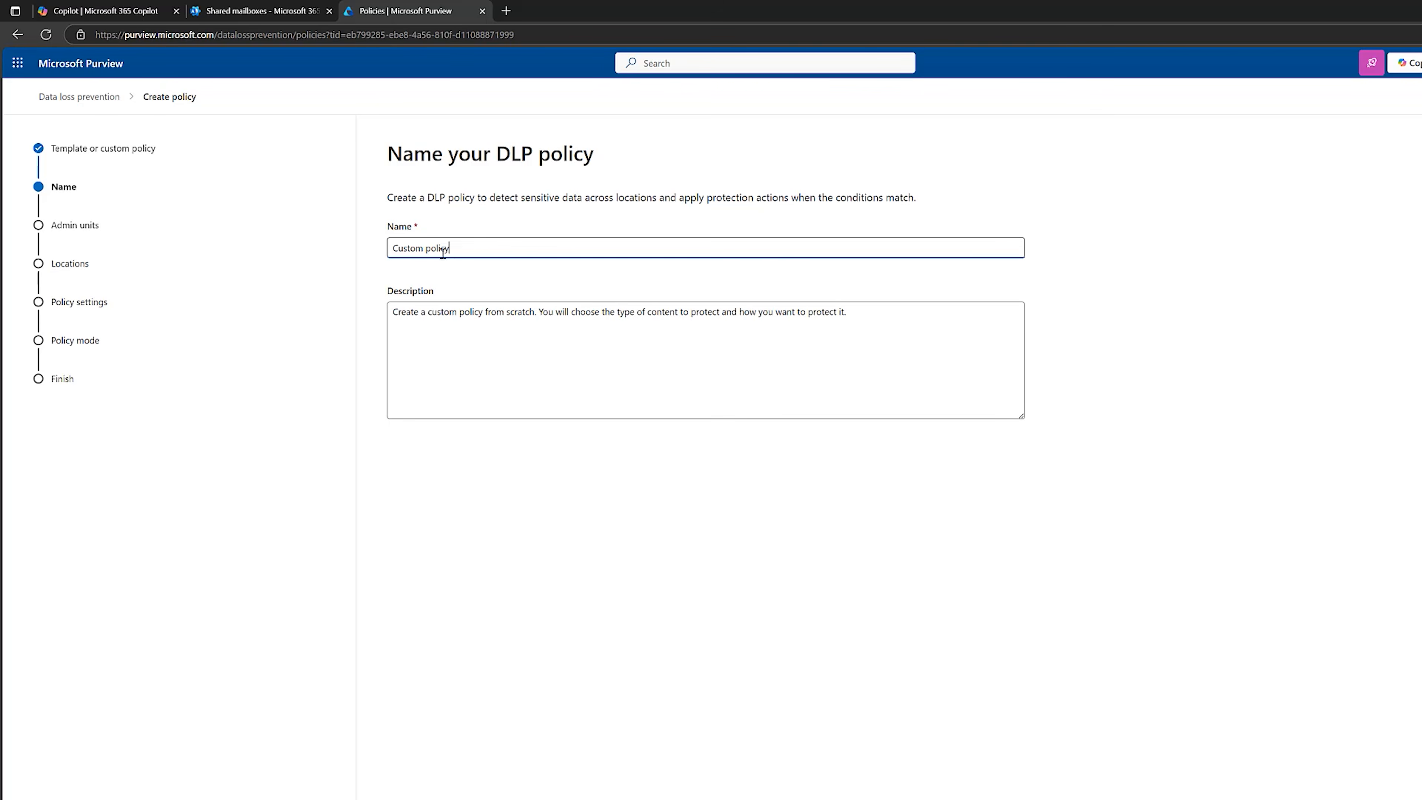
Name the policy "H&B - Client Case Protection", describe it as "A policy to protect our internal client case numbers", and continue.
drag(443, 253, 392, 252)
text(H&B - Client Case Protection)
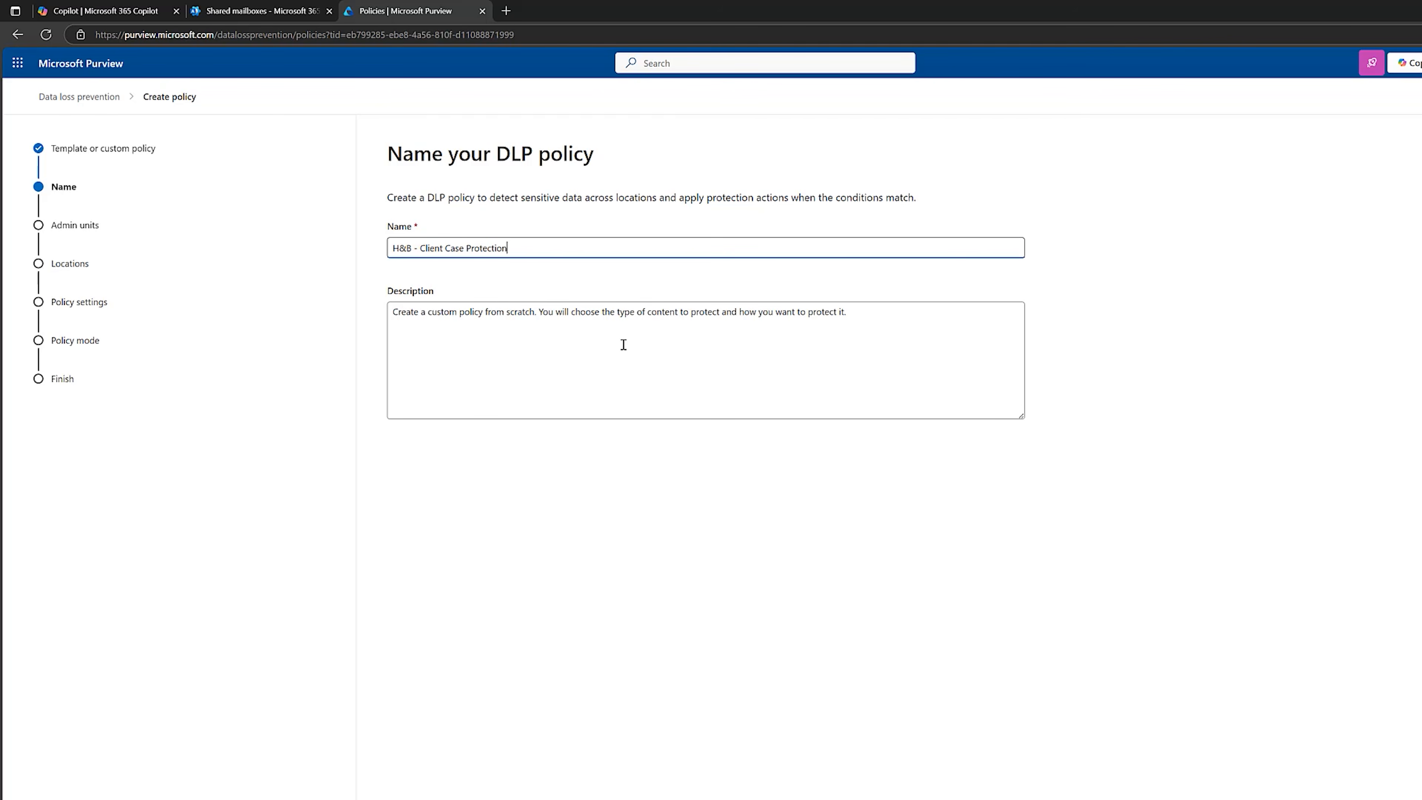
click(880, 316)
key(ctrl+a)
text(A policy to protect our internal client case numbers)
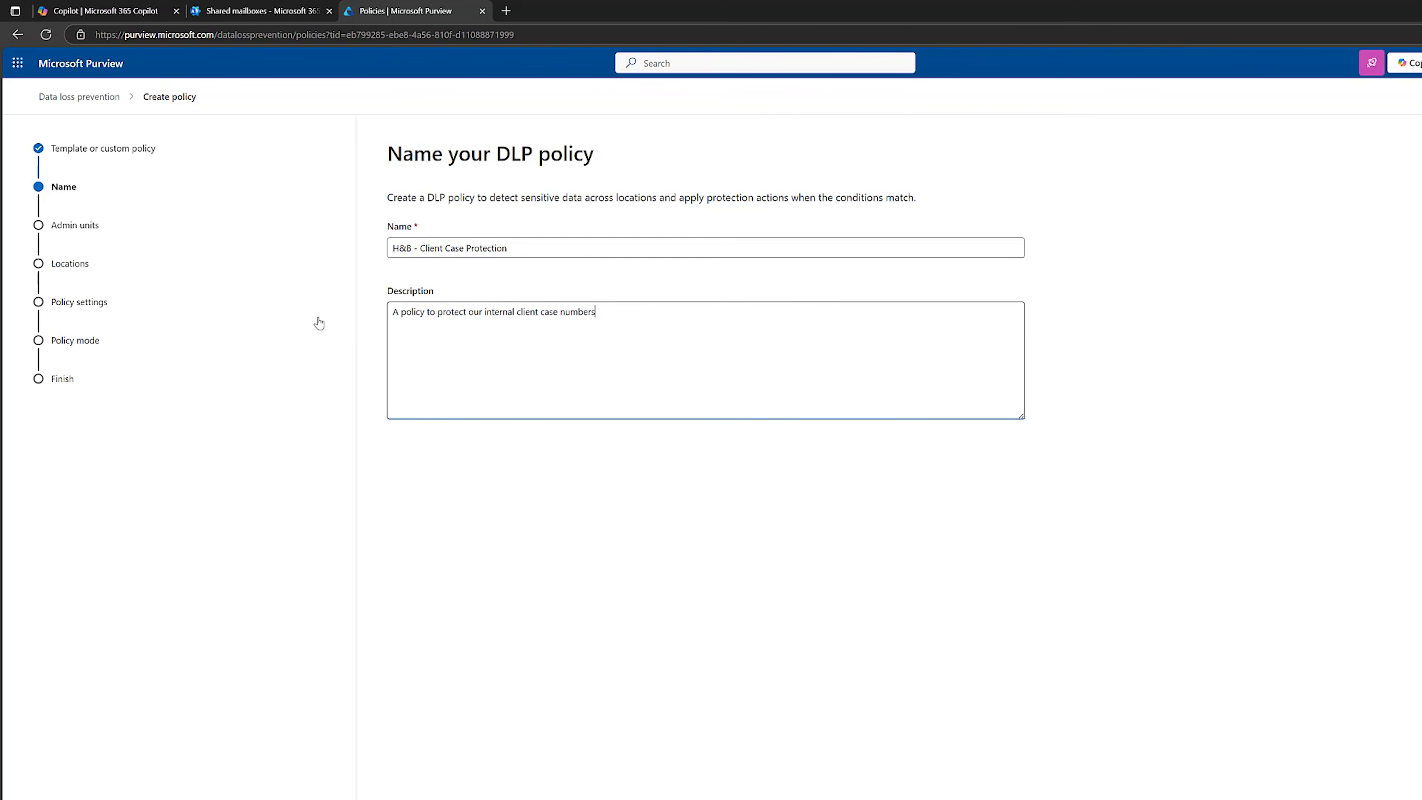
click(523, 579)
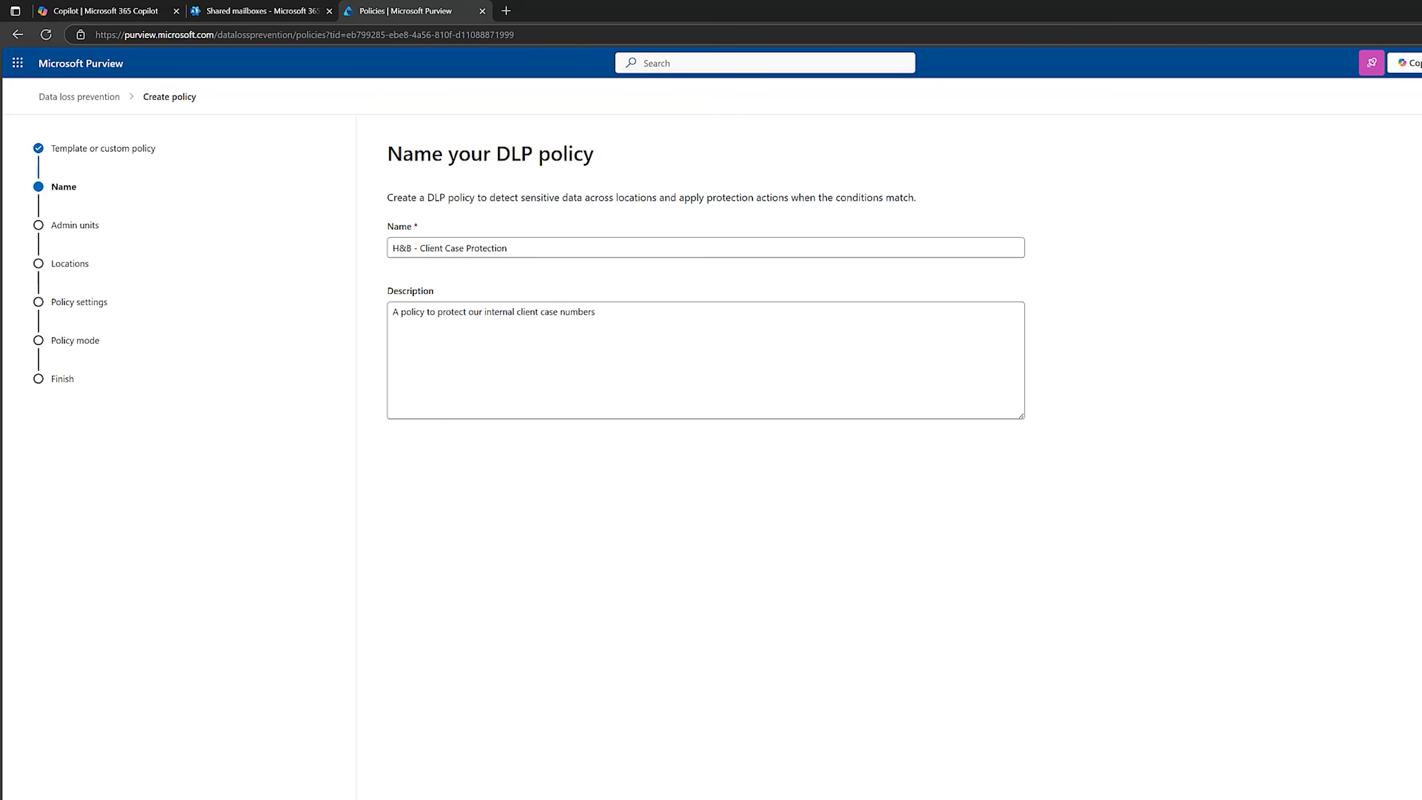
click(482, 797)
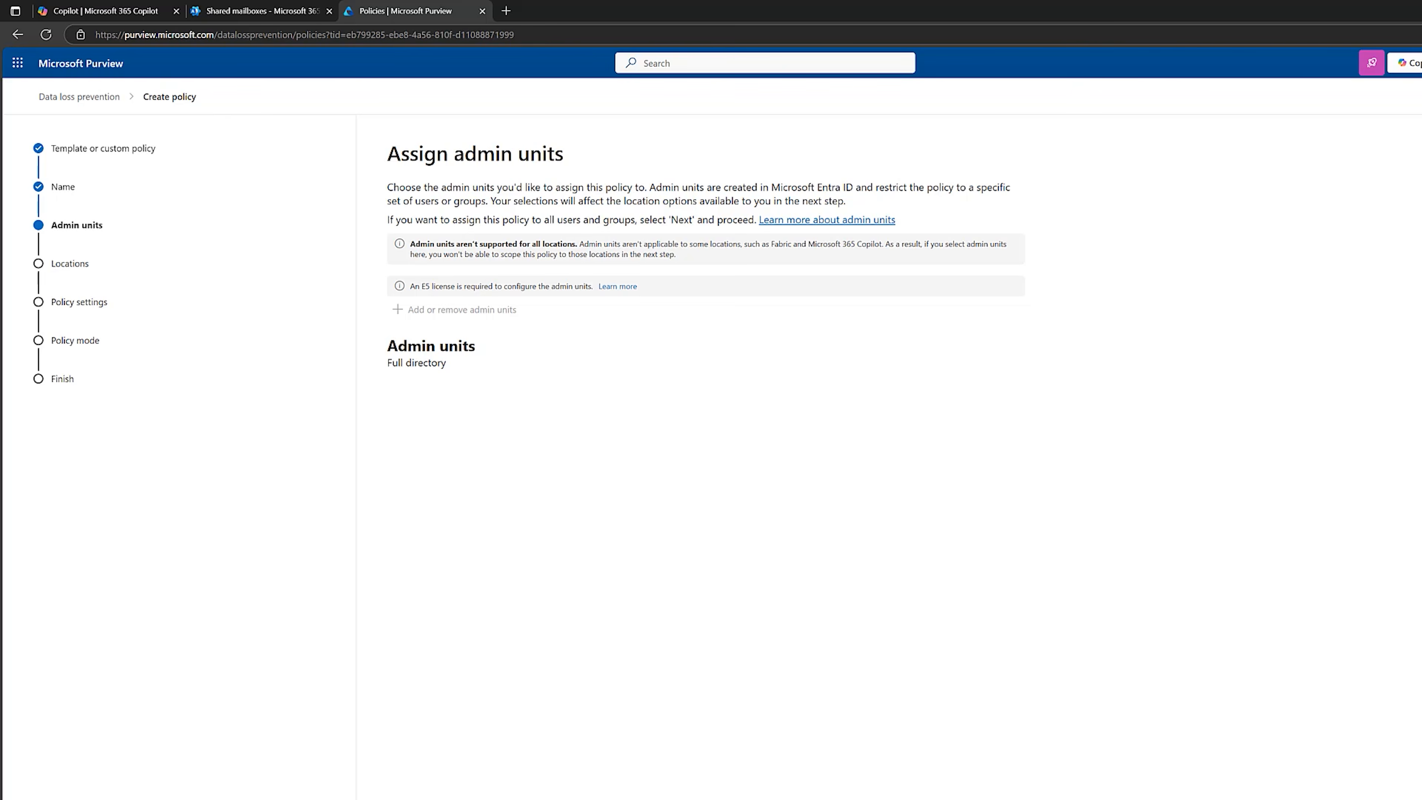
Keep the full directory and exclude Devices, Instances and On-premises repositories, leaving Exchange email, SharePoint, OneDrive and Teams as the policy's locations.
click(475, 798)
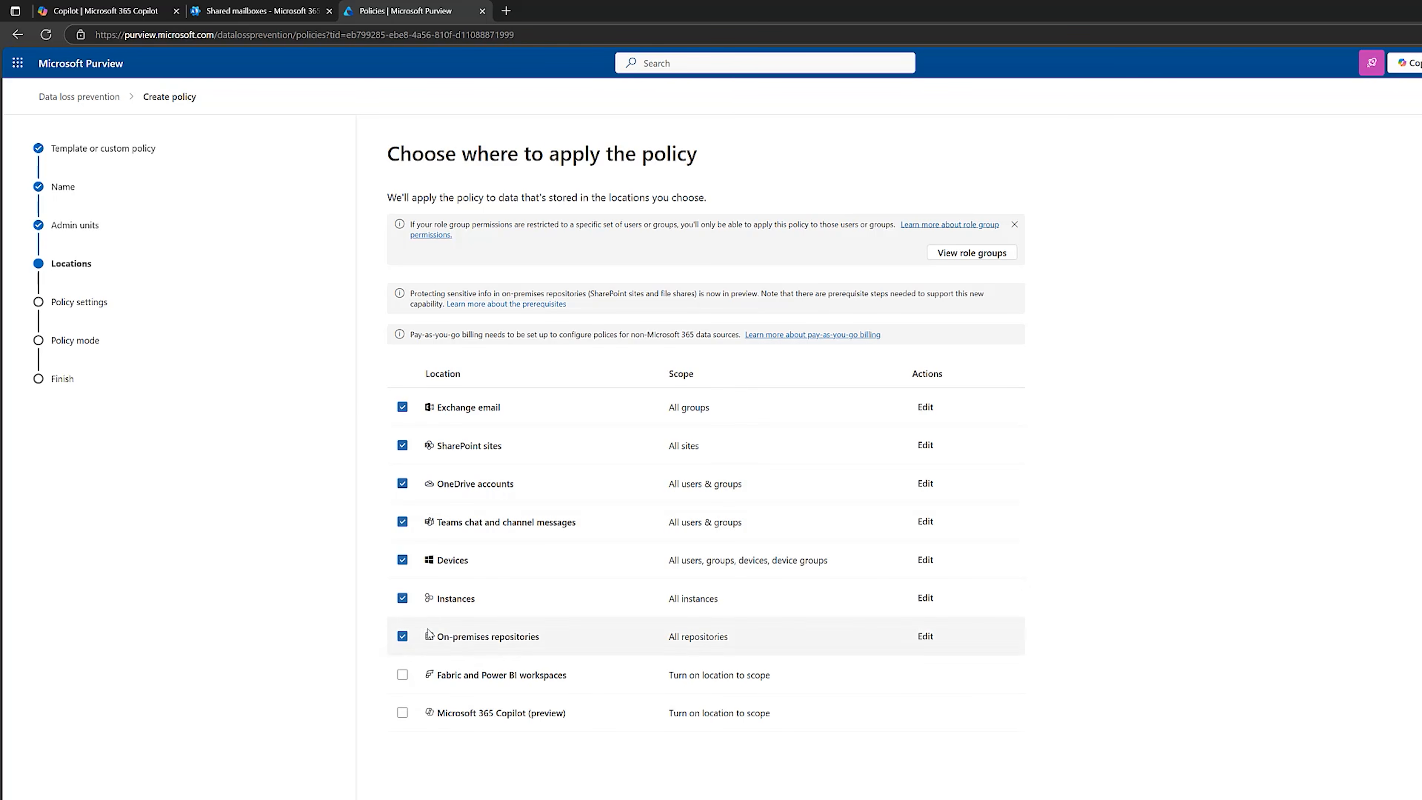
click(402, 559)
click(401, 597)
click(402, 636)
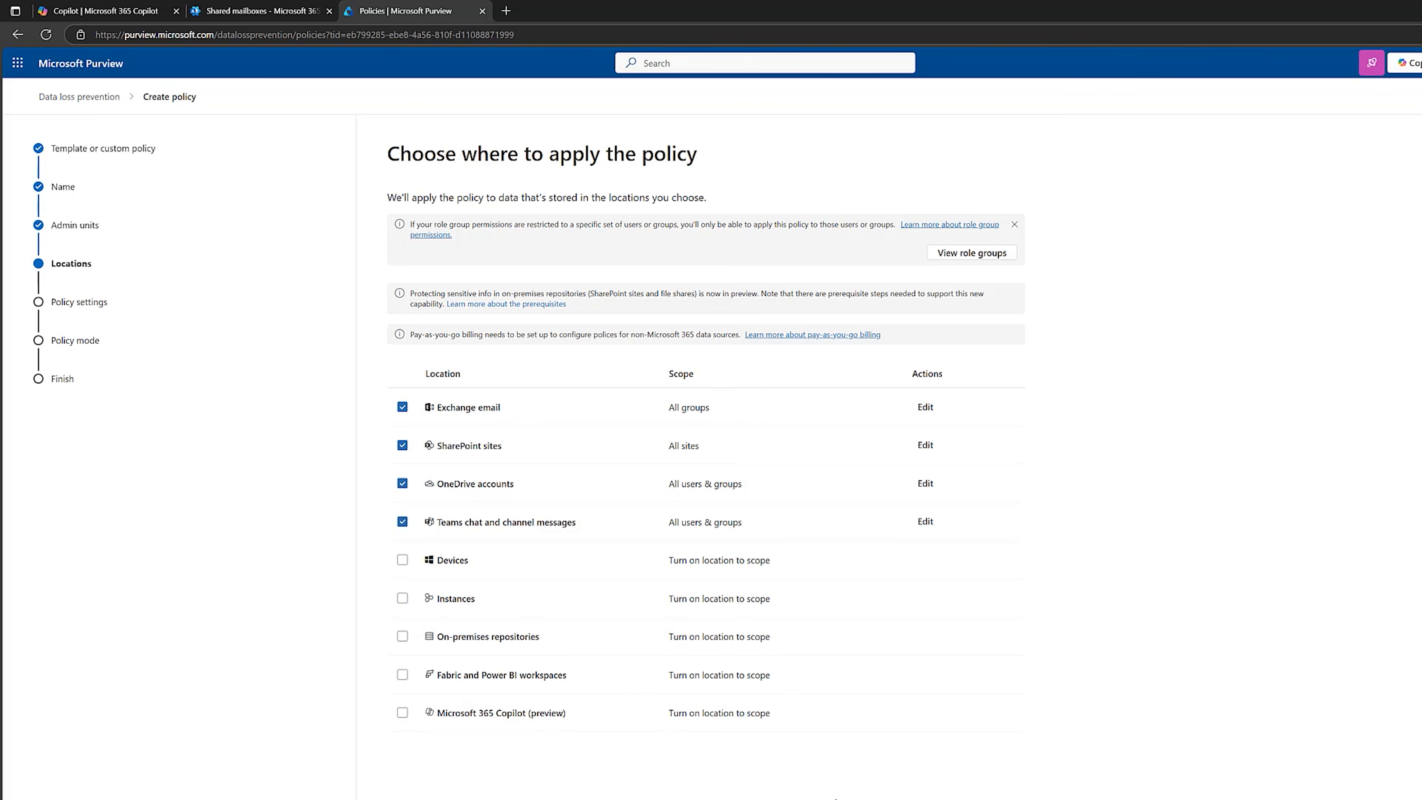
click(544, 448)
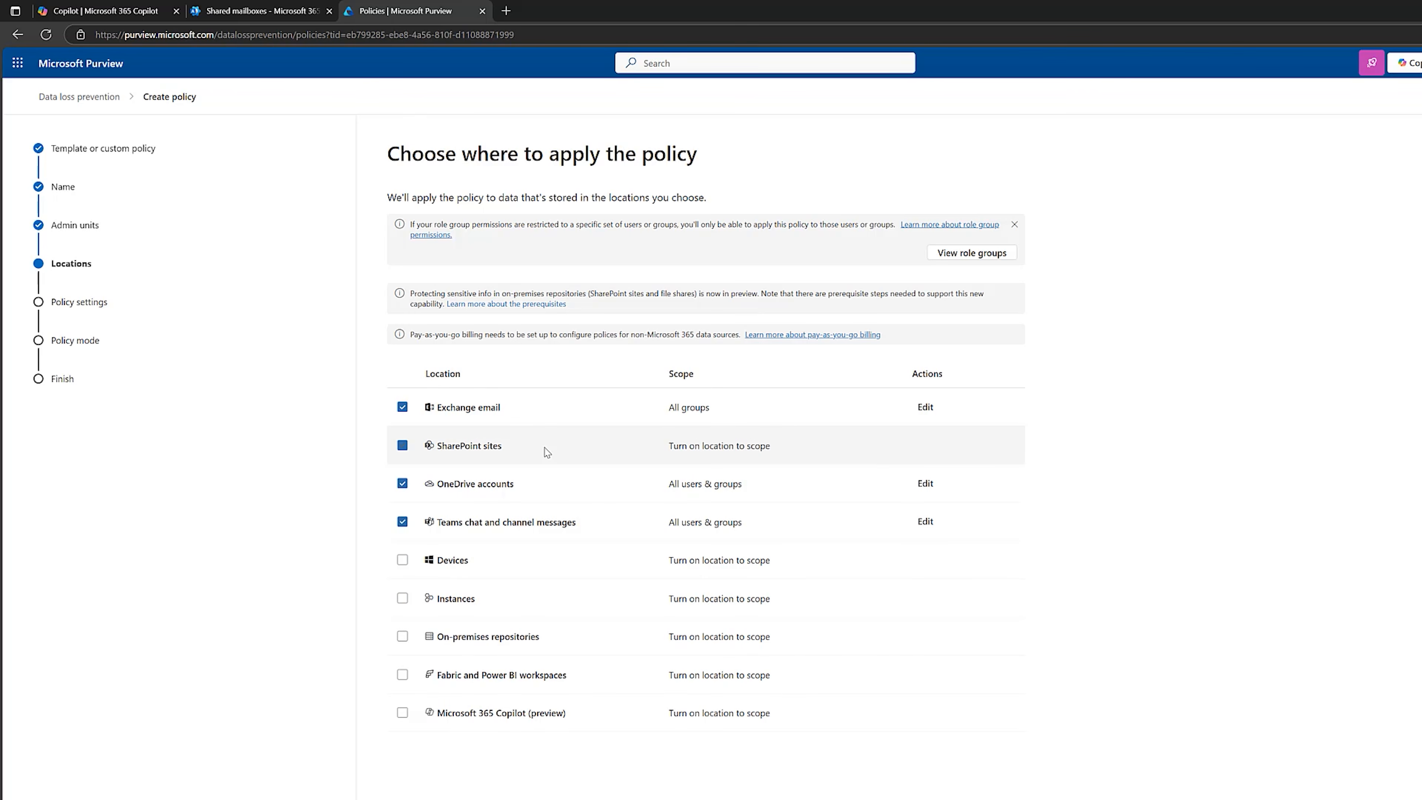
click(401, 446)
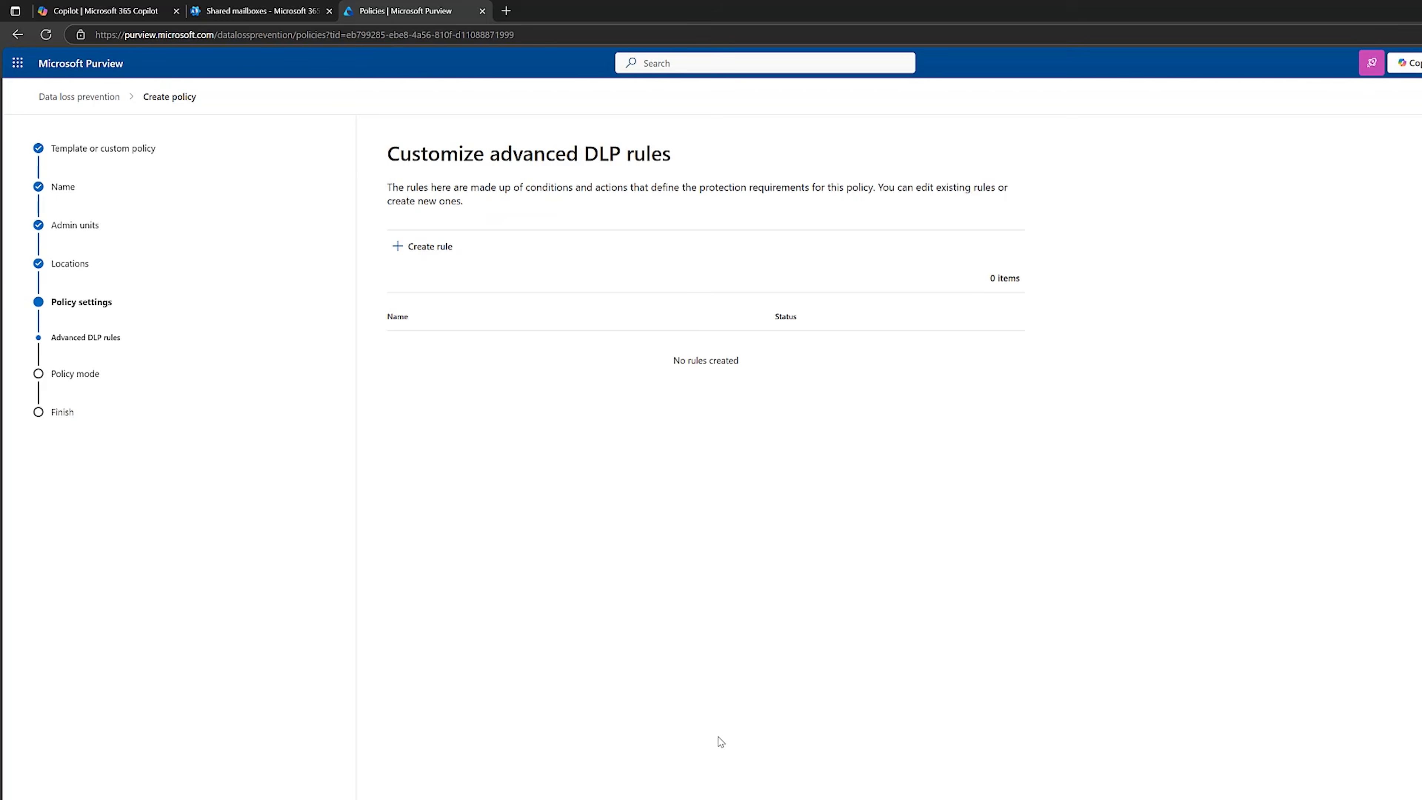
Create an advanced DLP rule named "Block External Sharing of Client Case Numbers".
click(448, 258)
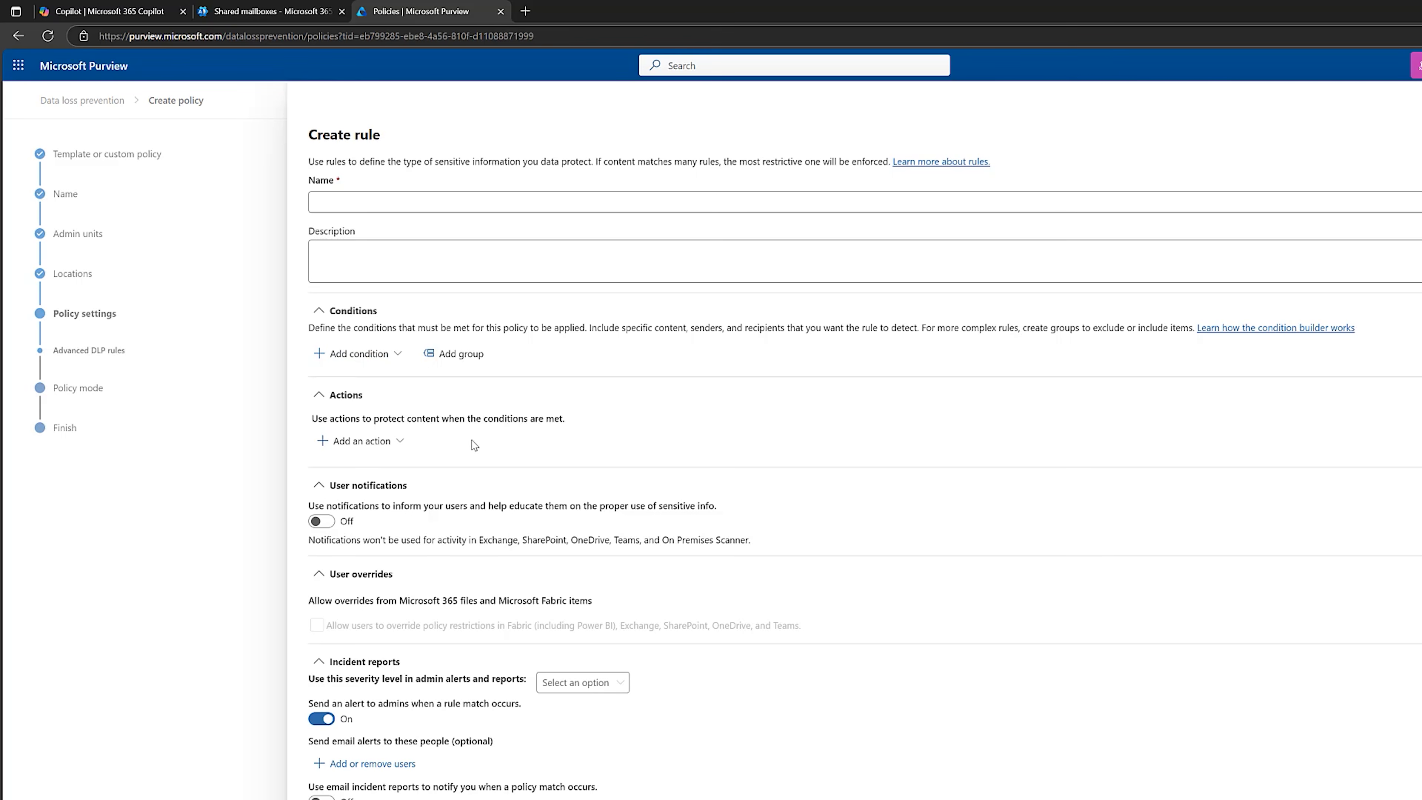
click(552, 204)
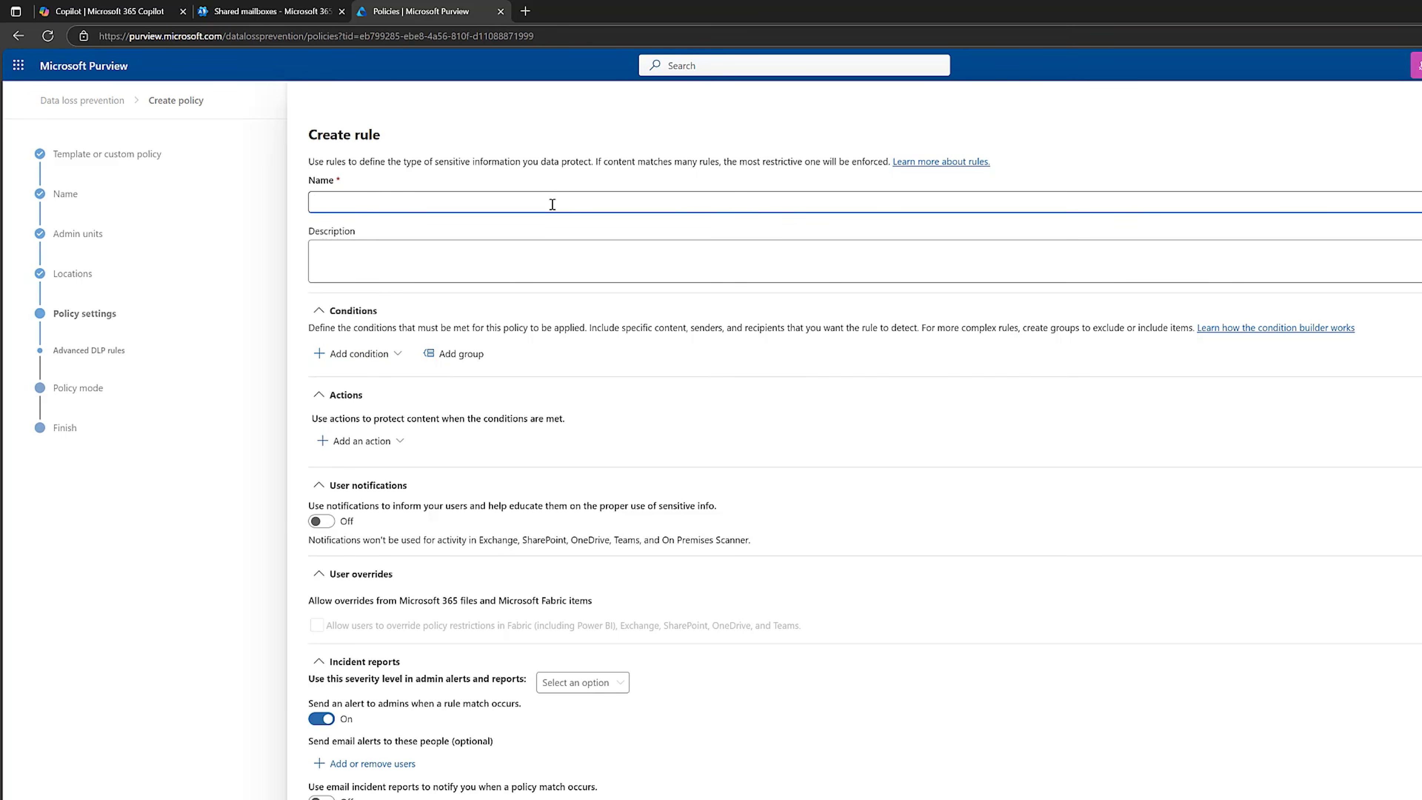
text(Block External Sharing of Client Case Numbers)
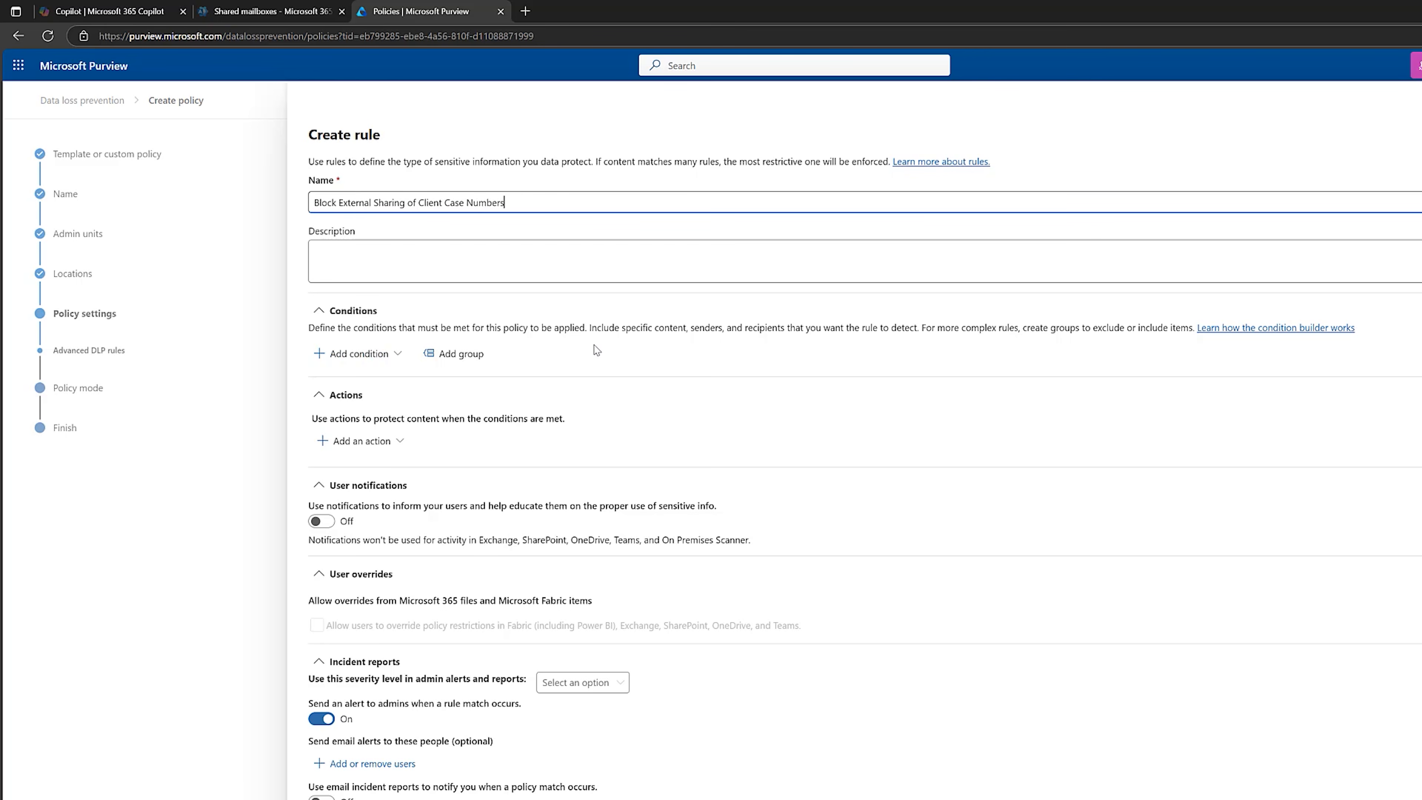
Add the condition that content is shared from Microsoft 365 with people outside my organization.
click(390, 357)
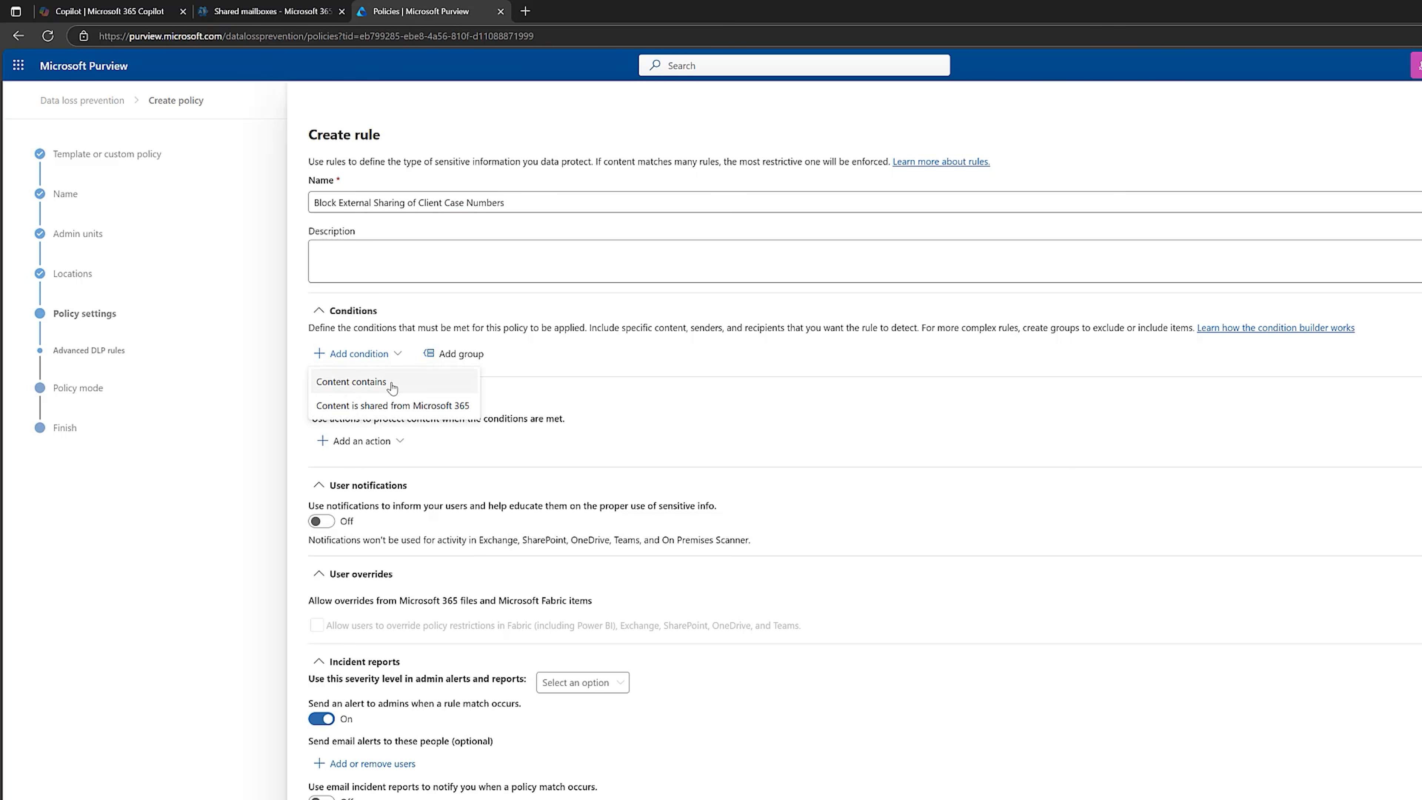
click(394, 406)
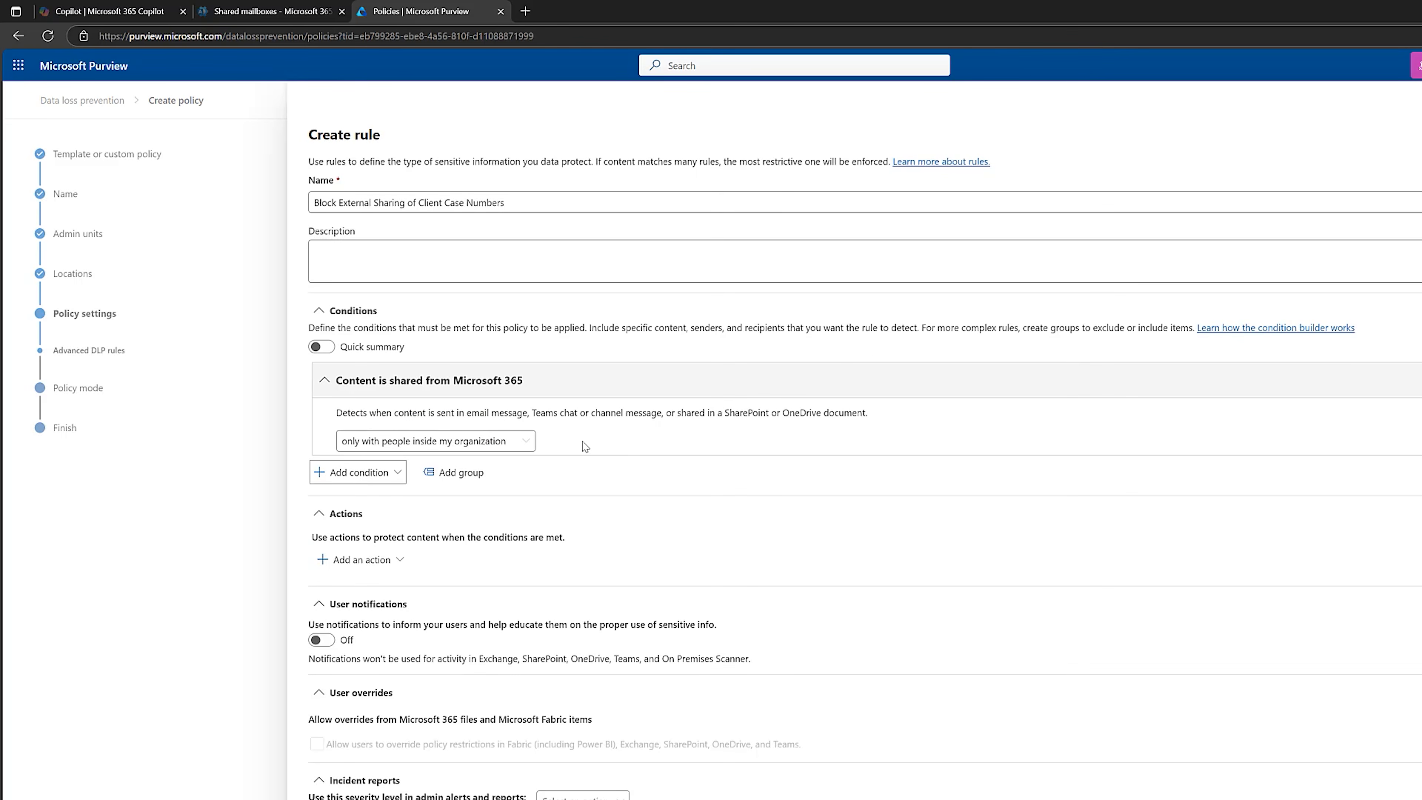
click(526, 440)
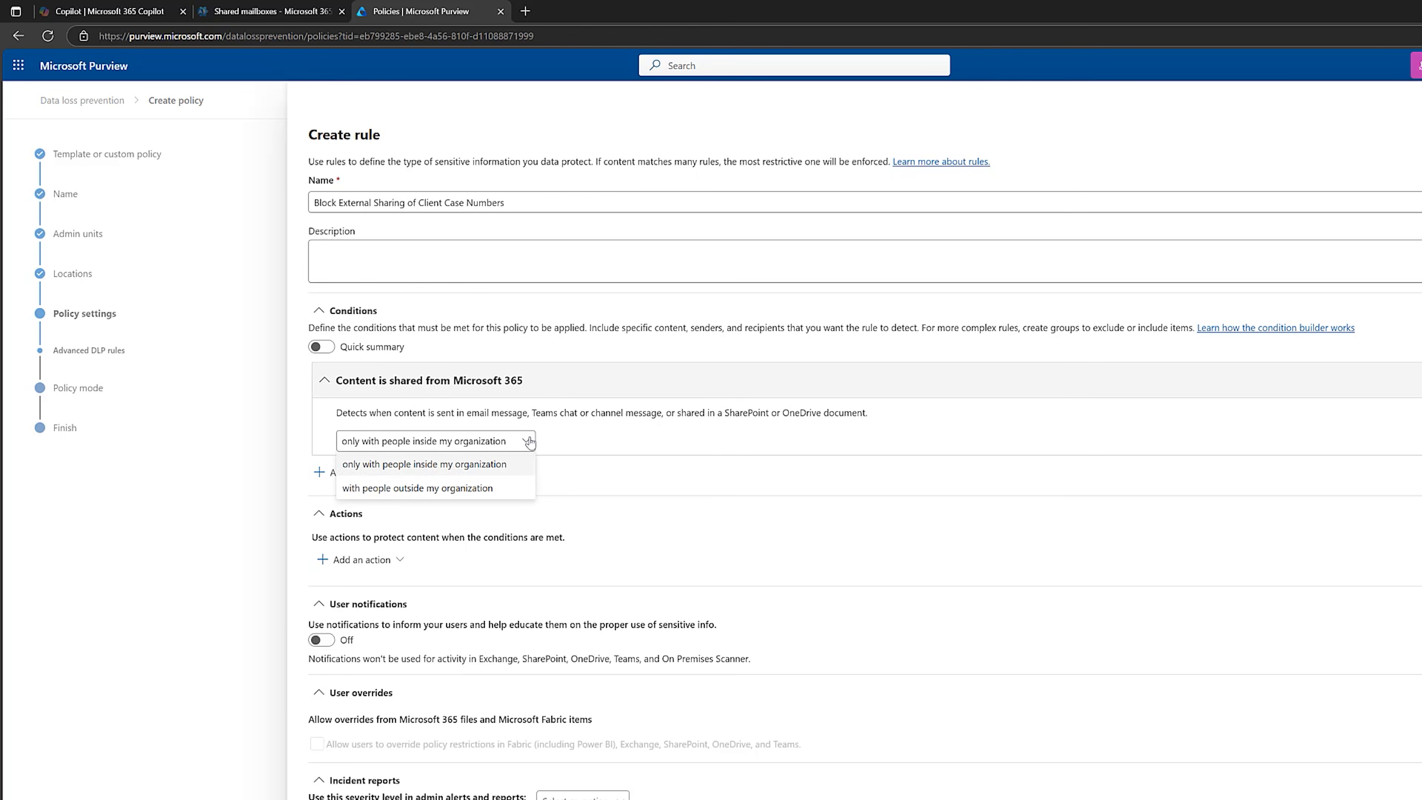
click(486, 488)
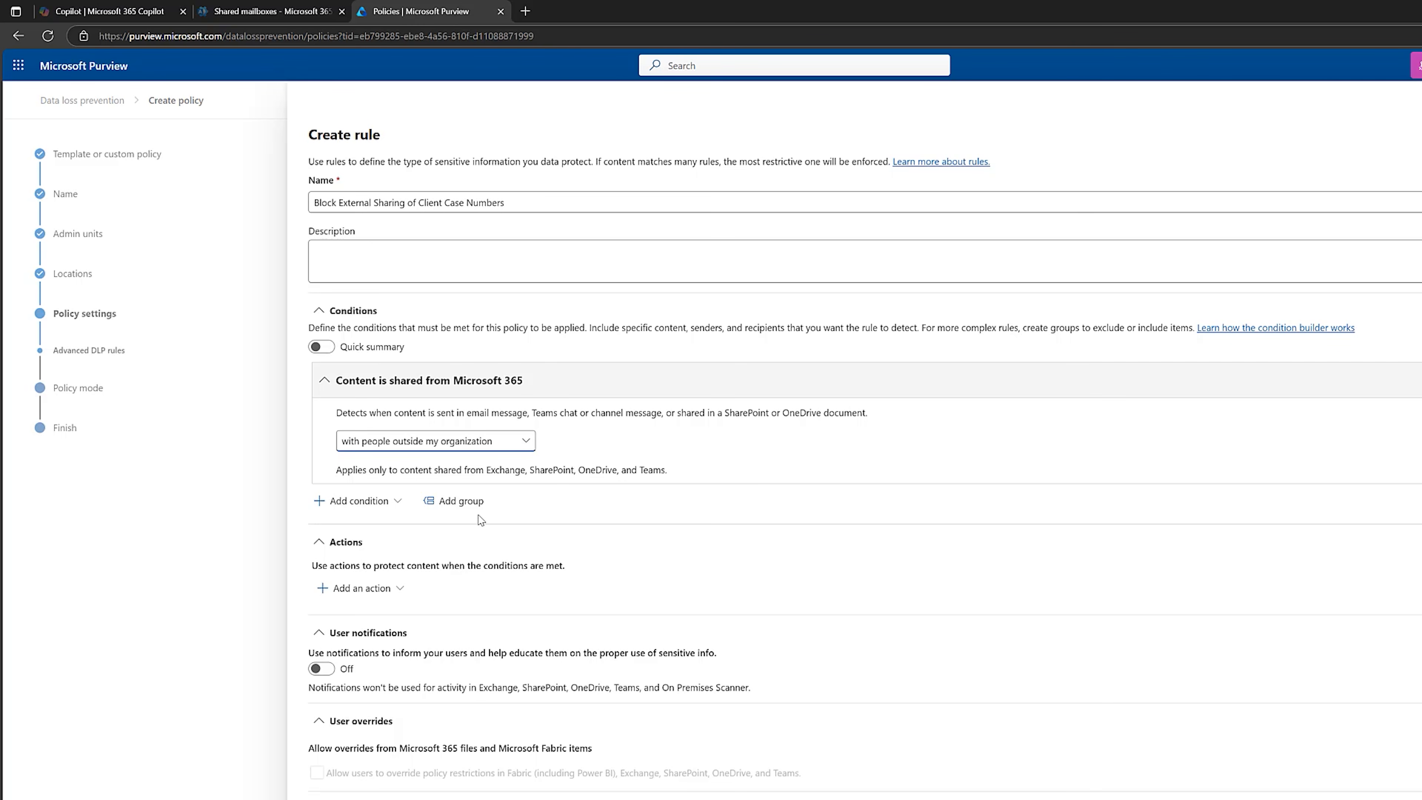
Add a Content contains condition with the Client Case Numbers SIT sensitive info type and name its group "Client Case Sharing".
click(386, 504)
click(469, 531)
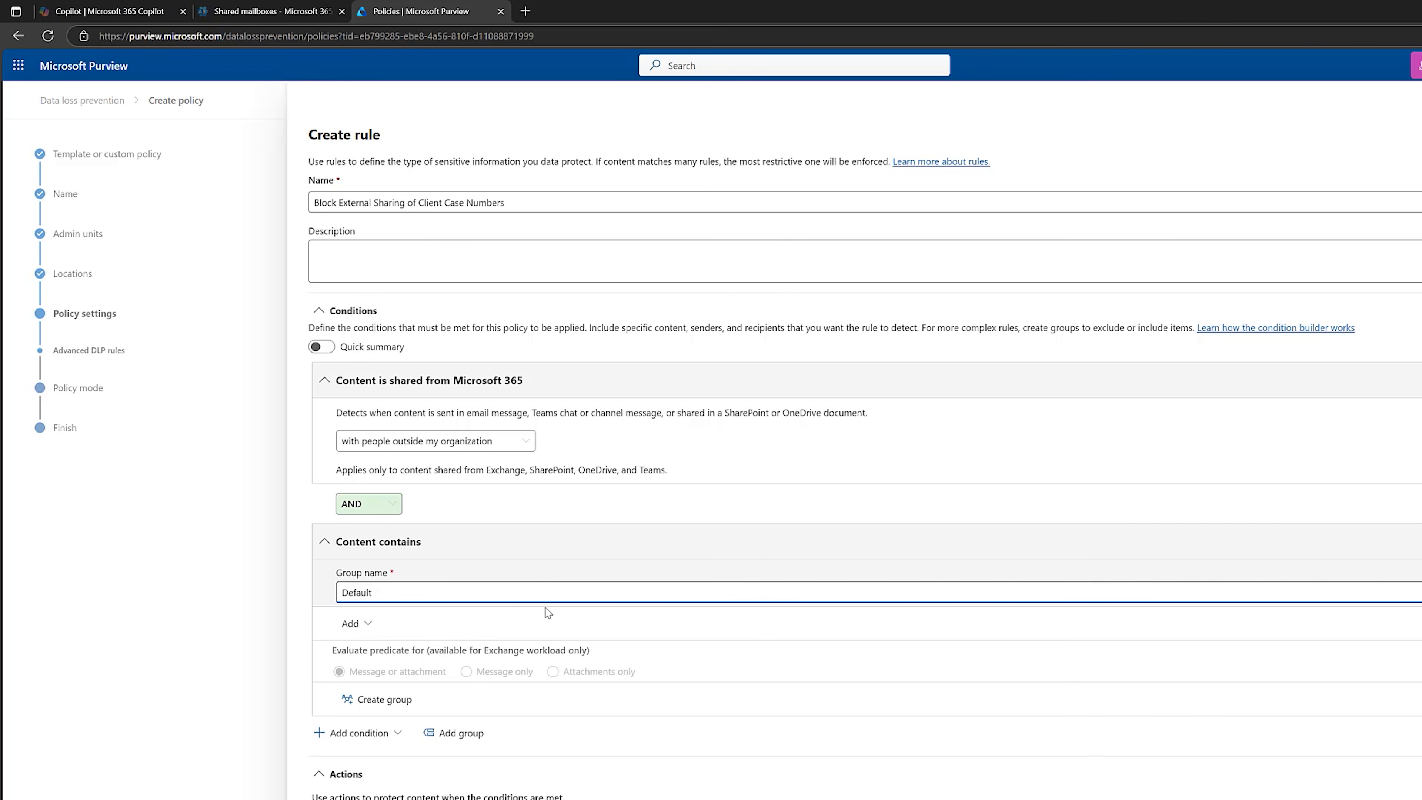
click(356, 624)
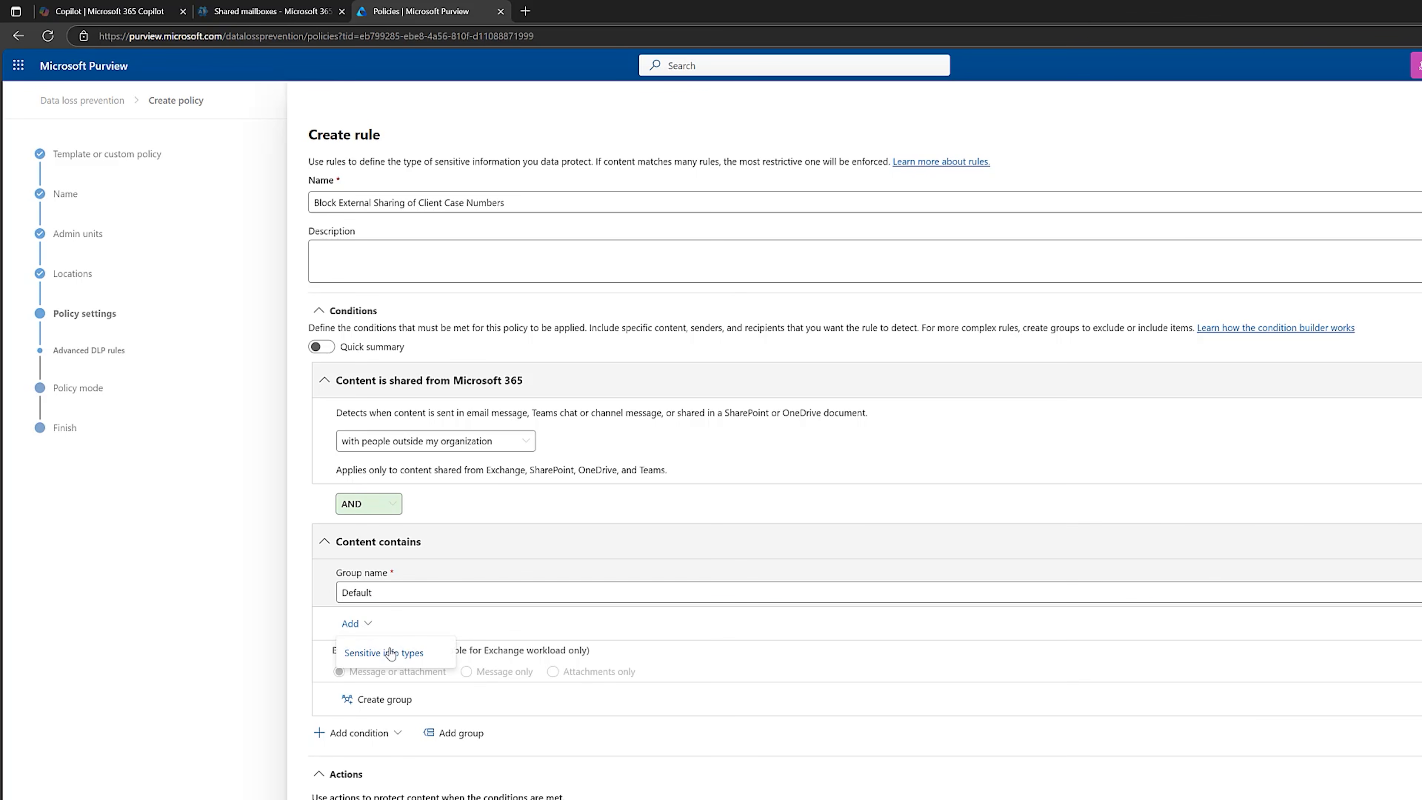
click(392, 654)
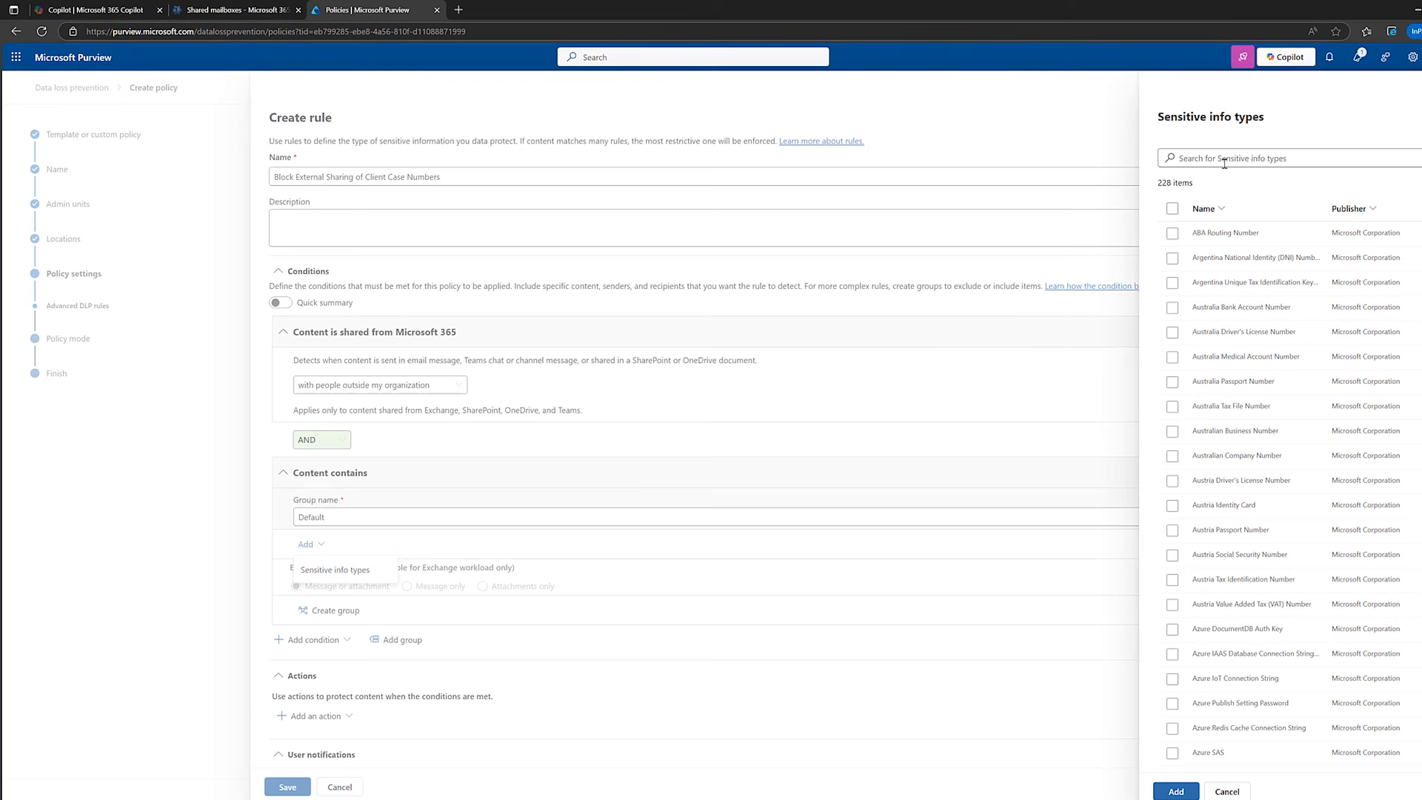
click(1227, 160)
text(client)
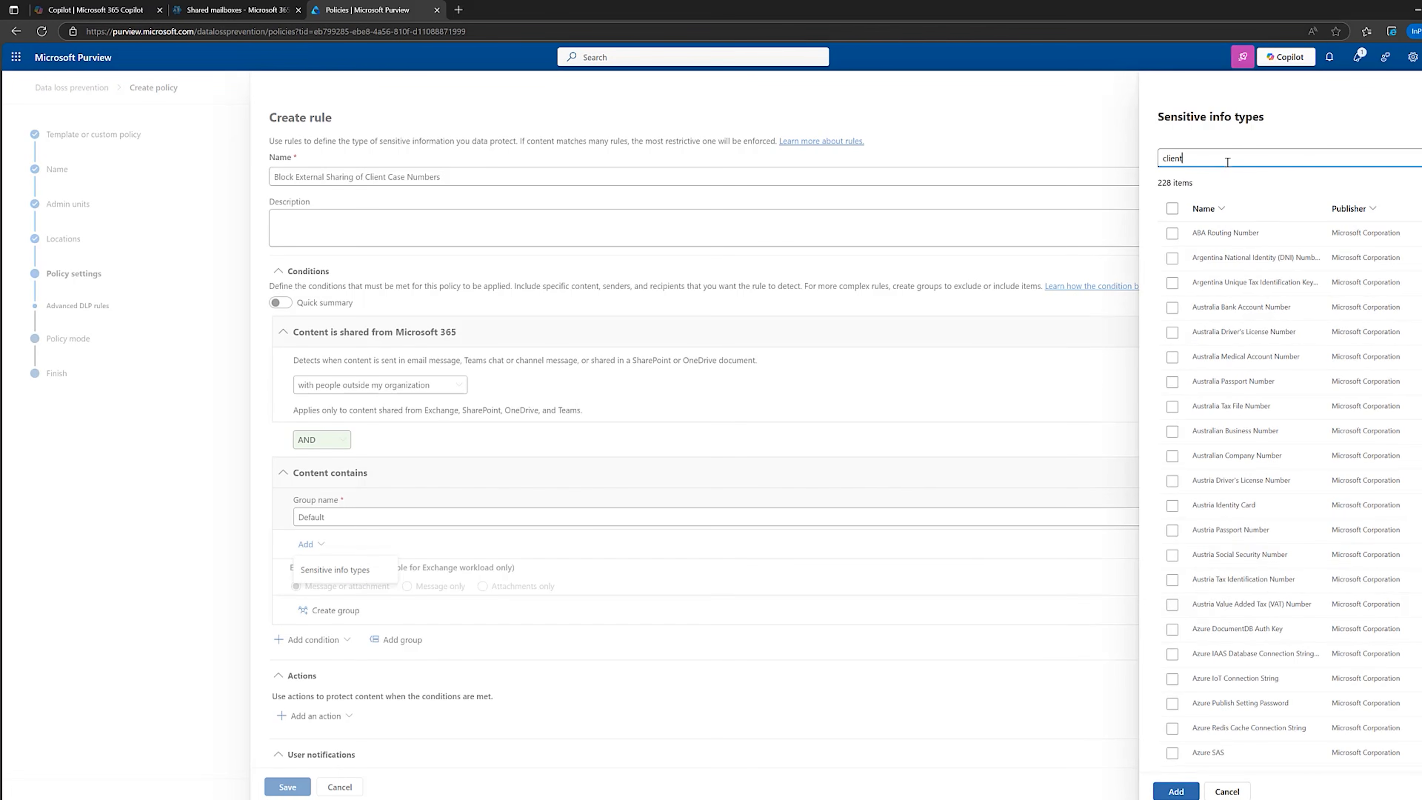
click(1171, 233)
click(1176, 791)
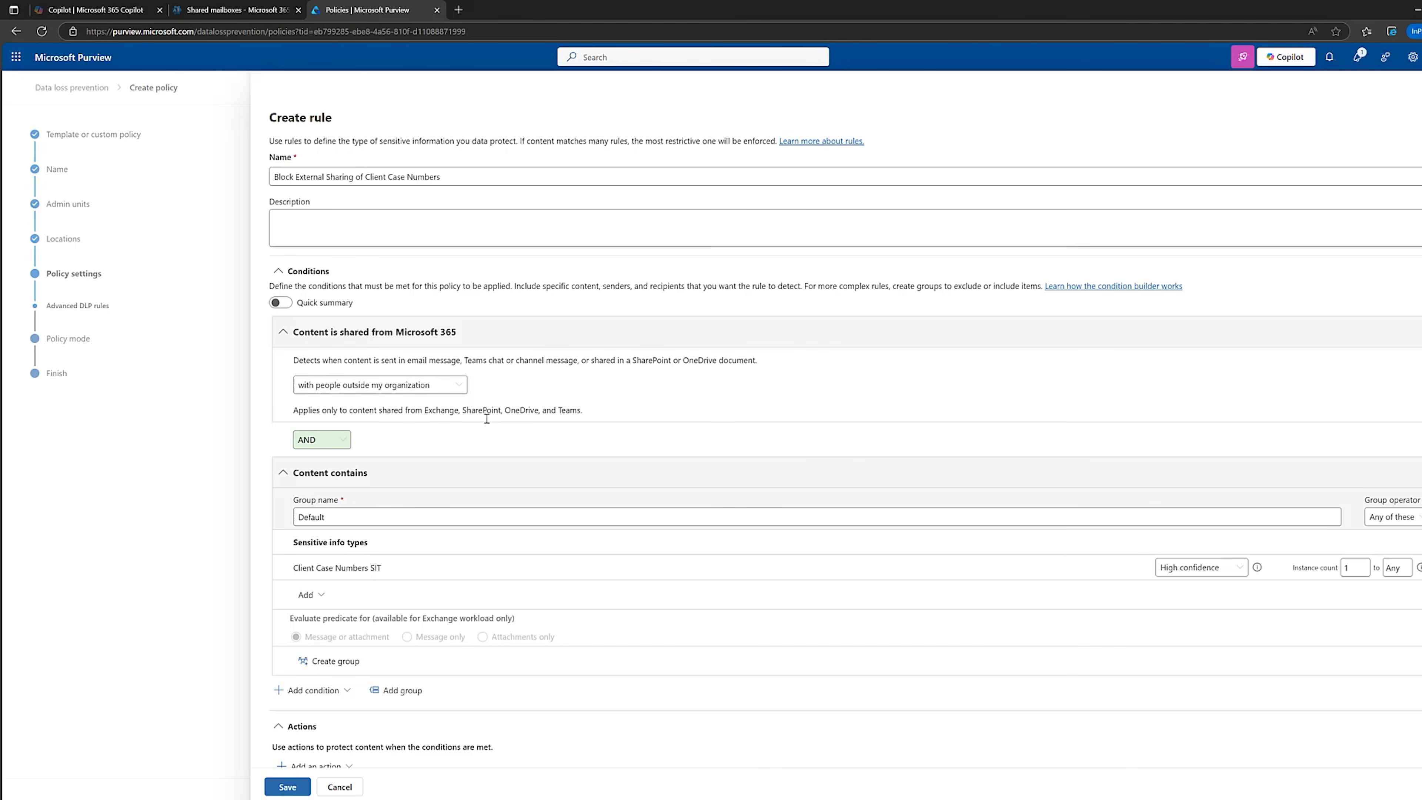
triple_click(346, 519)
text(Client Case Sharing)
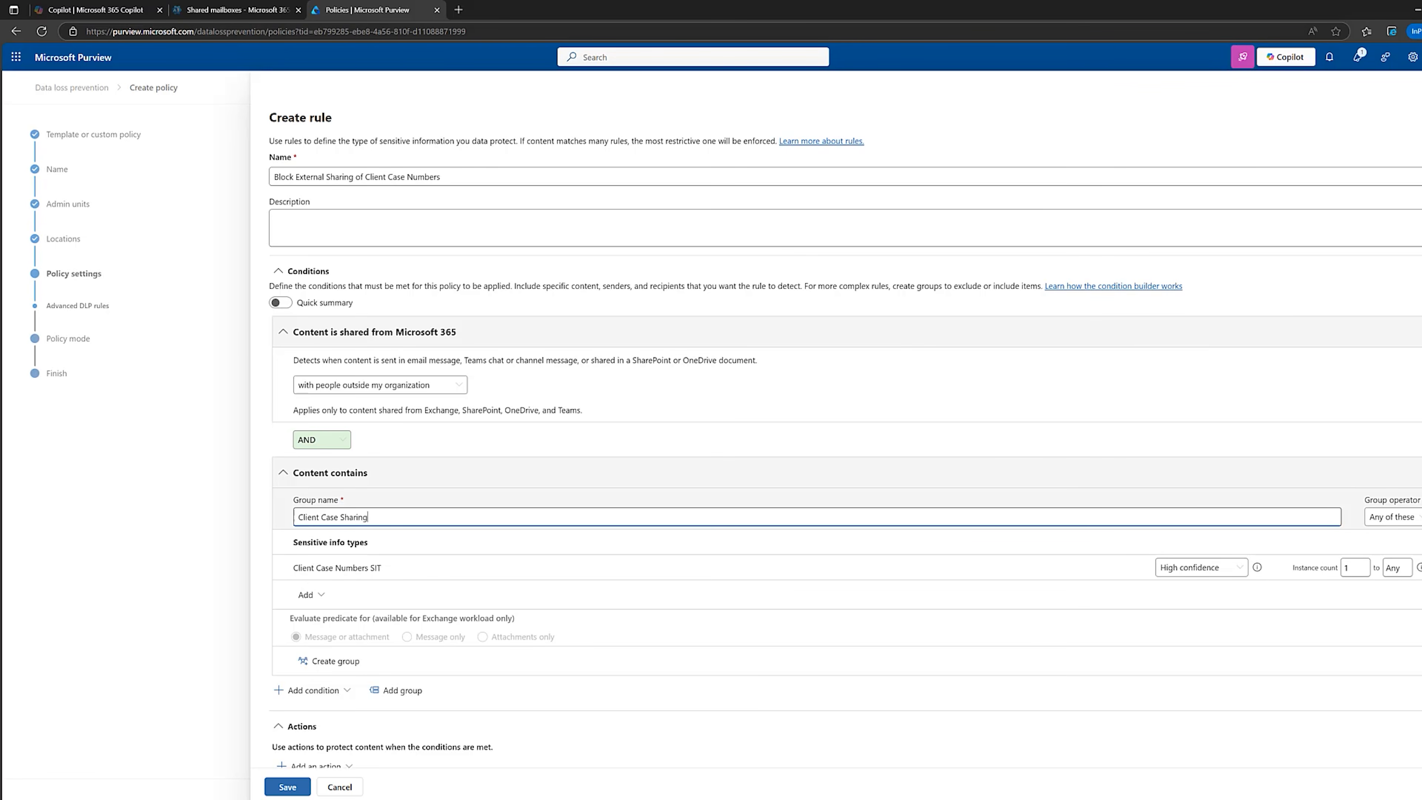
Add the action to restrict access or encrypt content in Microsoft 365 locations, blocking only people outside the organization.
scroll(779, 480, down, 4)
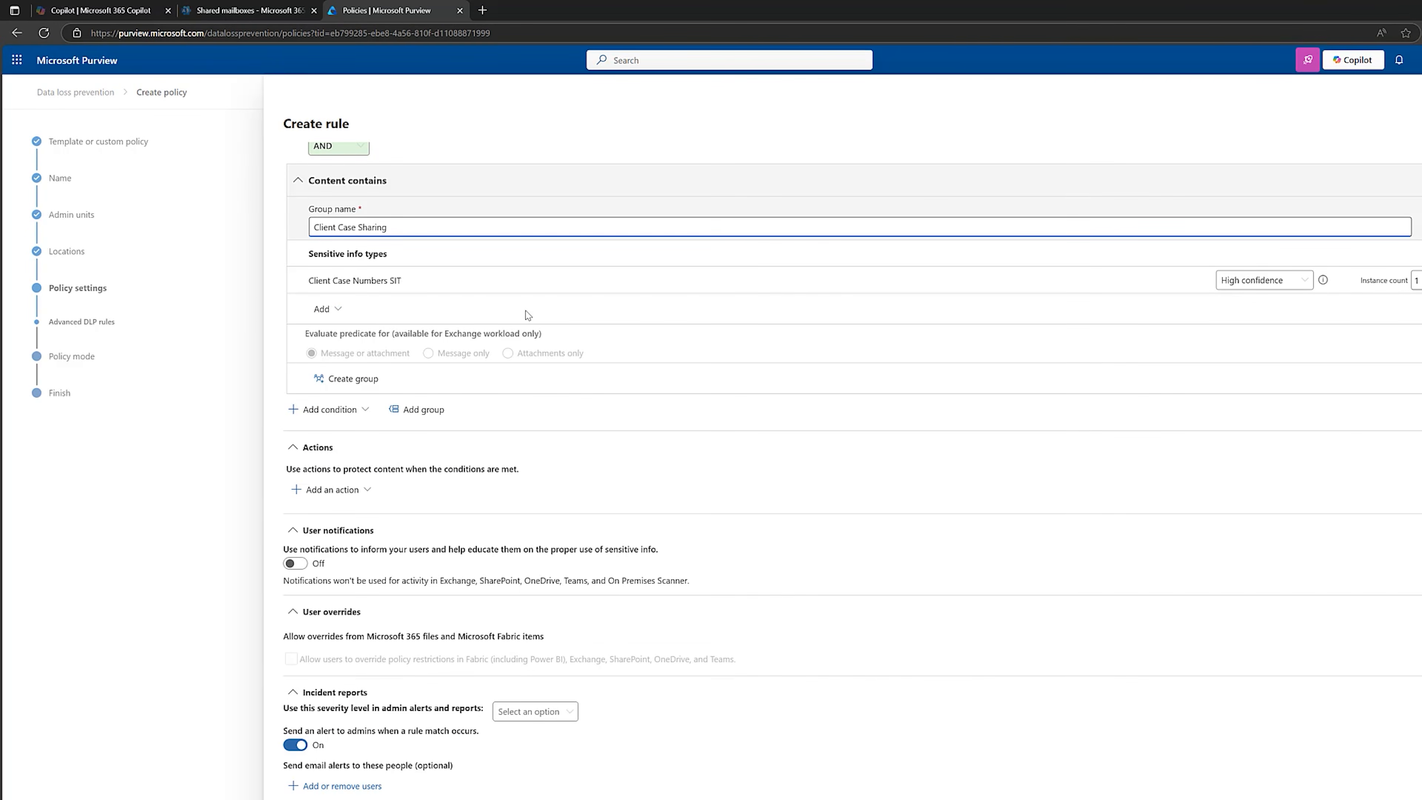
click(347, 489)
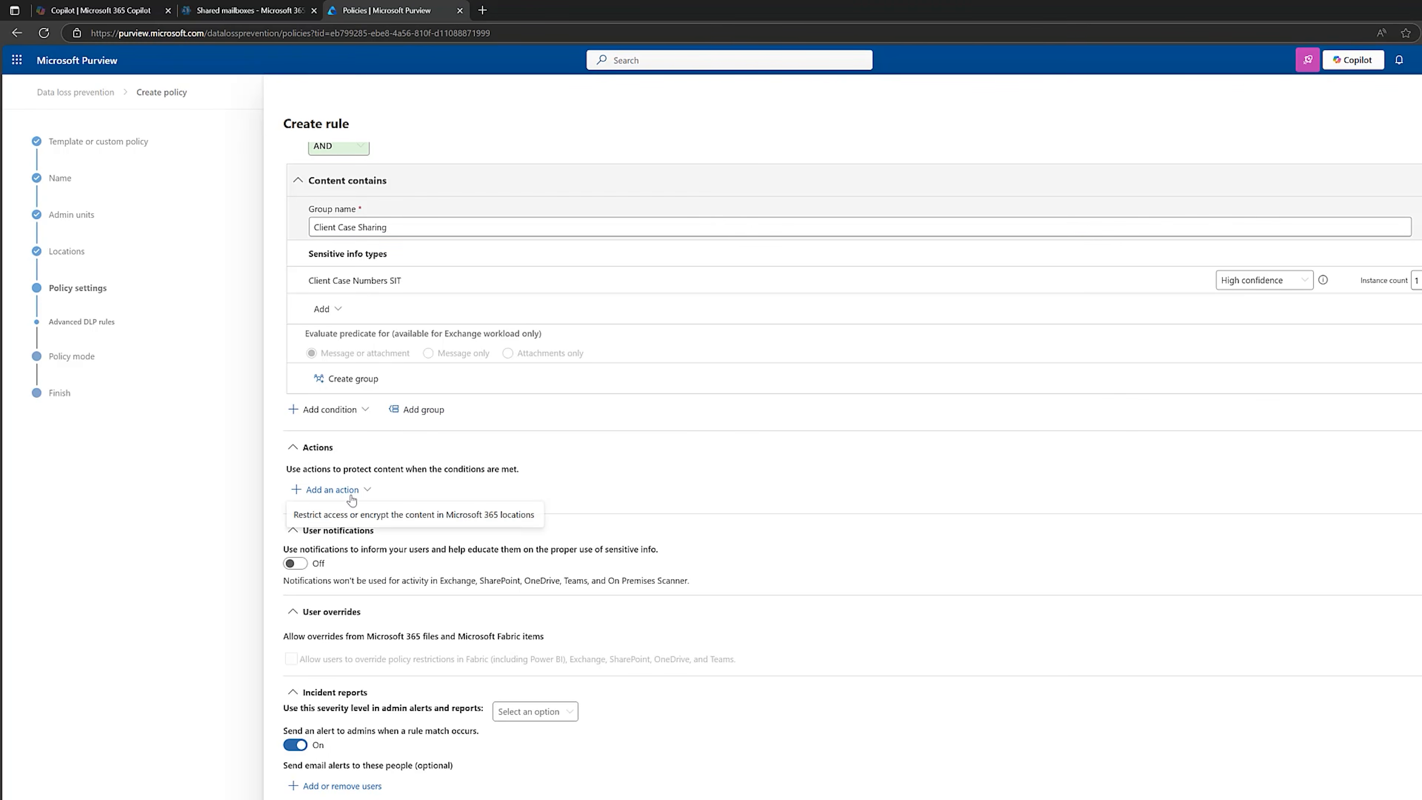
click(383, 520)
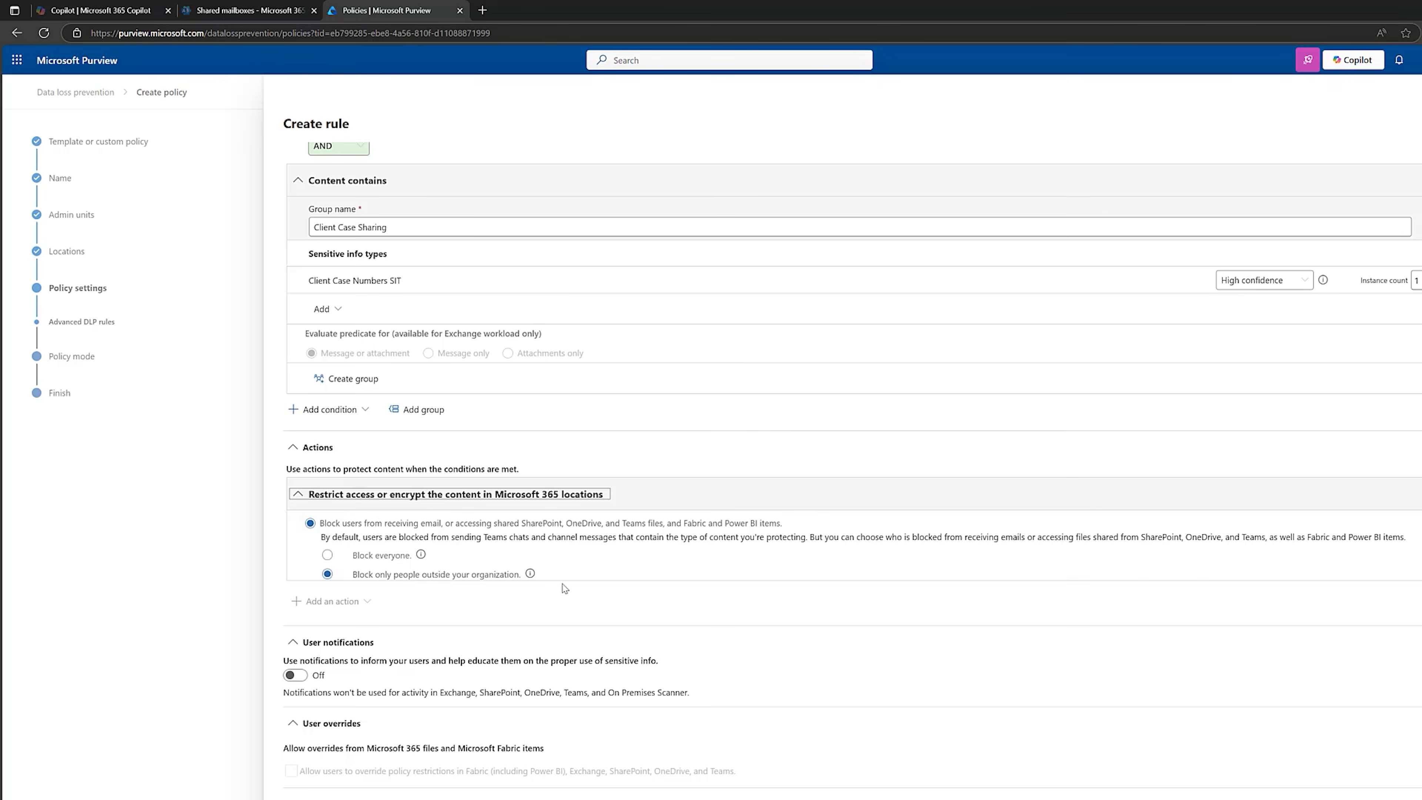
Review the rule's conditions and turn on user notifications about the proper use of sensitive info.
scroll(628, 553, up, 2)
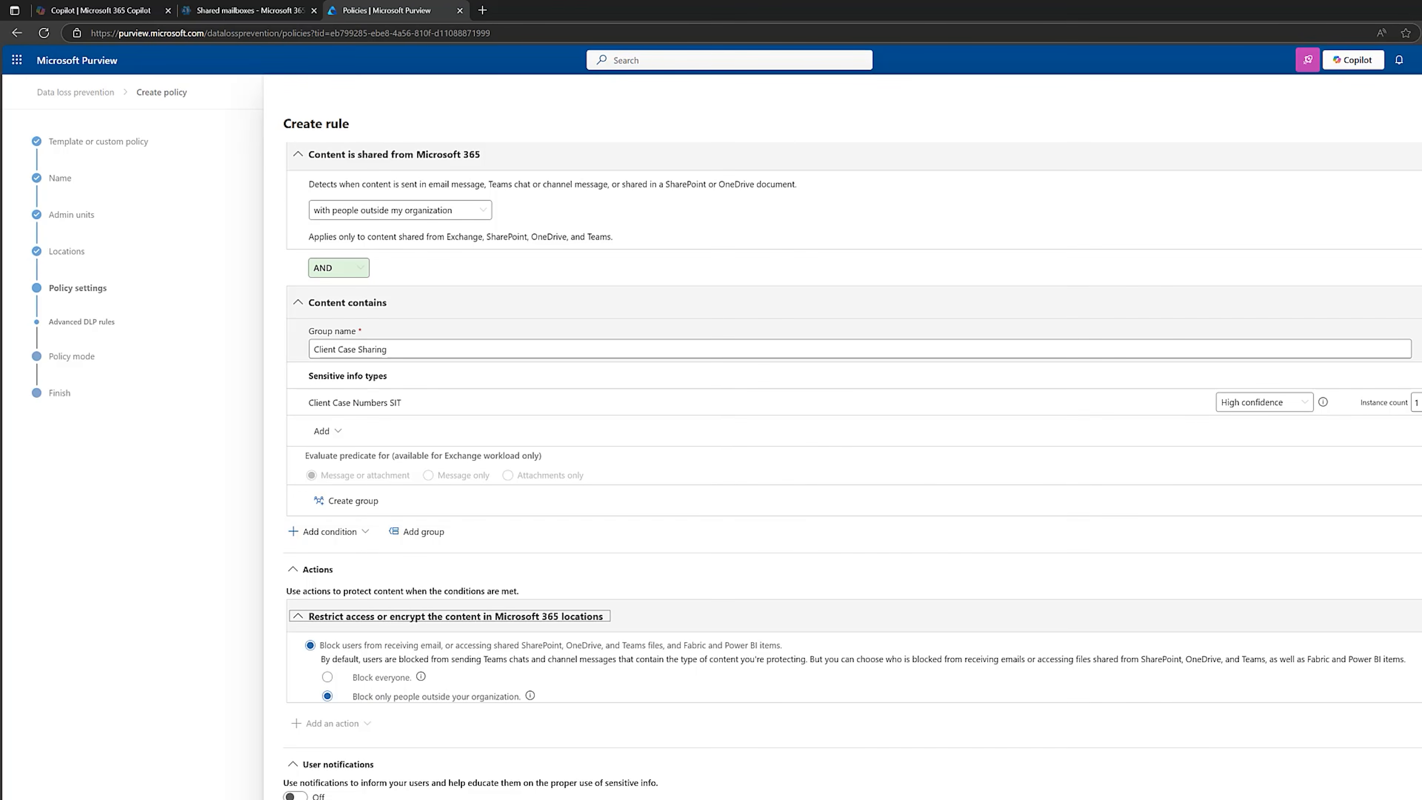
scroll(413, 492, down, 6)
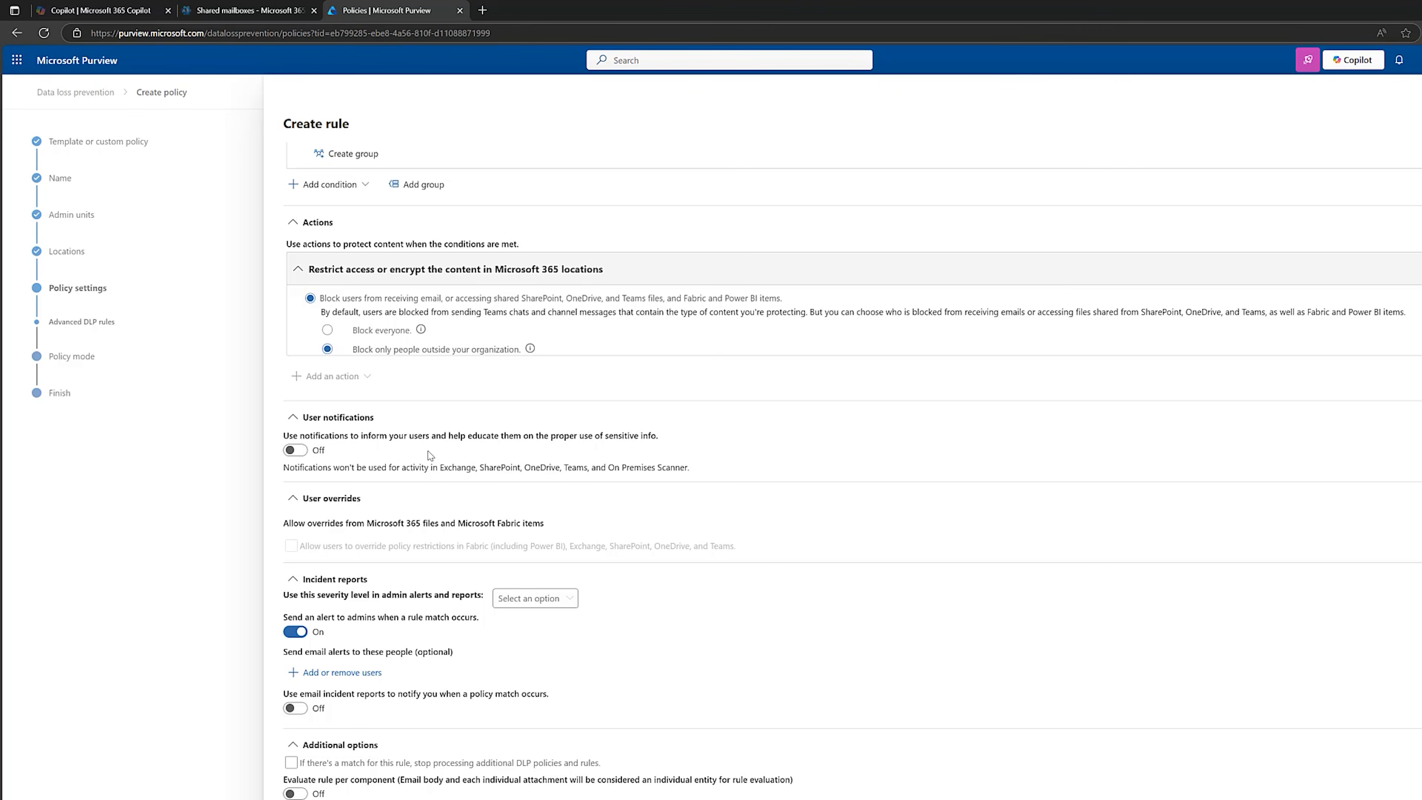
click(303, 452)
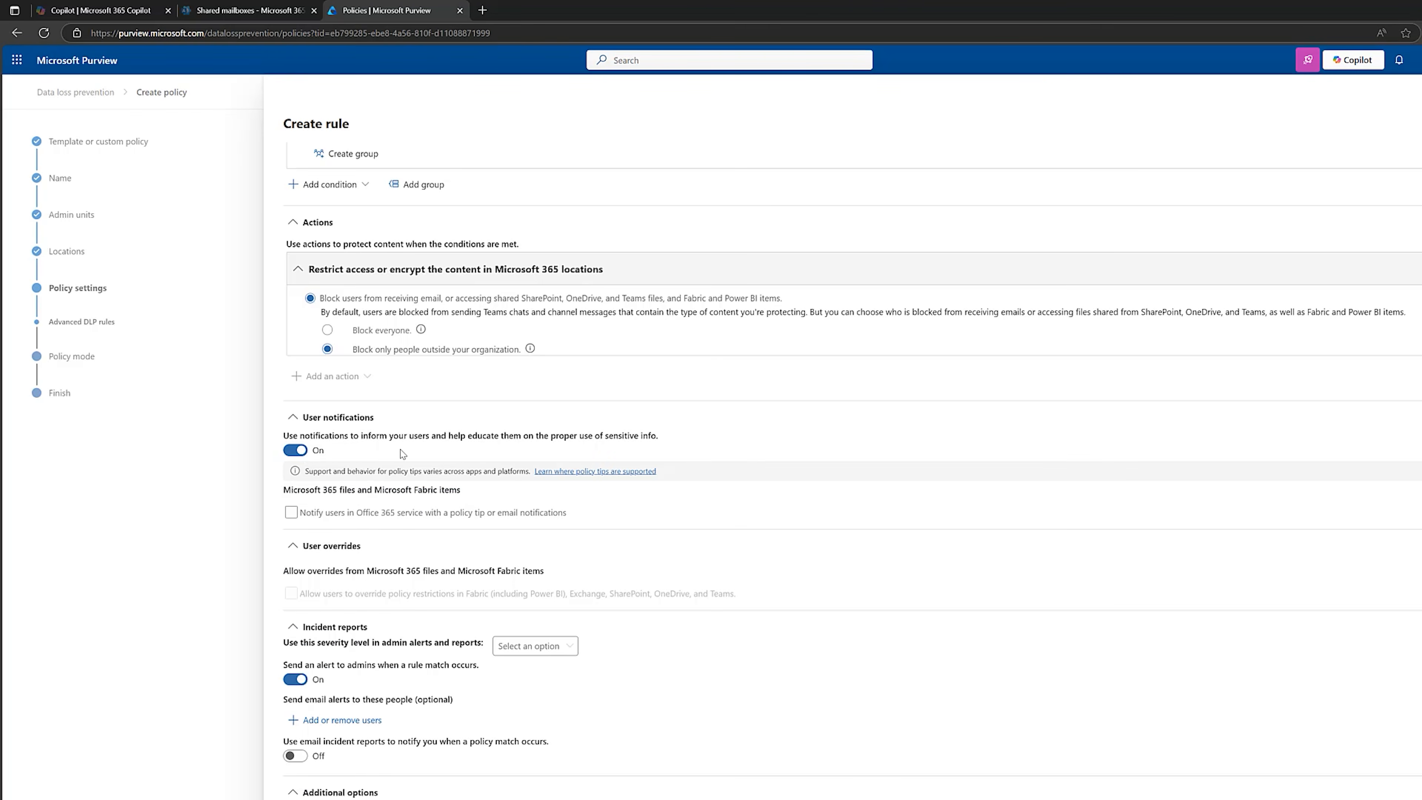
Enable policy tip and email notifications for Office 365 users, preview the notification email, and notify the person who sent, shared, or modified the content.
click(292, 514)
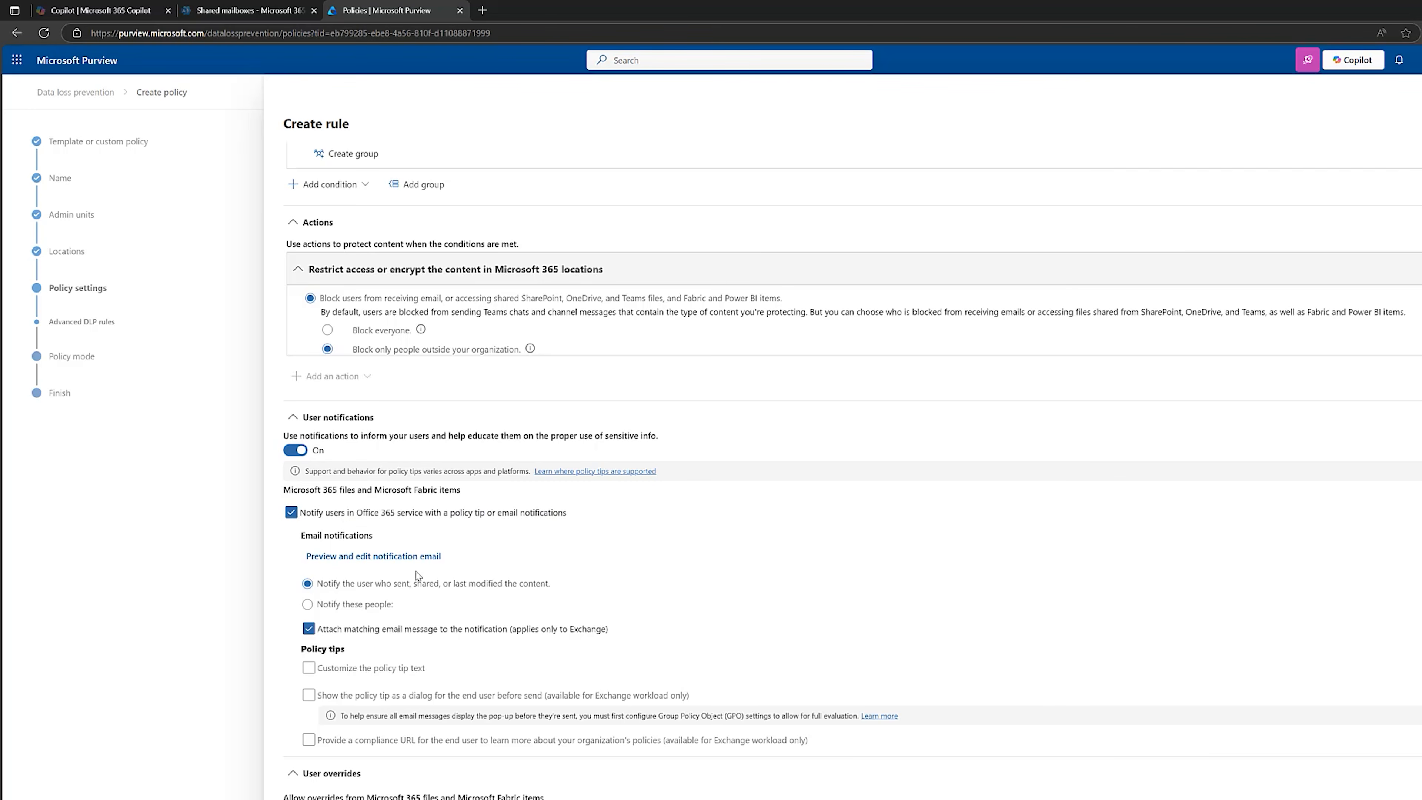
click(400, 557)
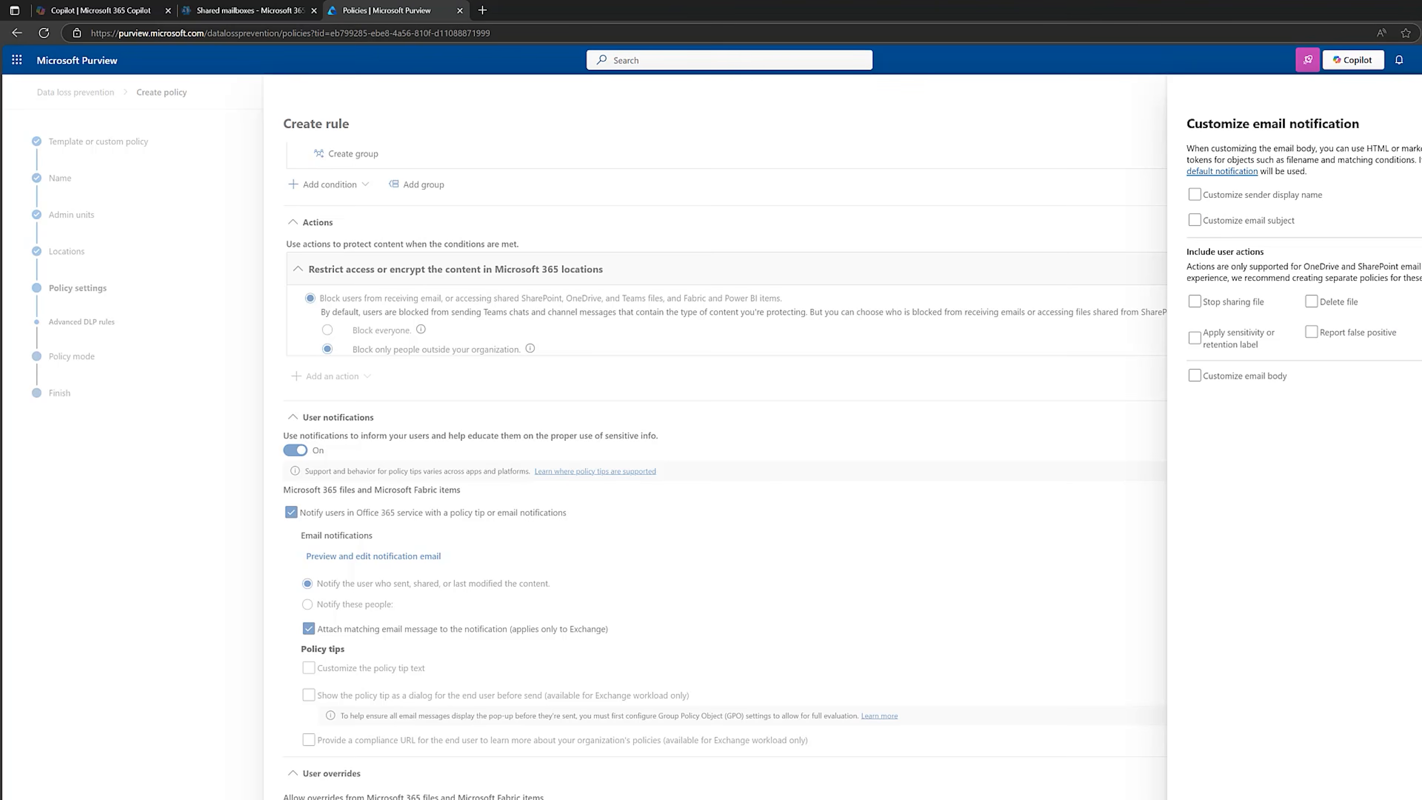
click(1420, 93)
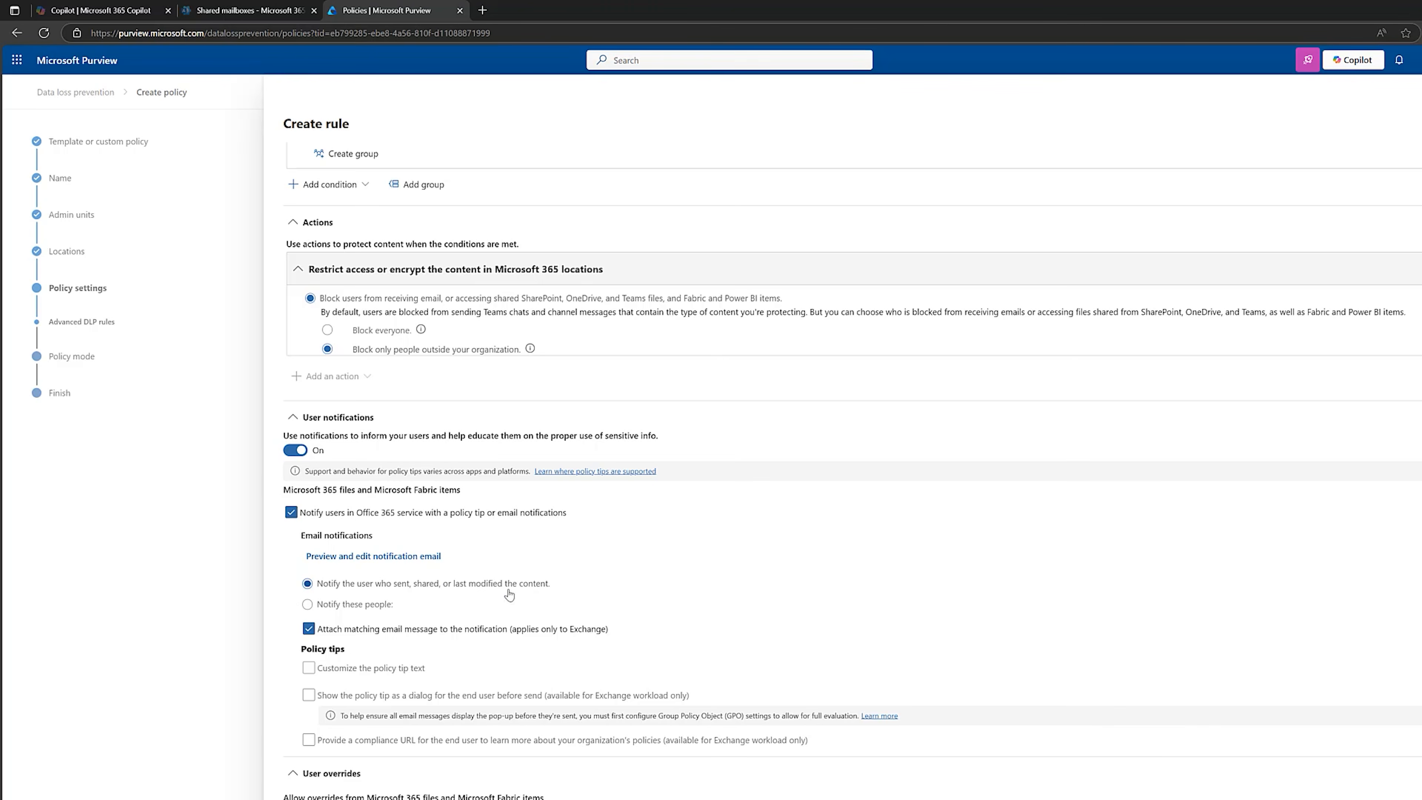
click(329, 607)
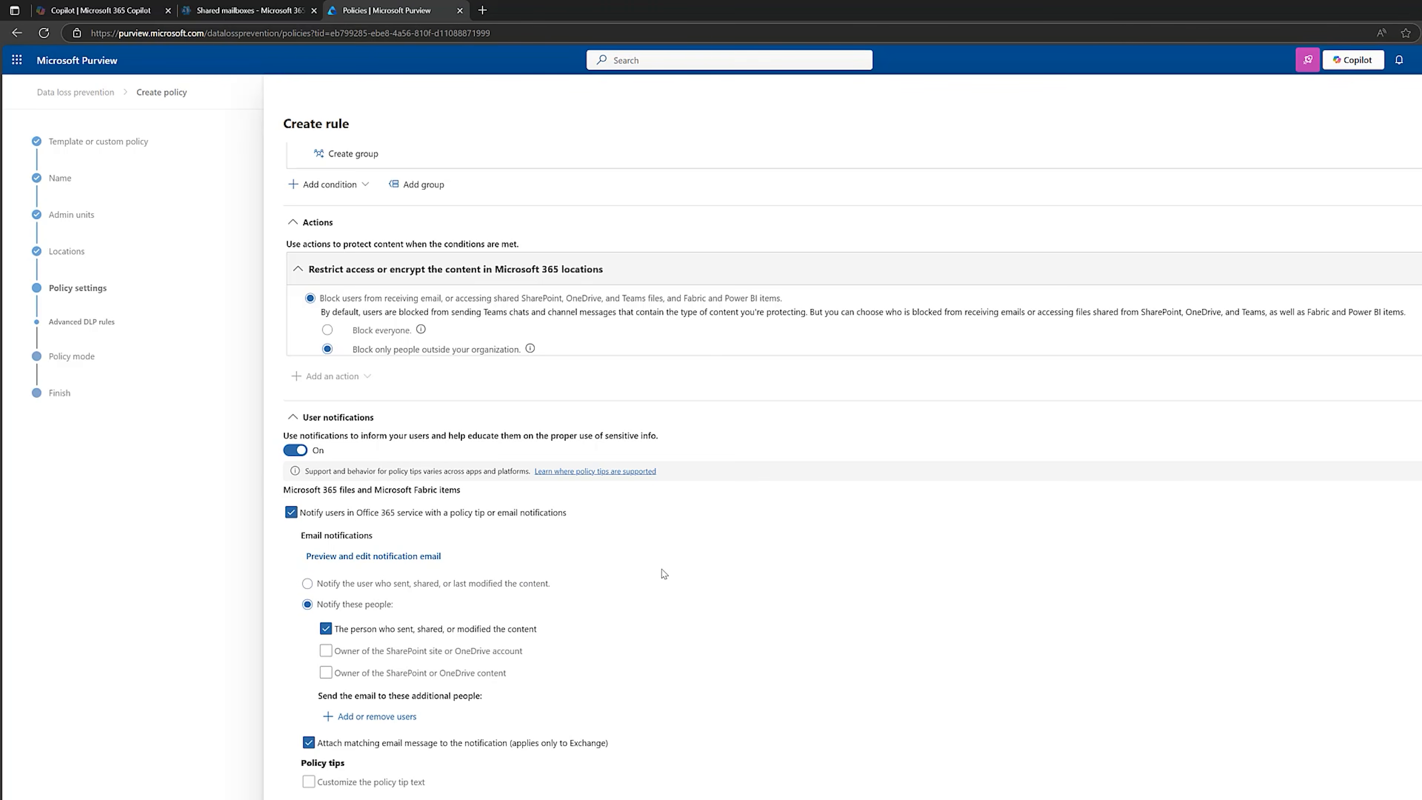
scroll(661, 572, down, 2)
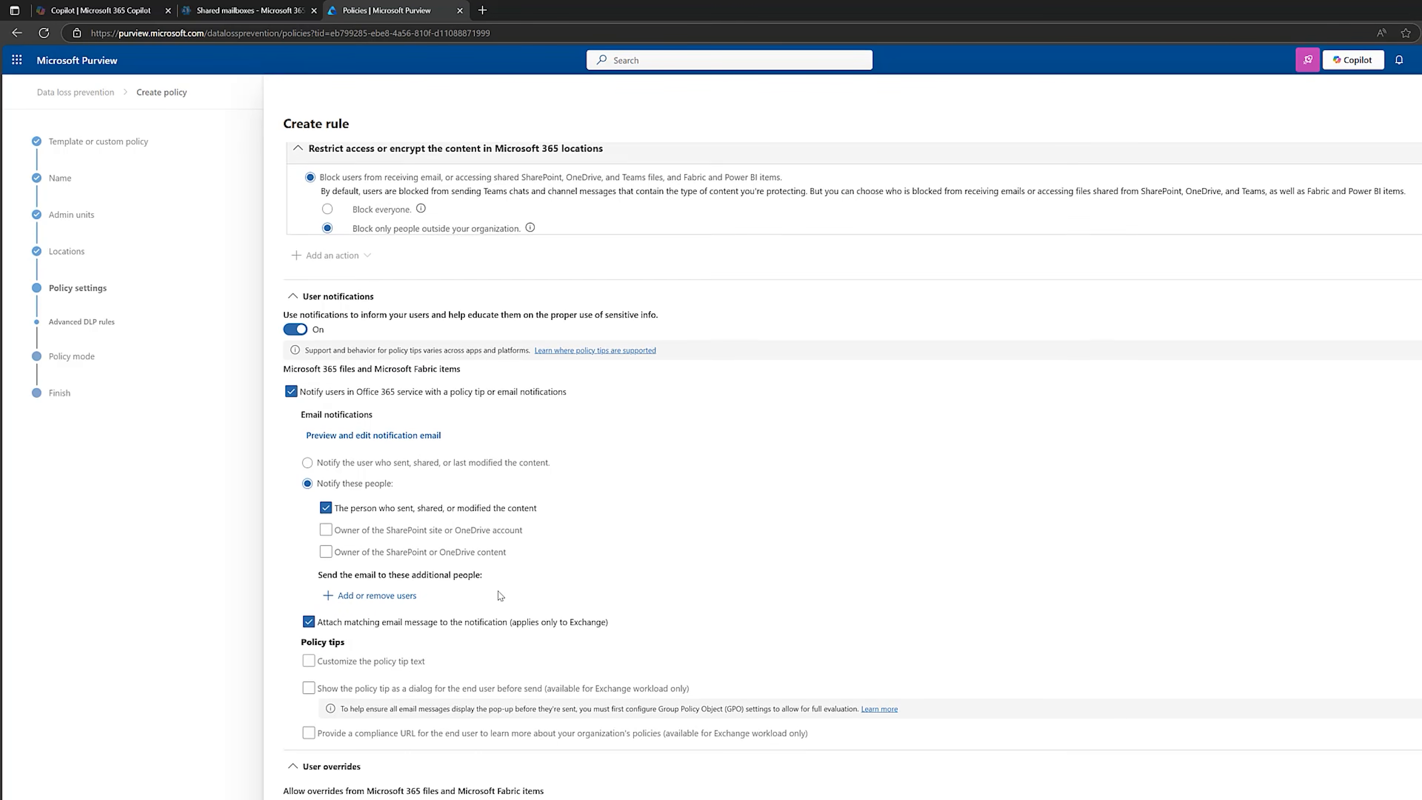
scroll(500, 595, up, 1)
scroll(655, 472, down, 4)
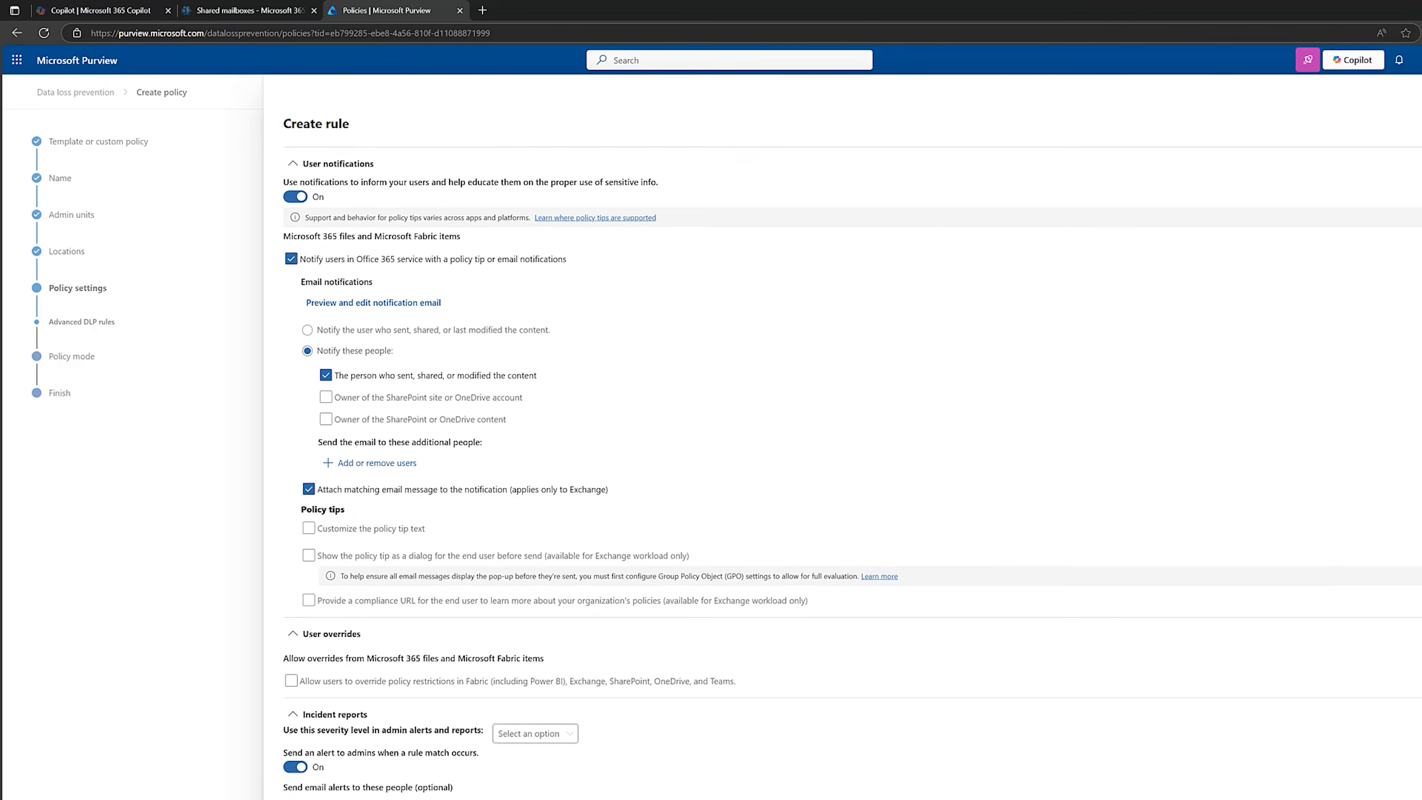
Customize the policy tip text to "This document contains internal client case numbers. Please take extreme care when sharing this data".
click(309, 487)
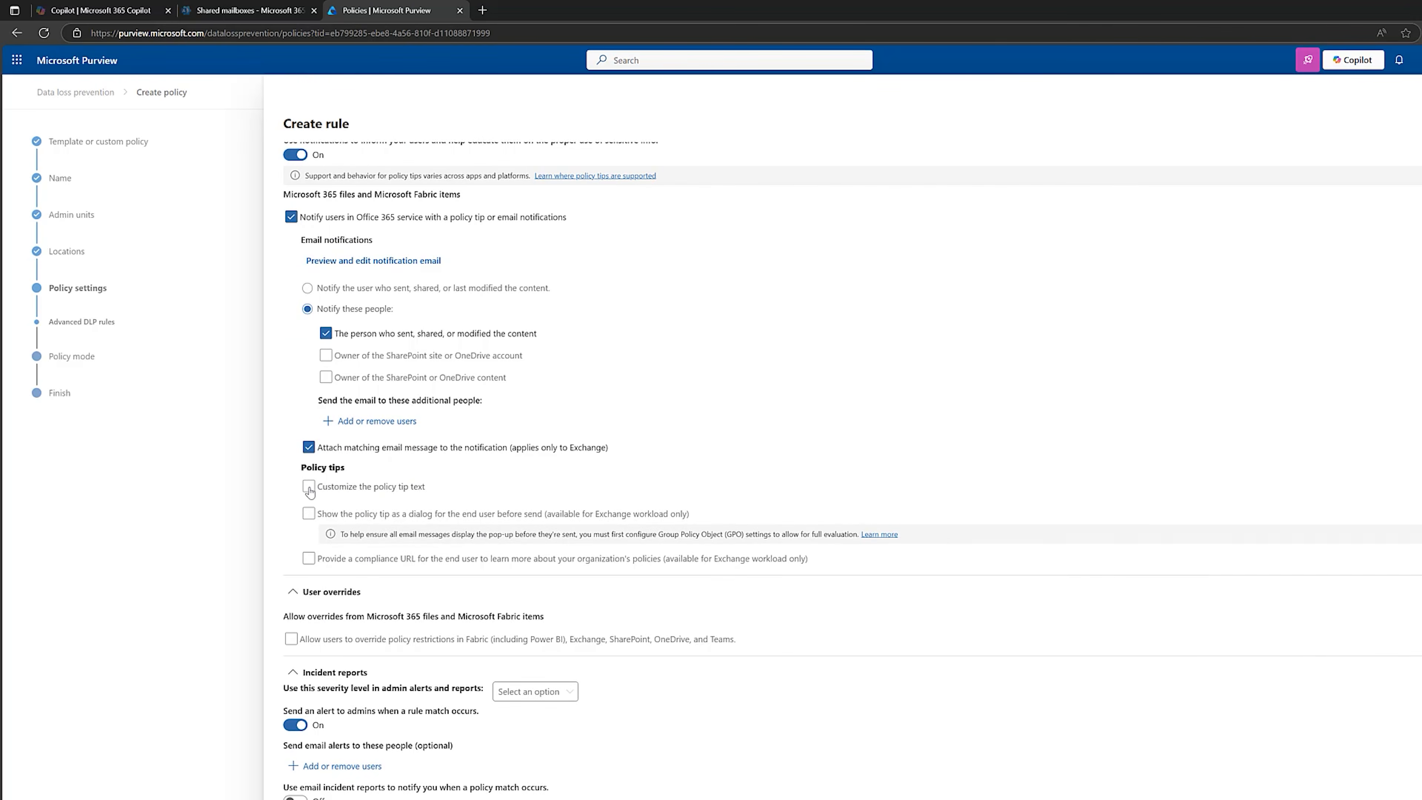
click(404, 503)
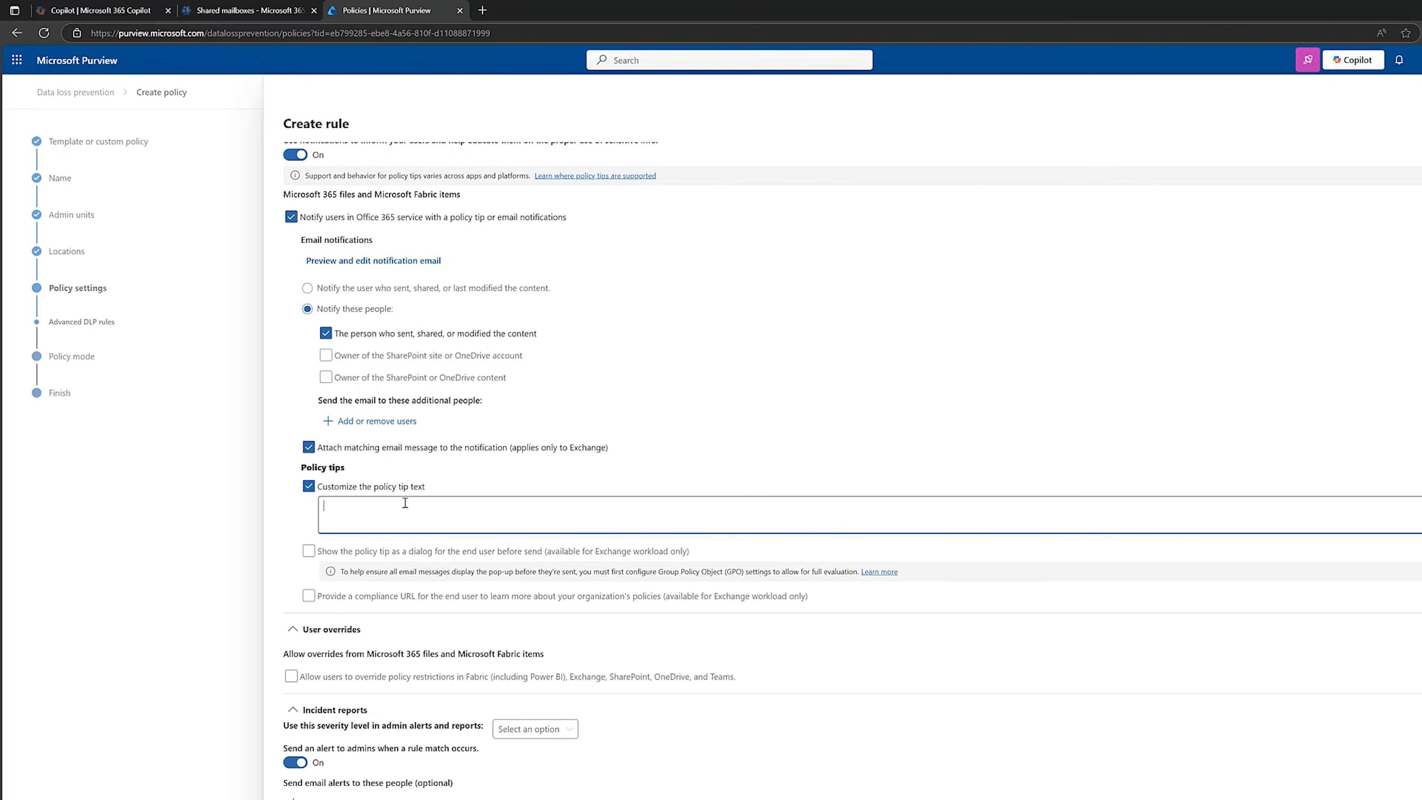
text(This document contains internal client case numbers. Please take extreme care when sharing this data)
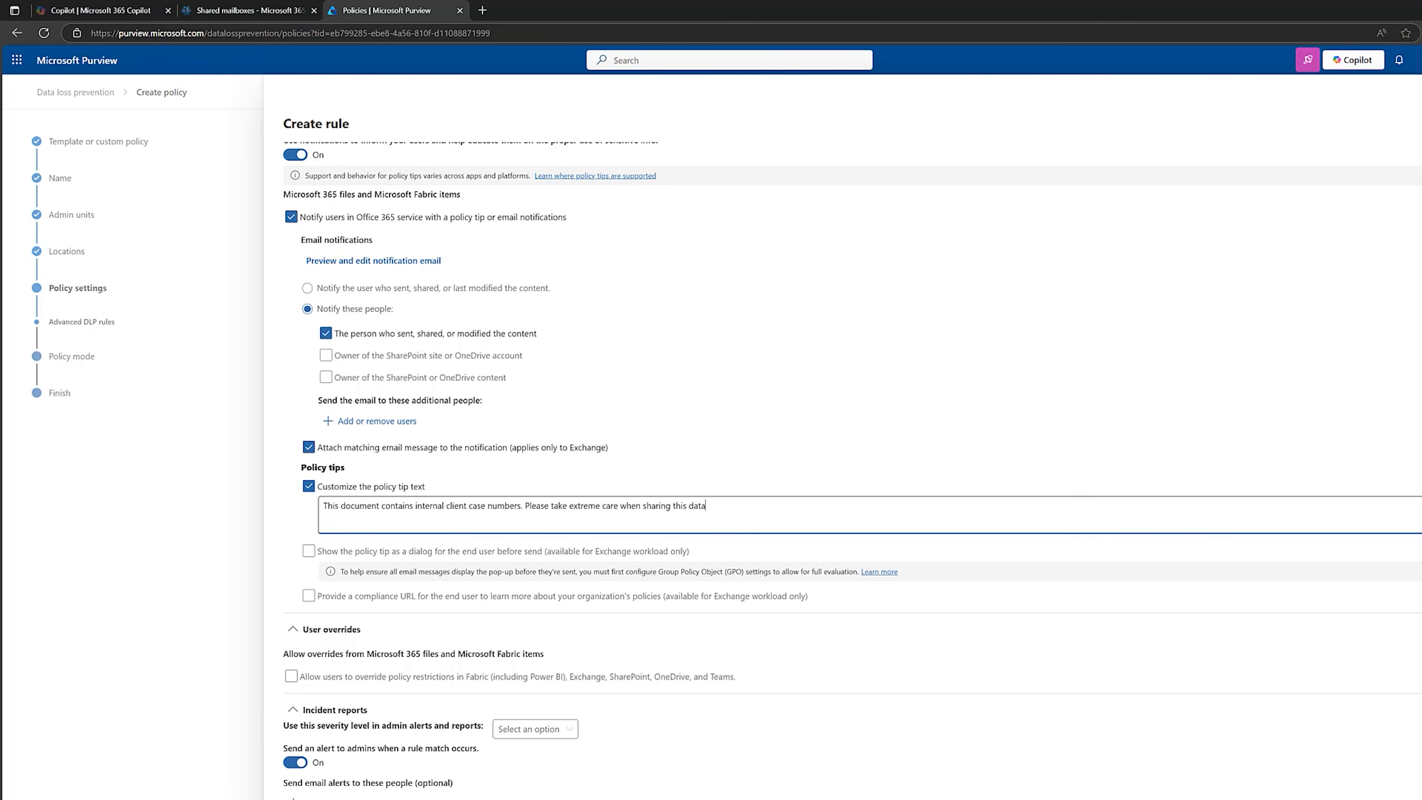
Allow users to override the policy restrictions and require a business justification to override.
scroll(371, 563, down, 2)
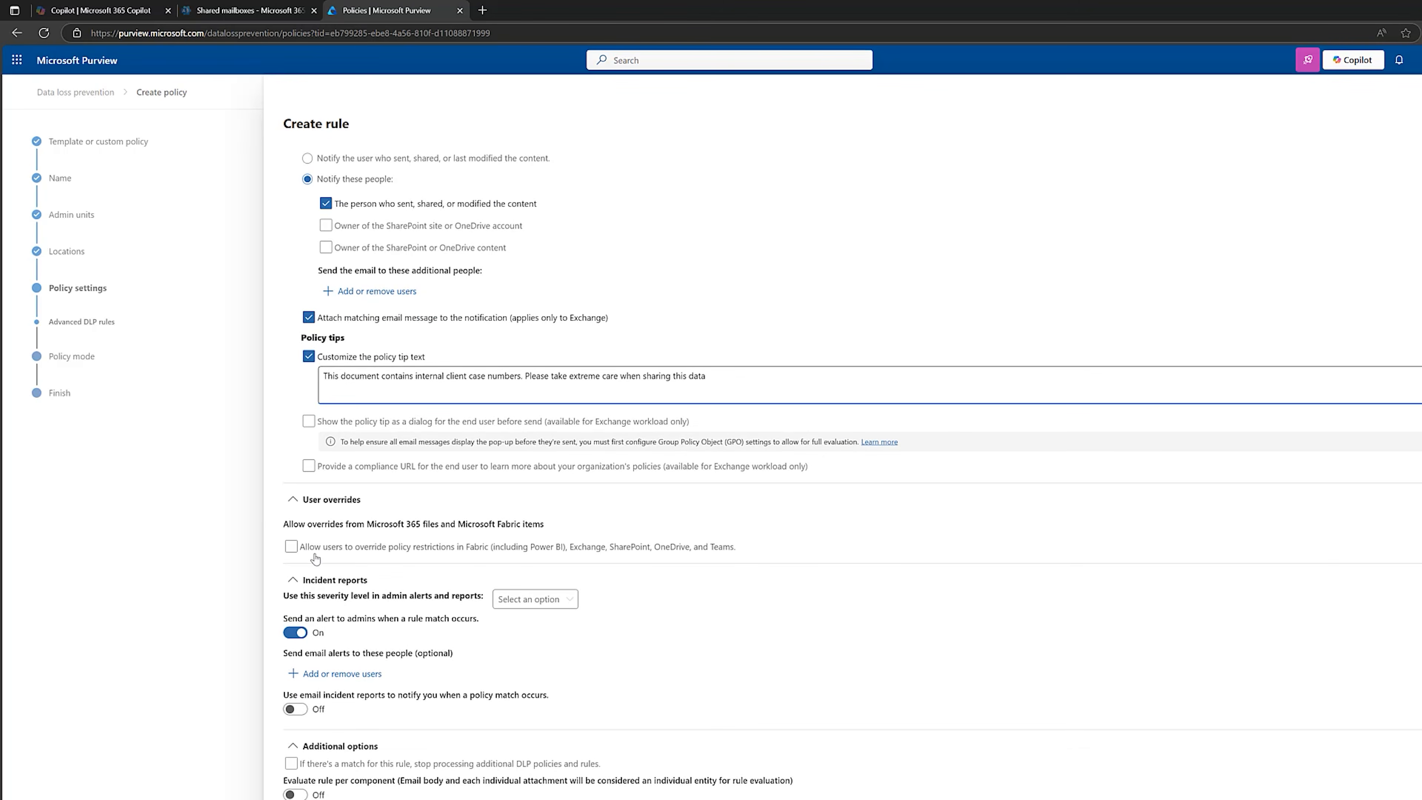
click(292, 547)
click(291, 547)
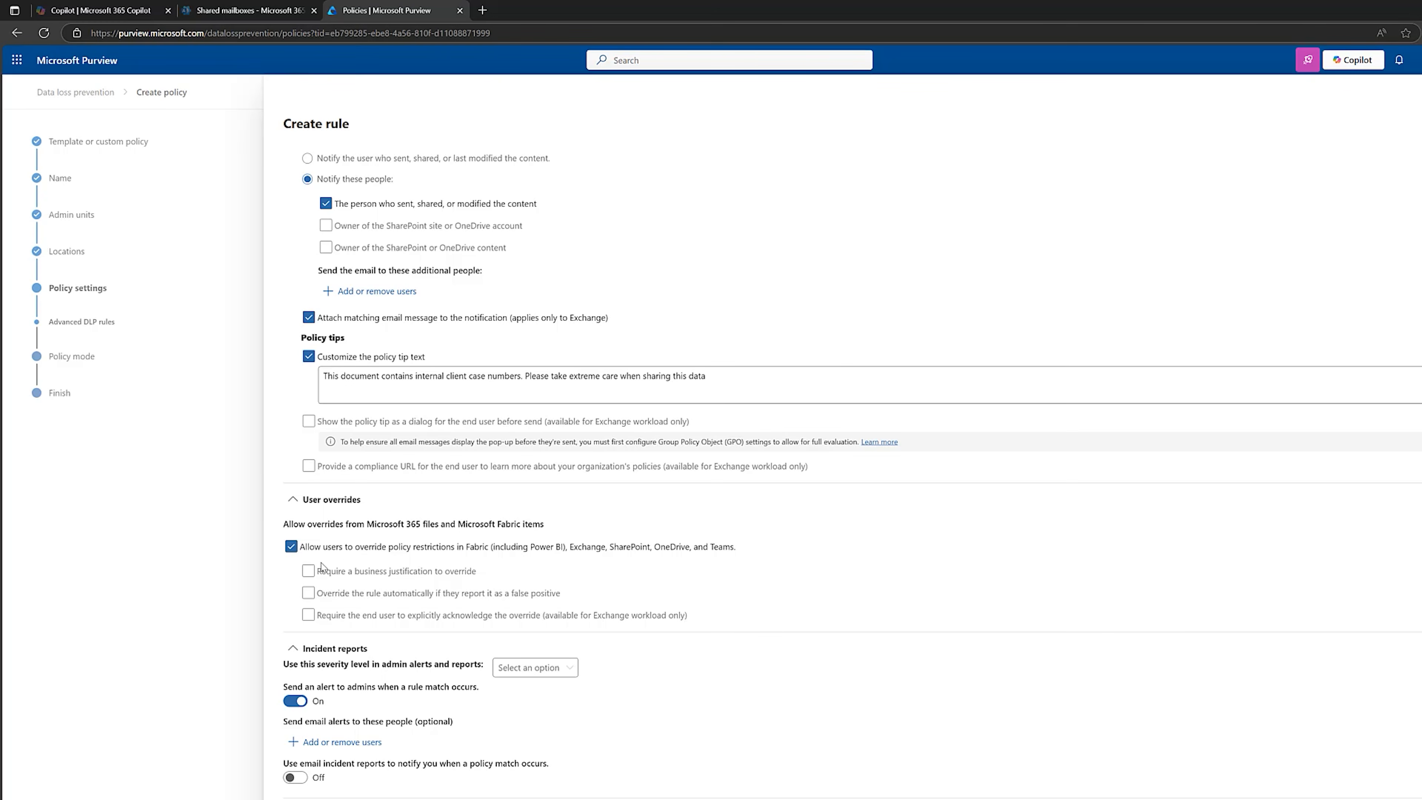
click(309, 572)
Turn on email incident reports for policy matches and set the admin alert severity level to High.
scroll(883, 663, down, 2)
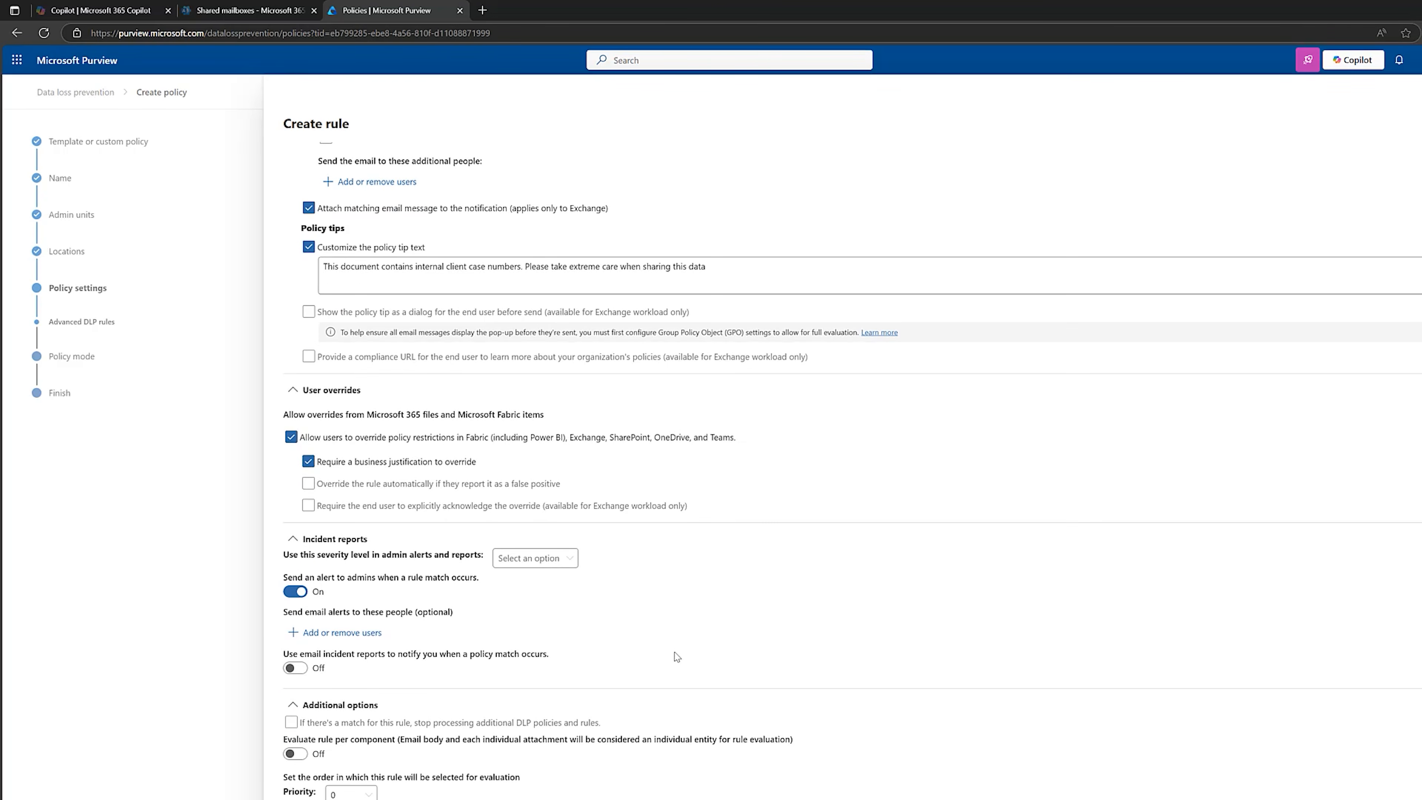
click(290, 668)
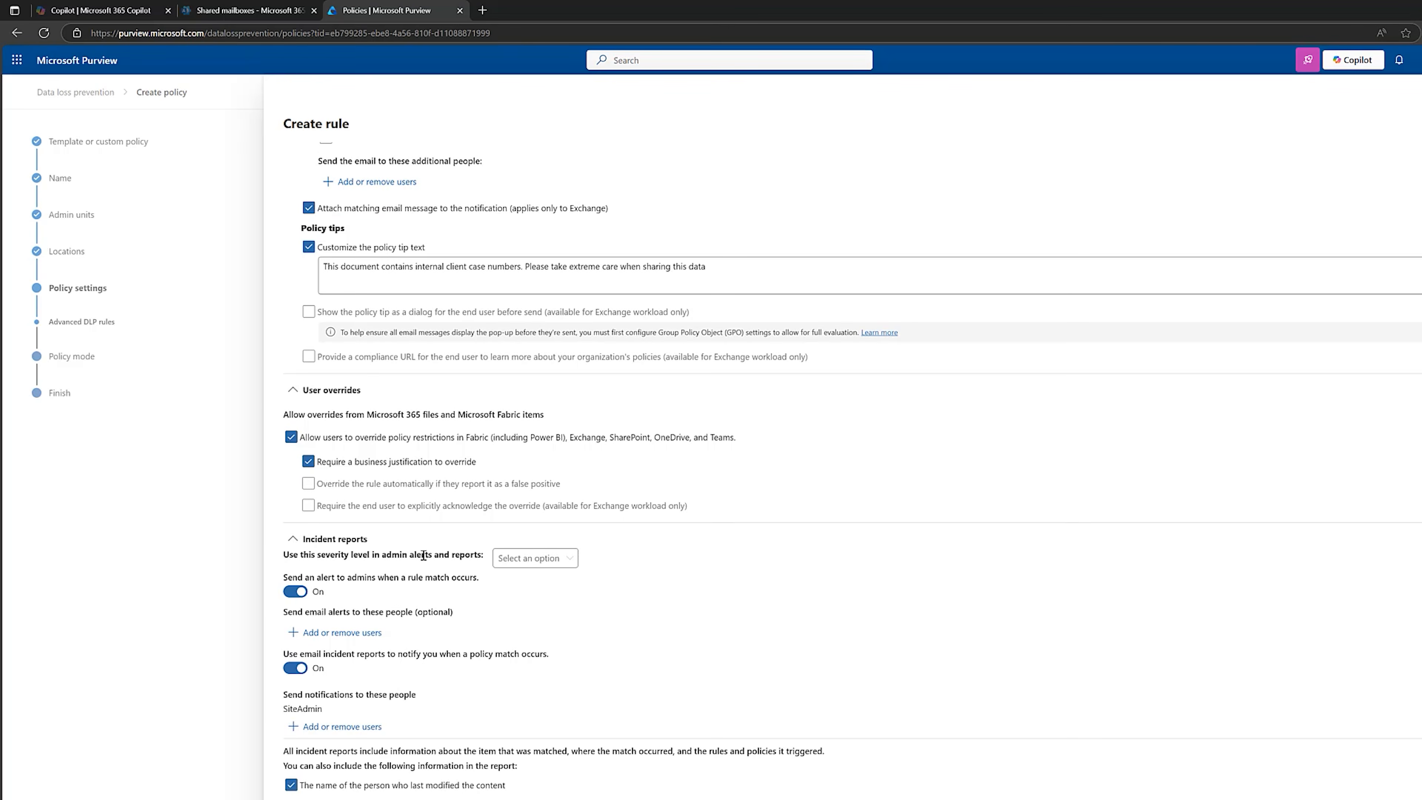
click(531, 558)
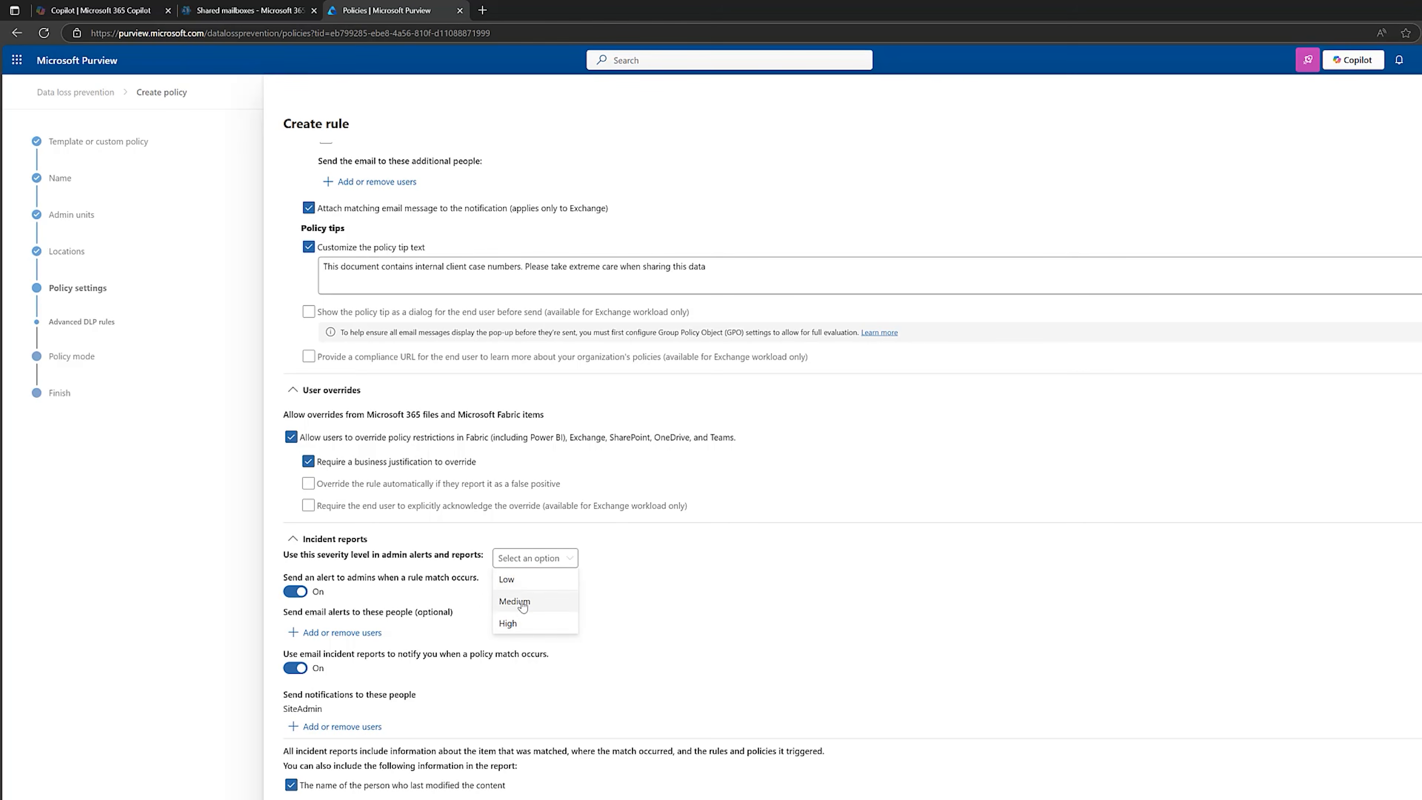
click(509, 621)
click(625, 627)
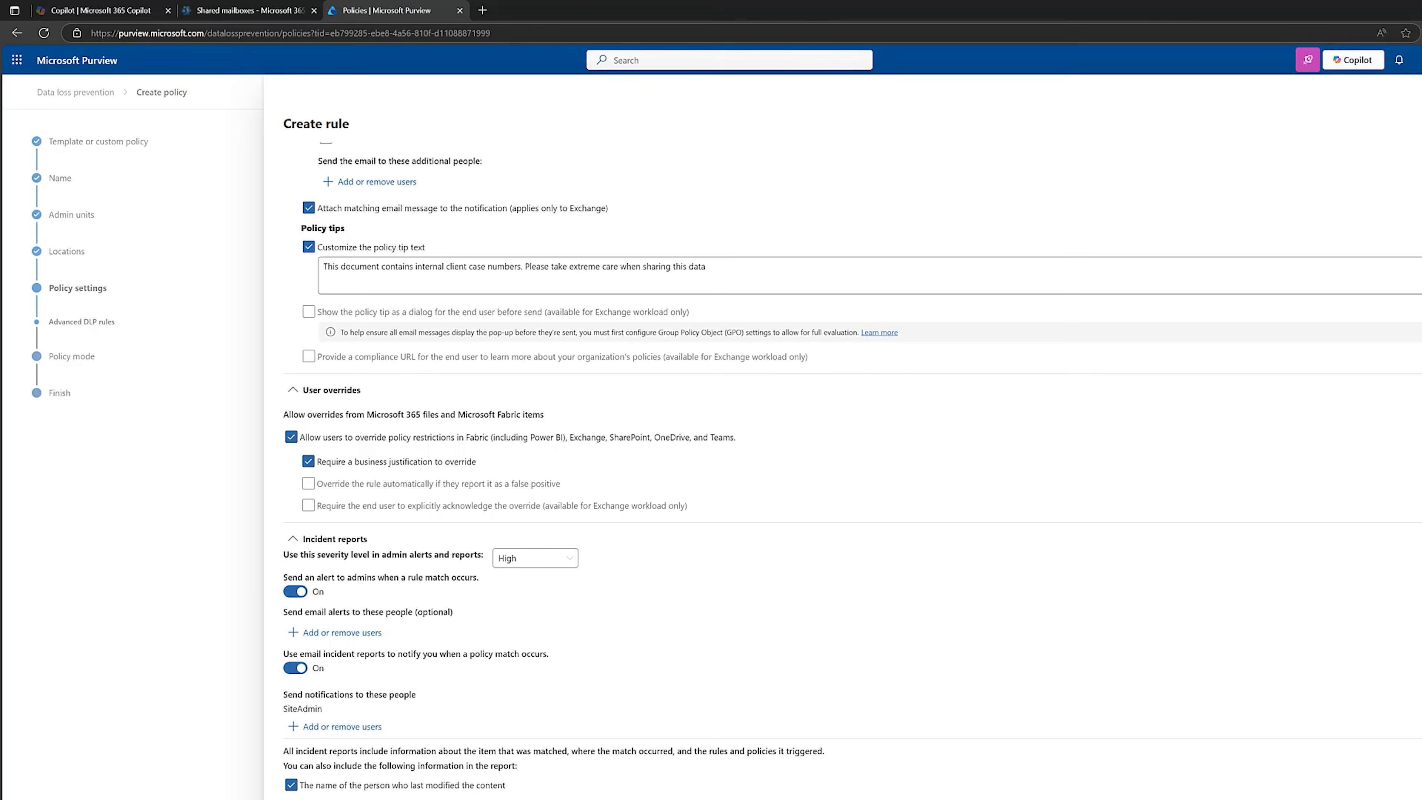
scroll(495, 417, down, 2)
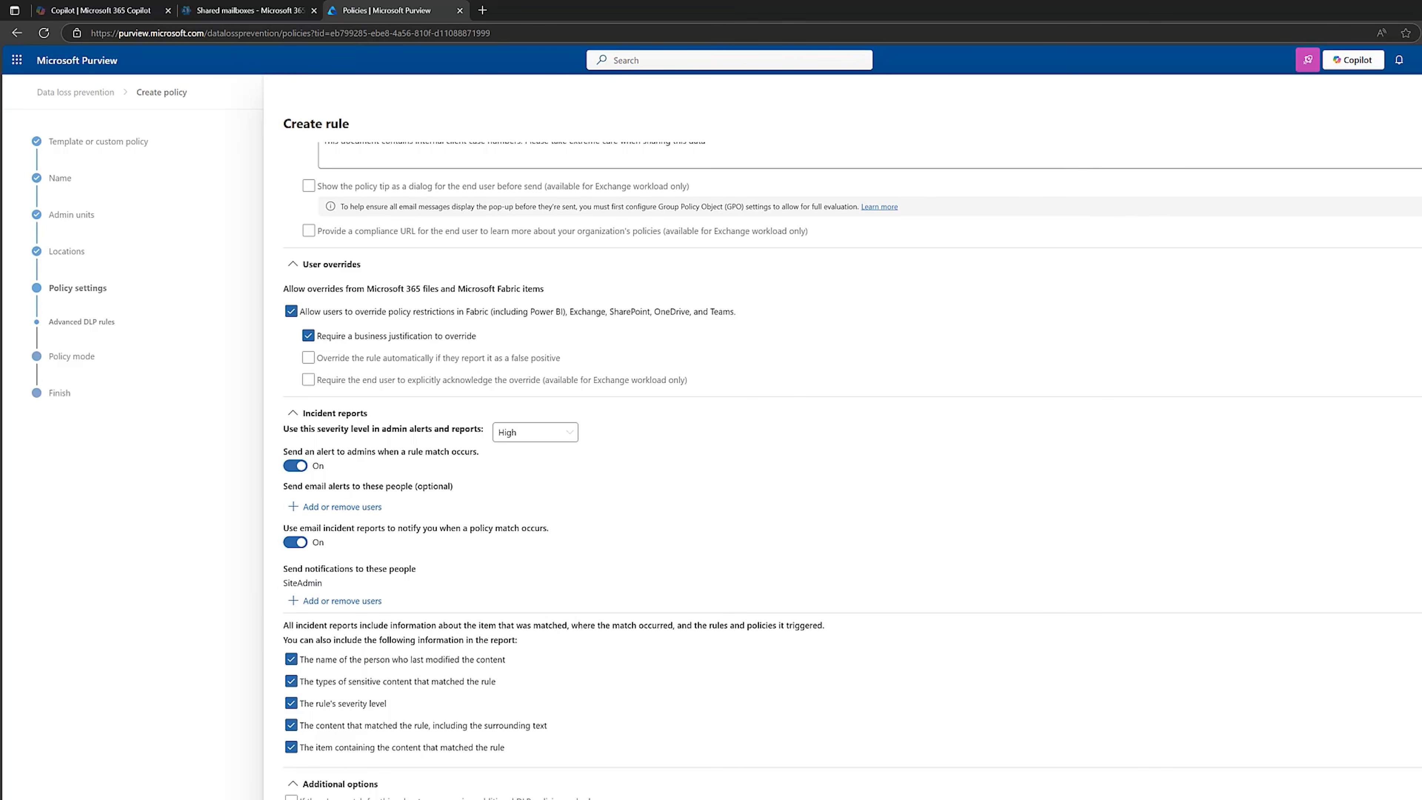
scroll(951, 792, down, 1)
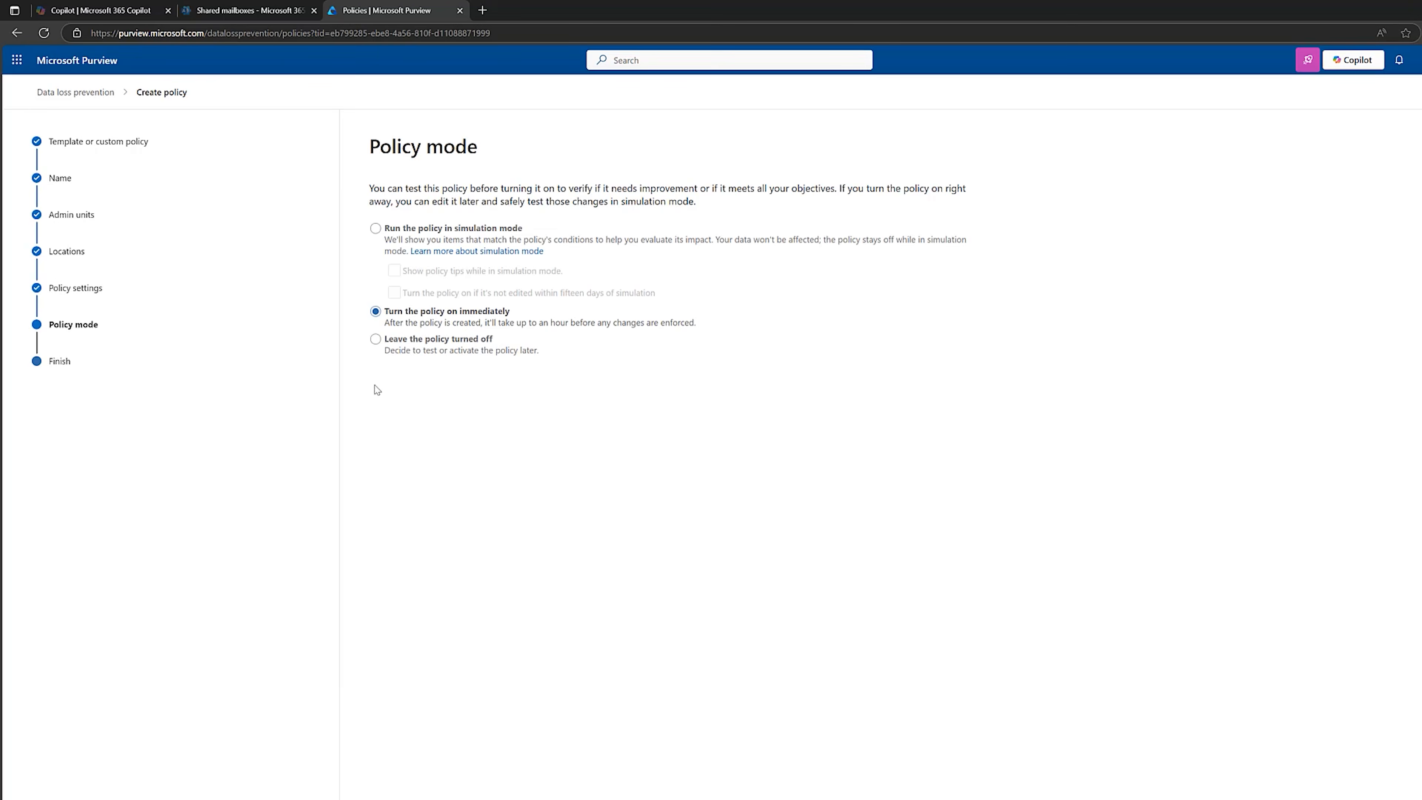
Set the policy mode to turn the policy on immediately and finish creating the client case policy.
click(376, 228)
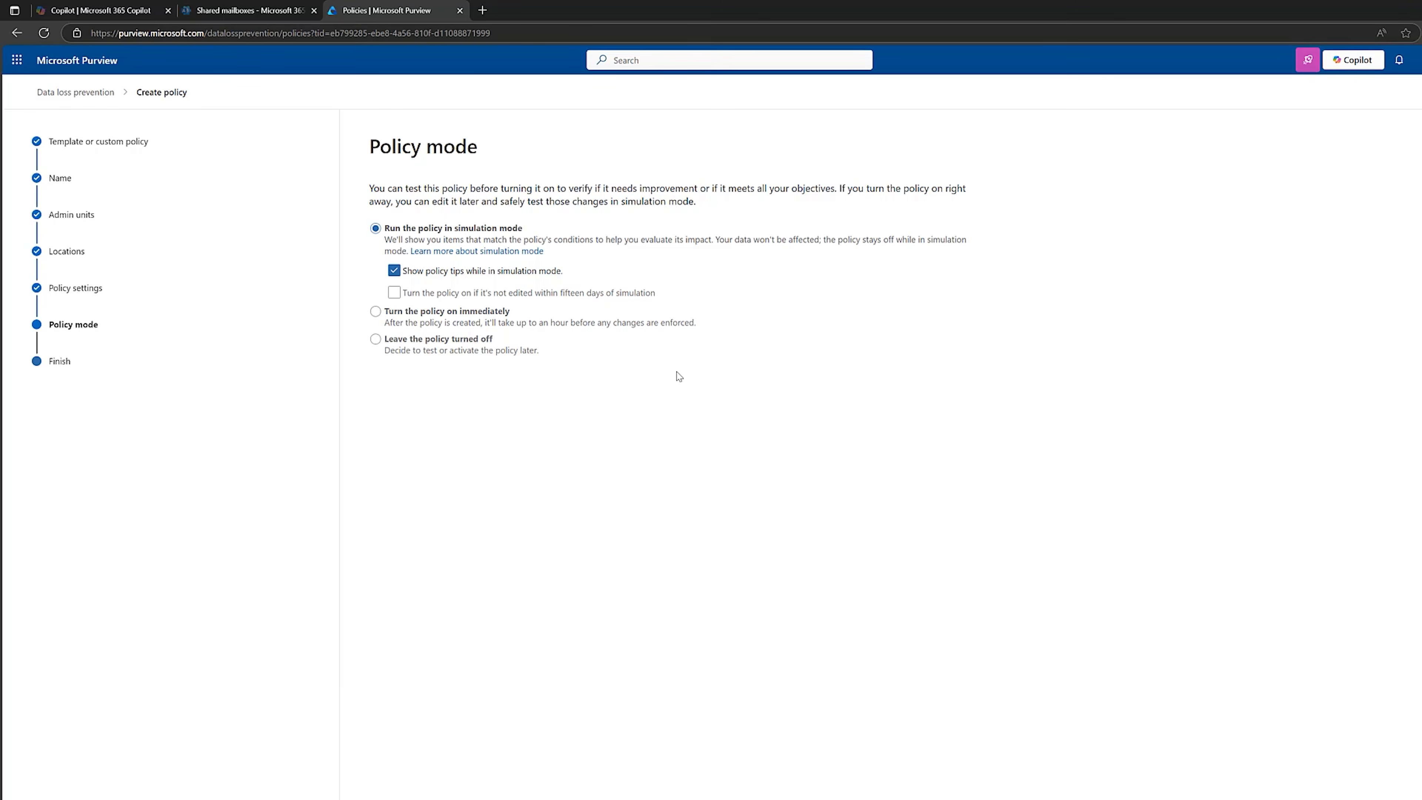
click(375, 311)
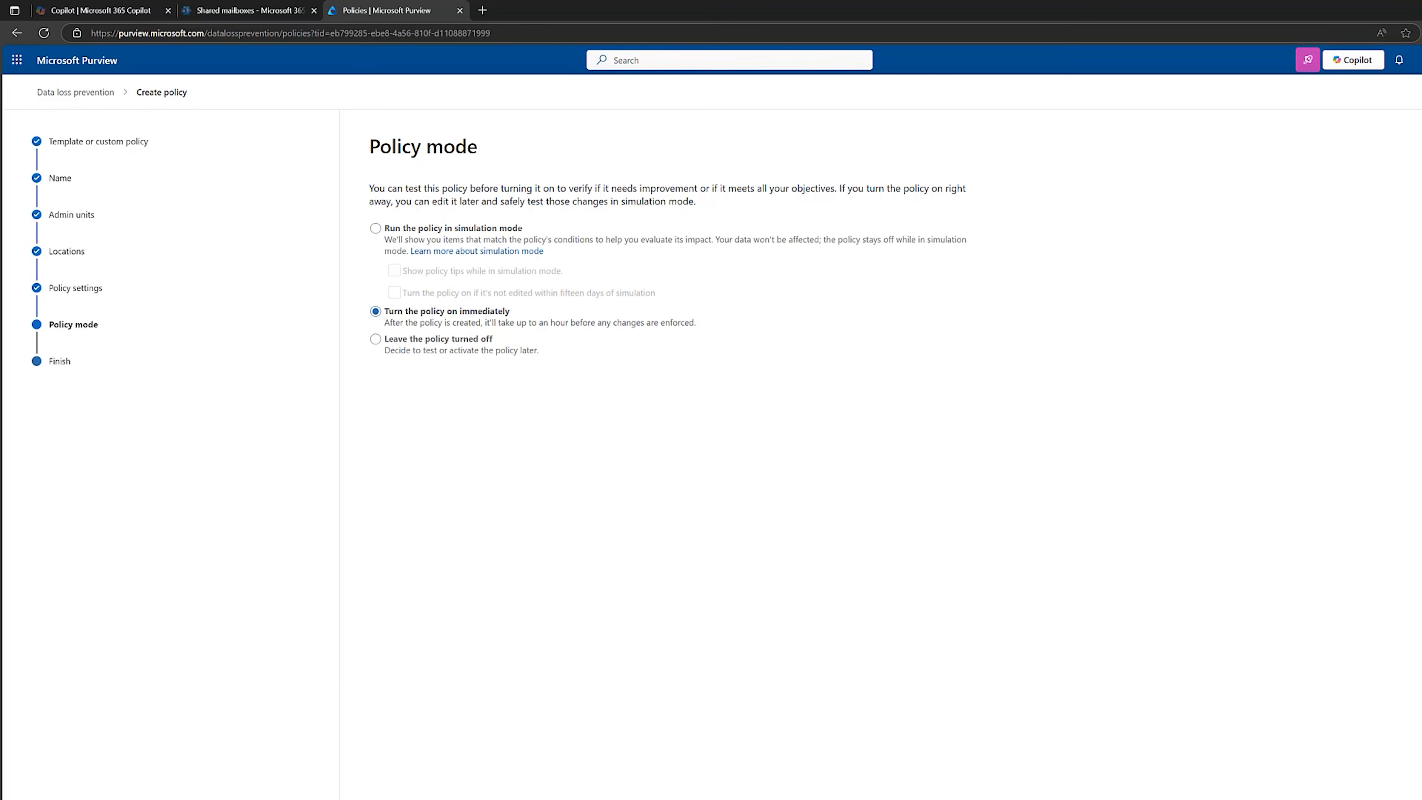
click(475, 700)
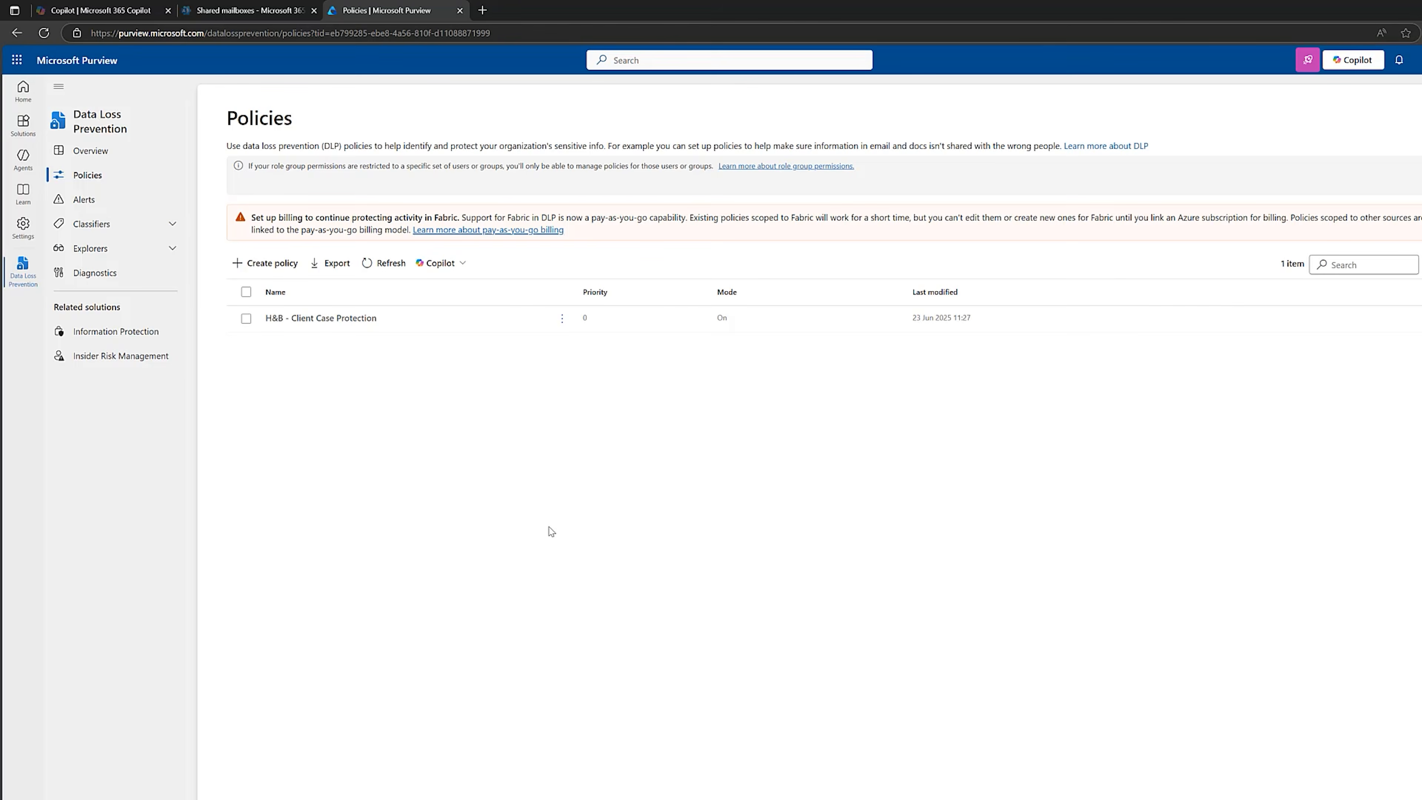
Start a second DLP policy using the Custom category's Custom policy template.
click(268, 263)
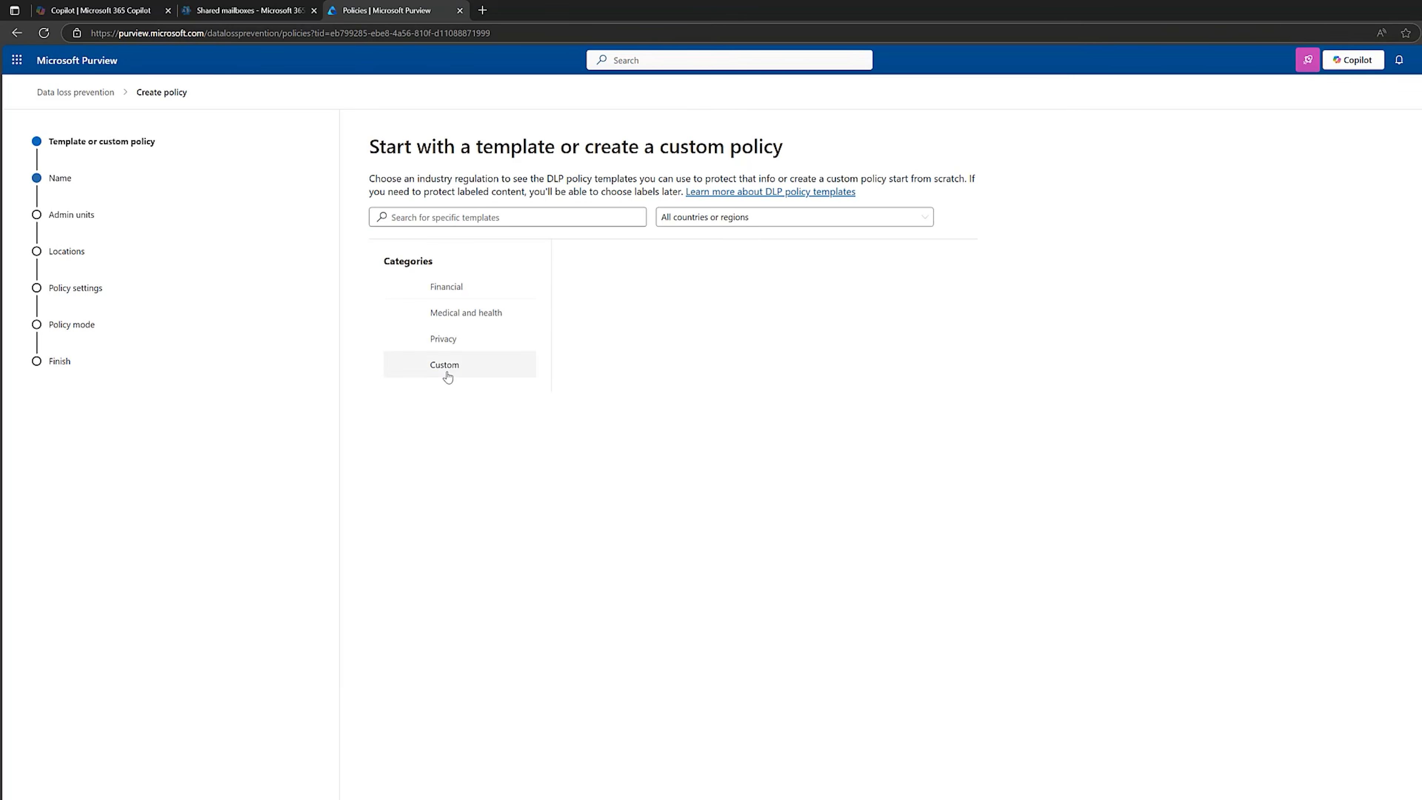
click(446, 369)
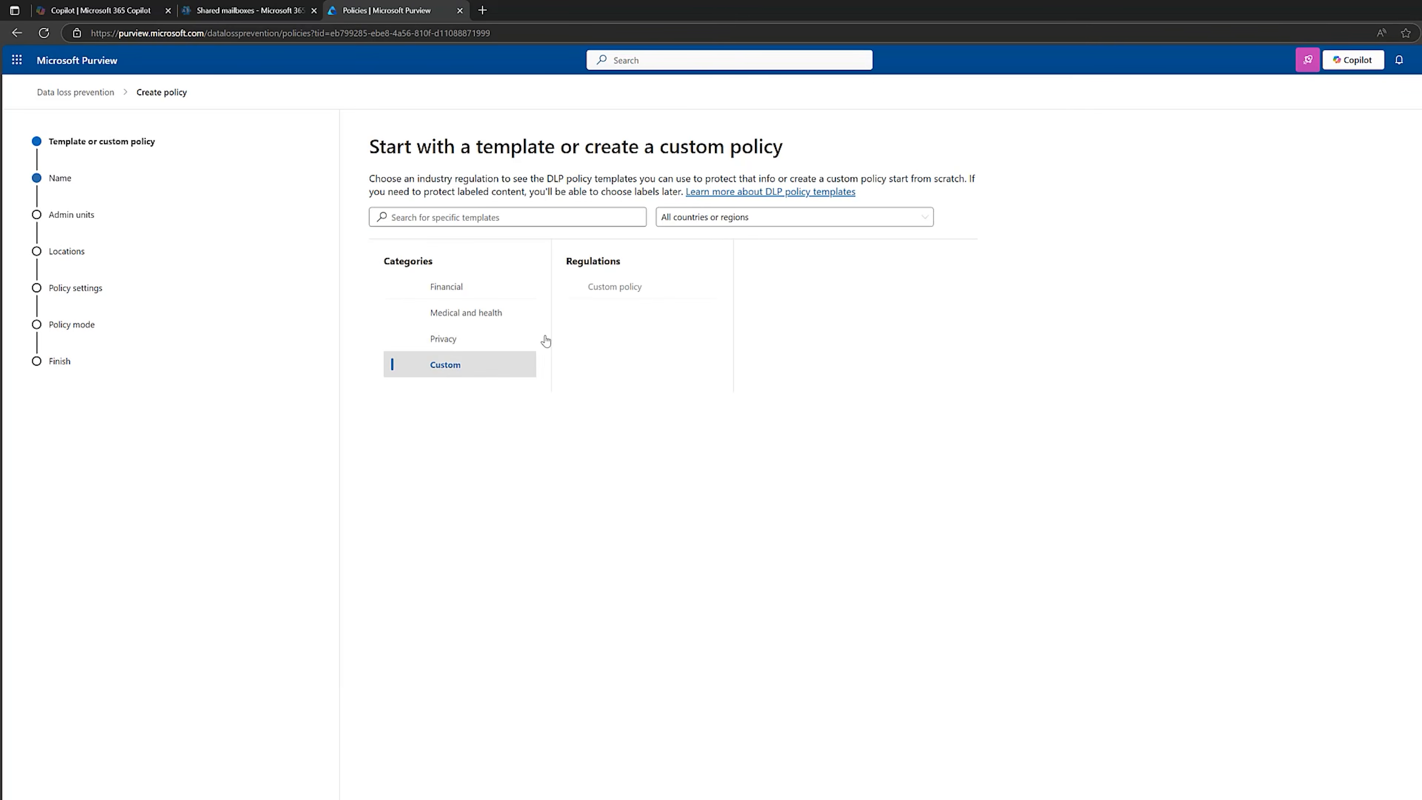
click(404, 786)
Replace the default name and description of the new custom DLP policy with the prepared texts.
key(ctrl+shift+Left)
key(ctrl+shift+Left)
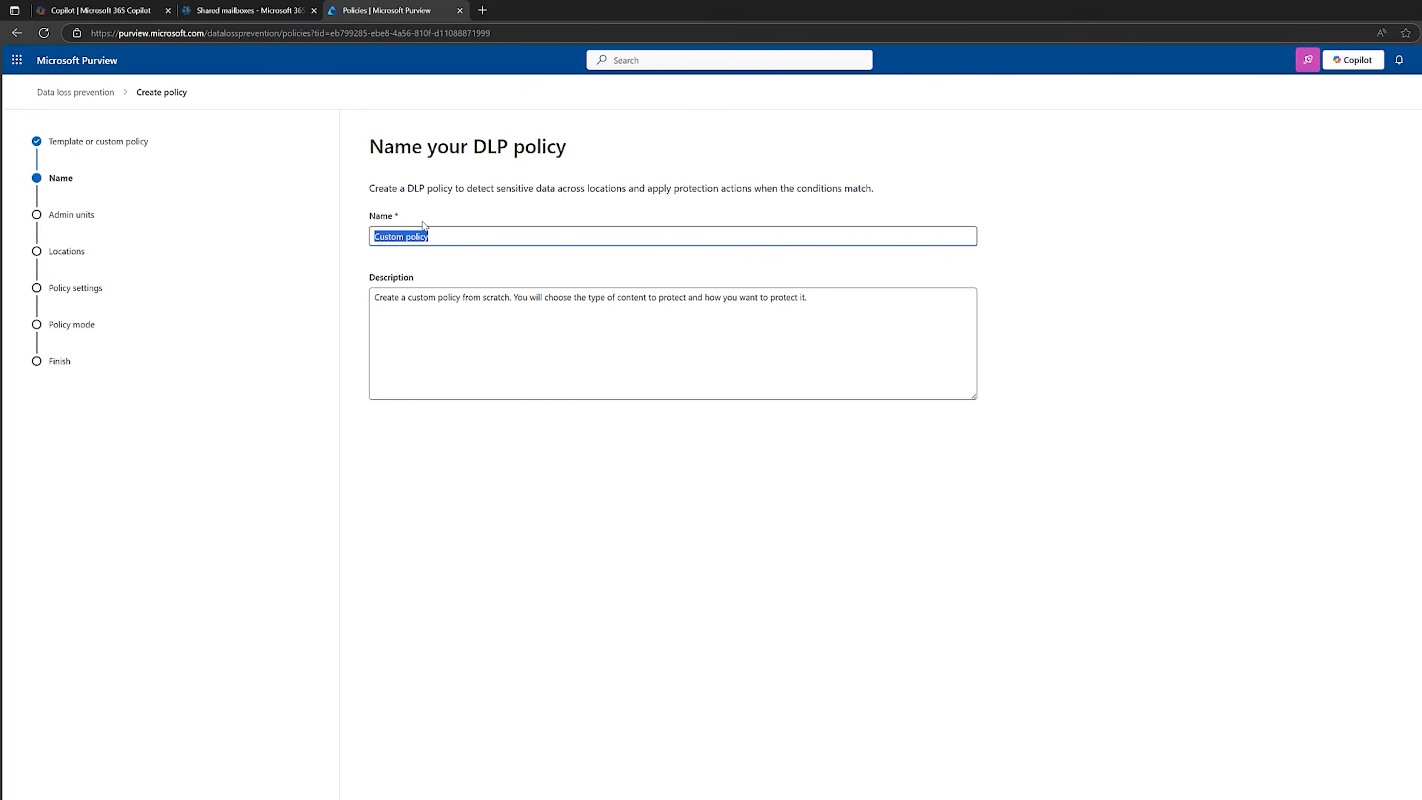
text(H&B - Legal Contract Templates)
click(833, 303)
key(ctrl+a)
text(To protect our legal contract templates)
click(459, 796)
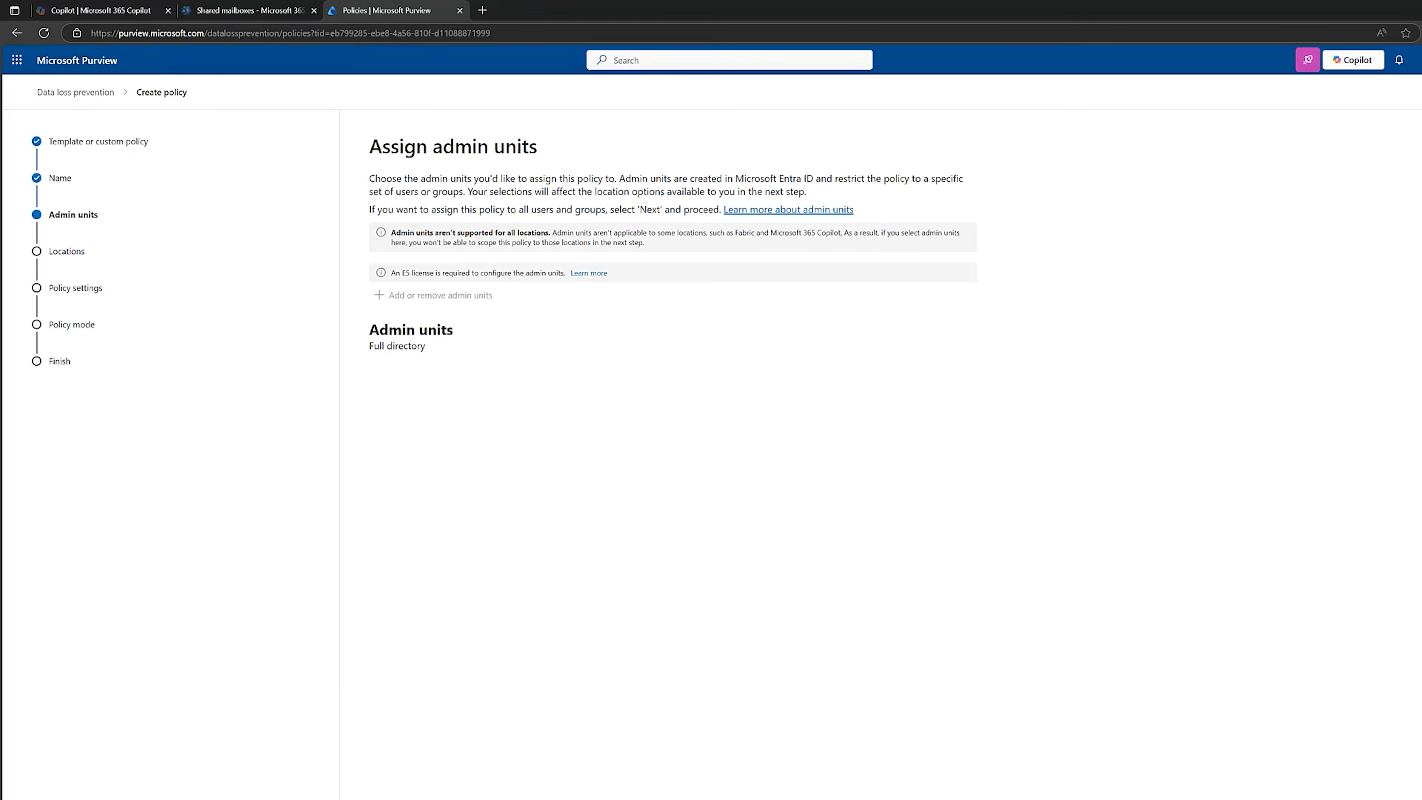
Keep the full directory scope and exclude Devices, Instances and On-premises repositories from the policy's locations.
click(460, 795)
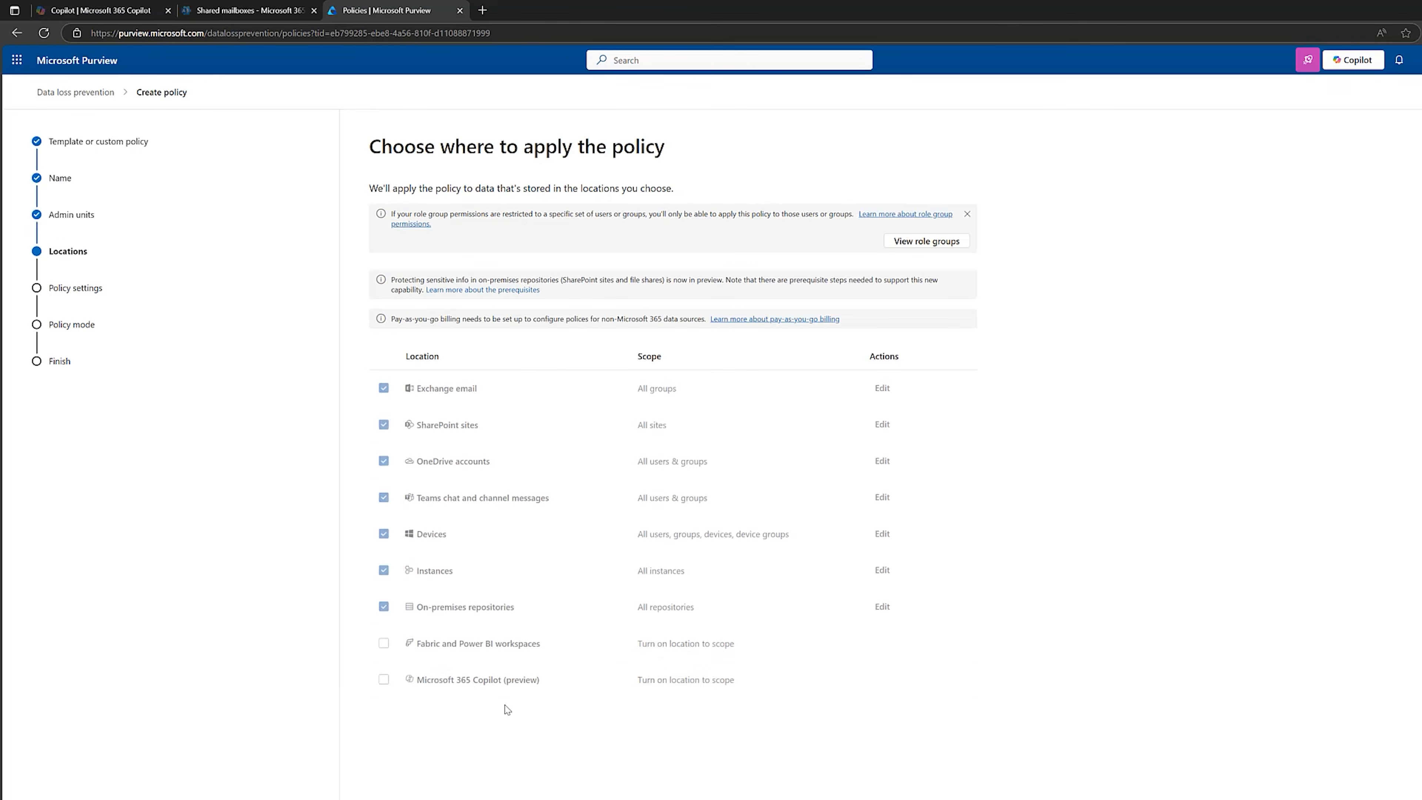
click(383, 534)
click(383, 570)
click(383, 607)
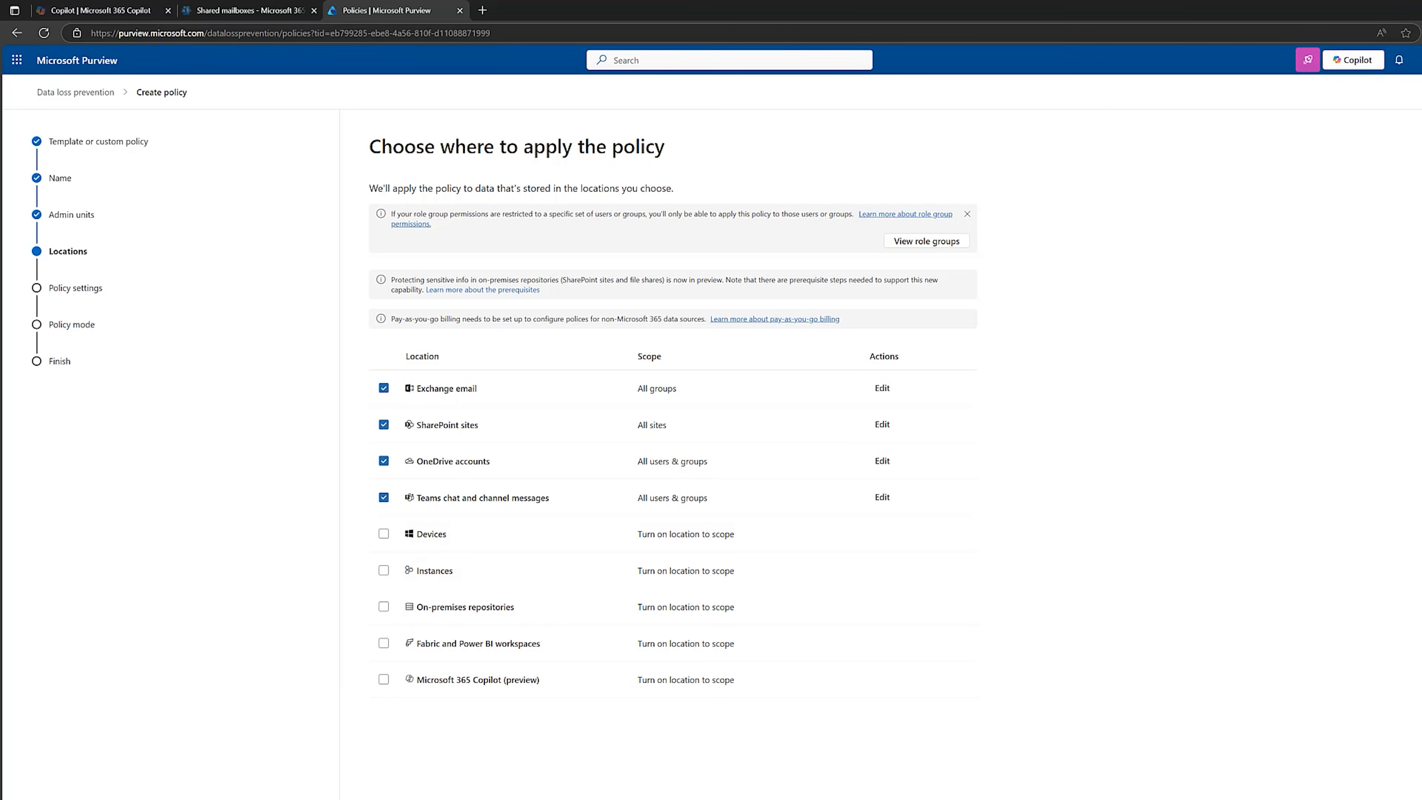
click(460, 797)
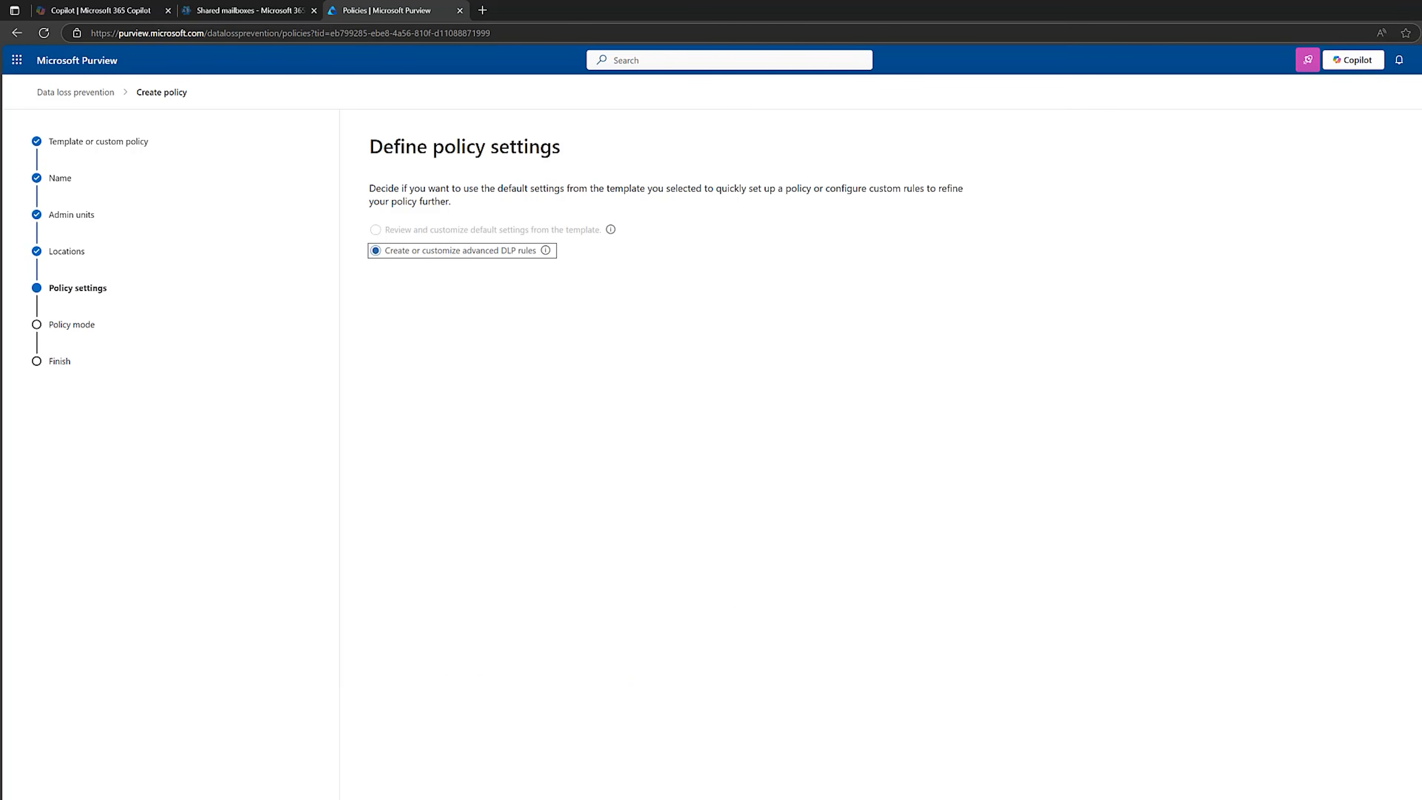
Create an advanced DLP rule named "Block External Sharing of Legal Contract Templates".
click(450, 794)
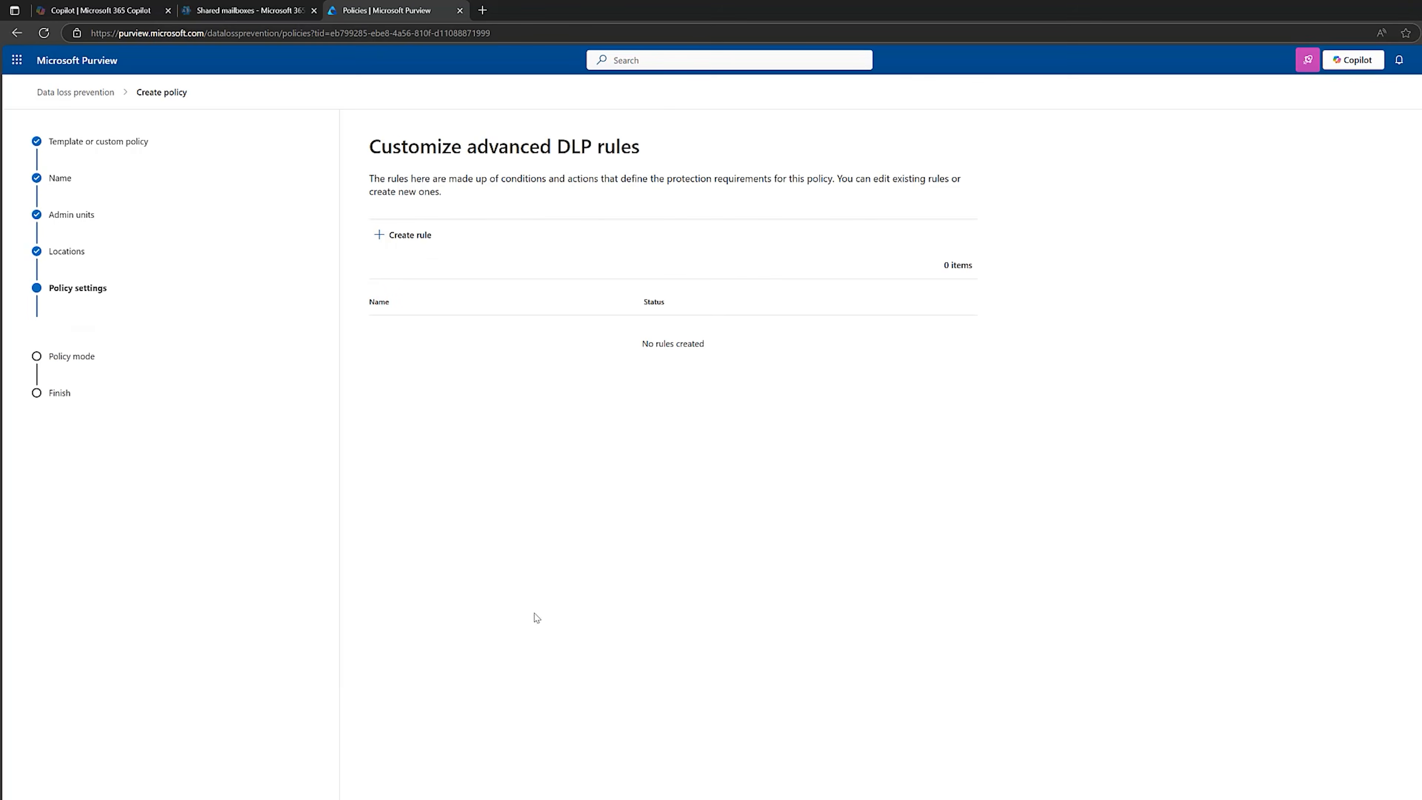
click(406, 248)
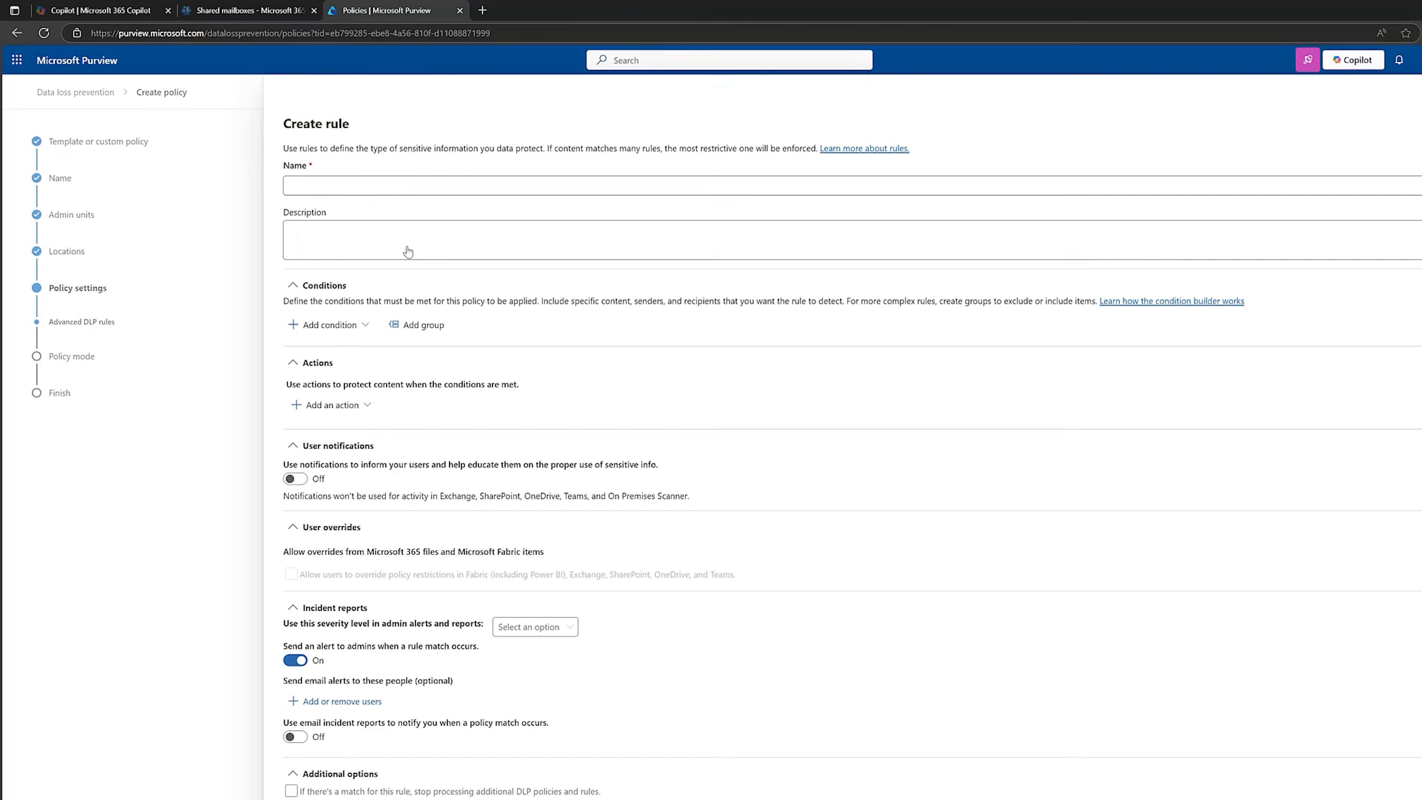
click(398, 184)
text(Block External Sharing of Legal Contract Templates)
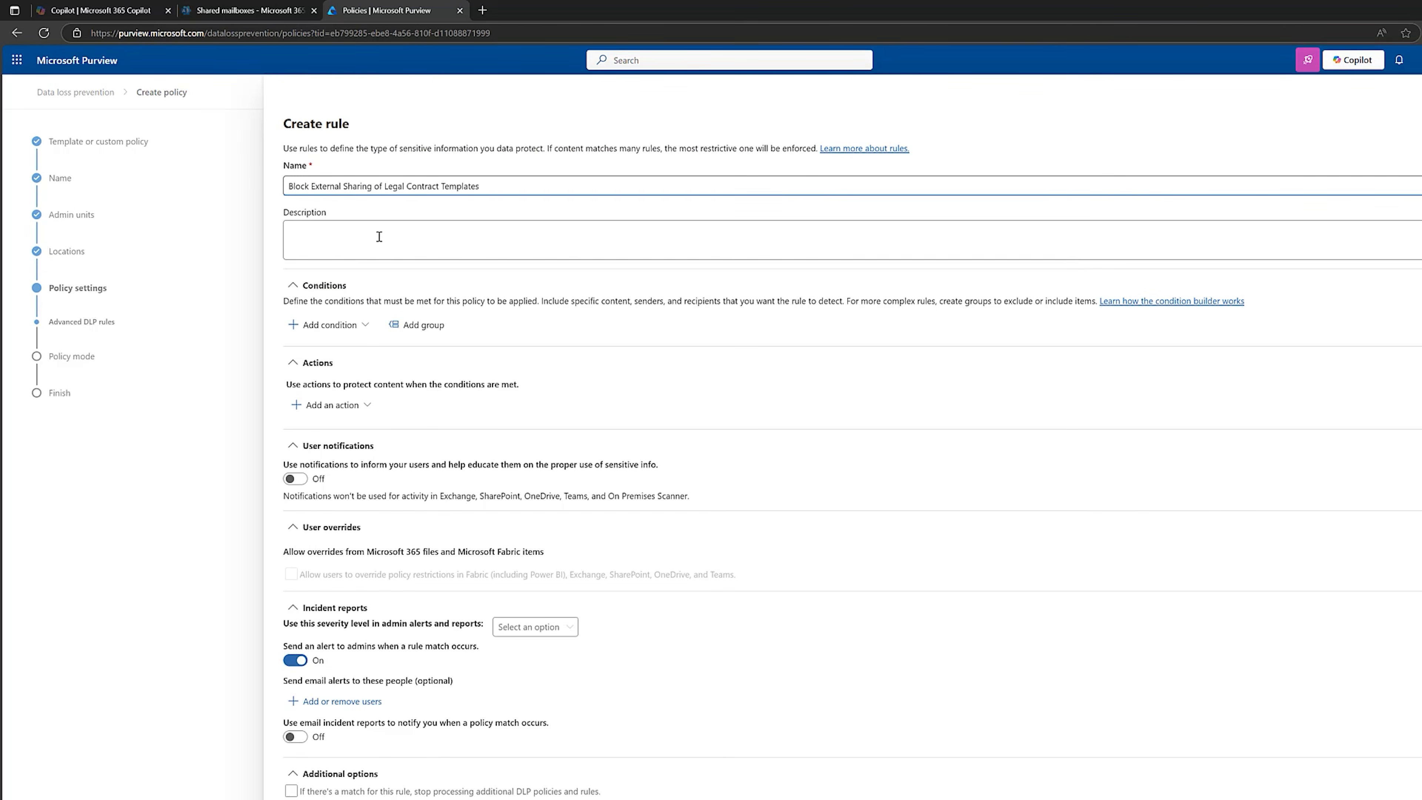
Add a condition to the contract templates rule that content is shared from Microsoft 365 with people outside my organization.
click(334, 325)
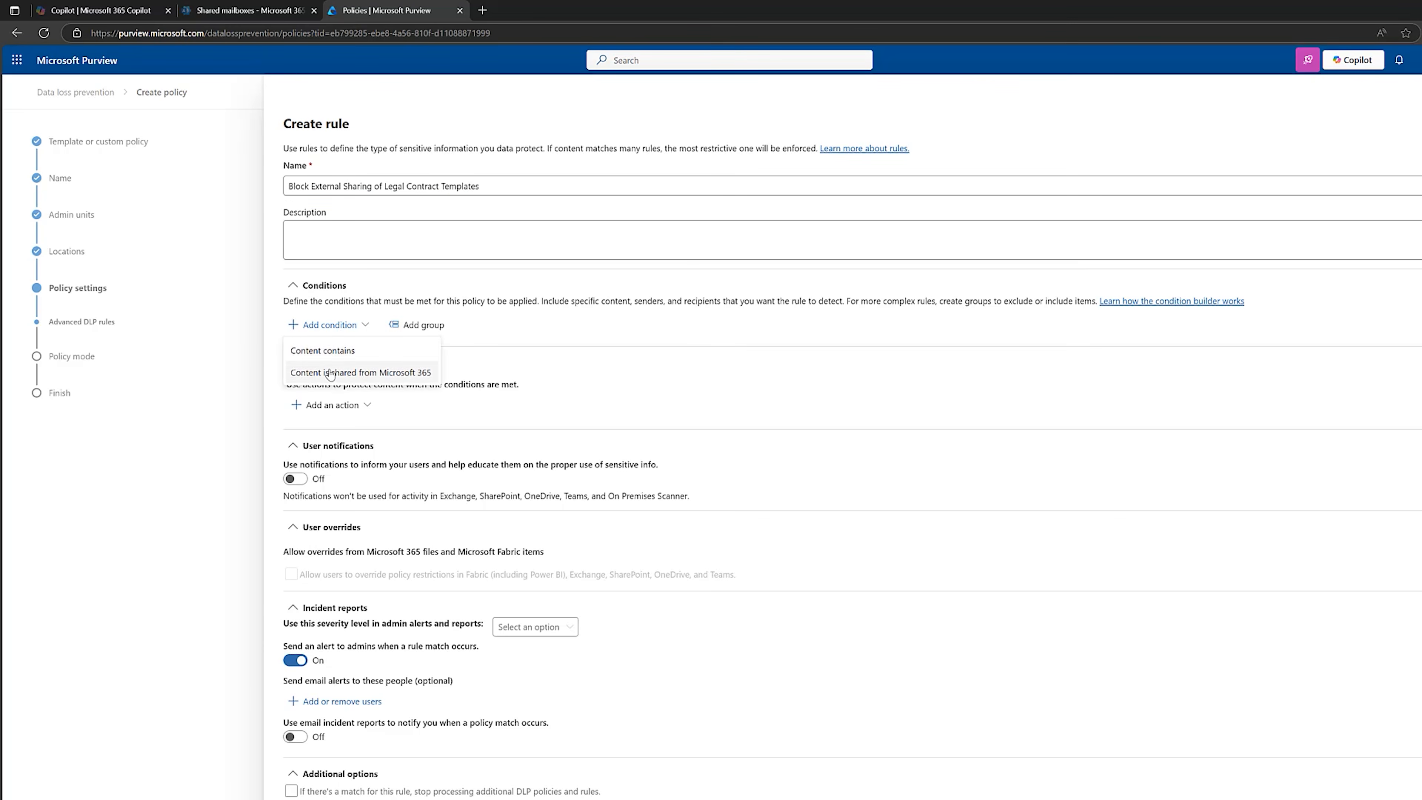
click(348, 372)
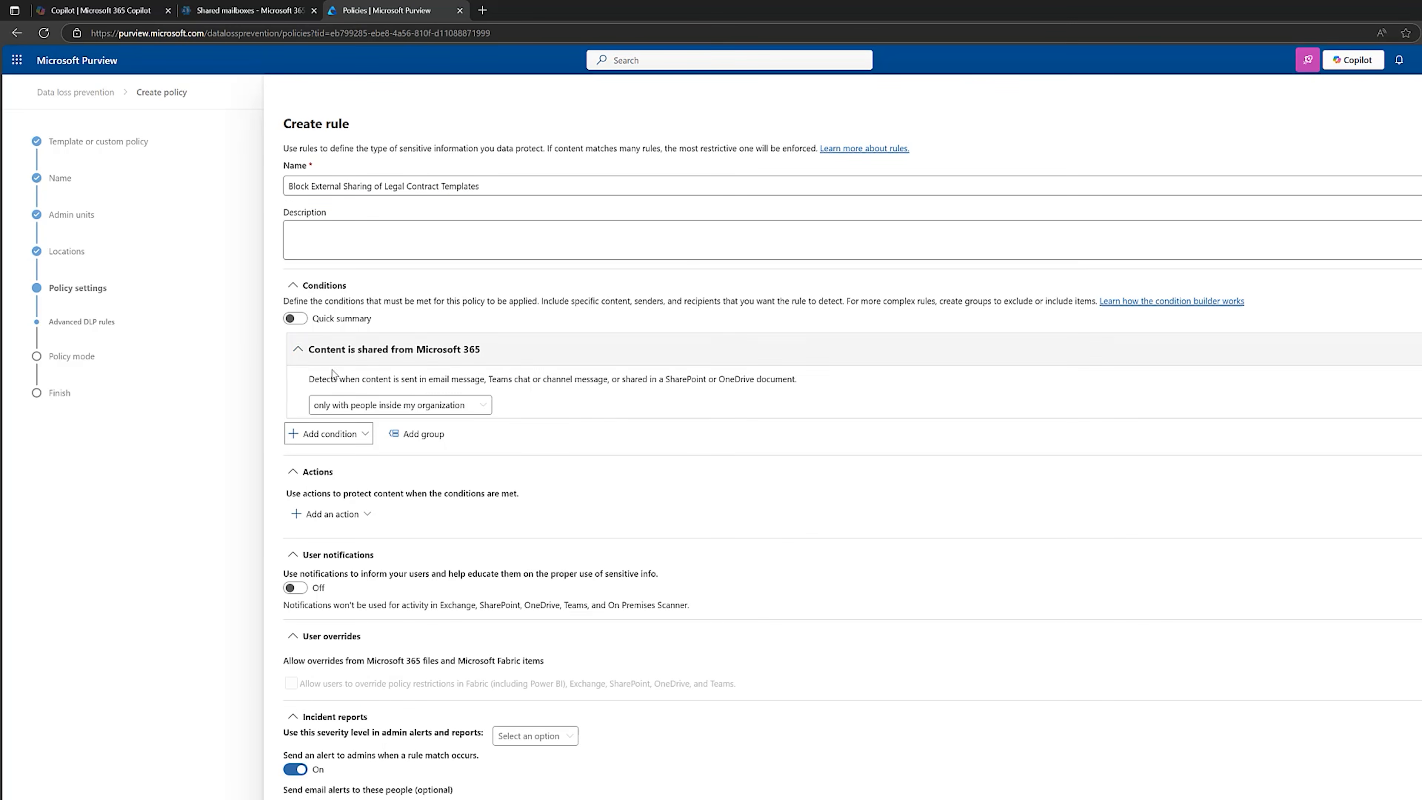
click(331, 410)
click(373, 449)
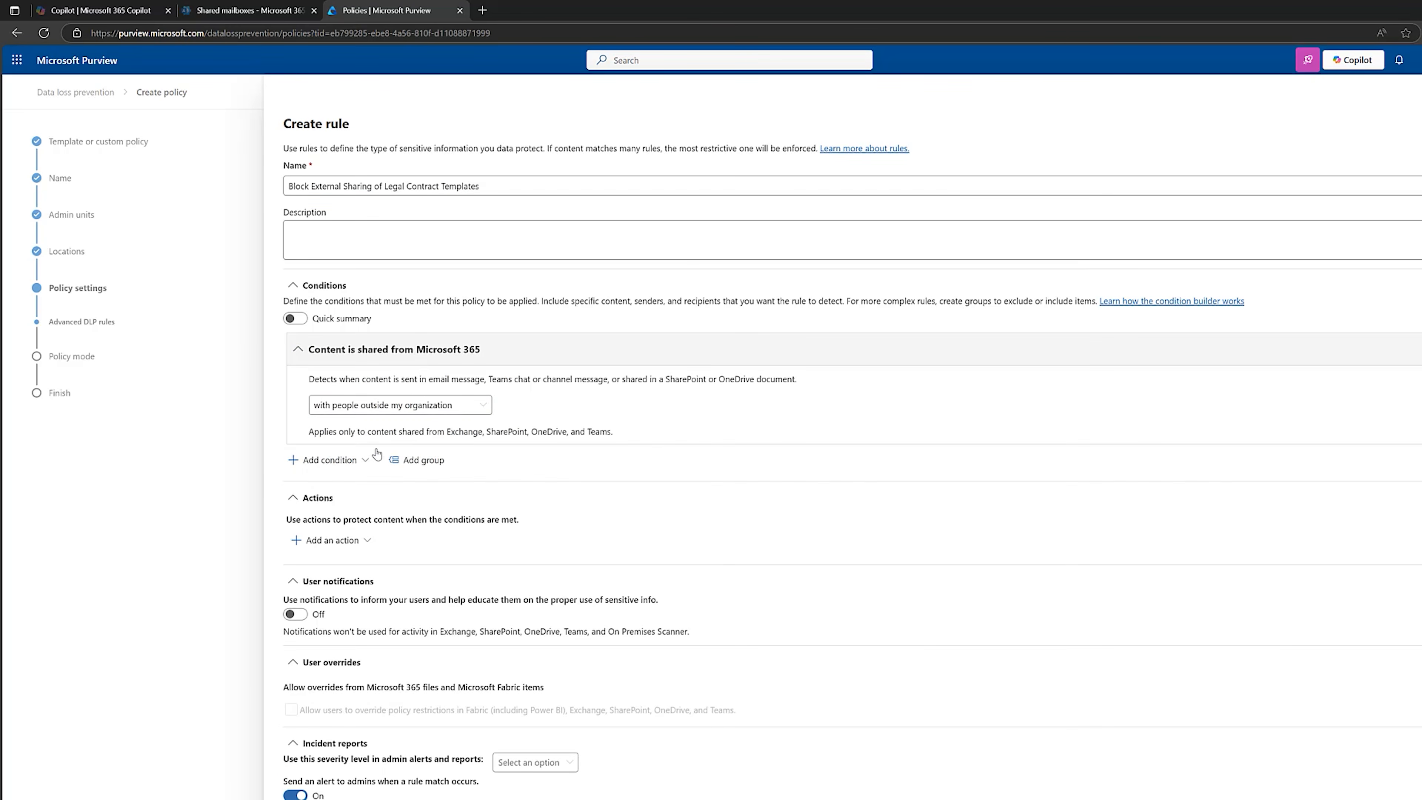
Add a Content contains condition to the contract templates rule and search the sensitive info types for "legal".
click(299, 460)
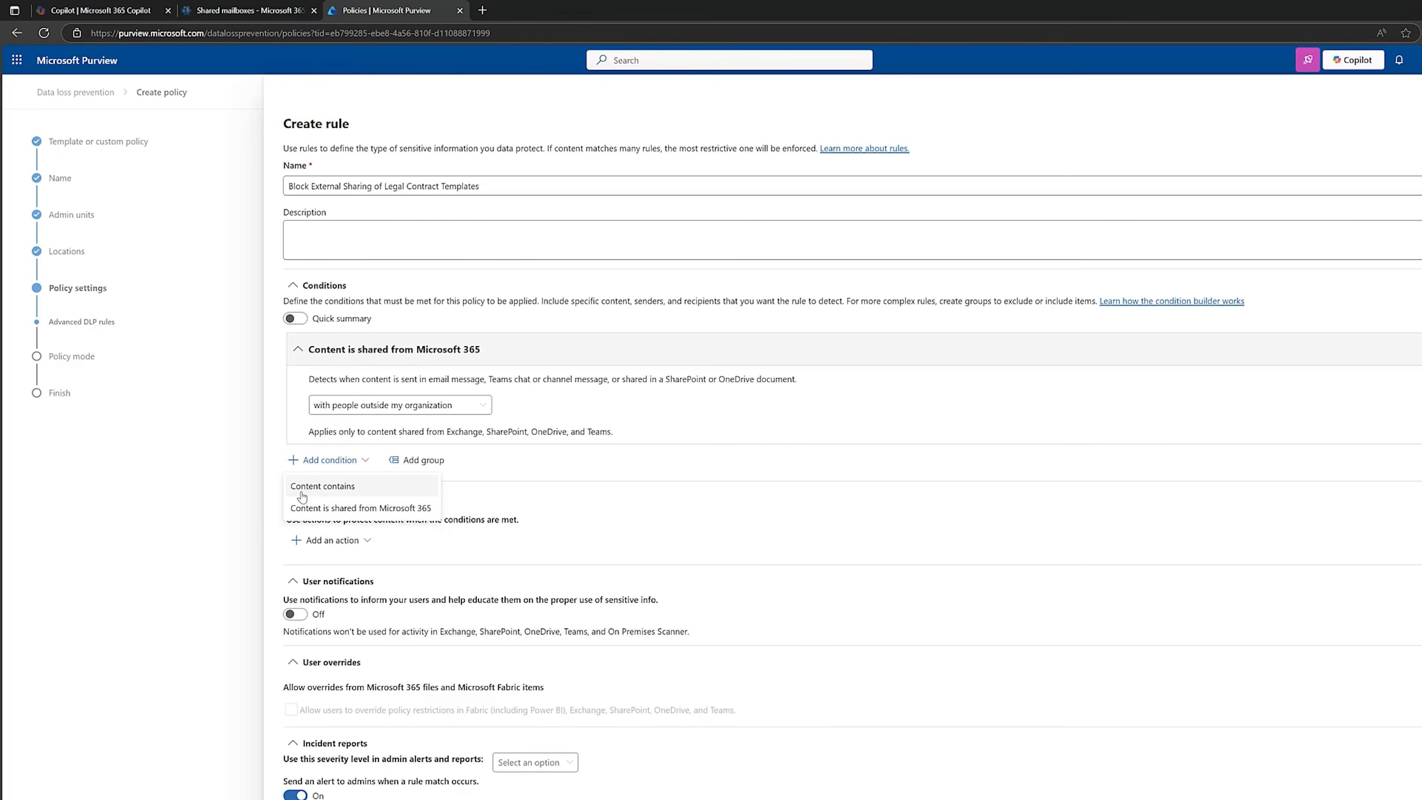
click(333, 486)
click(327, 575)
click(347, 598)
click(1364, 167)
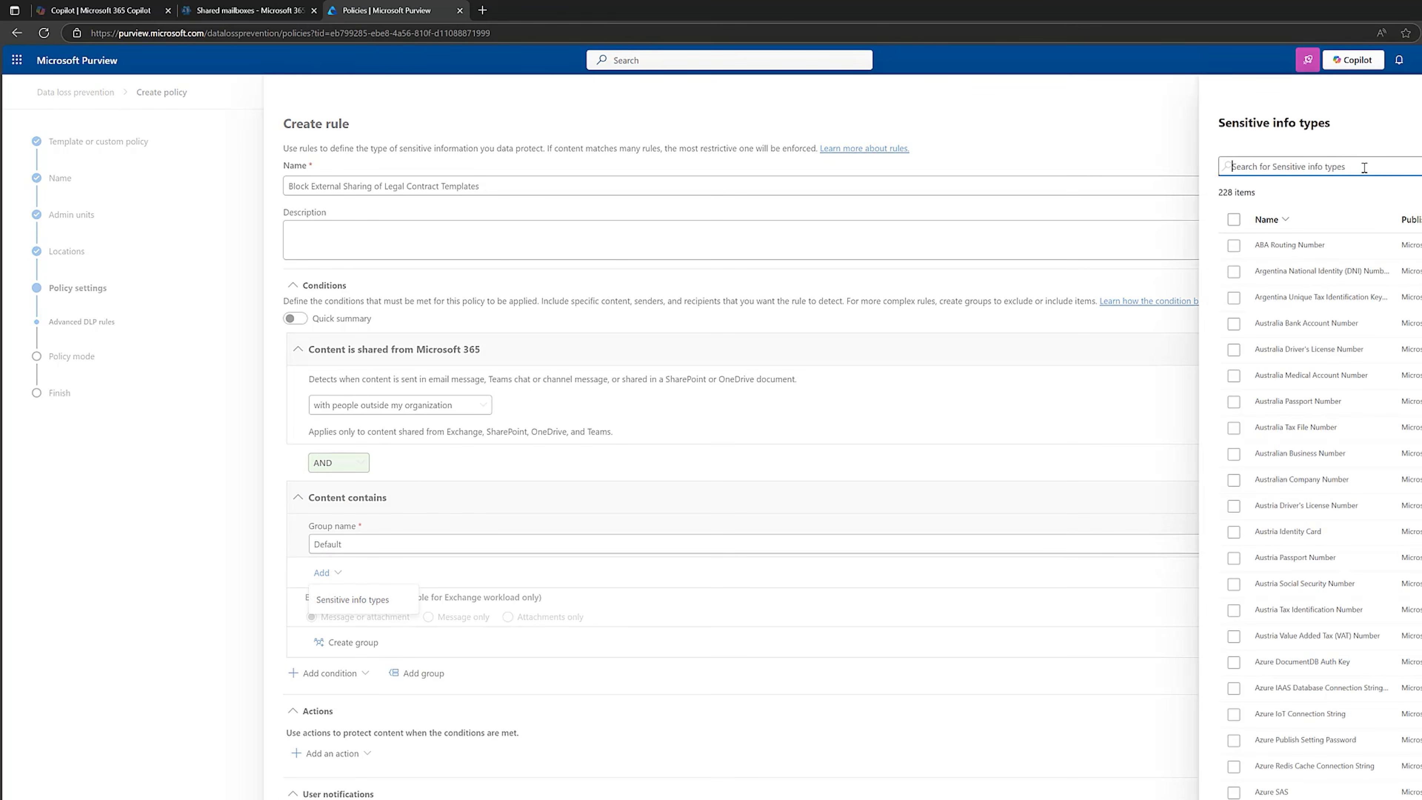
text(legal)
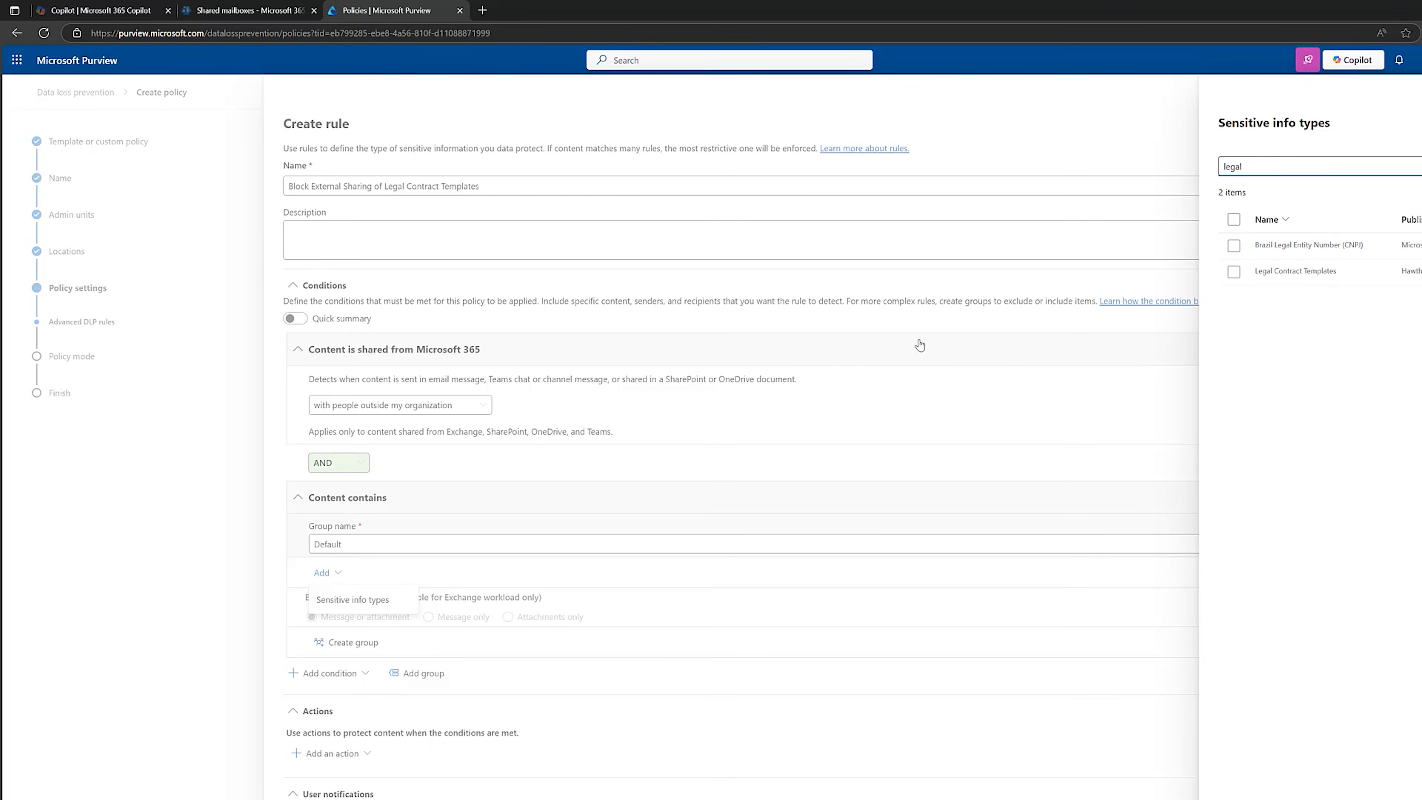
Search the sensitive info types for "u.k." and select U.K. Electoral Roll Number.
drag(1246, 169, 1223, 172)
key(BackSpace)
text(u.k.)
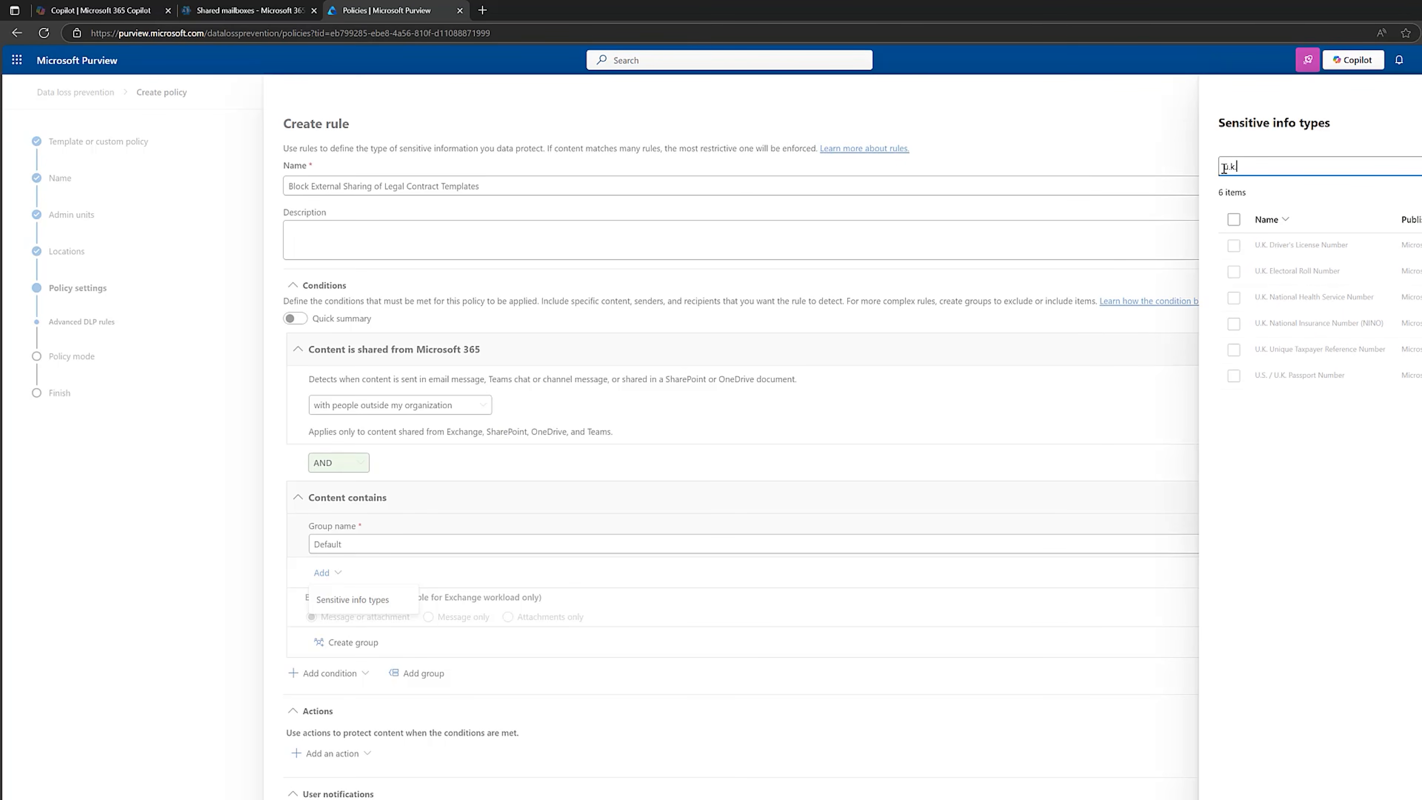
click(1293, 263)
Find and add the Legal Contract Templates info type to the condition, and remove U.K. Electoral Roll Number from it.
drag(1277, 166, 1227, 167)
text(legal)
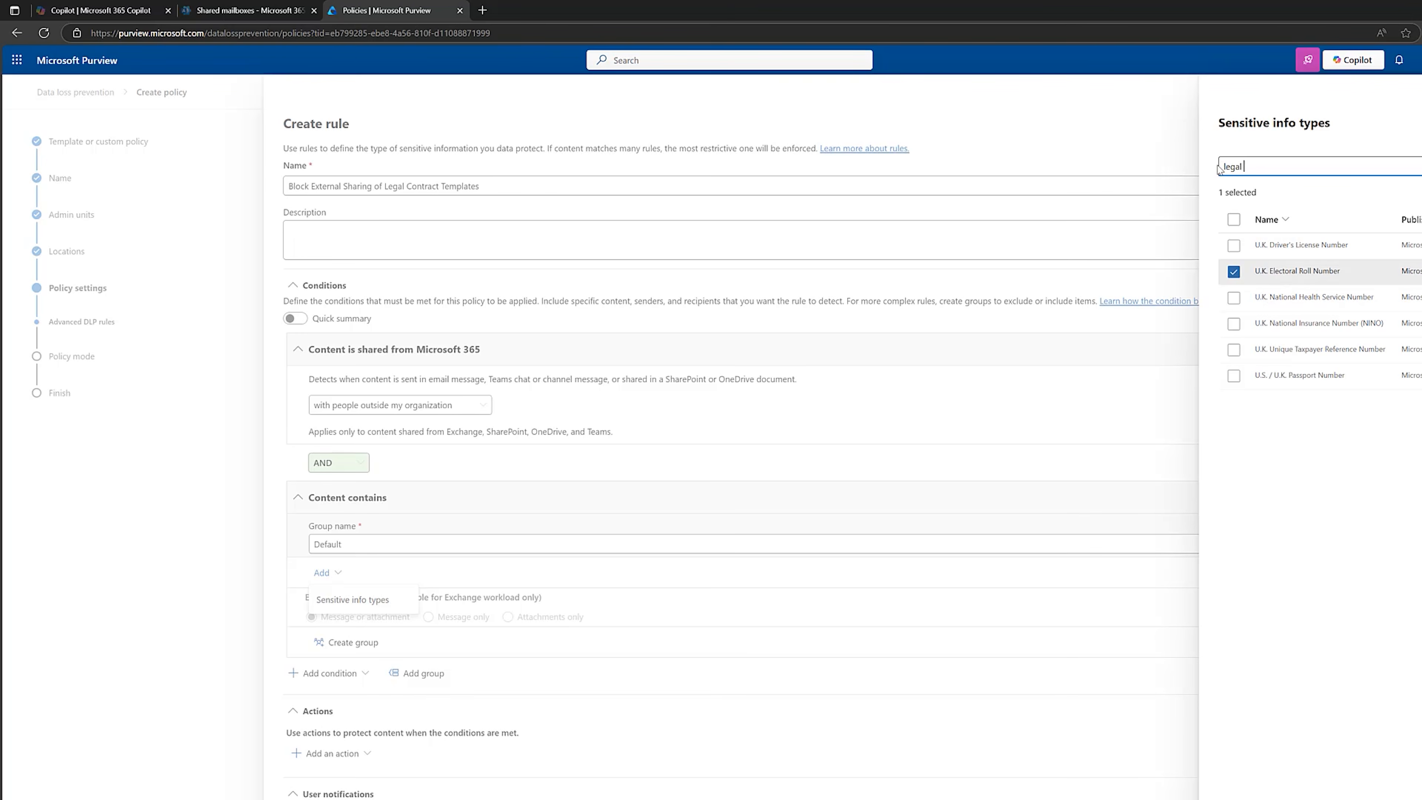
text( contract)
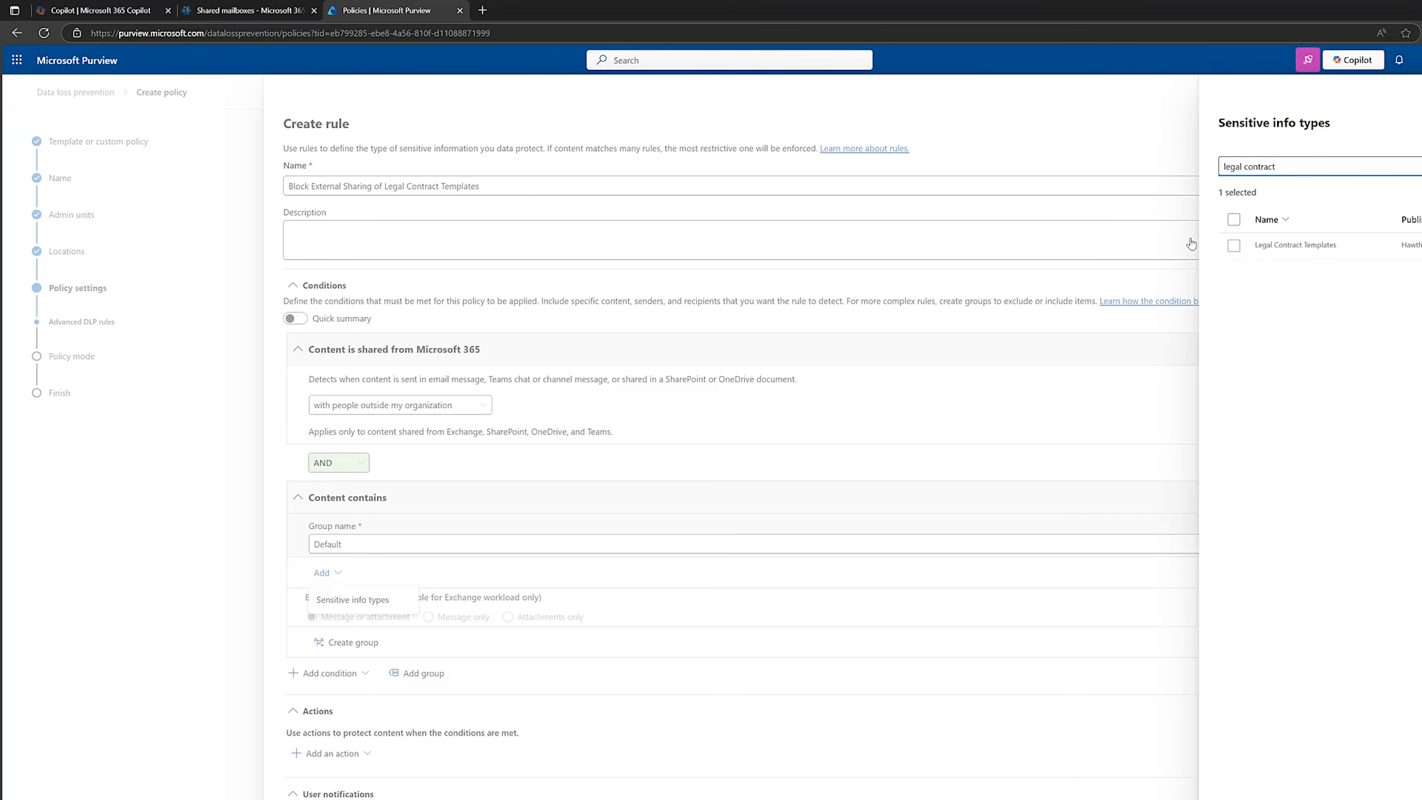
click(1234, 245)
click(1247, 798)
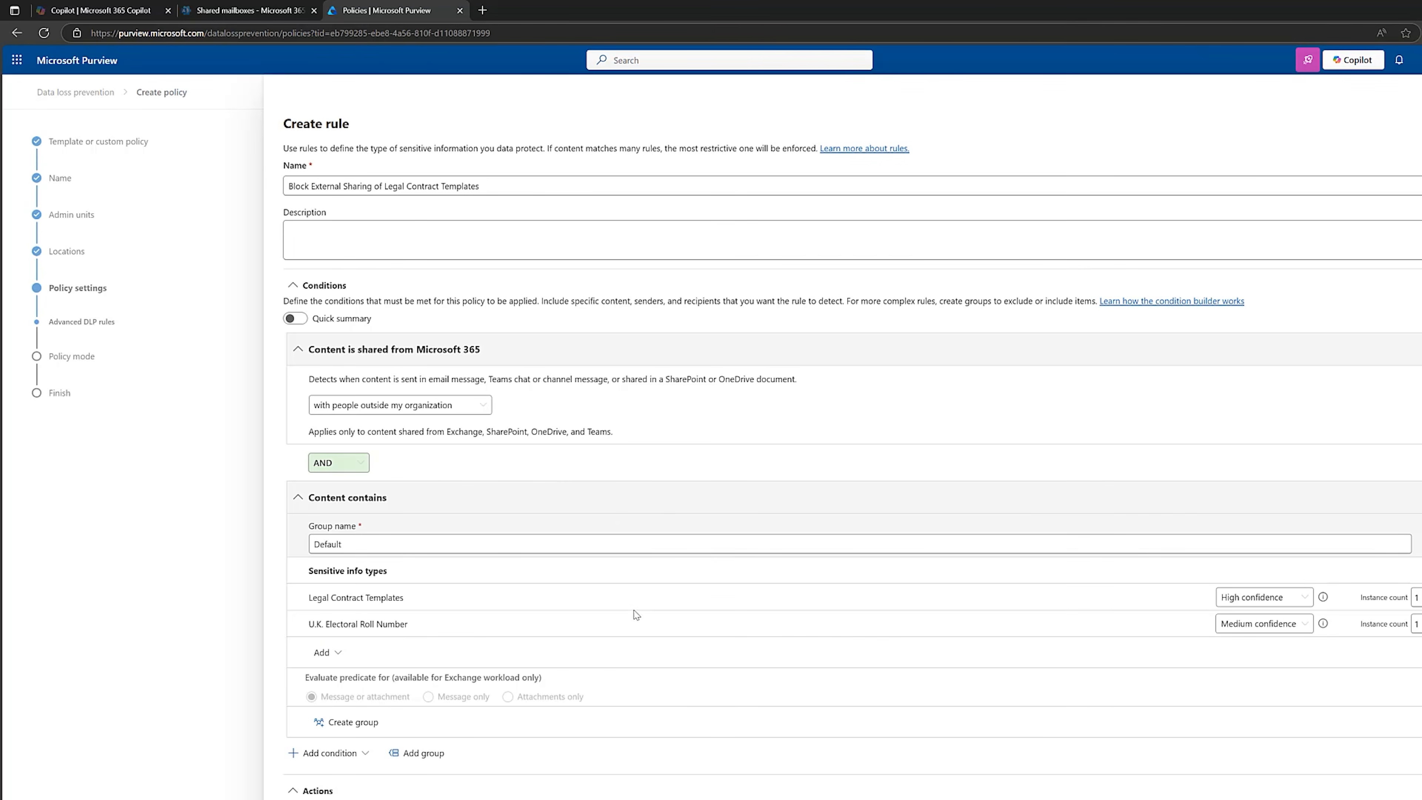
click(1421, 623)
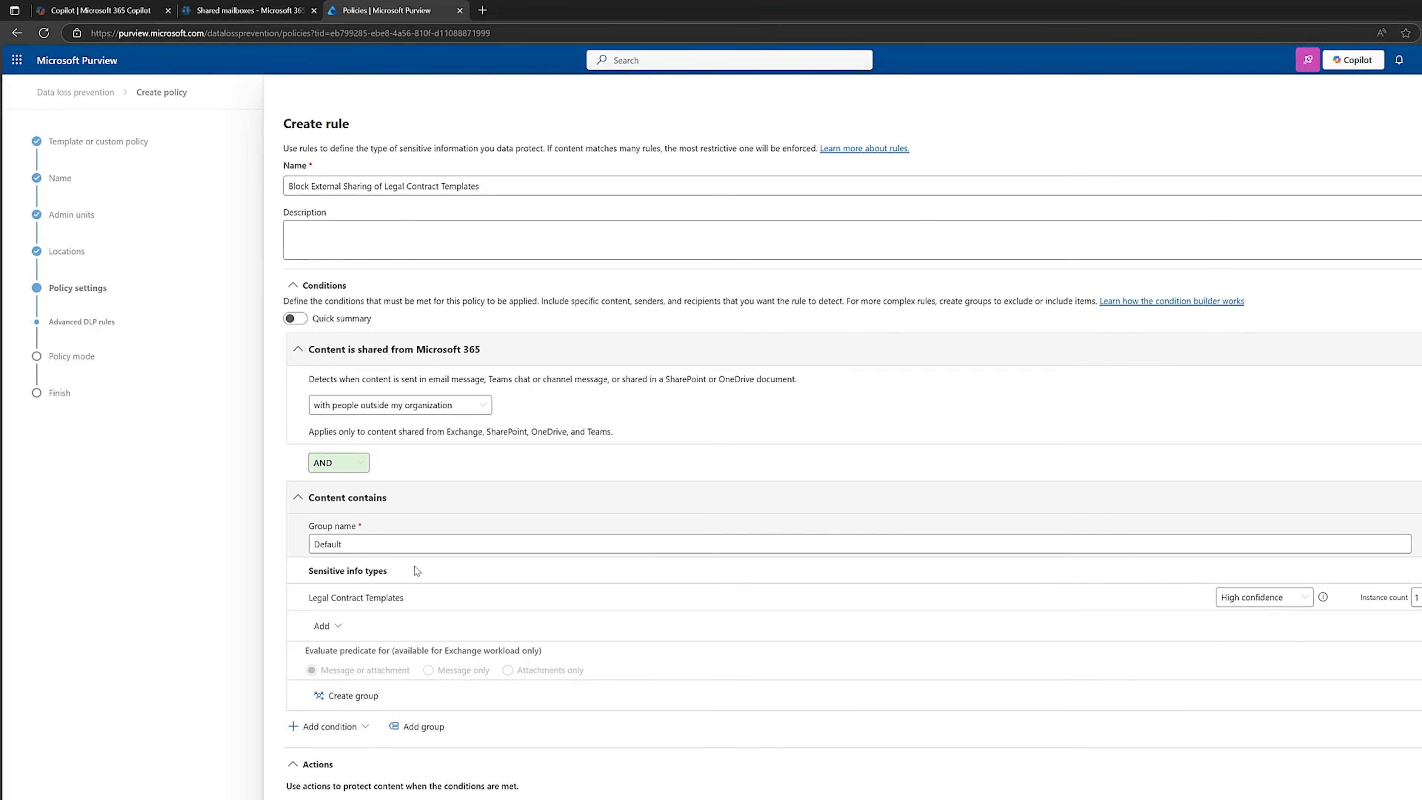
Add the action that restricts access or encrypts content in Microsoft 365 locations, blocking only people outside the organization.
scroll(648, 648, down, 1)
scroll(775, 469, up, 1)
scroll(834, 479, down, 5)
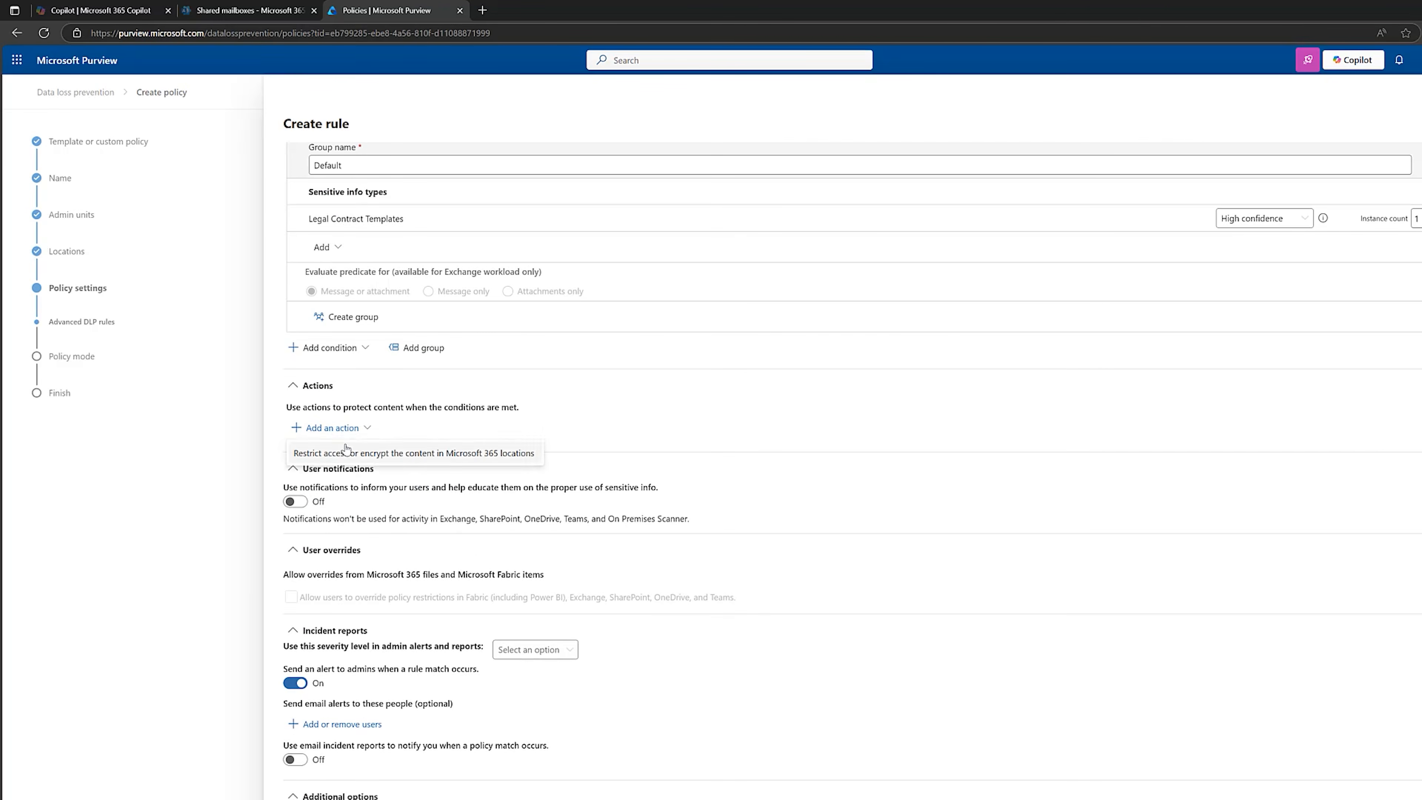
click(383, 451)
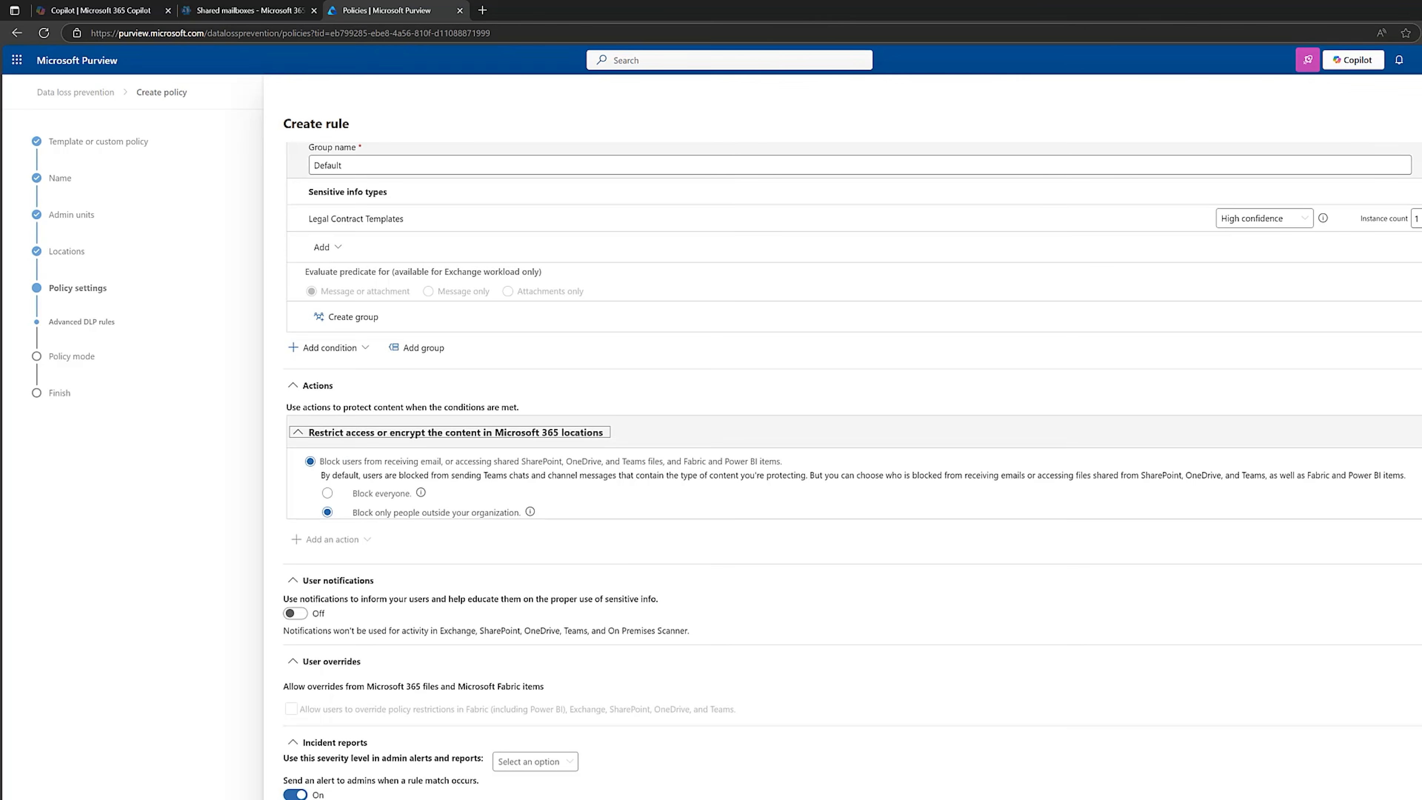
Turn on user notifications for the rule and notify Office 365 users with a policy tip or email notifications.
scroll(768, 519, down, 3)
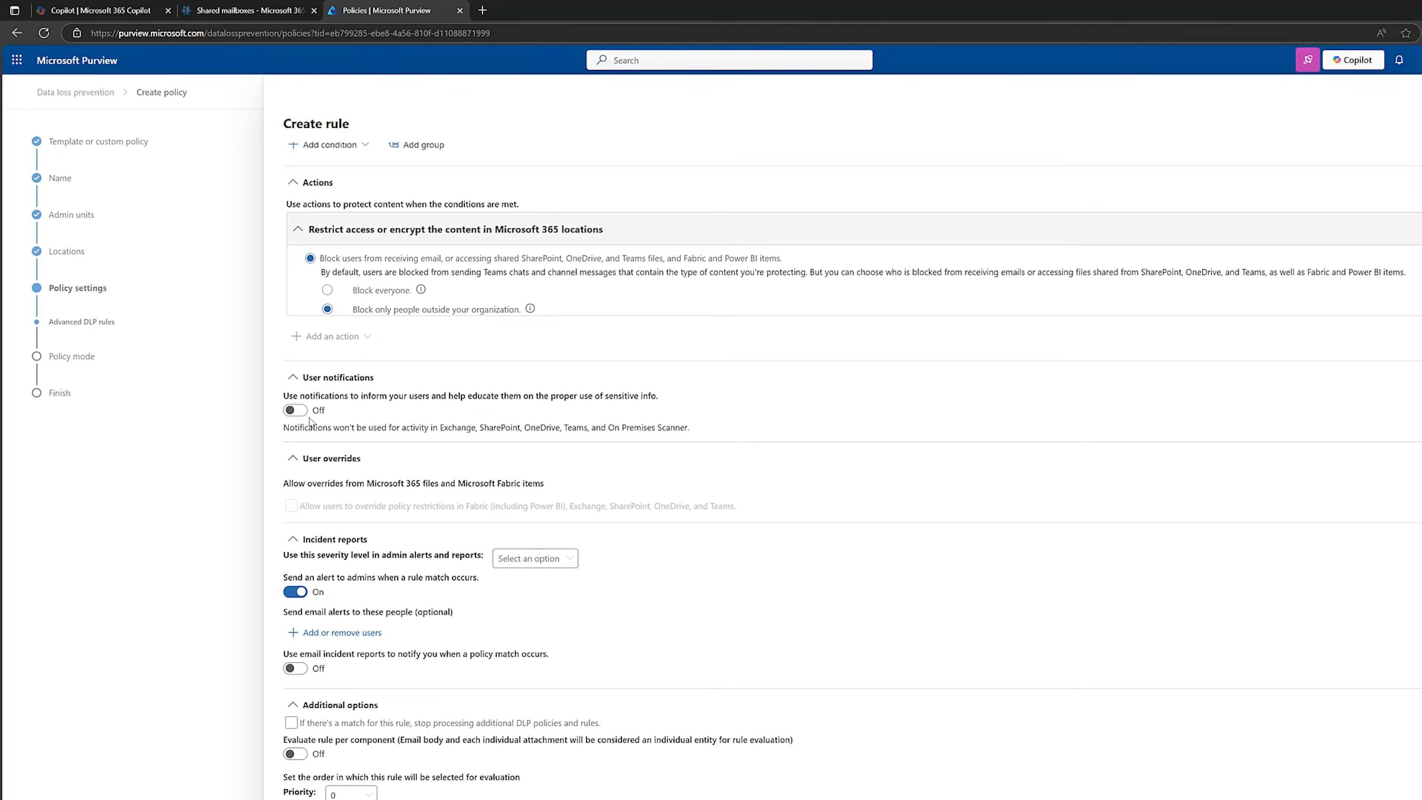
click(295, 409)
click(293, 473)
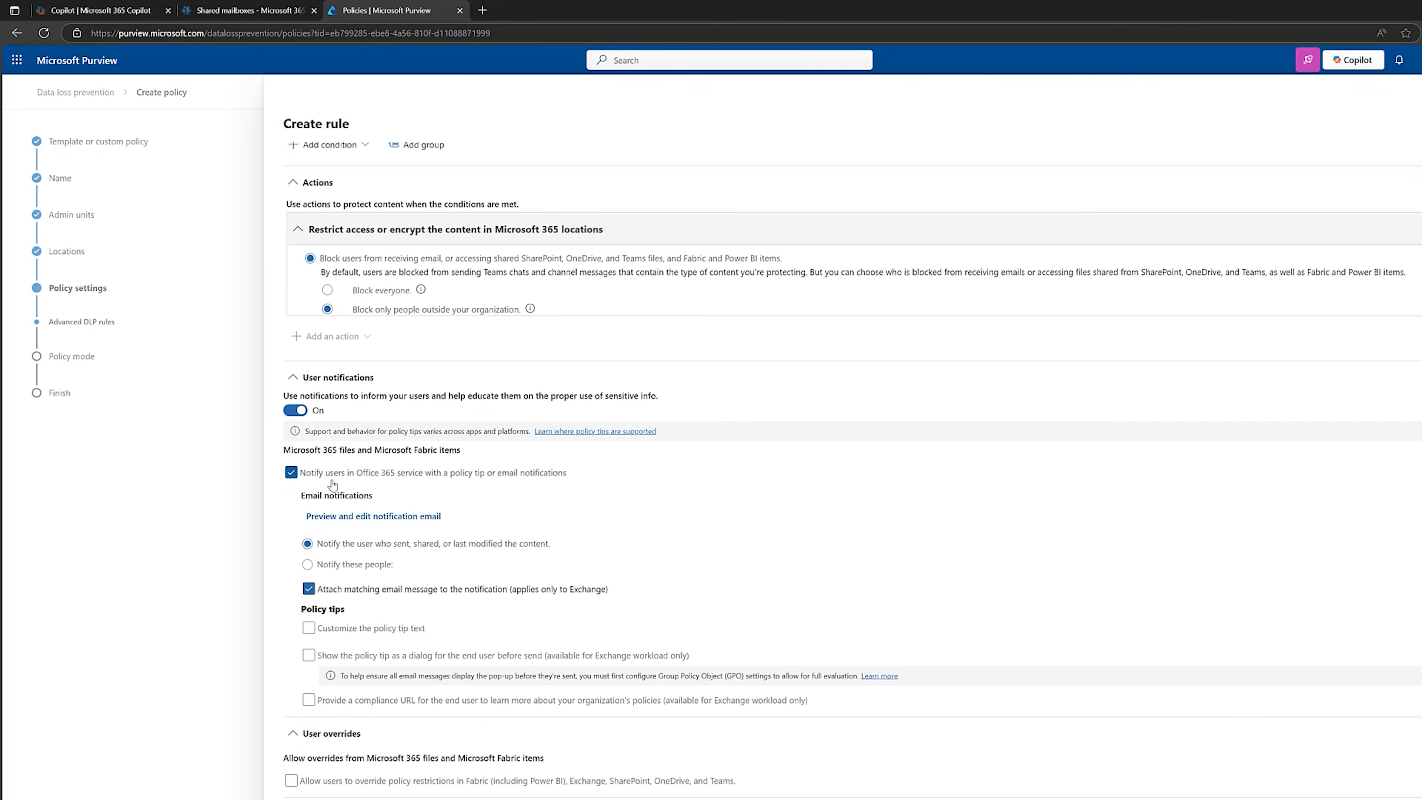
Turn on email incident reports for policy matches and choose a severity level for admin alerts and reports.
scroll(372, 650, down, 1)
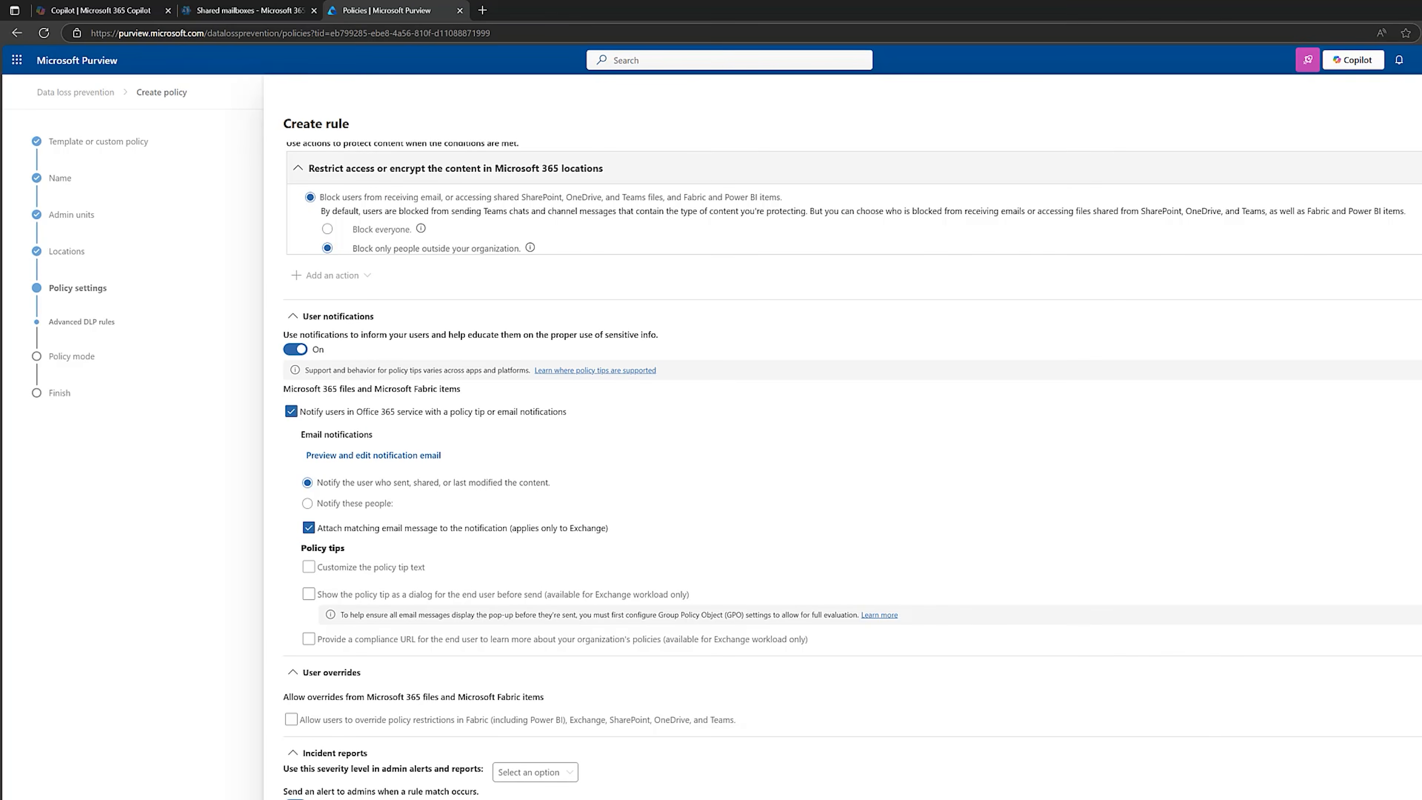
scroll(295, 535, down, 3)
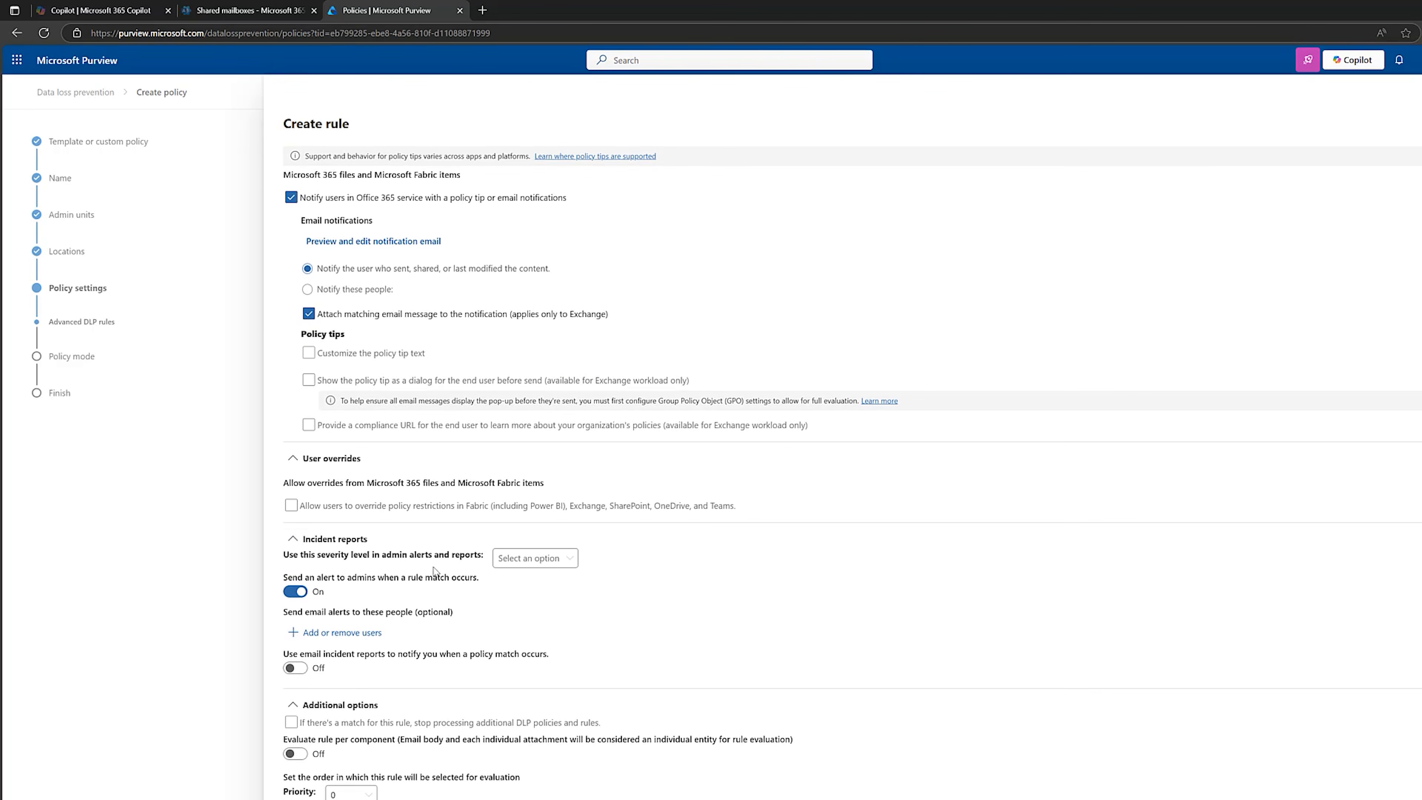
click(295, 667)
click(535, 558)
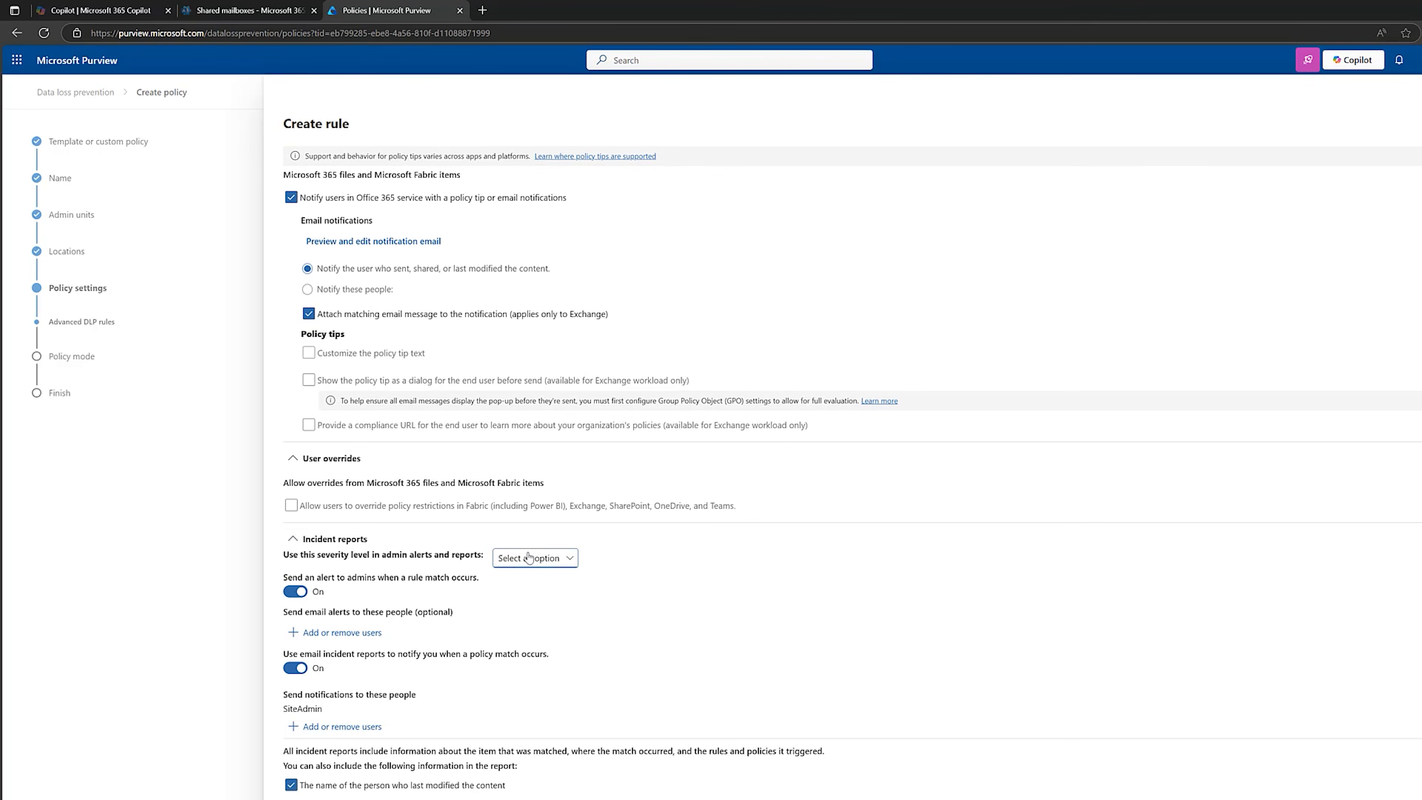
click(523, 621)
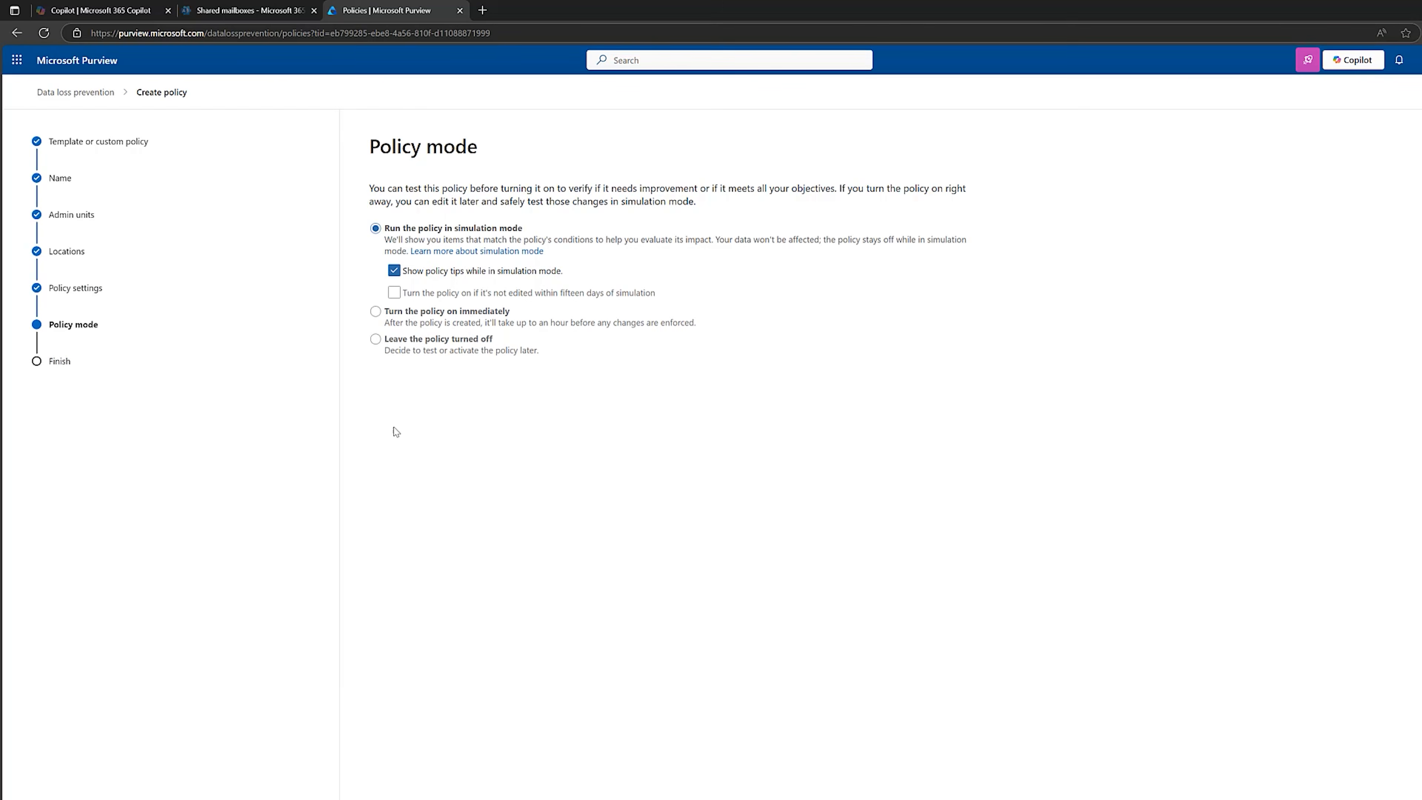
Set the policy to turn on immediately and submit it.
click(375, 312)
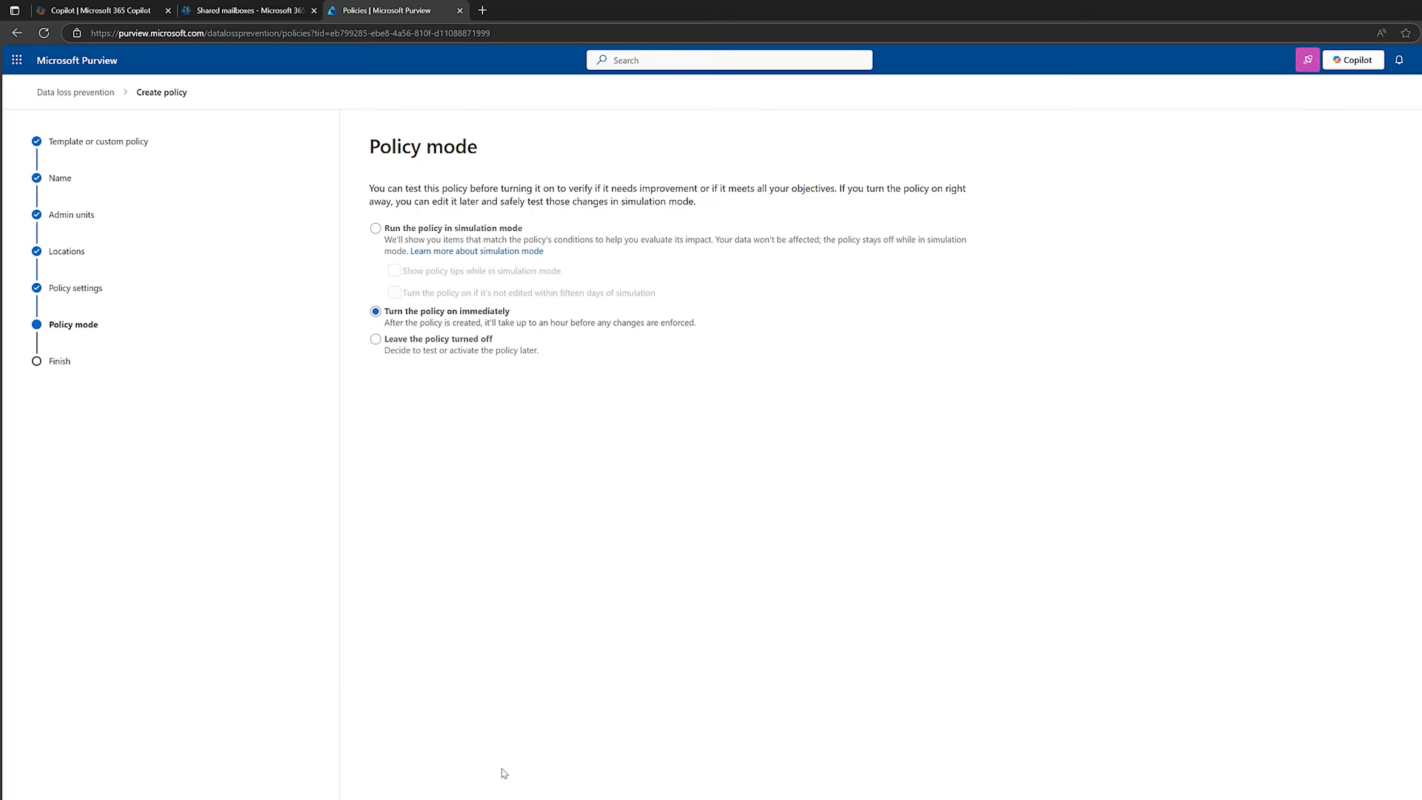
click(456, 798)
click(456, 799)
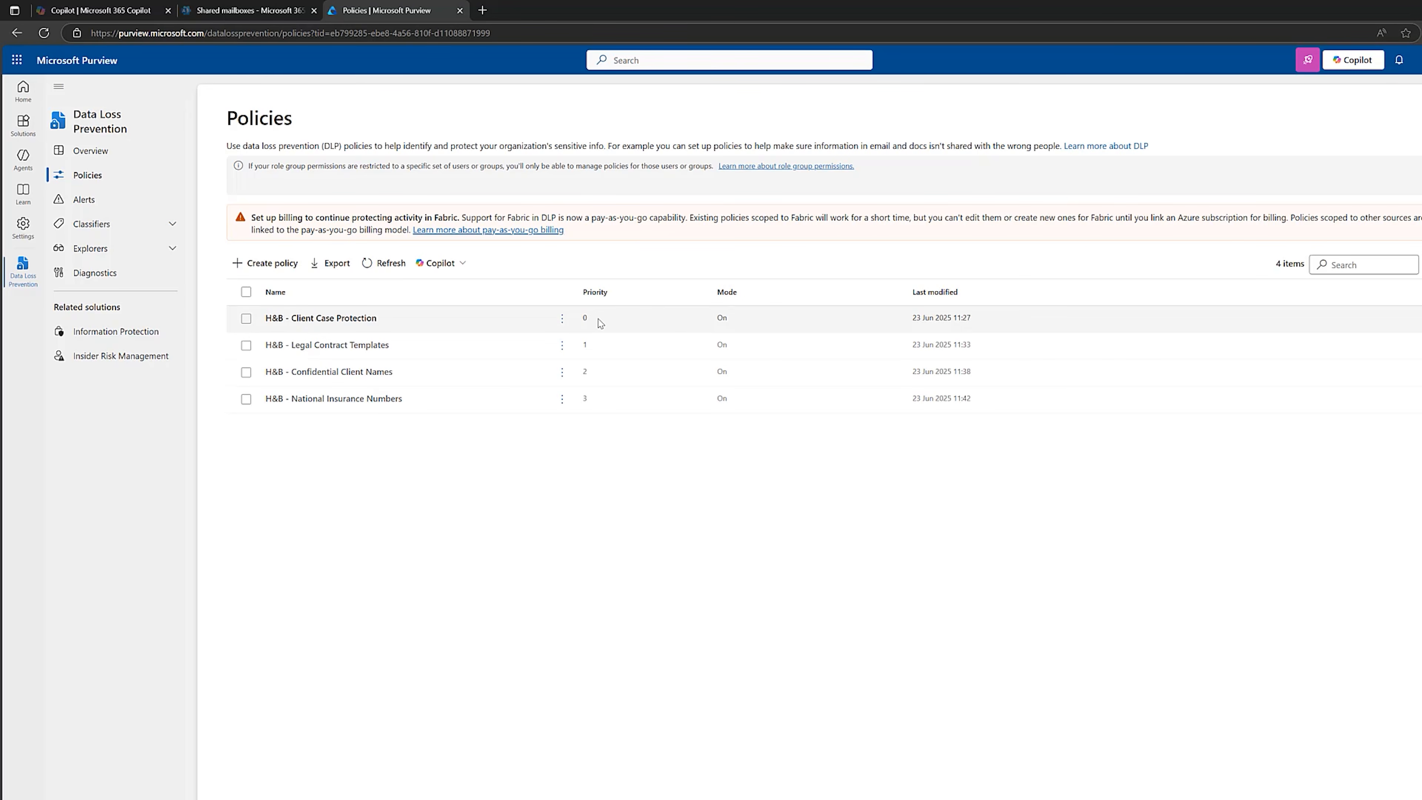
Check the priority options available for the H&B - Client Case Protection policy.
click(561, 318)
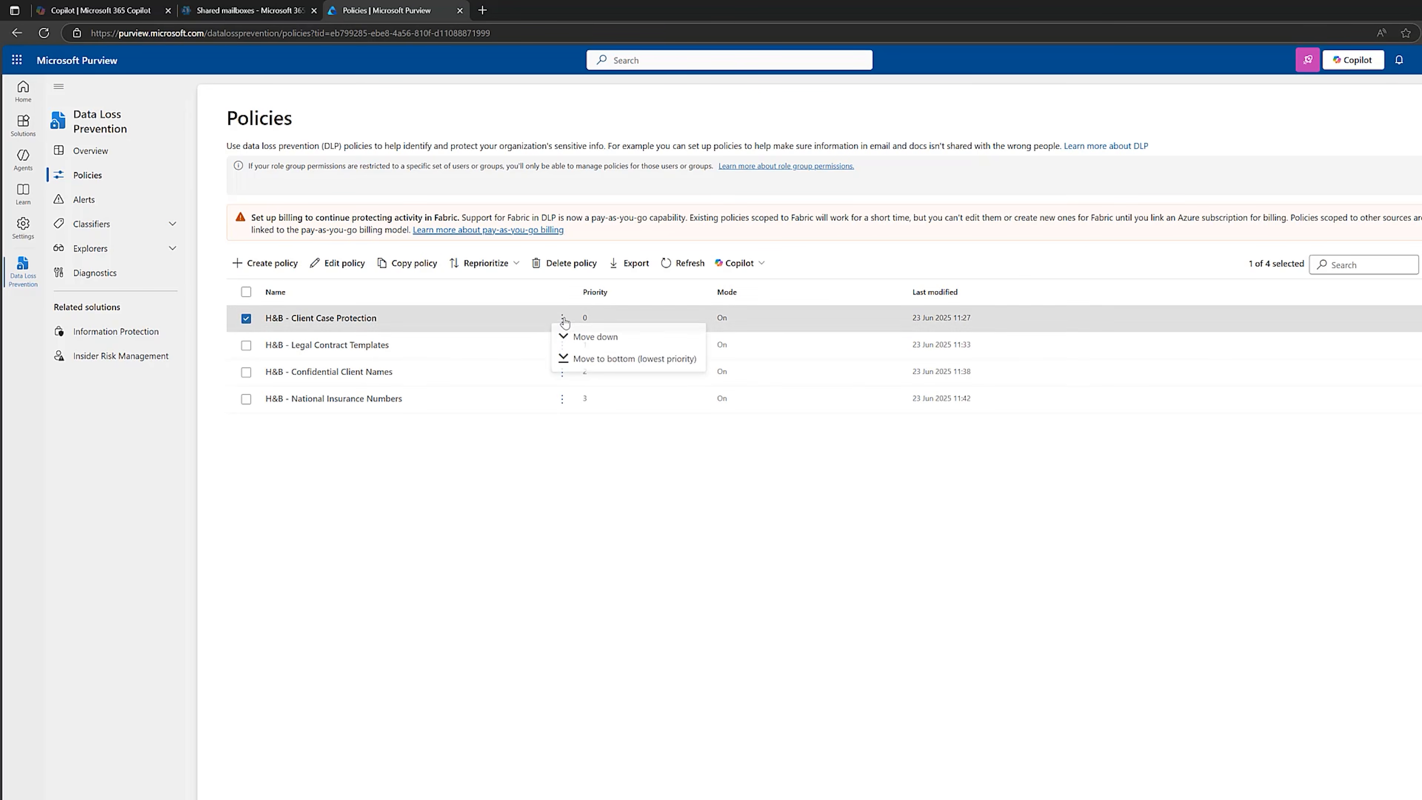
click(565, 480)
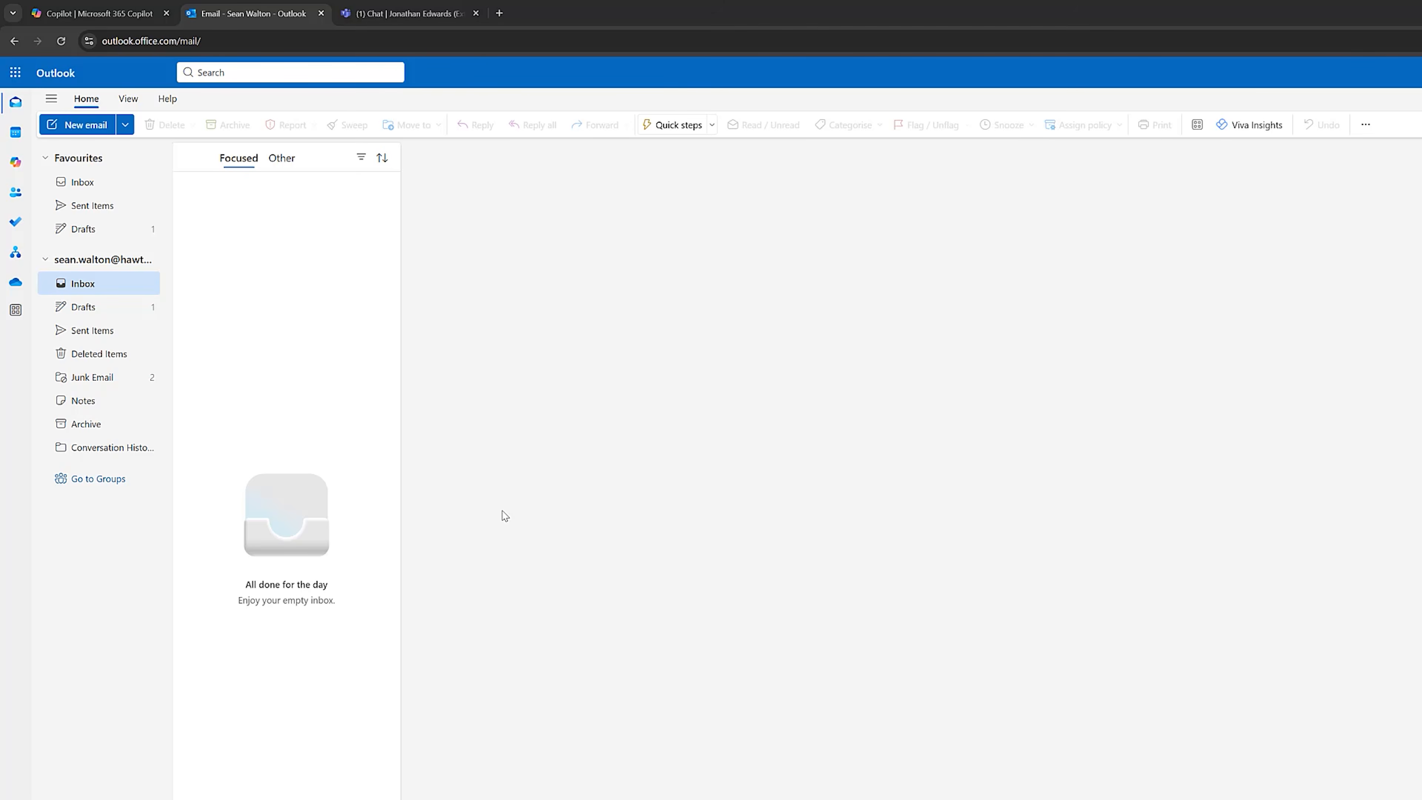
In Outlook, start a new email in a separate window, addressed to the external contact, with the subject "Data you requested...".
click(77, 125)
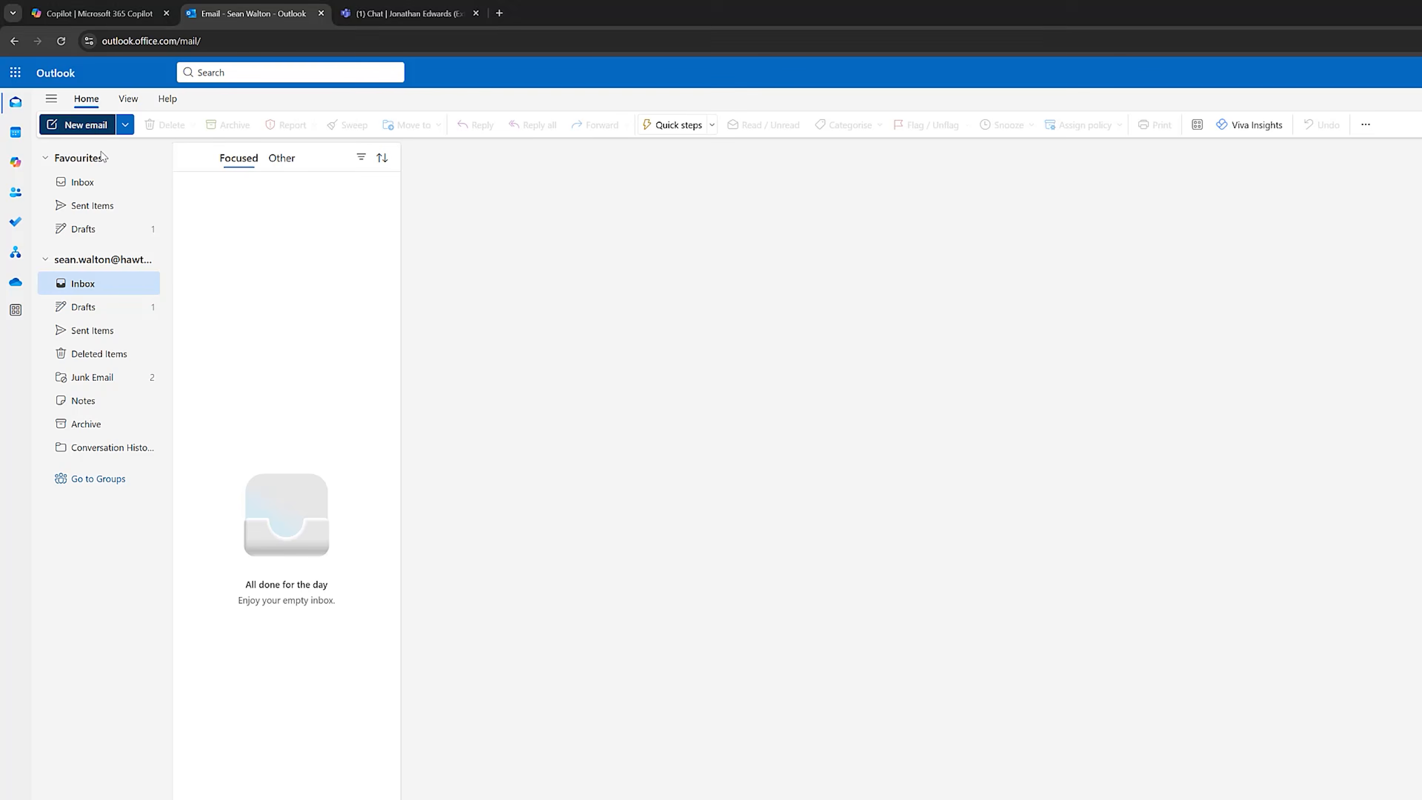
click(1420, 158)
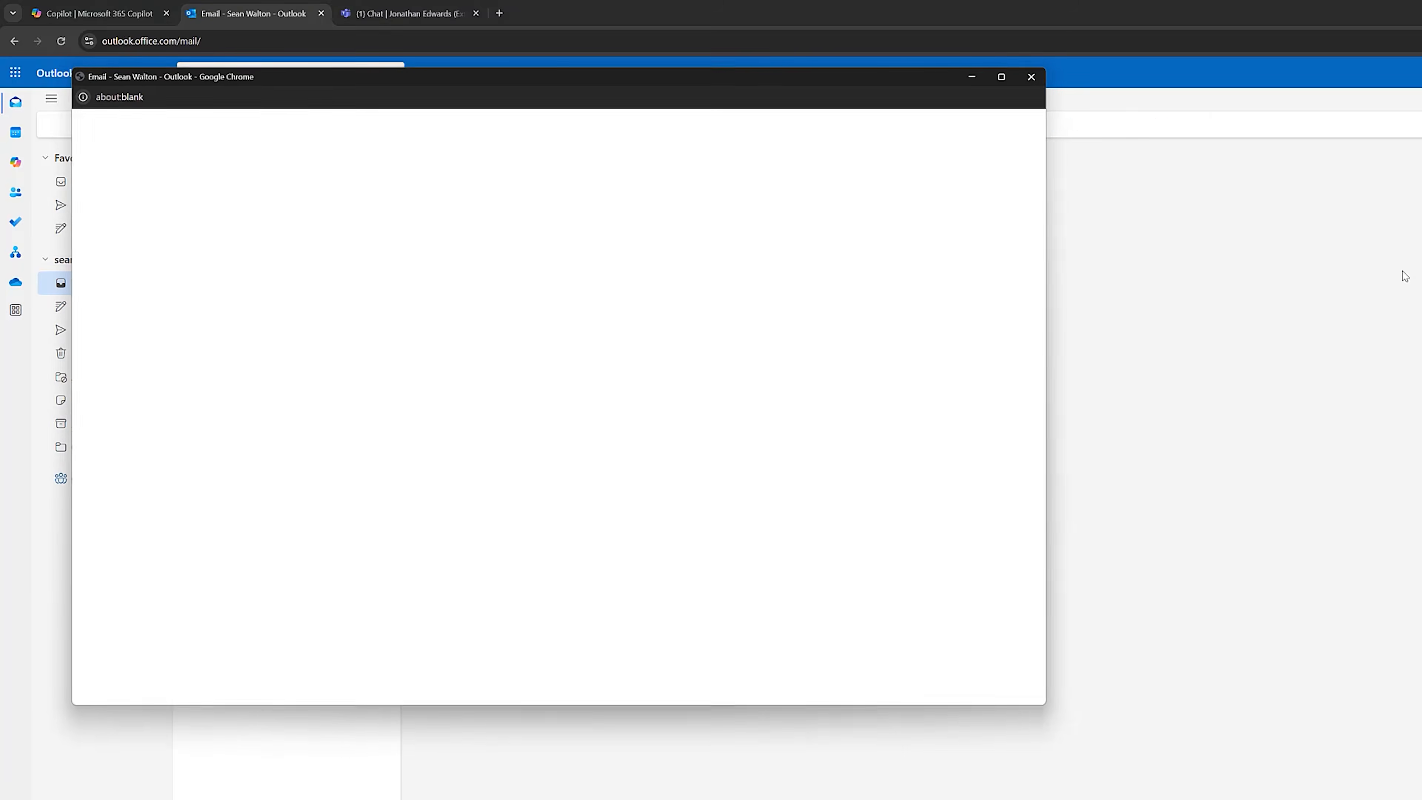
drag(579, 89, 771, 158)
text(jonathaned)
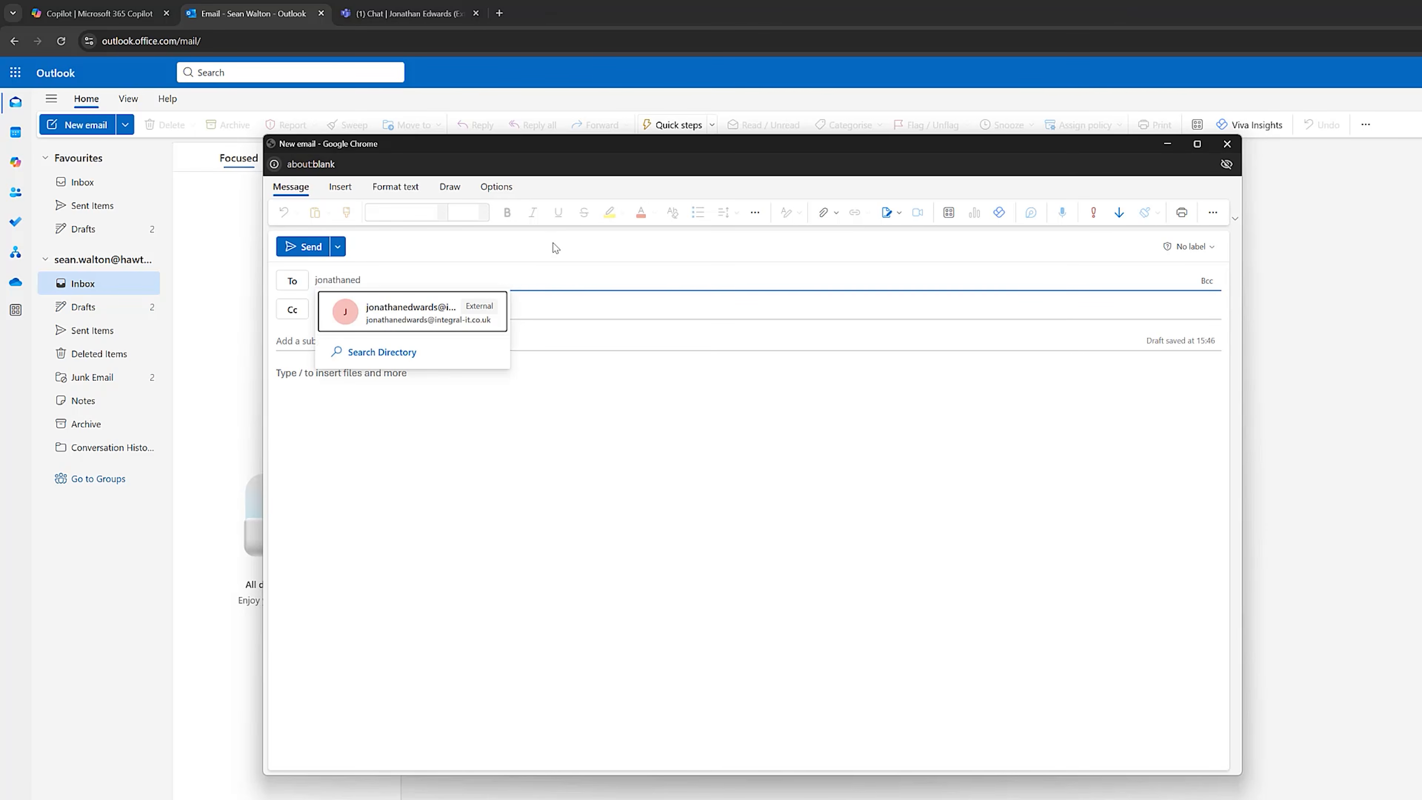
click(439, 310)
click(384, 336)
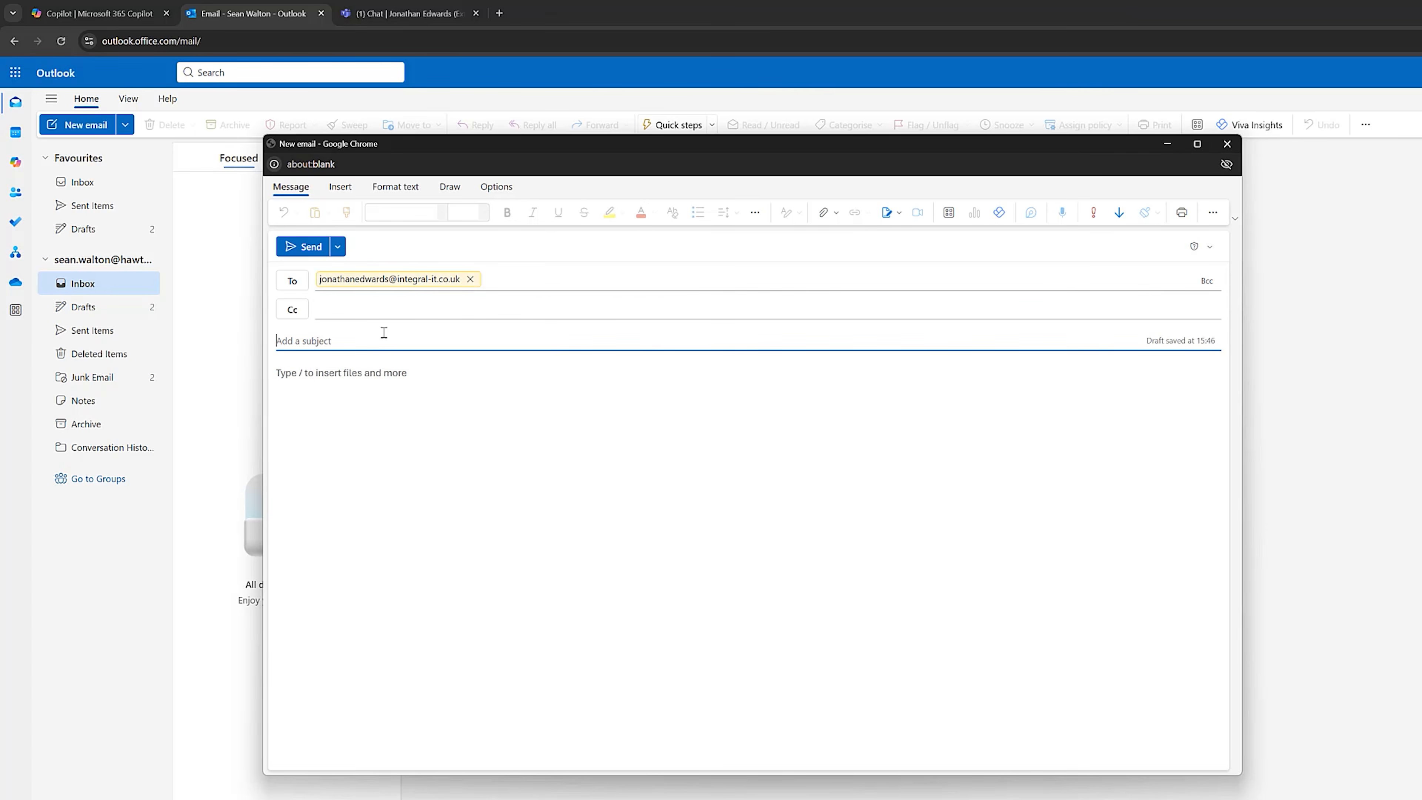
text(Data you requested....)
key(Tab)
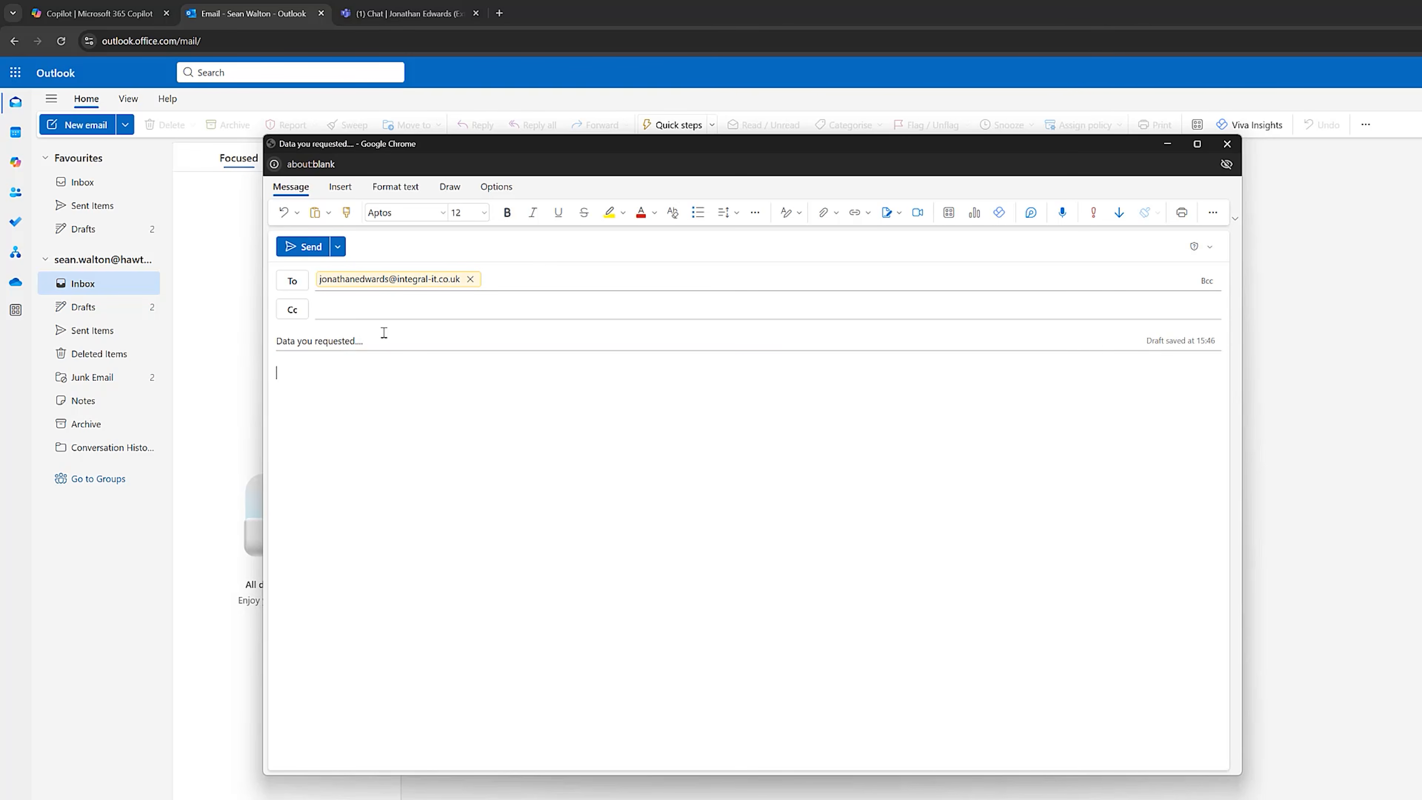
Paste the prepared message containing the internal client case reference into the email body and highlight the reference.
text(Hi Jonathan As per our discussion, here is our internal client case reference - HB-2025-4847 If you need more private information about this, then please do let me know. I am always happy to help. Thanks Sean "loose canon" Walton)
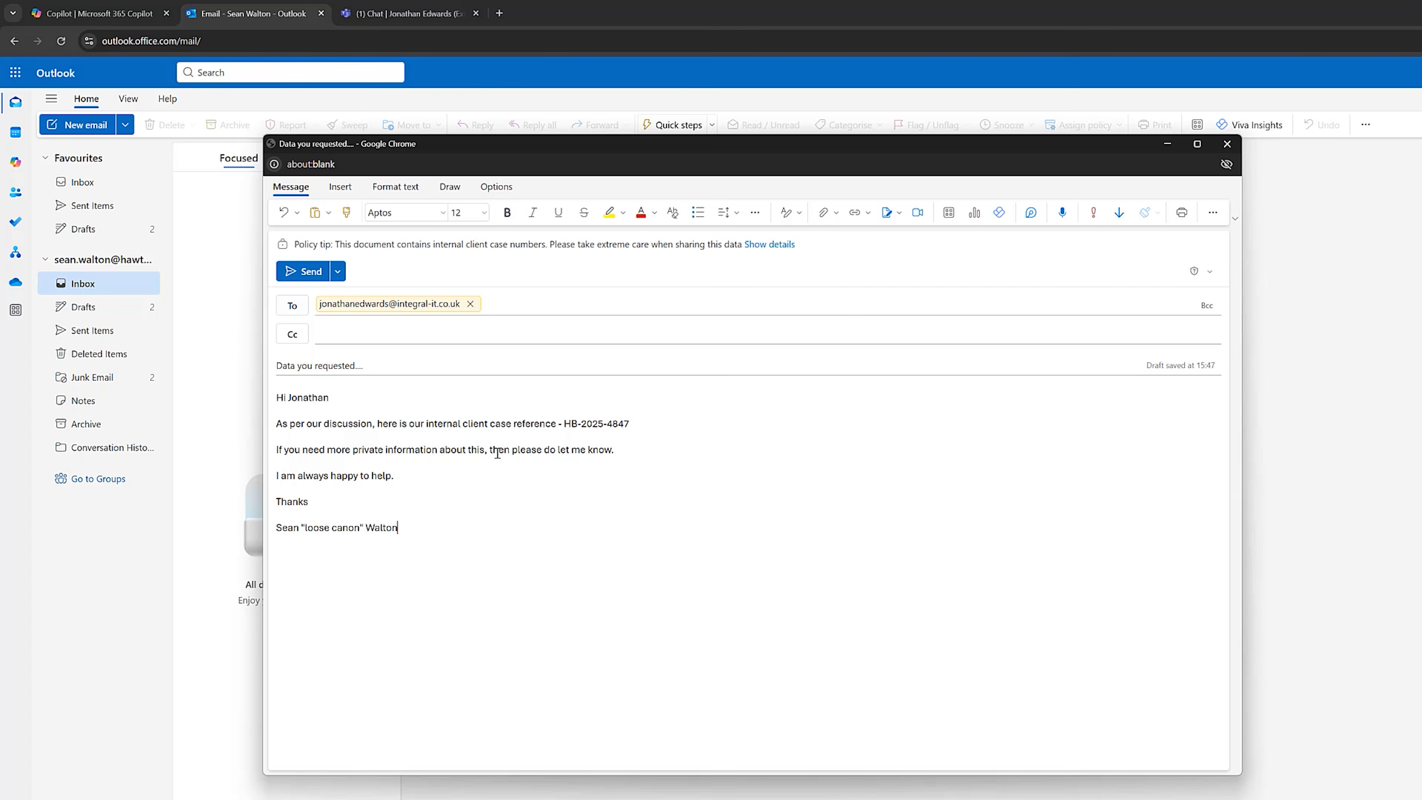
drag(565, 424, 632, 425)
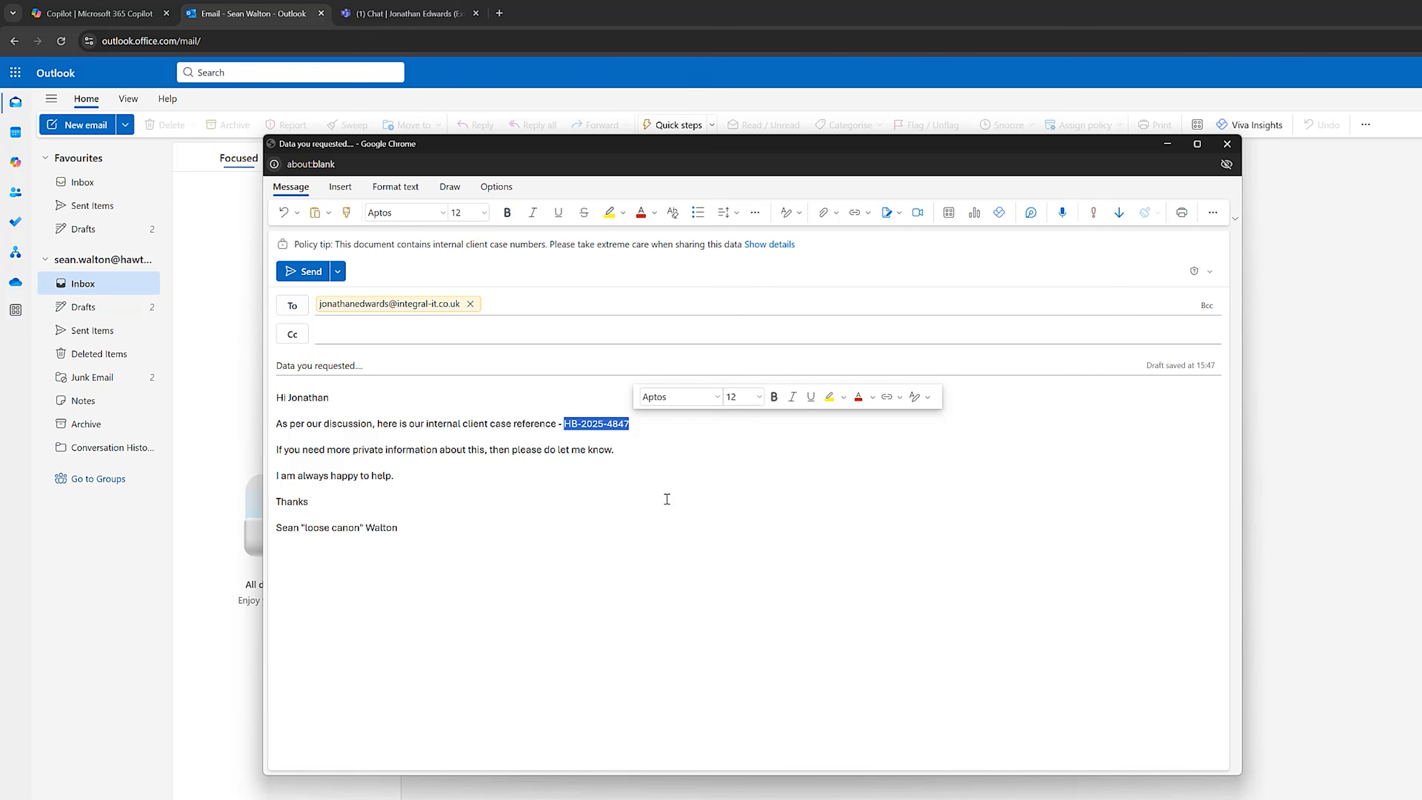
click(666, 499)
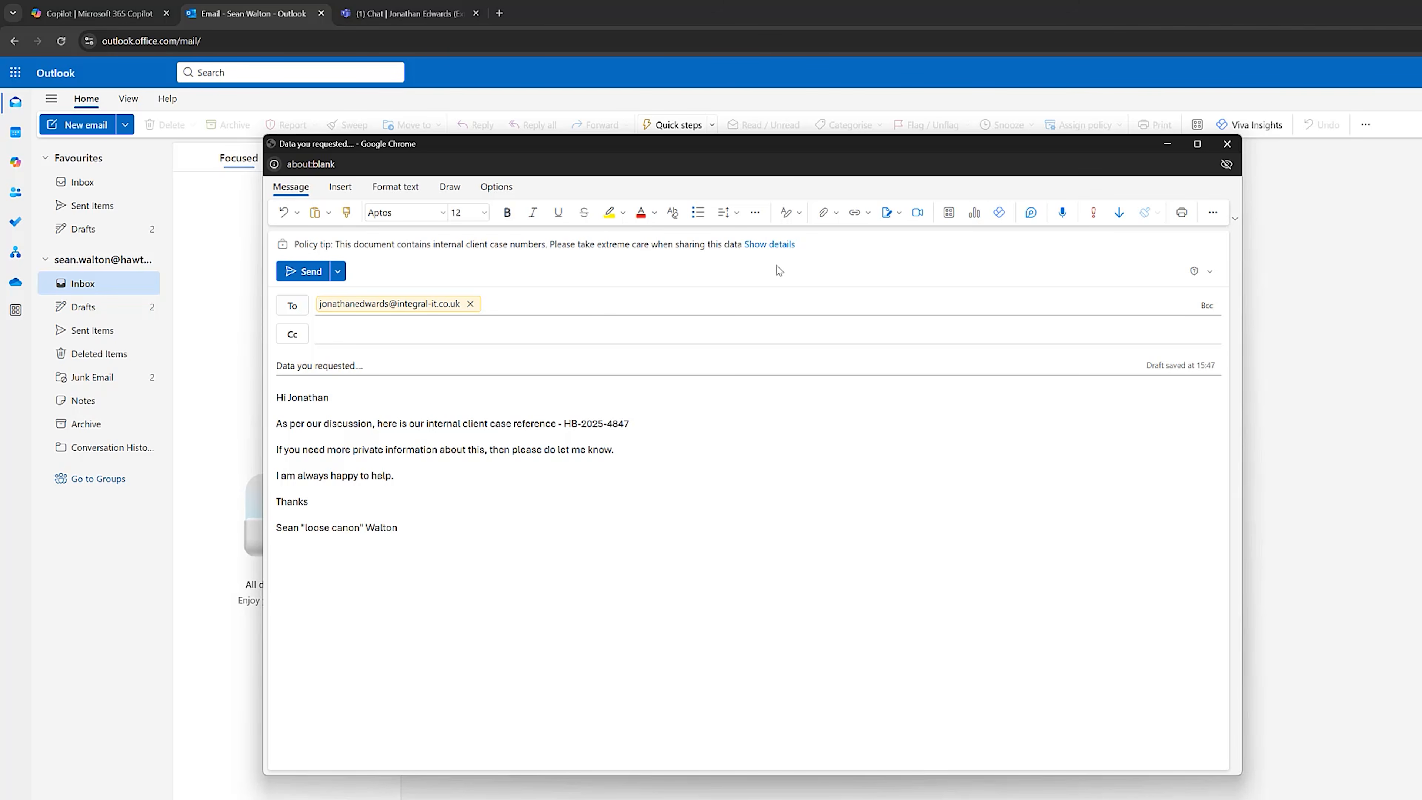
Examine the policy tip details and the override justification options, leaving the override dialog without applying it.
click(785, 246)
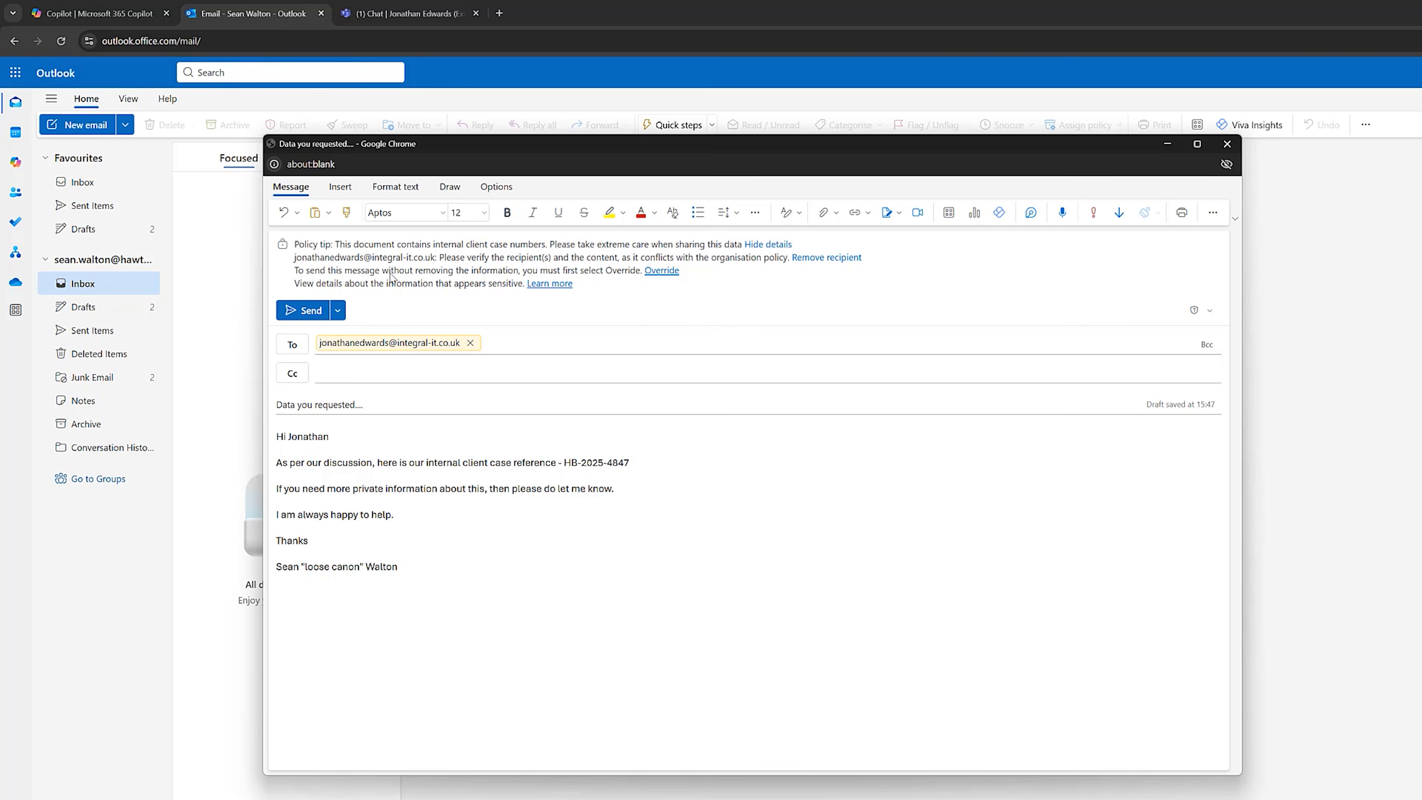
click(661, 271)
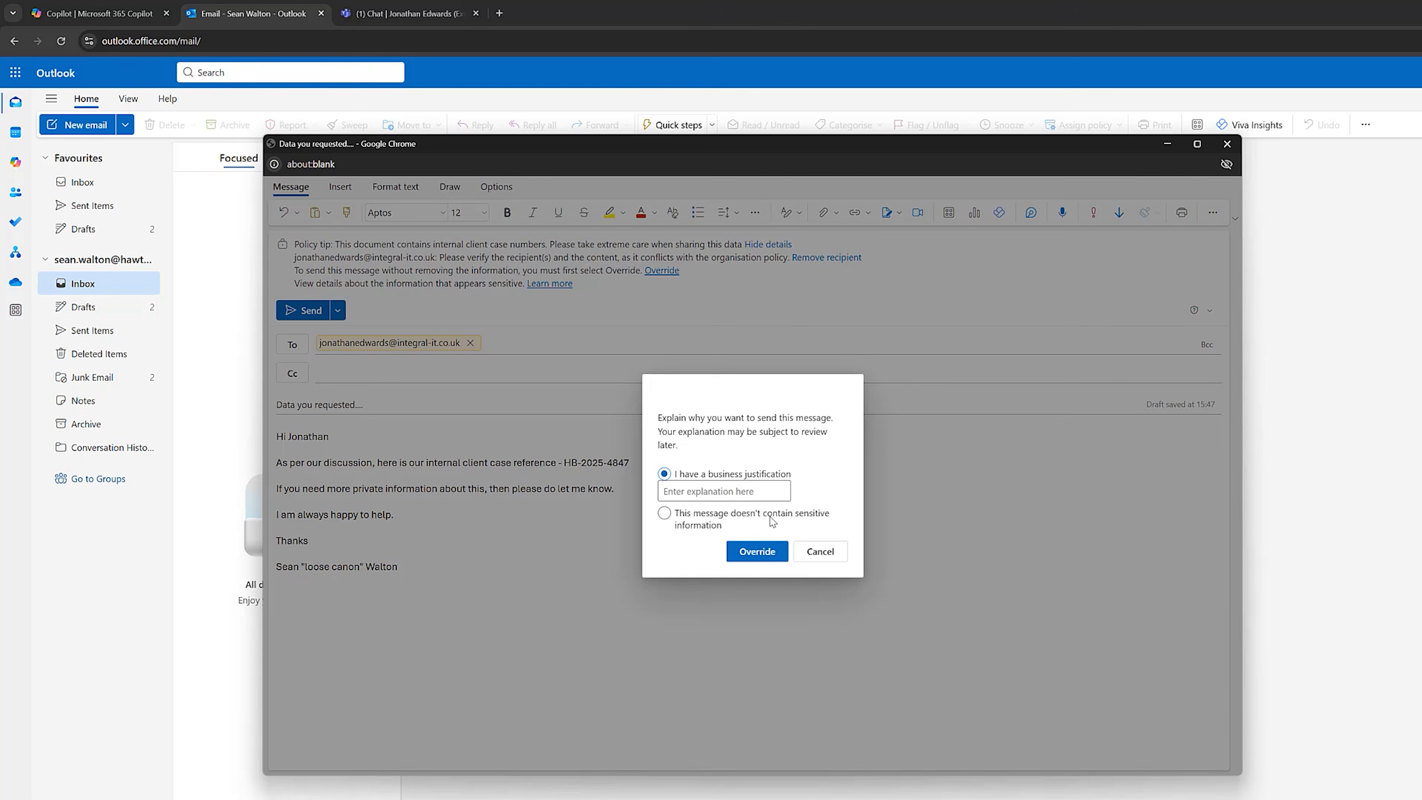
click(819, 551)
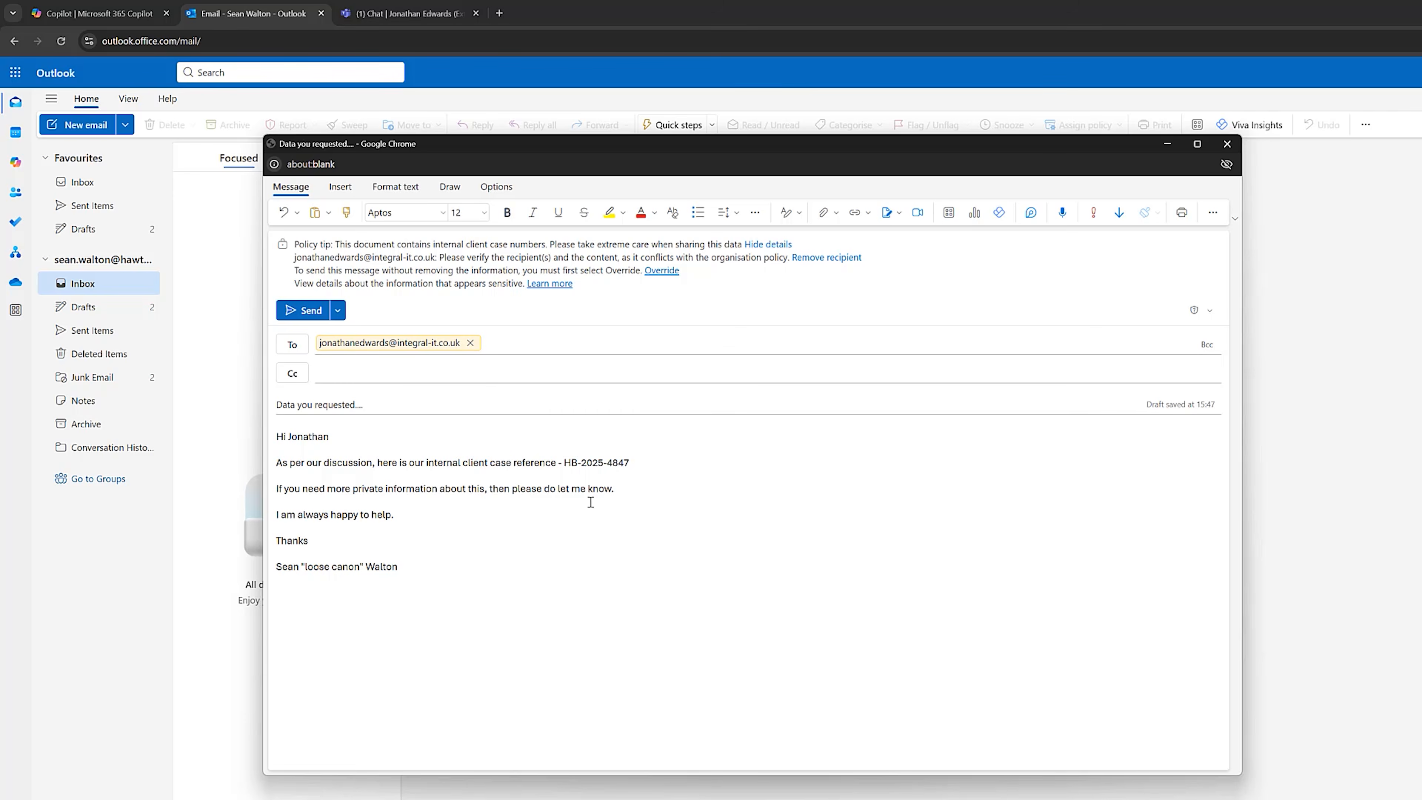
Try to send the email with the client case reference to the external contact, and minimize the message window.
click(307, 312)
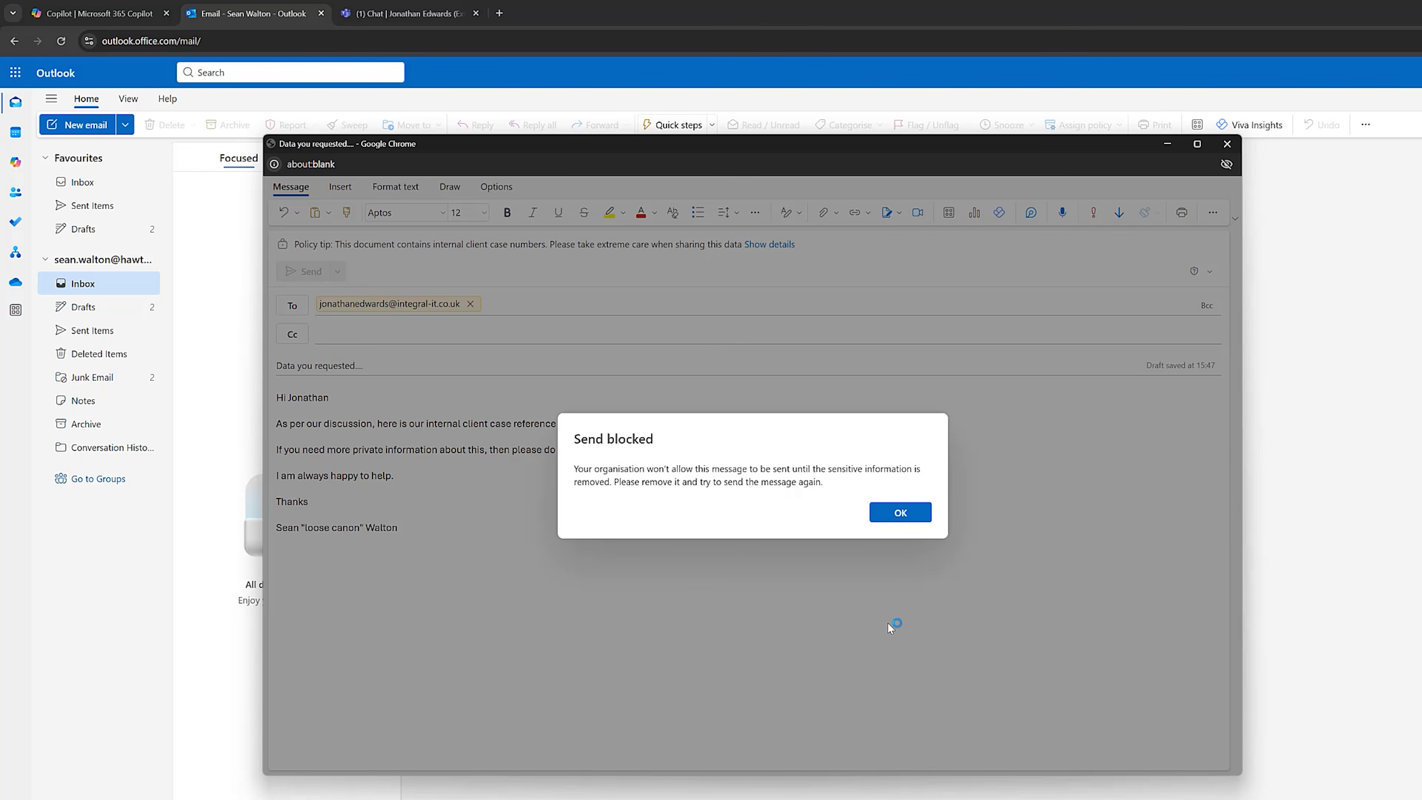
click(897, 512)
click(1166, 145)
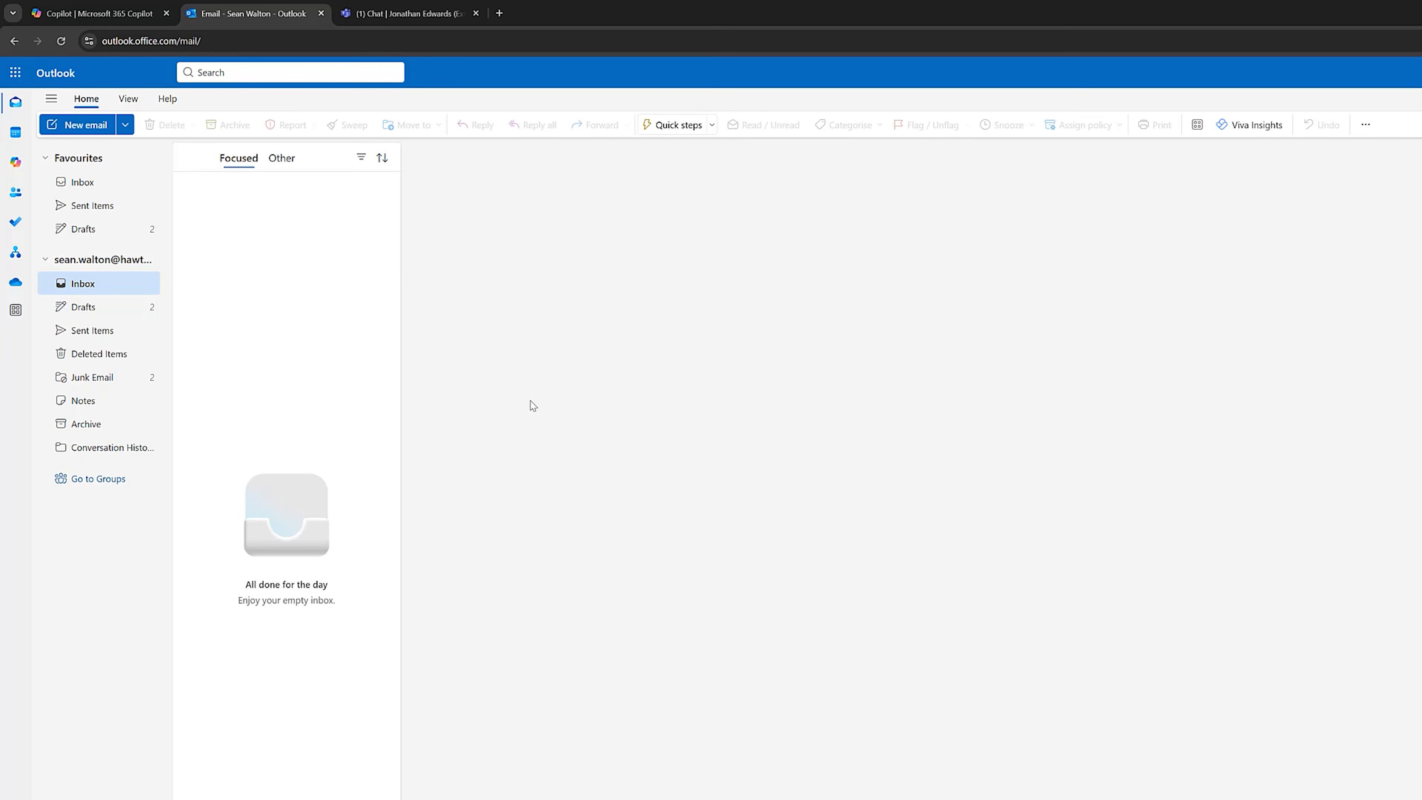
Switch to the Teams chat, and in OneDrive open the Hawthorne_Bell_Confidential_Legal_Document file from My files.
click(372, 14)
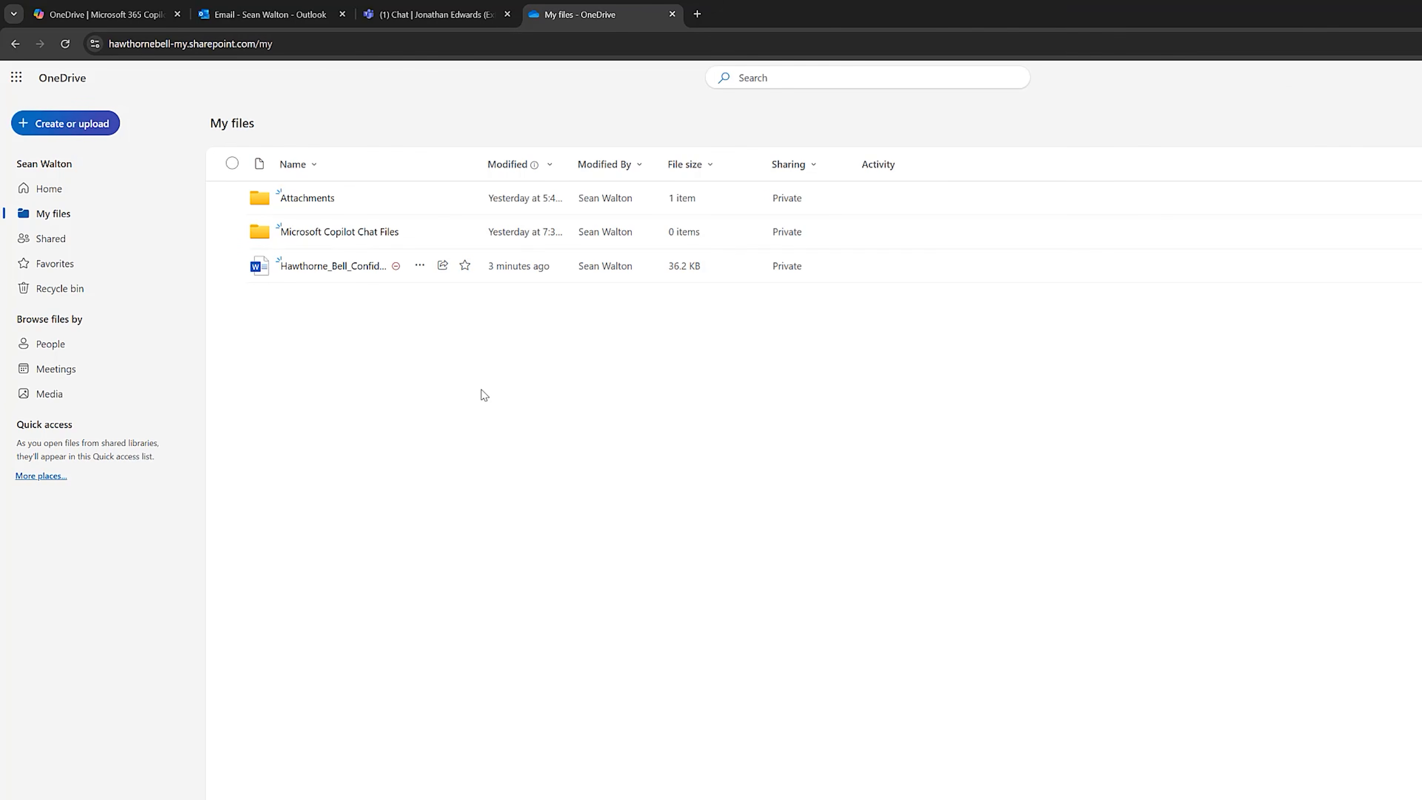
click(336, 267)
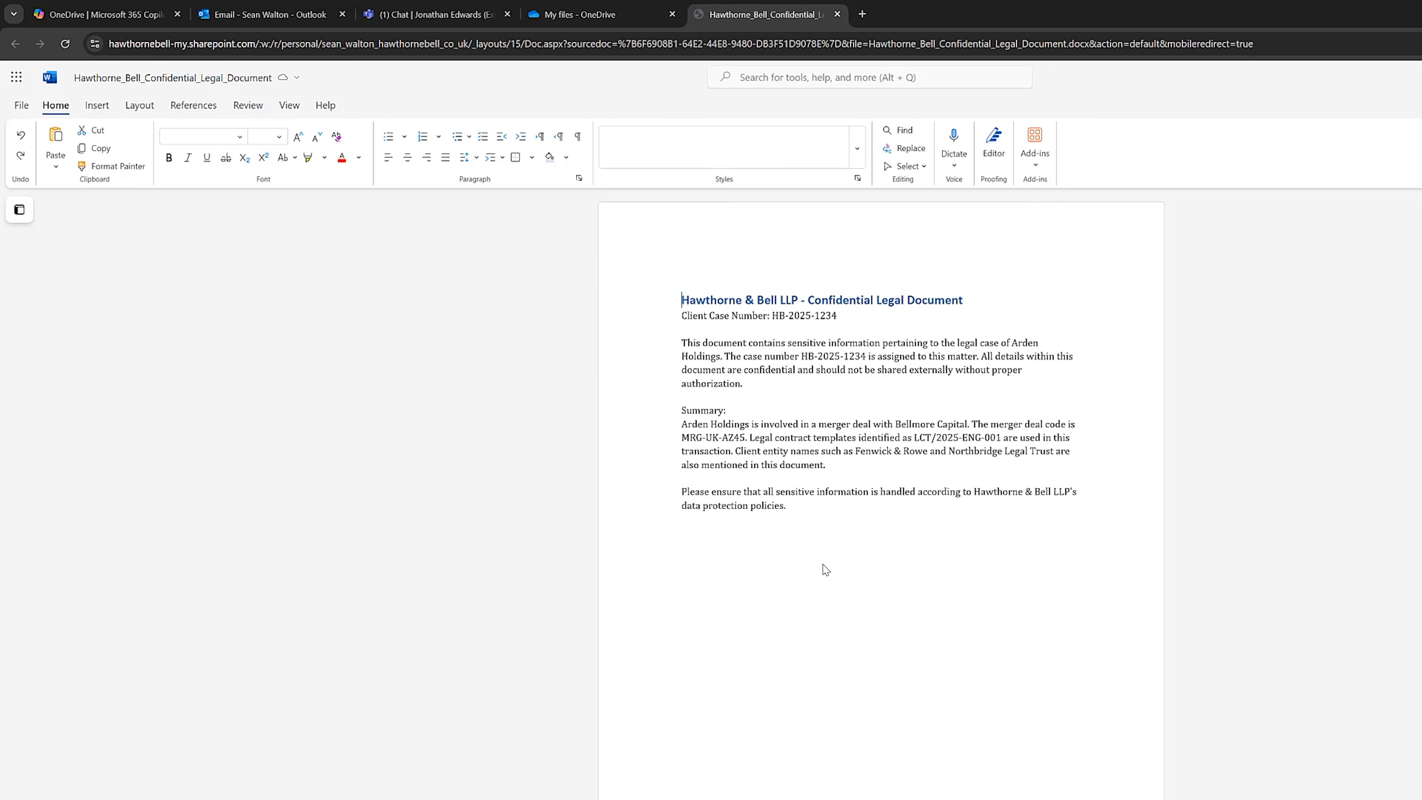
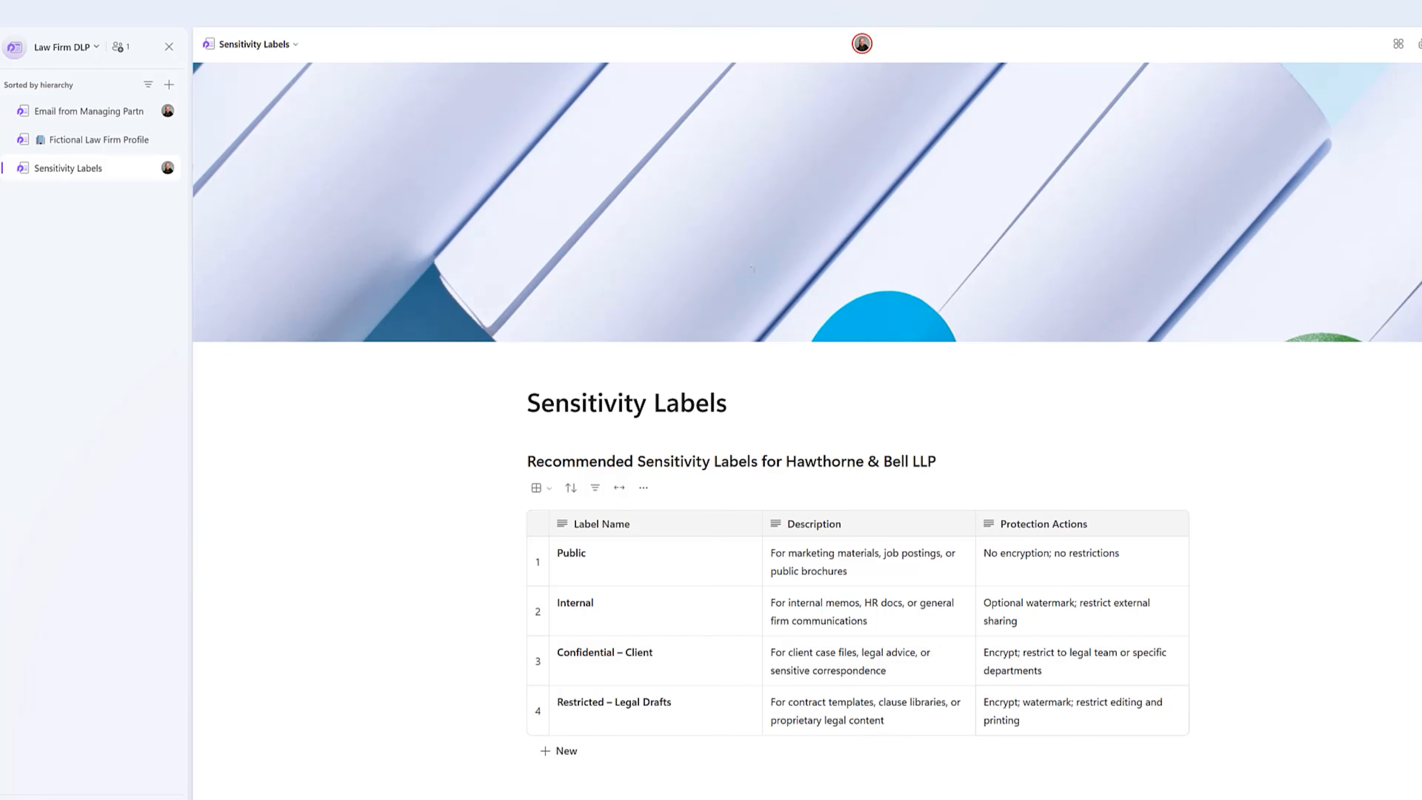
Switch to Microsoft Purview and open the sensitivity labels in the Information Protection solution.
click(763, 786)
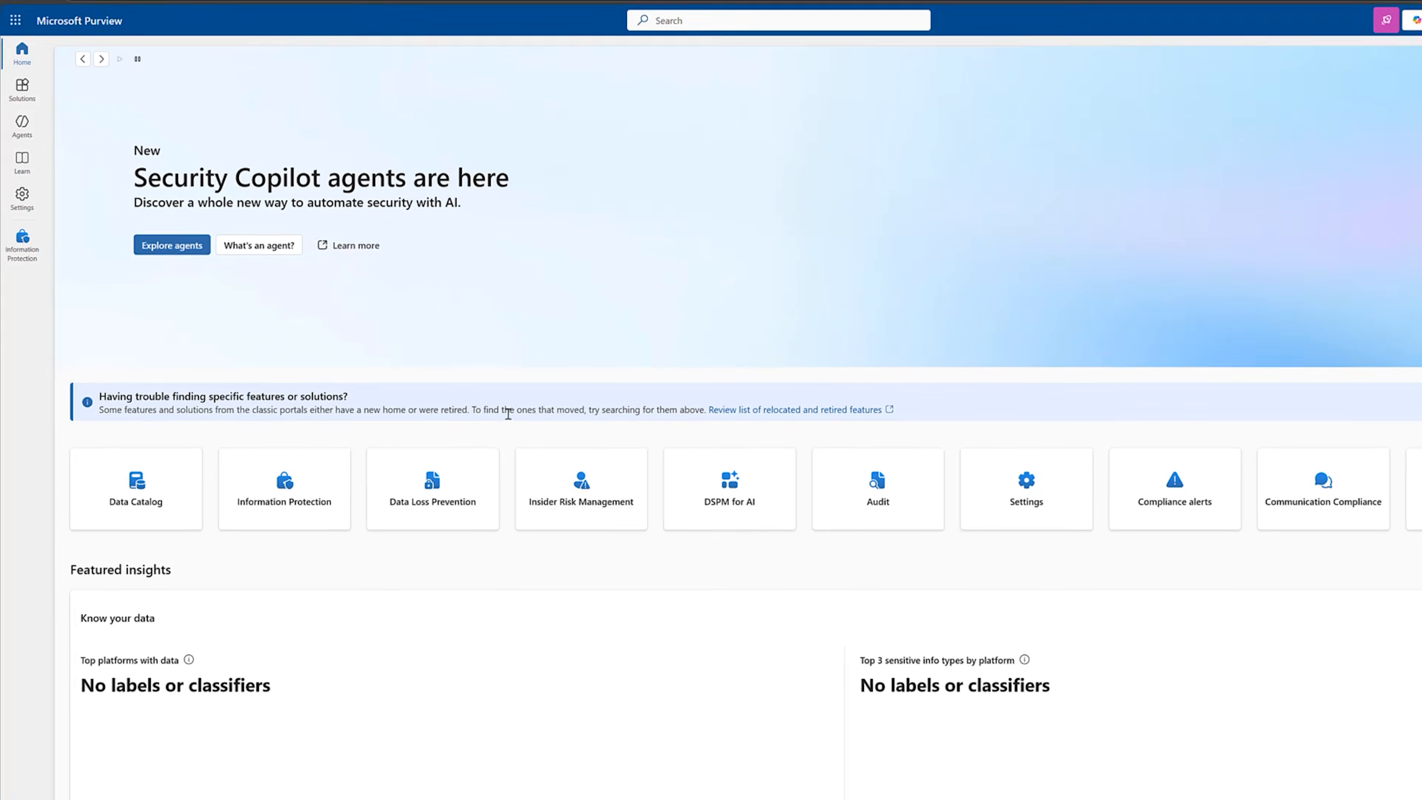
click(33, 93)
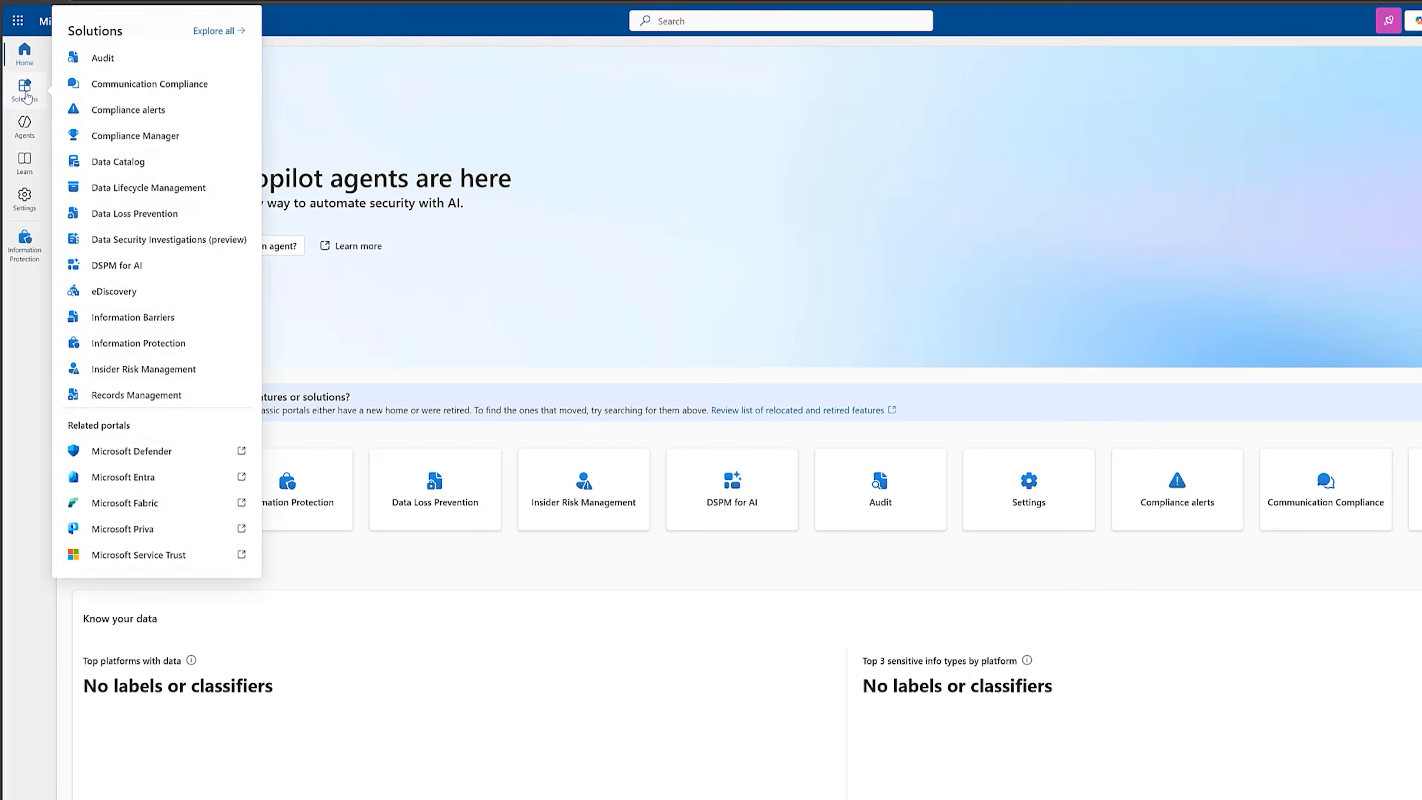
click(162, 343)
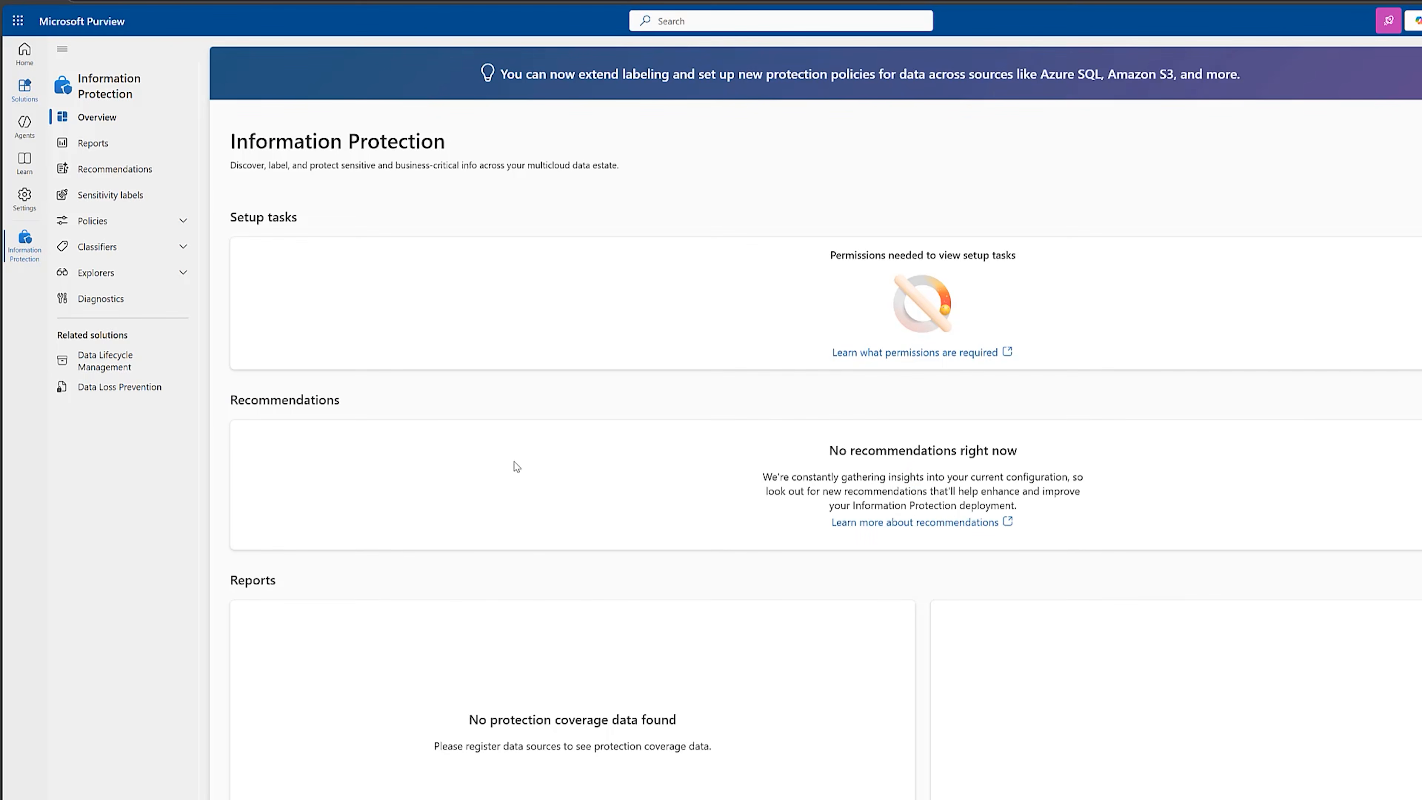
click(111, 197)
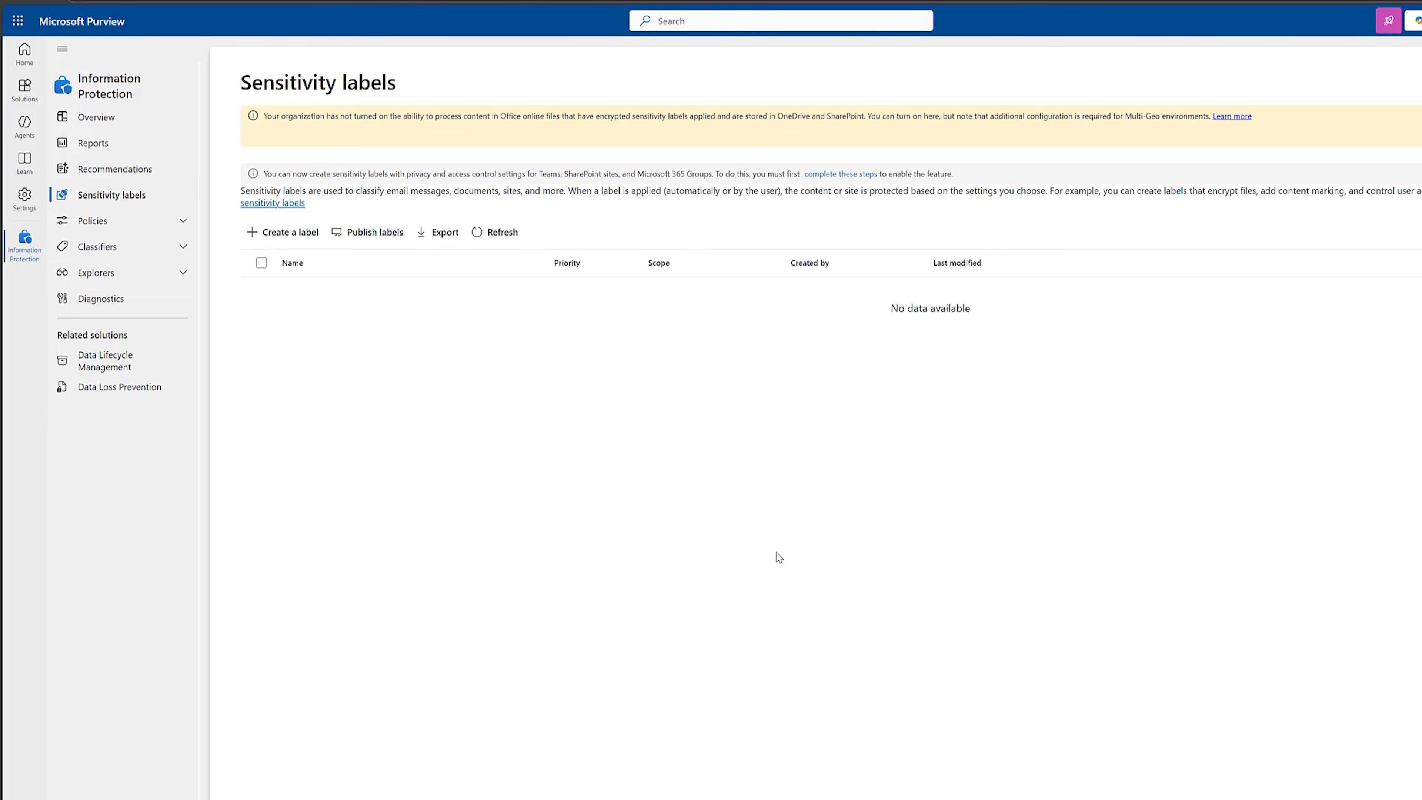
Create a pink sensitivity label named and displayed as "Confidential – Client", described as "For client case files, legal advice, or sensitive correspondence".
click(284, 244)
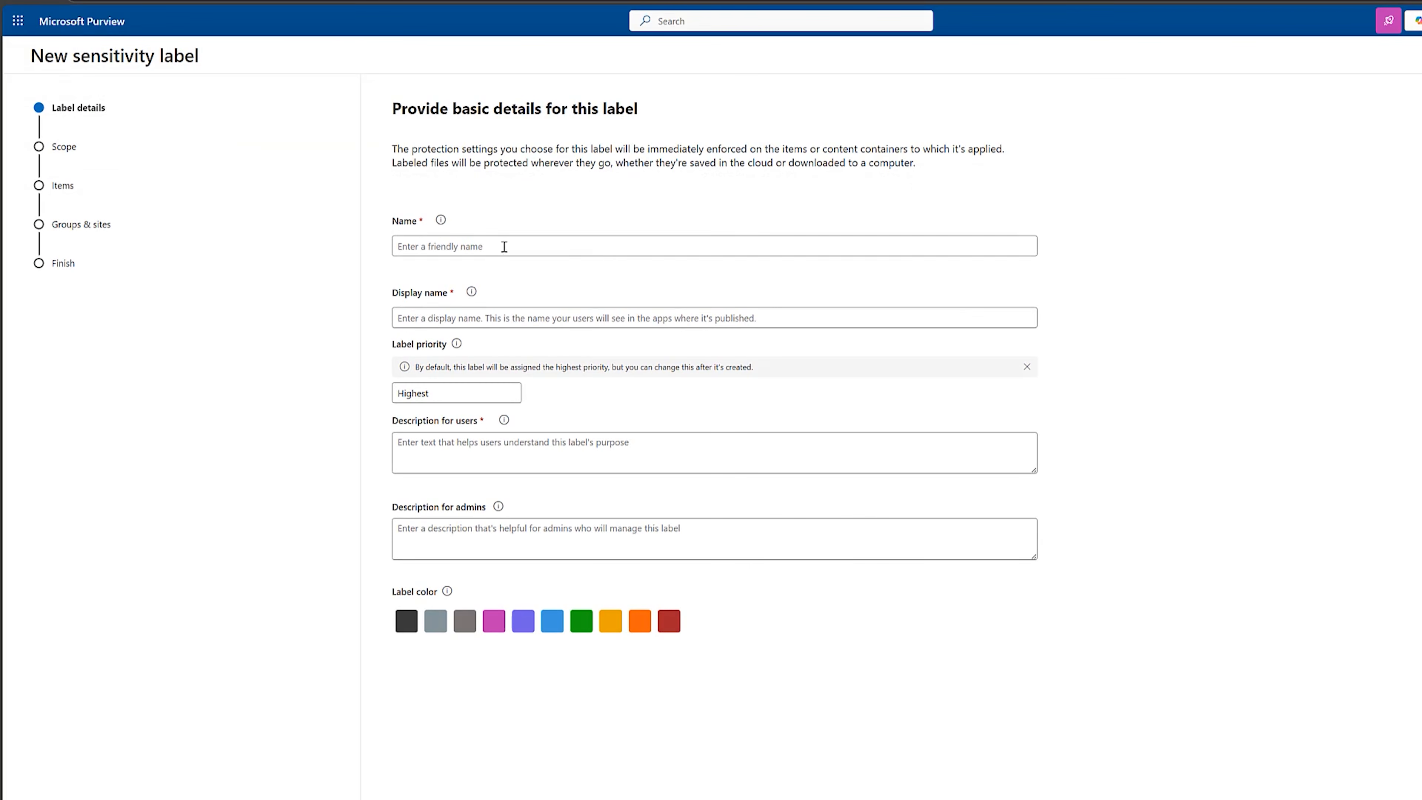
text(Confidential – Client)
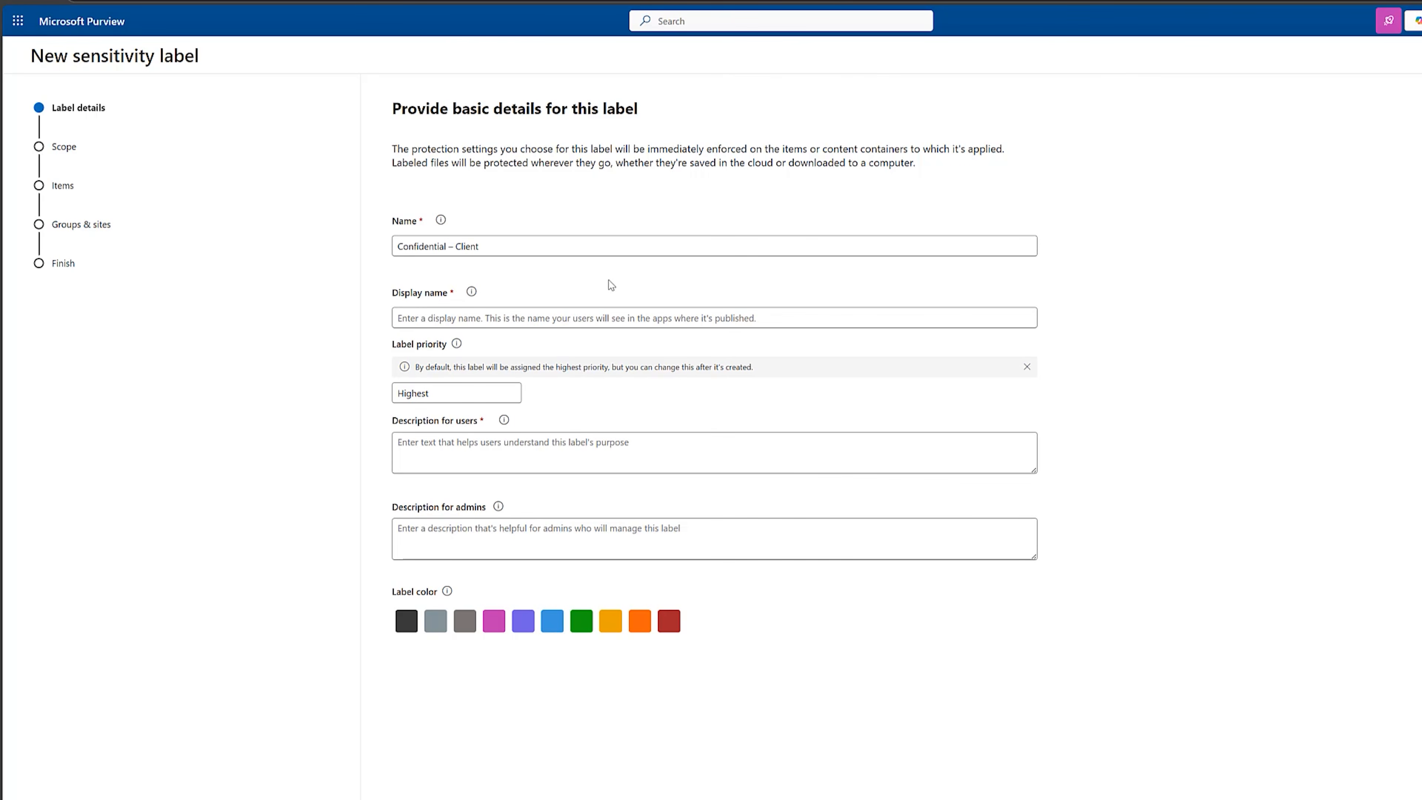
click(564, 318)
text(Confidential – Client)
click(565, 401)
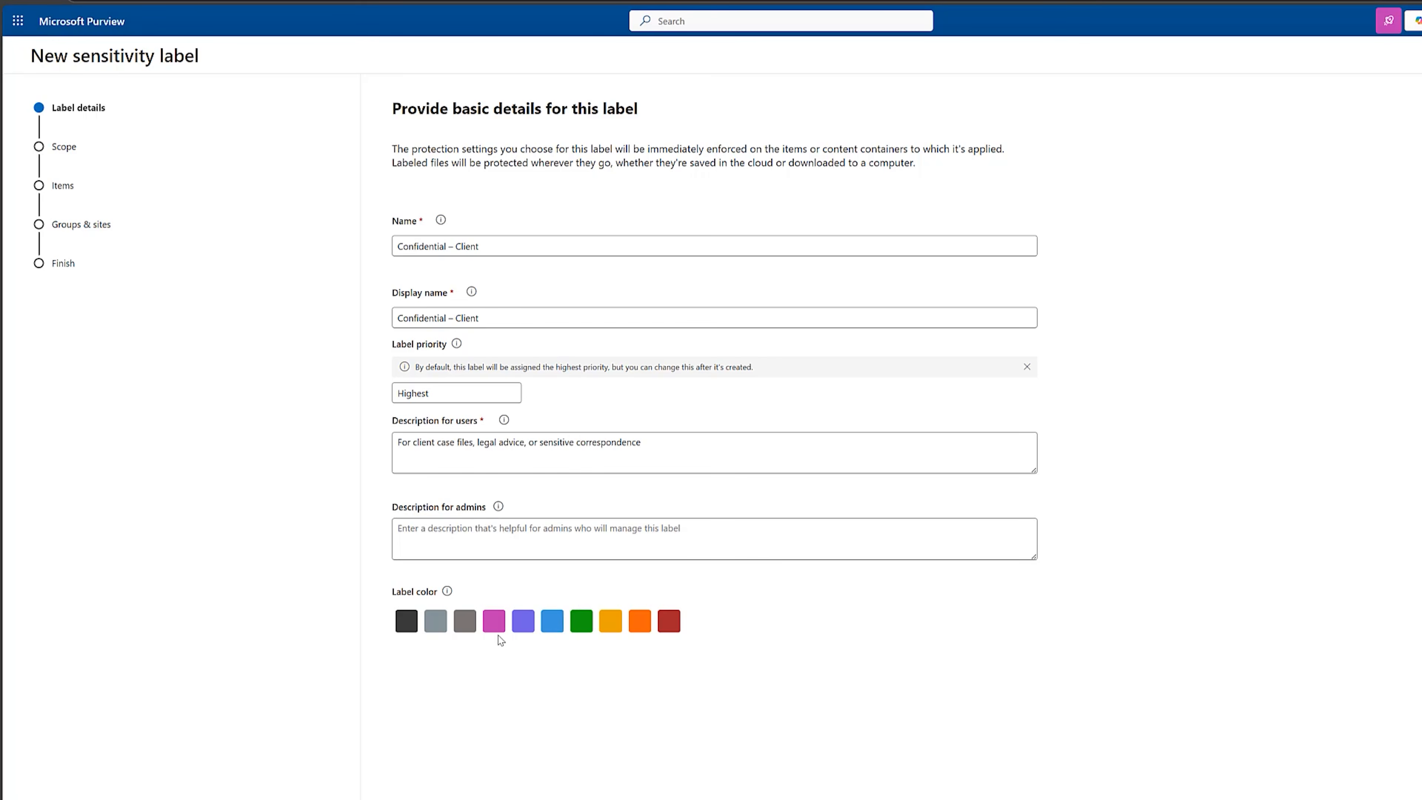
click(495, 626)
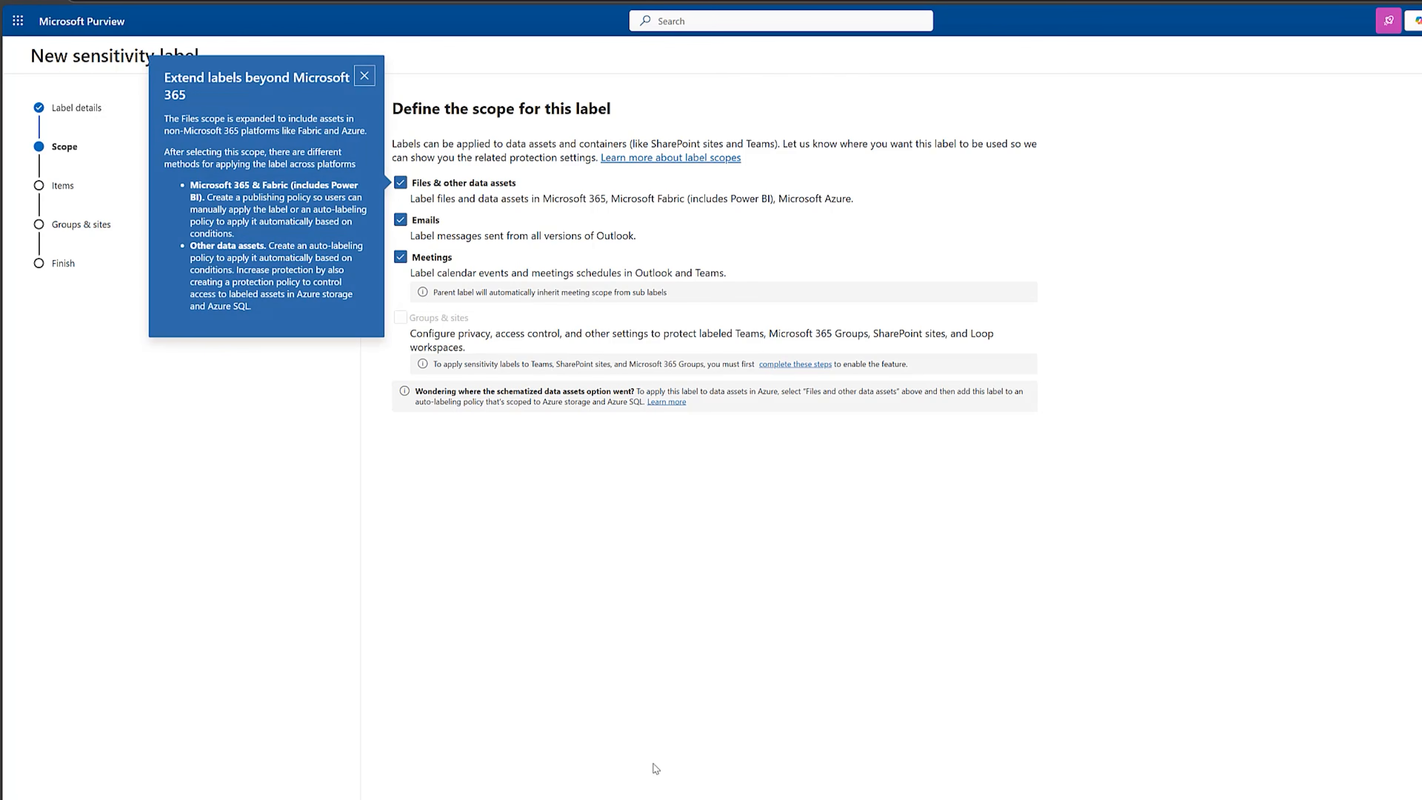
Accept the files, emails and meetings scope, and enable Control access and Apply content marking for the label's items.
click(365, 76)
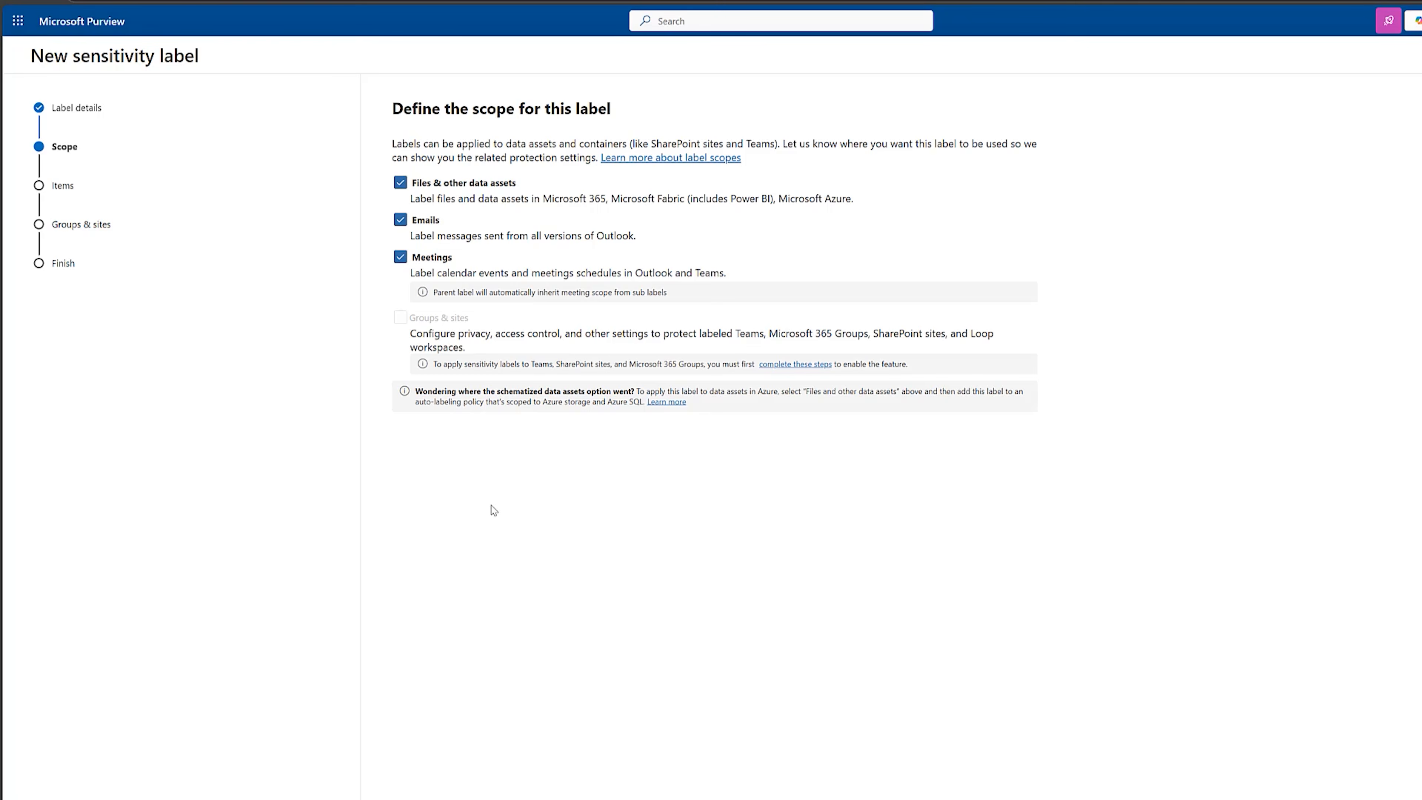
click(481, 799)
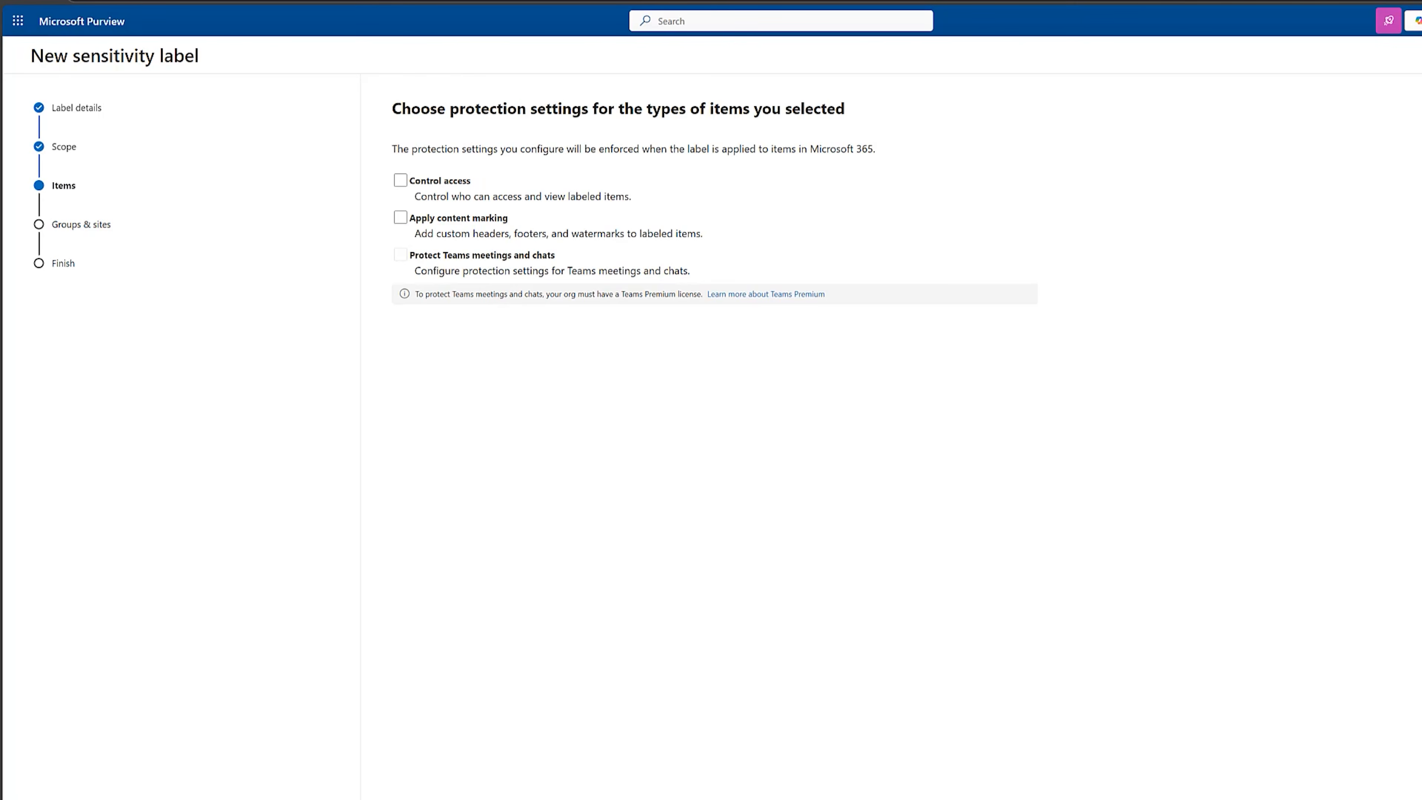
click(400, 183)
click(400, 217)
click(509, 798)
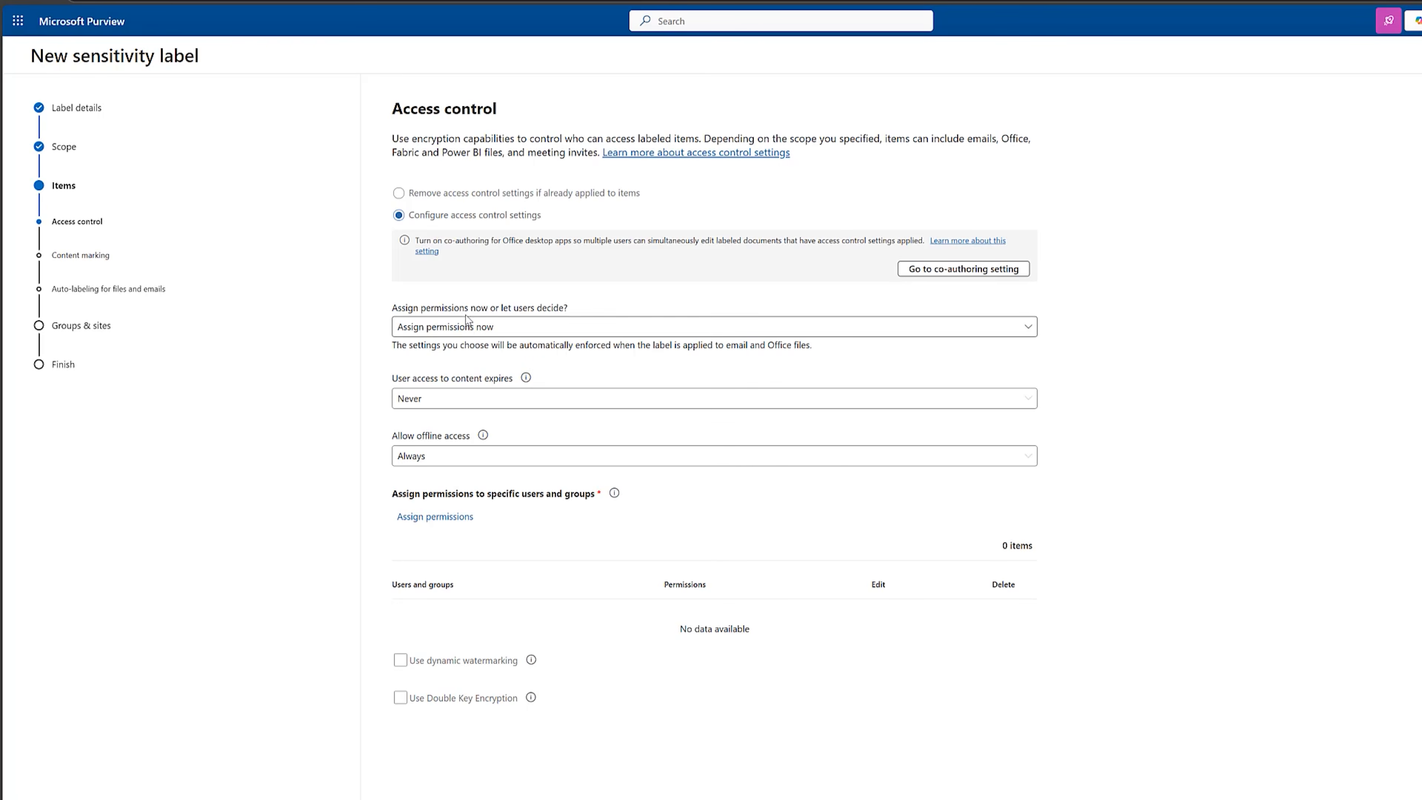
Keep Assign permissions now for access control and add the two law firm staff members as permitted users.
click(564, 326)
click(608, 298)
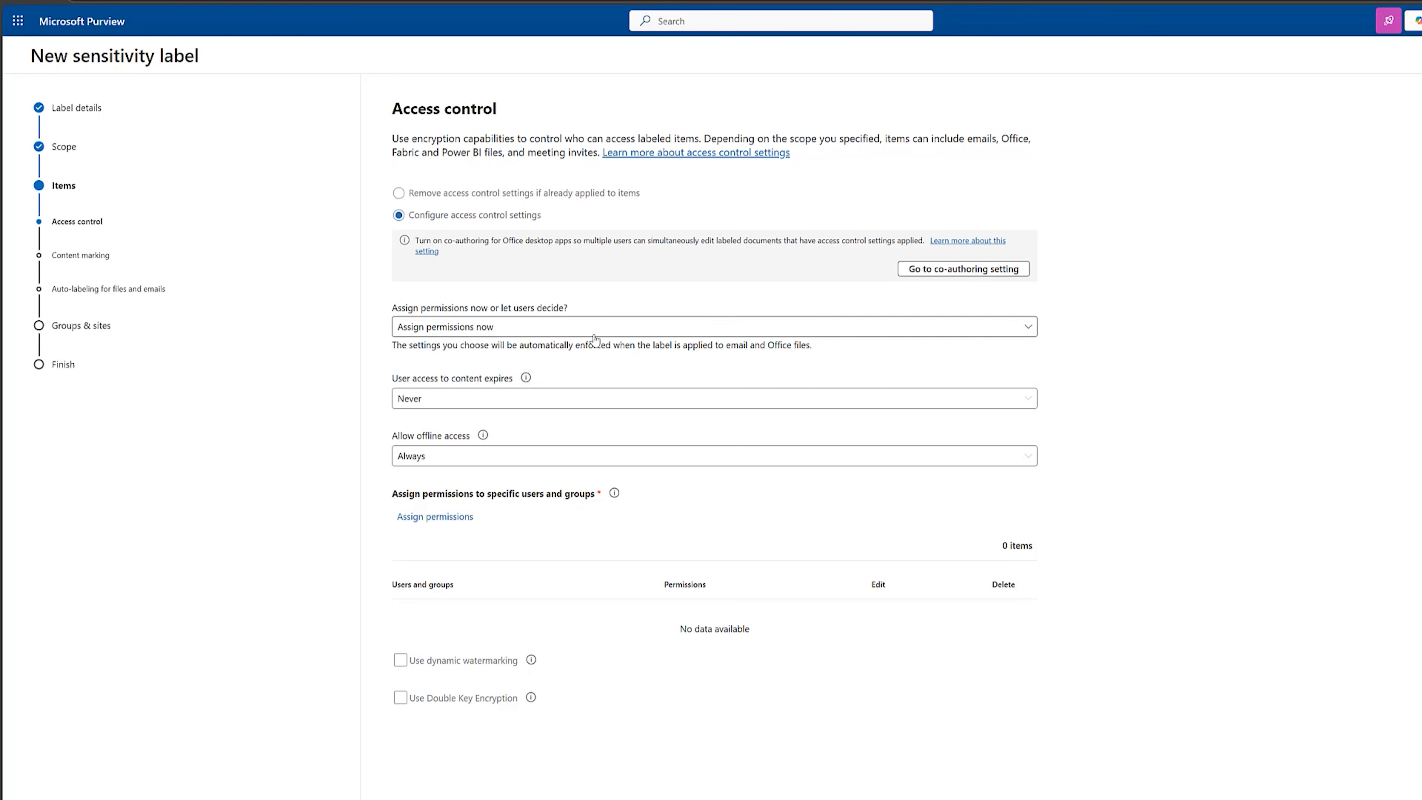
click(429, 520)
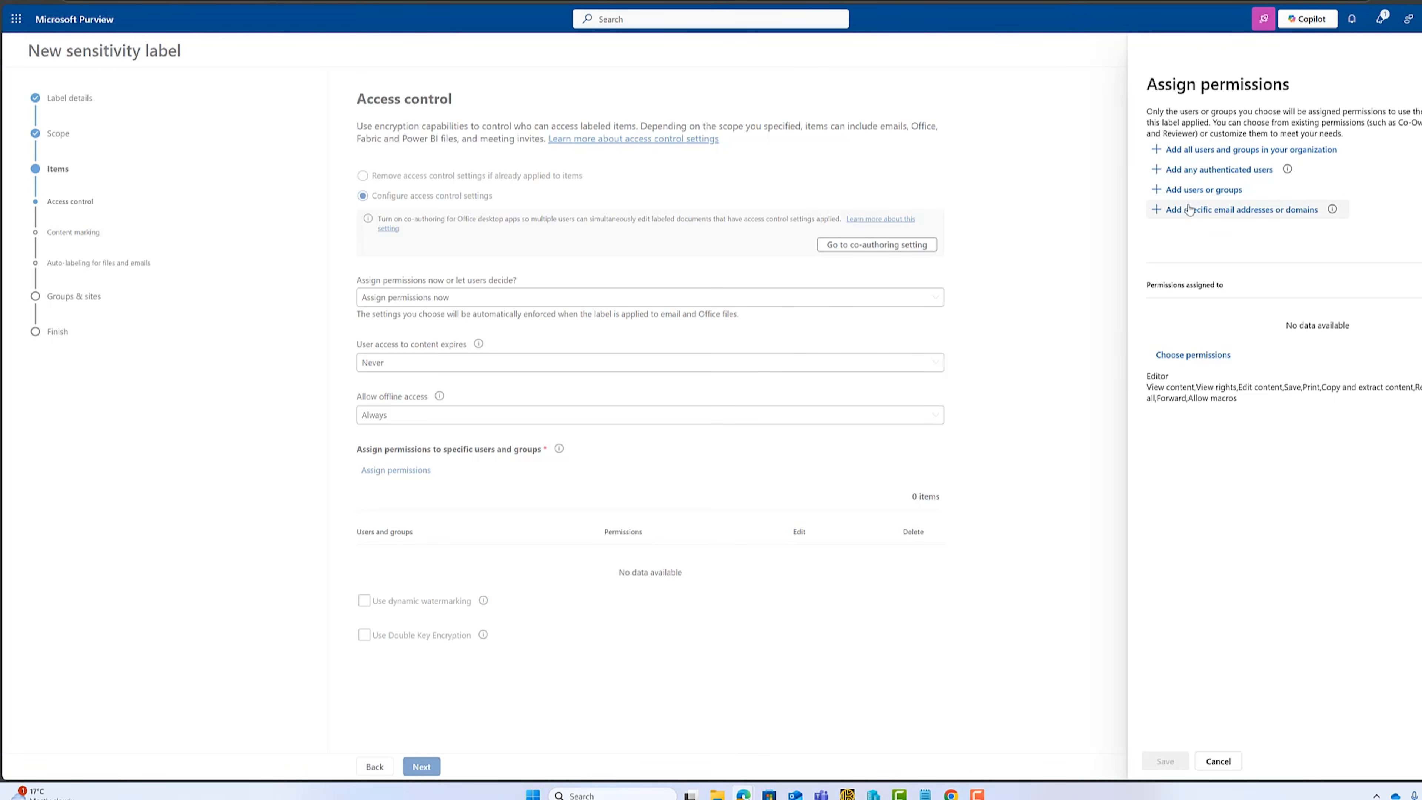
click(1196, 190)
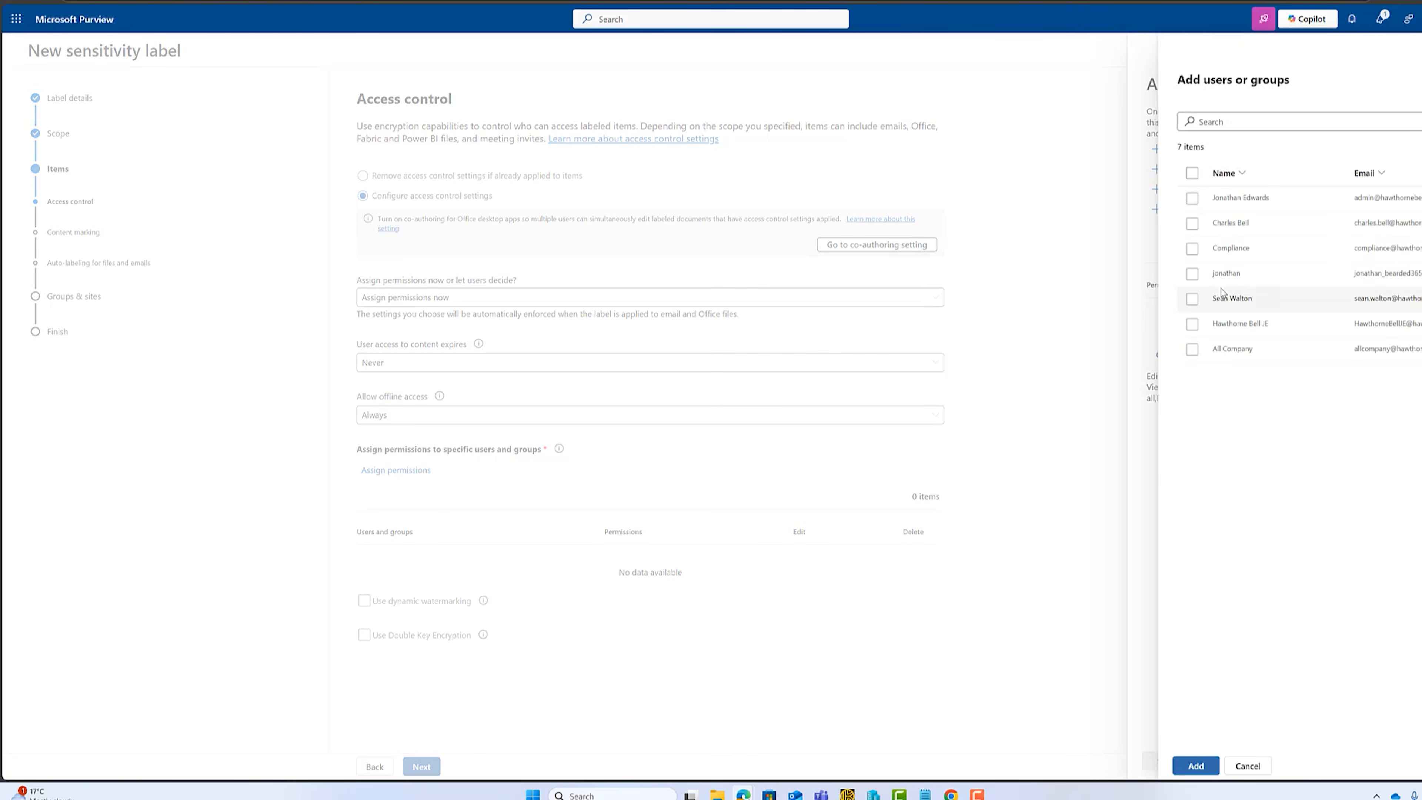
click(1191, 223)
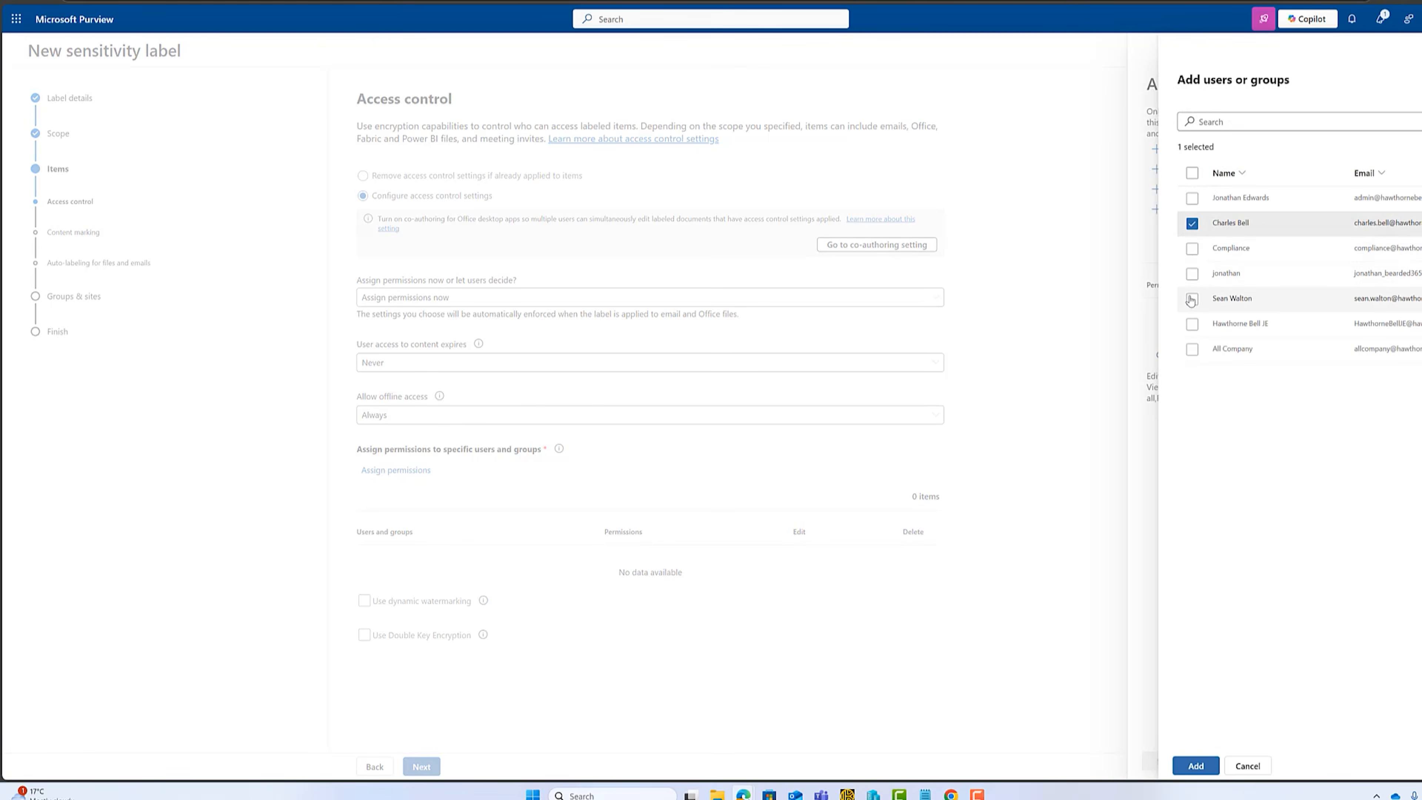
click(1191, 298)
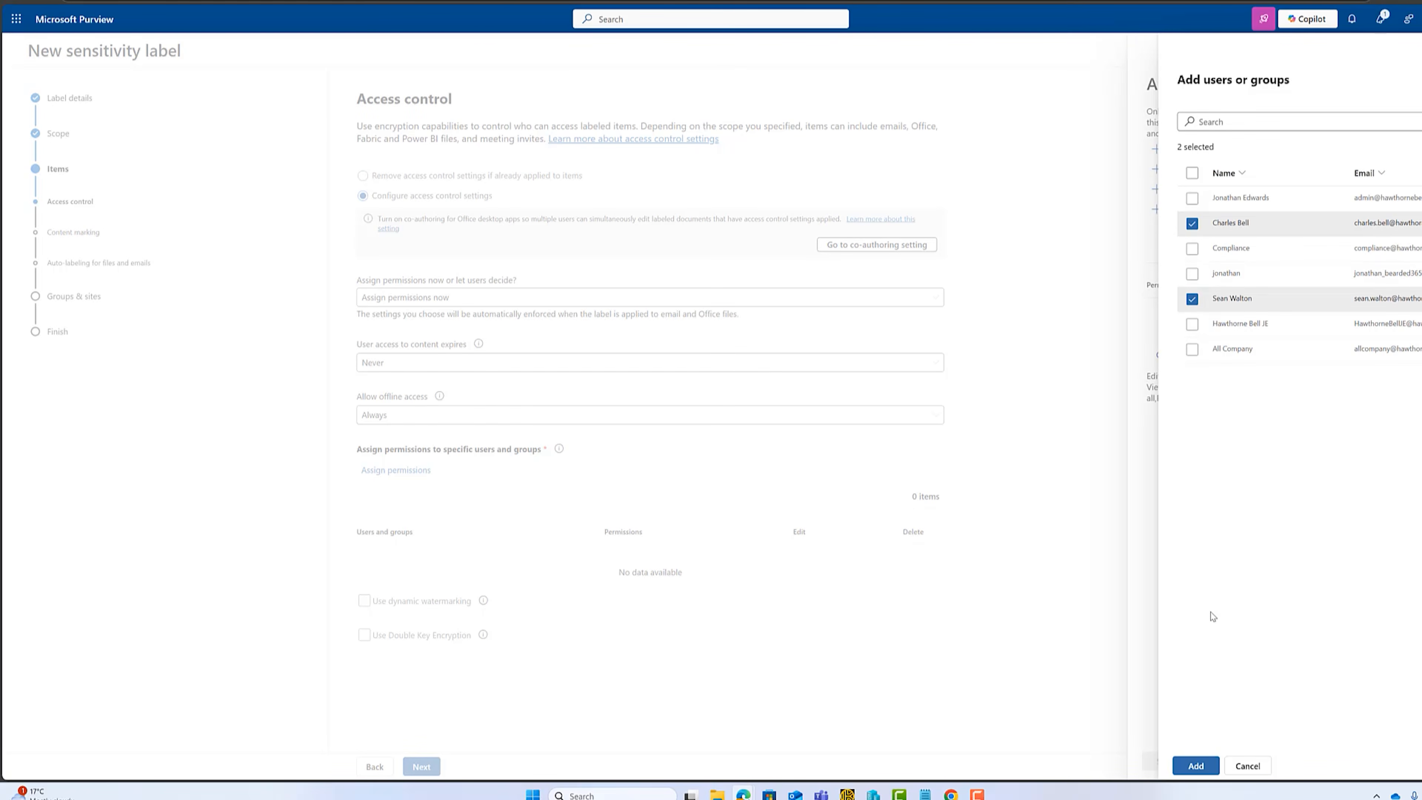
click(1195, 765)
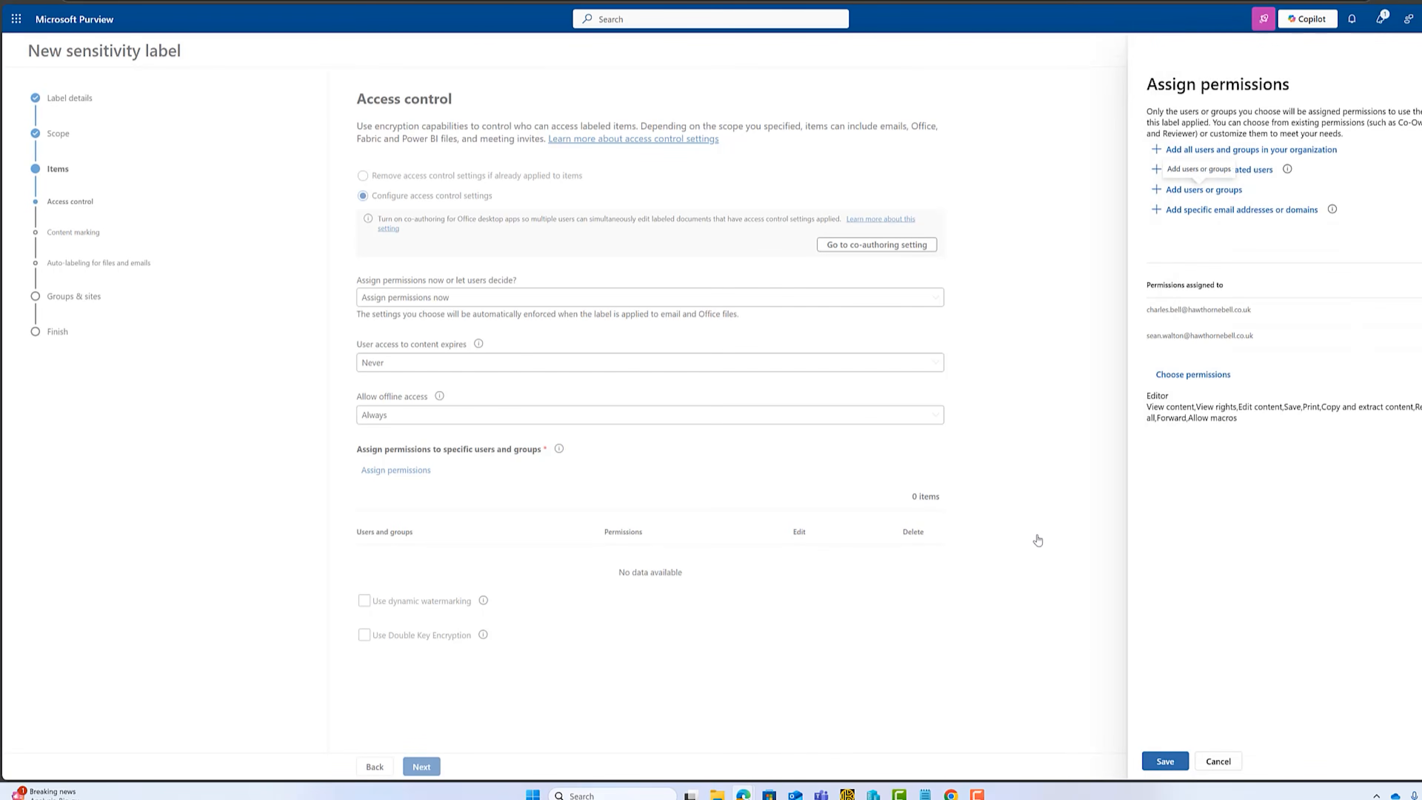
Set the two assigned users' permission level to Co-Author and save the permission assignment.
click(1191, 375)
click(1388, 138)
click(1287, 430)
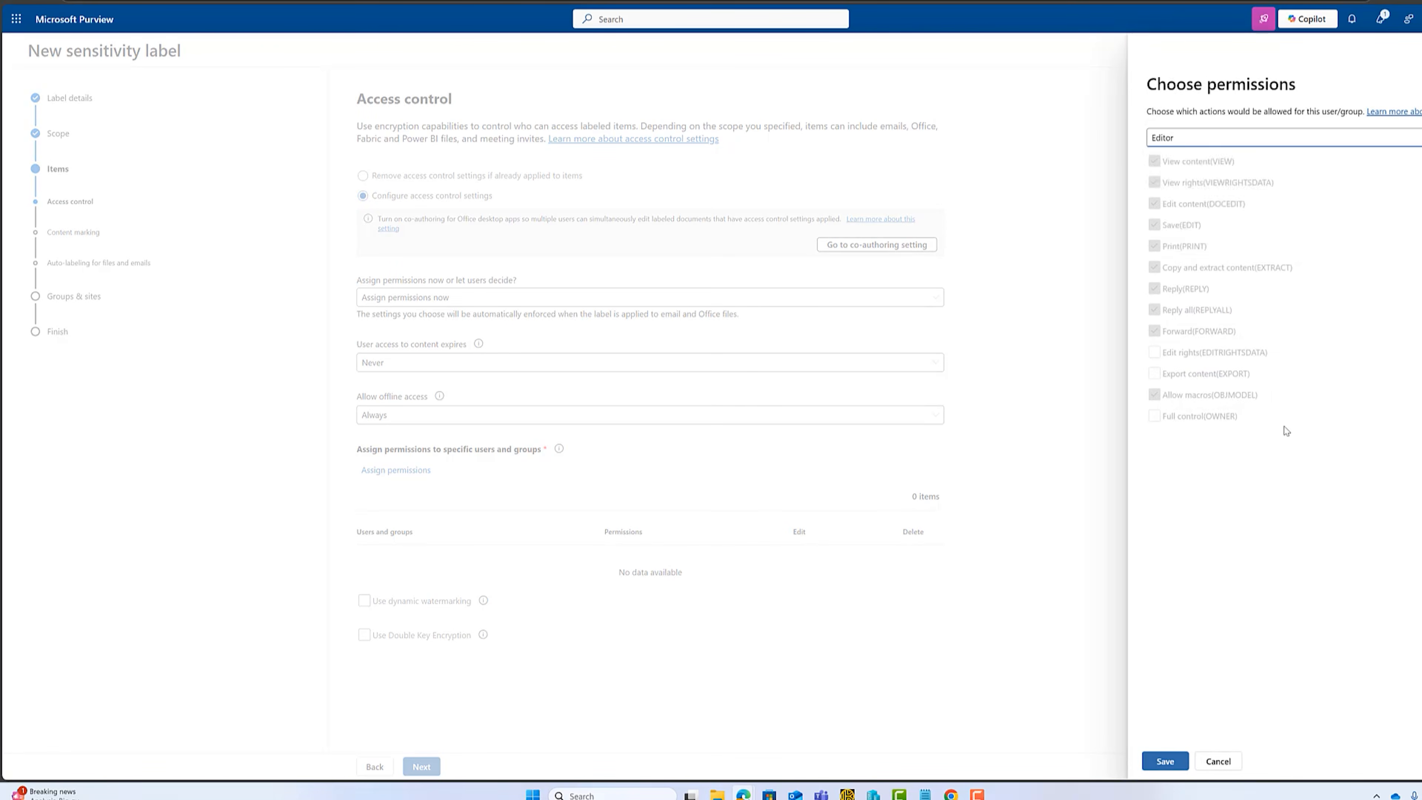
click(1357, 147)
click(1223, 203)
click(1254, 144)
click(1219, 181)
click(1163, 761)
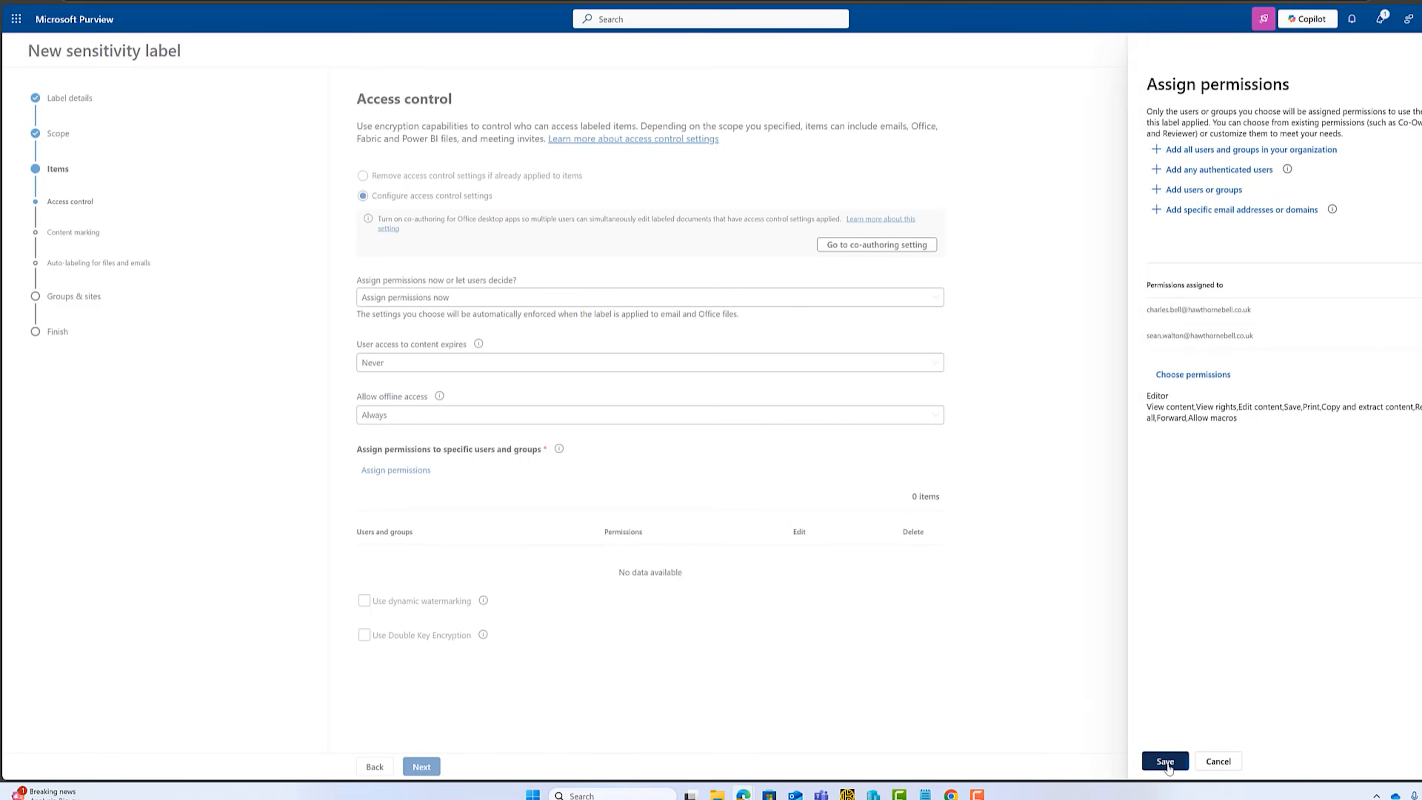
click(1165, 761)
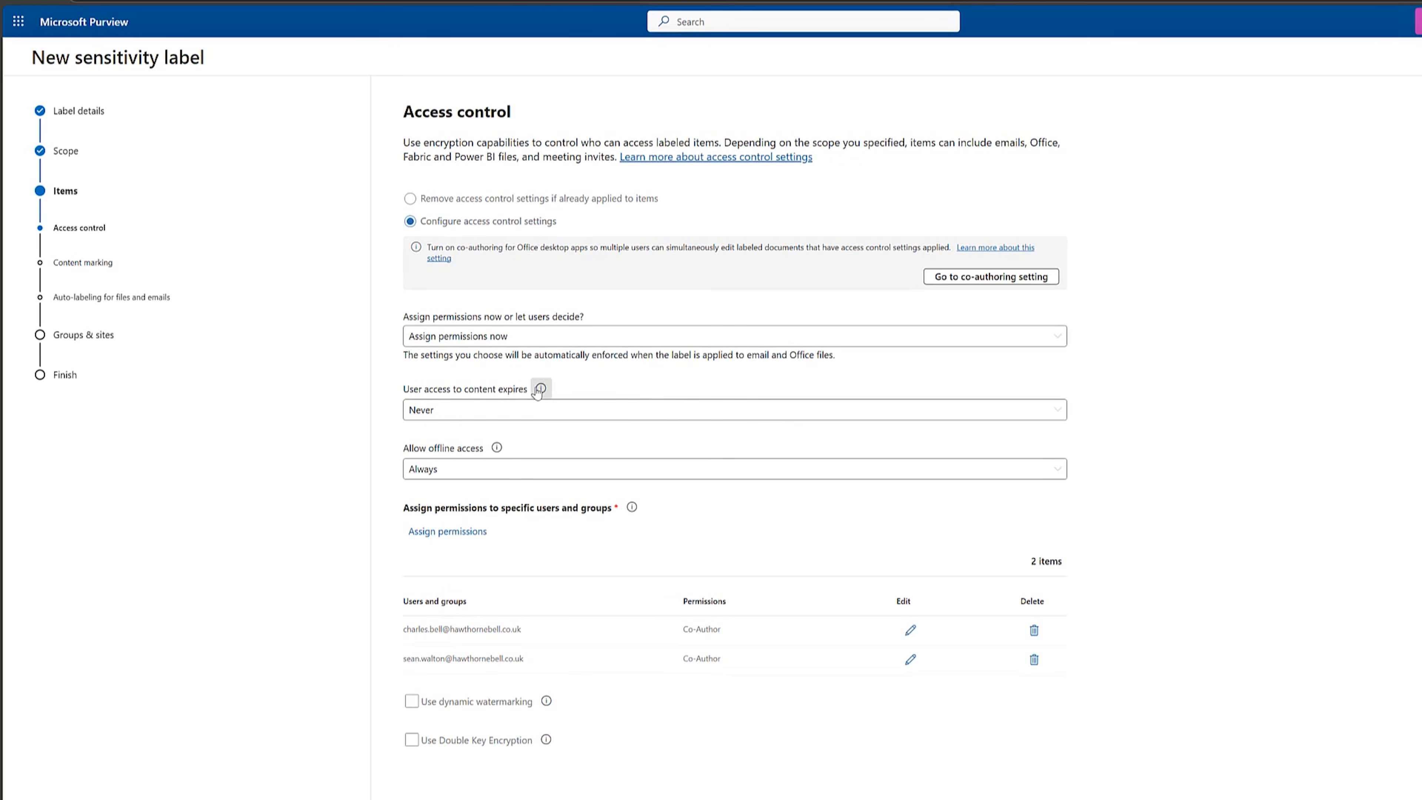
Review the content expiry and offline access options, leaving them at Never and Always, and continue to content marking.
mouse_move(539, 389)
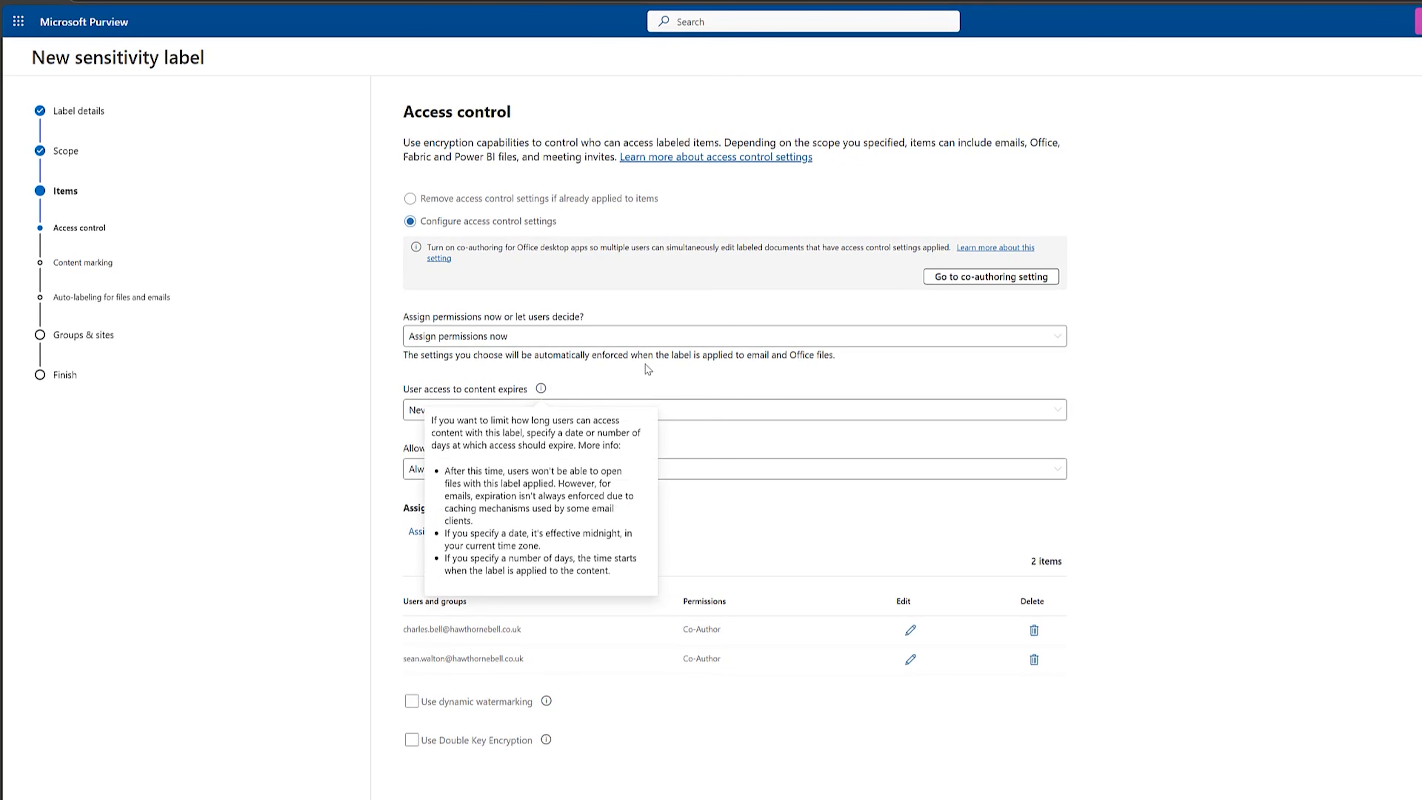
click(658, 409)
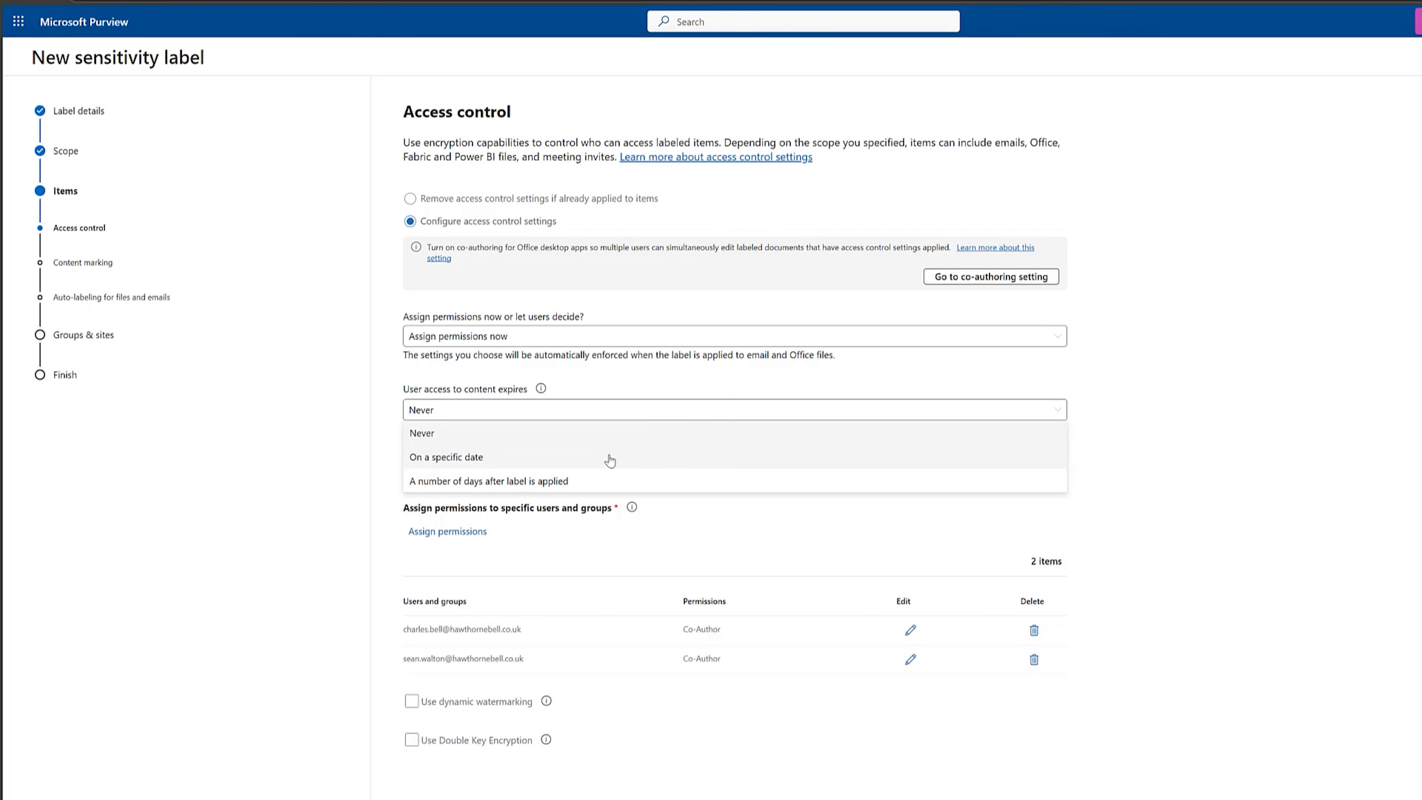
click(1149, 428)
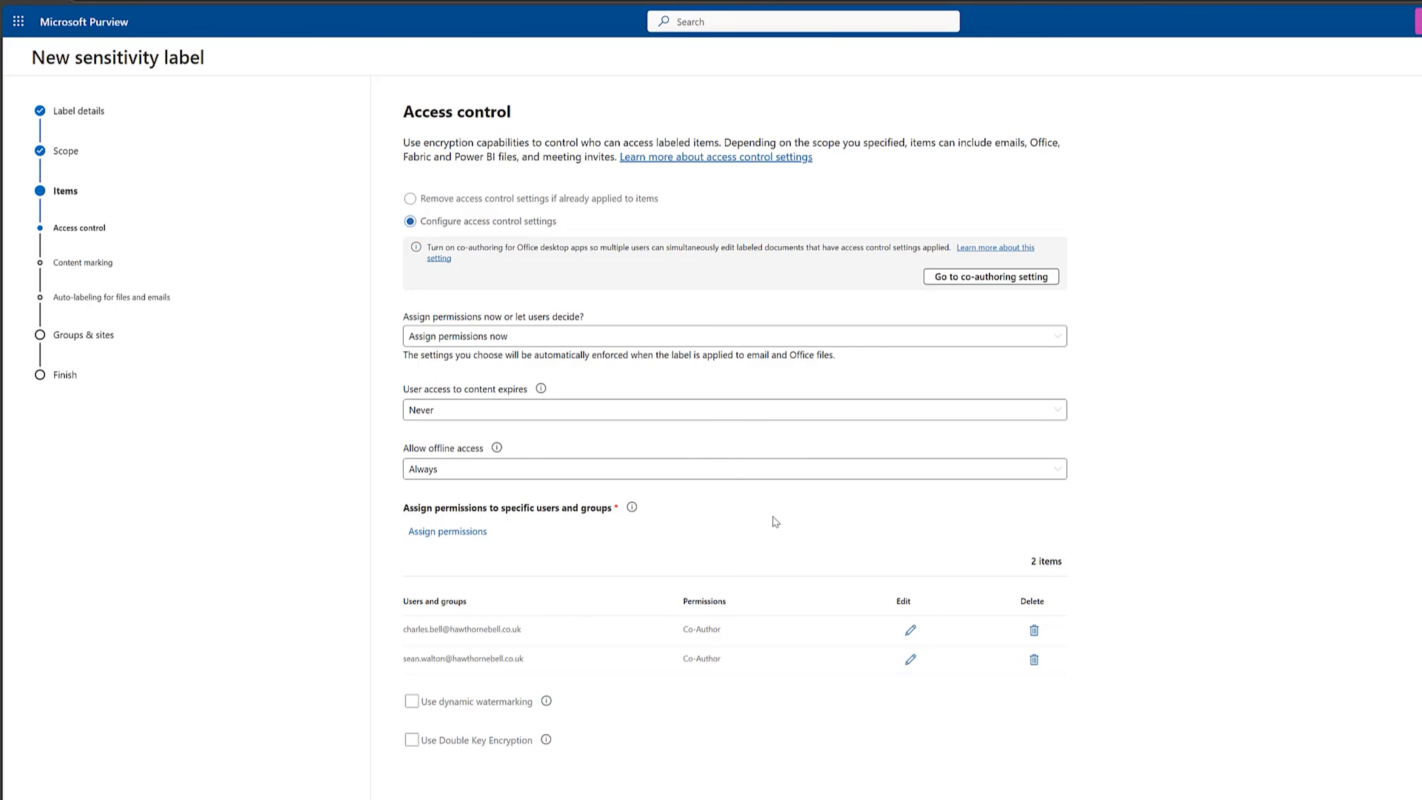
click(802, 469)
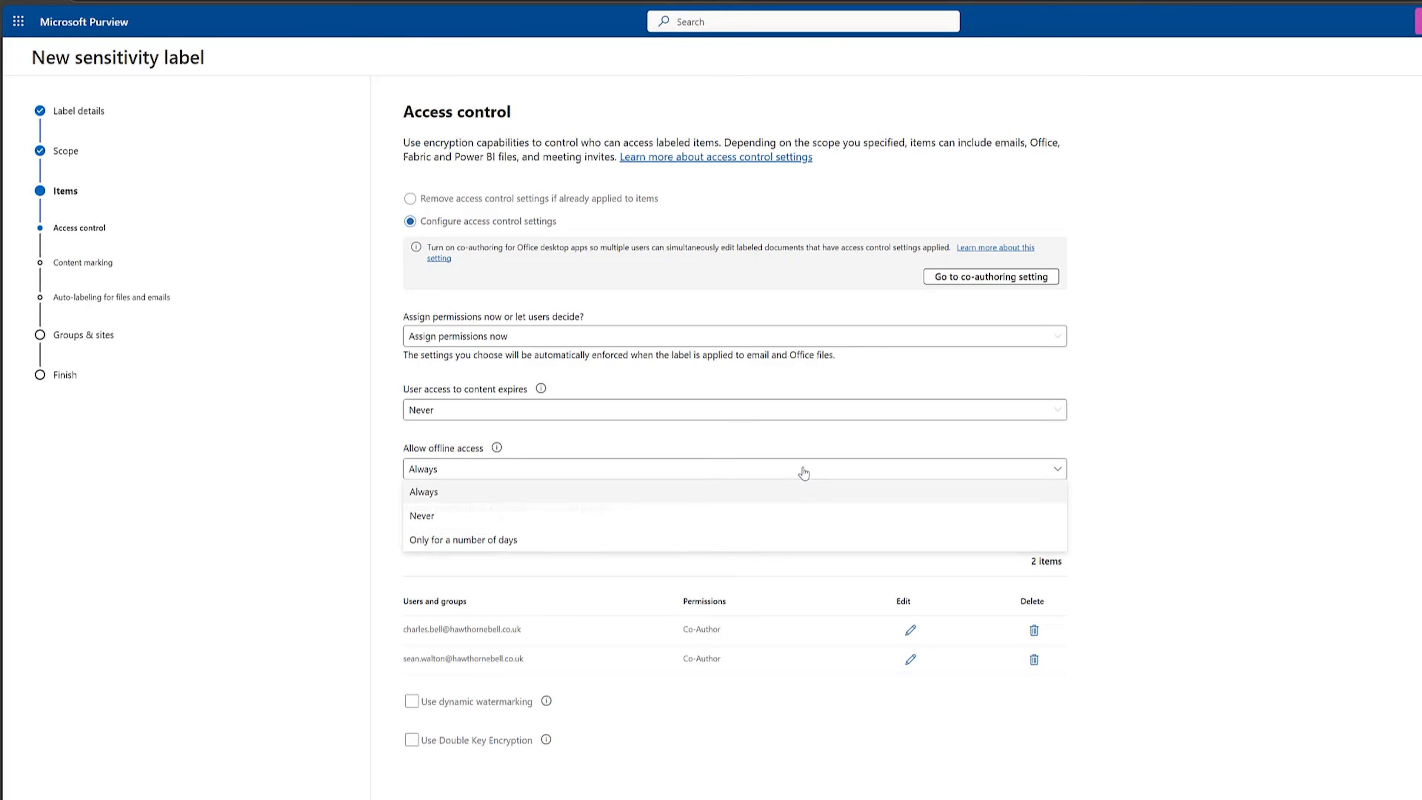
click(1134, 413)
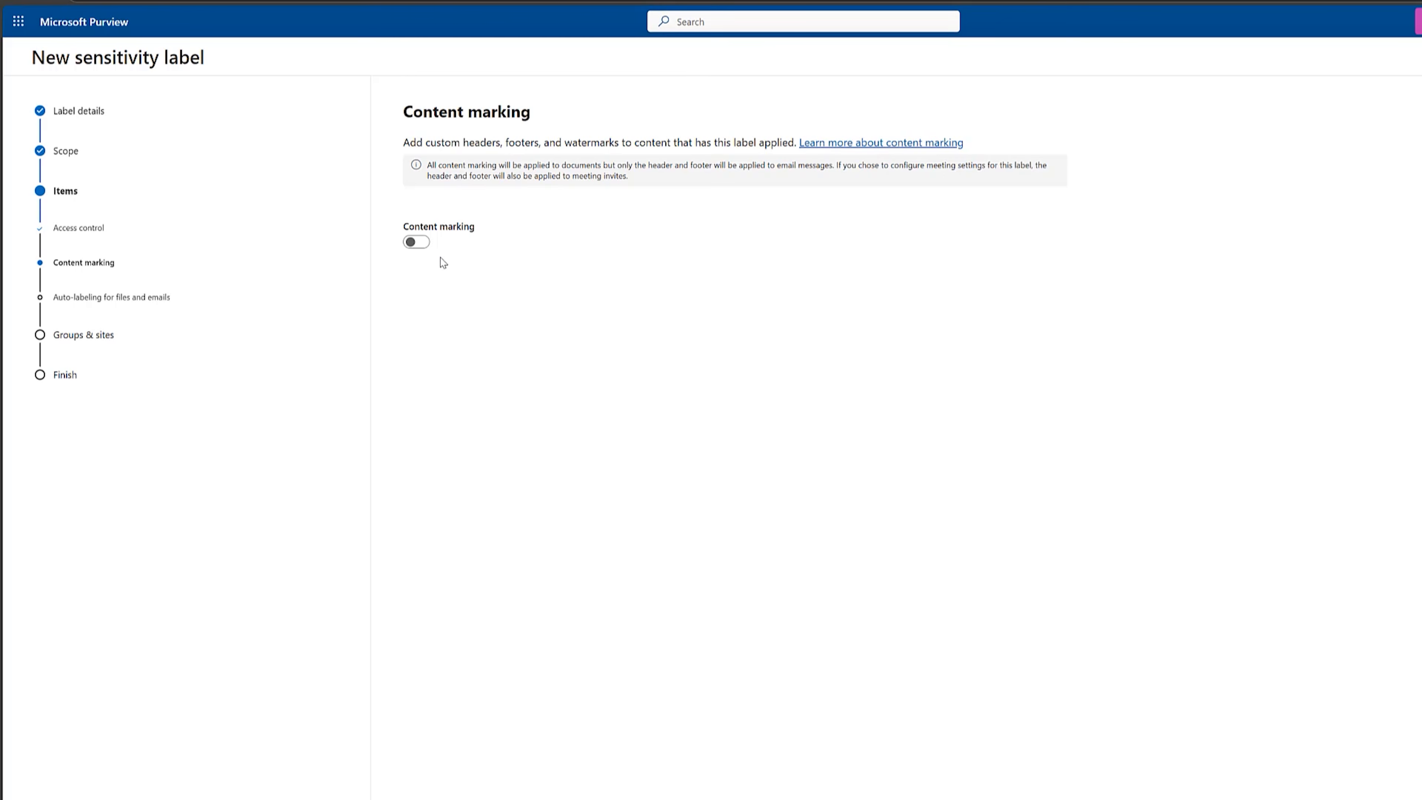
Turn on content marking and add a watermark with the text "CONFIDENTIAL CLIENT DATA".
click(417, 244)
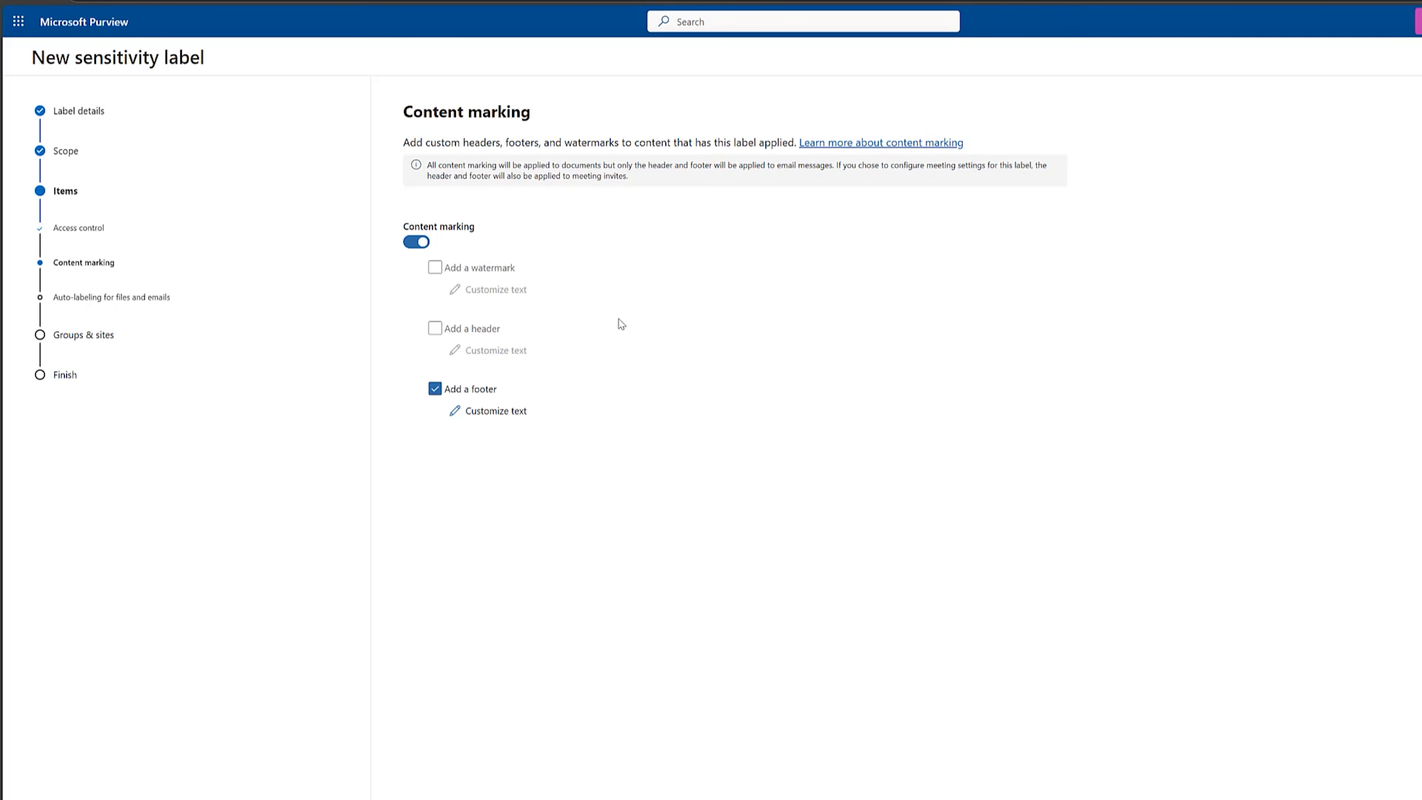
click(435, 268)
click(476, 292)
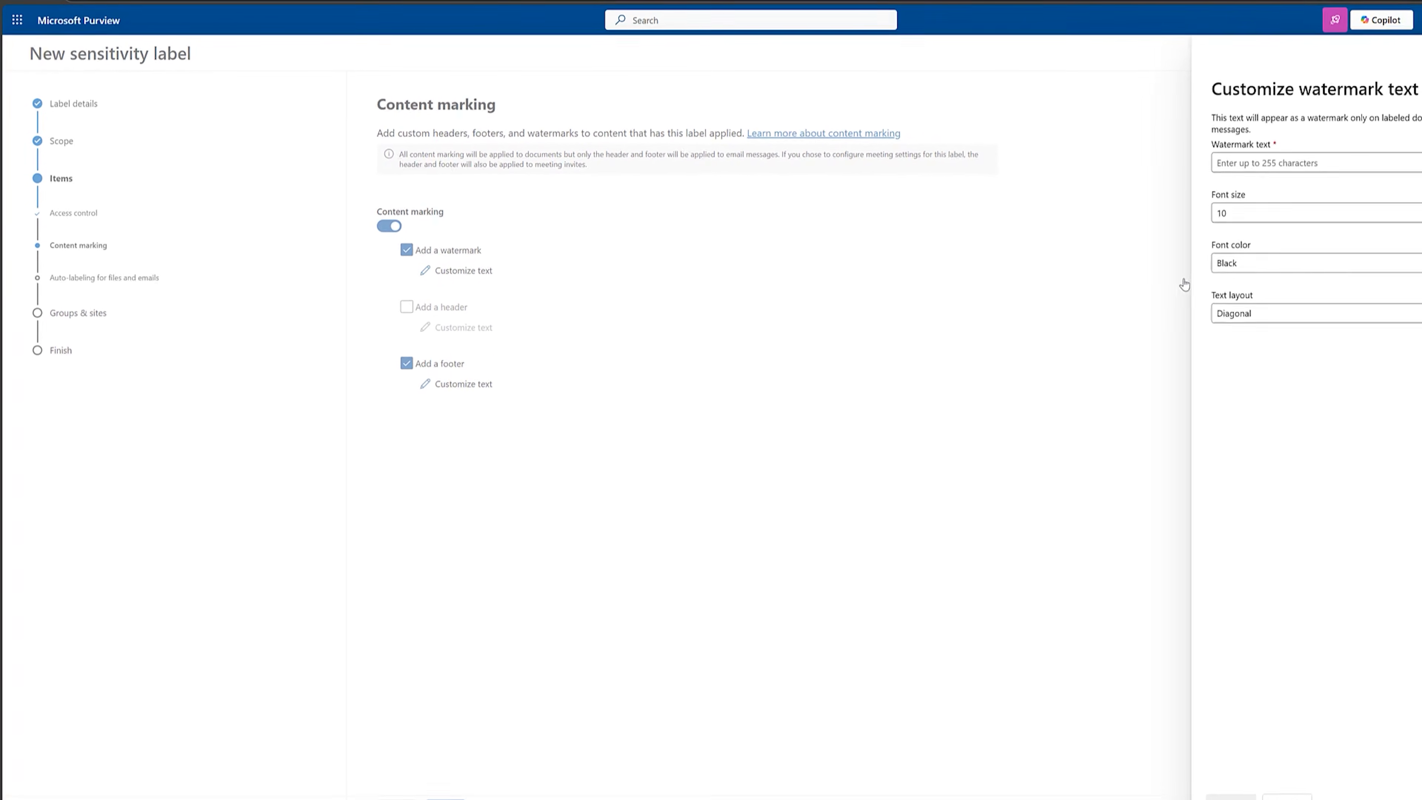
click(1333, 162)
text(CONFIDENTIAL CLIENT DATA)
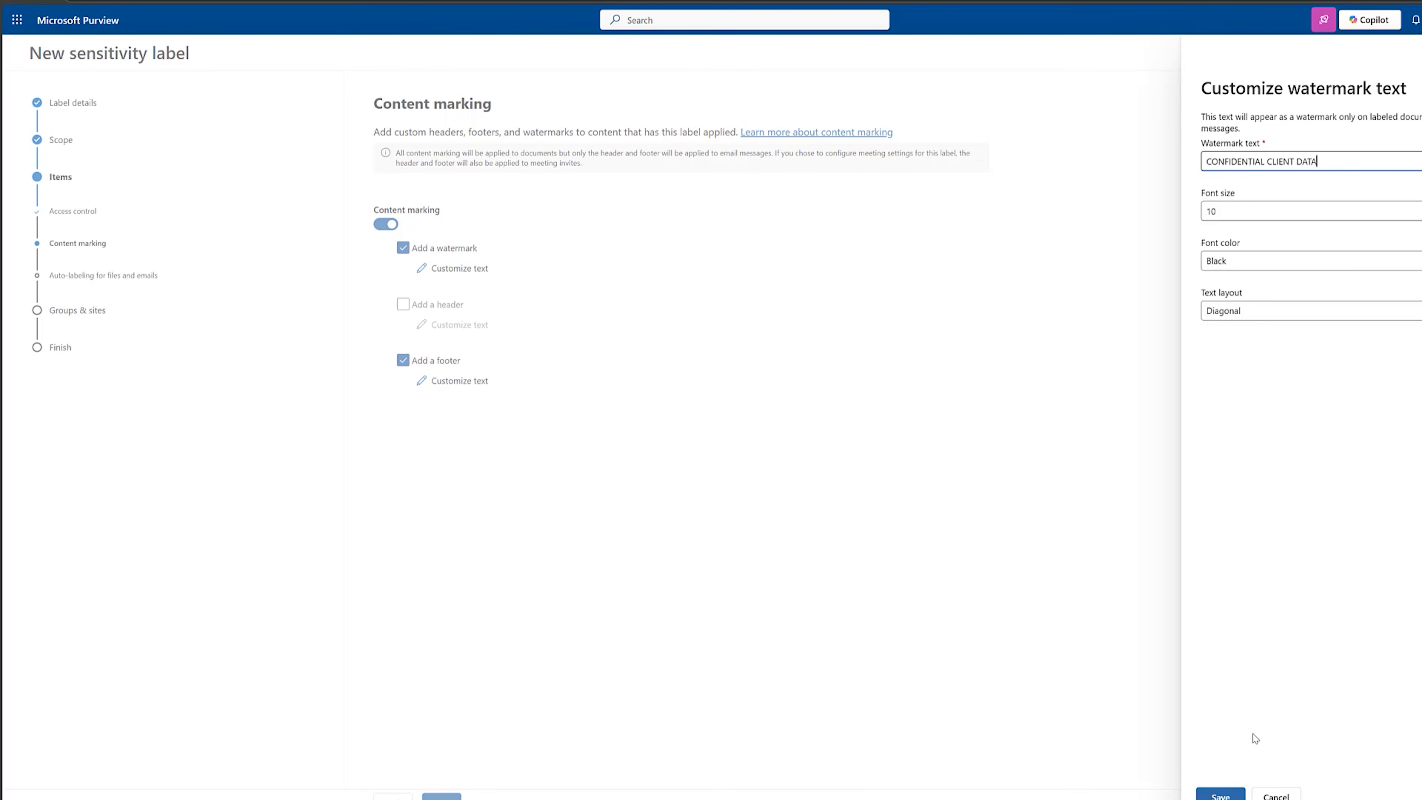
click(1220, 795)
Add a content marking header with the text "Confidential - Client Matter".
click(403, 317)
click(421, 338)
click(1294, 151)
text(Confidential - Client Matter)
click(1221, 795)
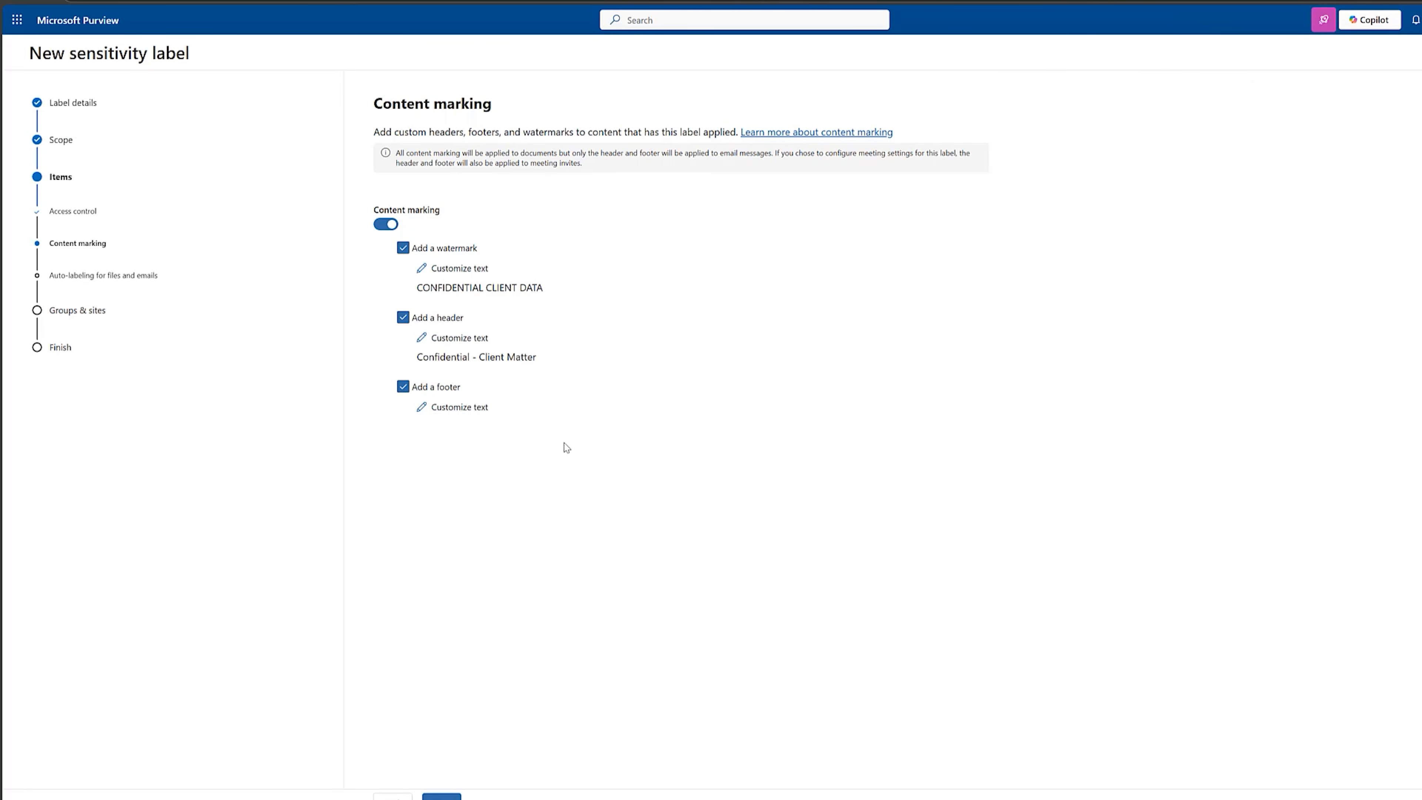
Paste the prepared text into the content marking footer, save it and continue to auto-labeling.
click(468, 408)
click(1269, 154)
text(This document contains confidential legal information)
click(1220, 796)
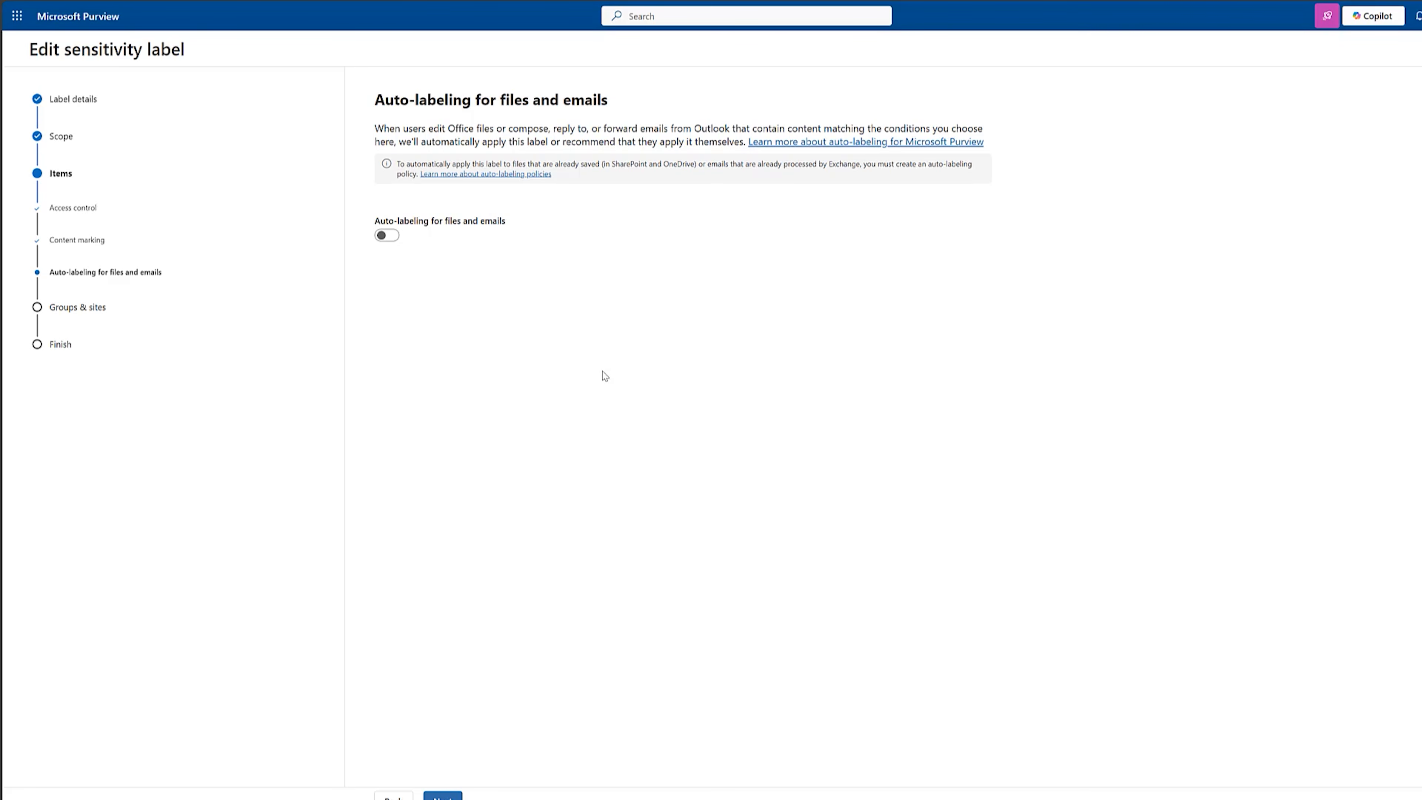
Turn on auto-labeling for files and emails and add a Content contains condition.
click(393, 235)
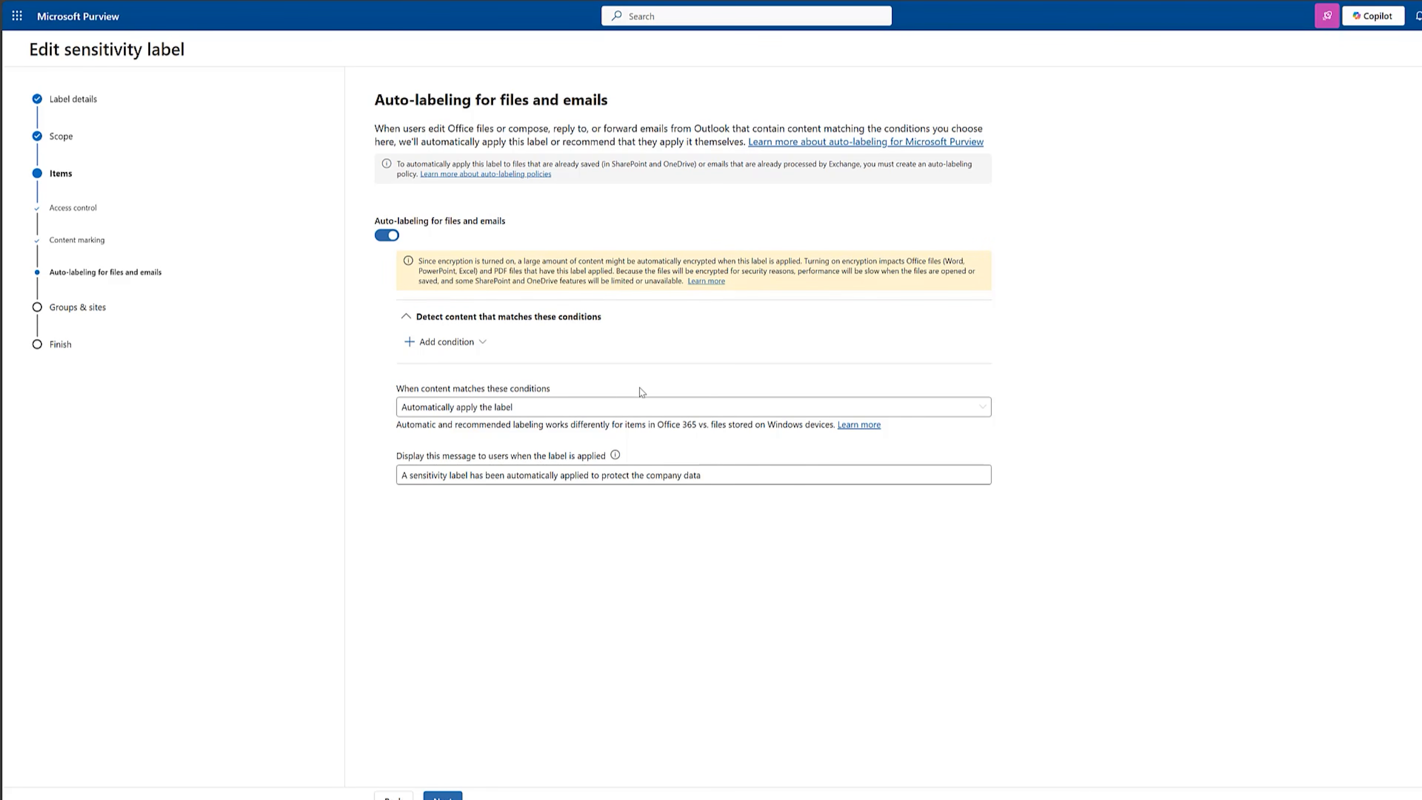
click(471, 345)
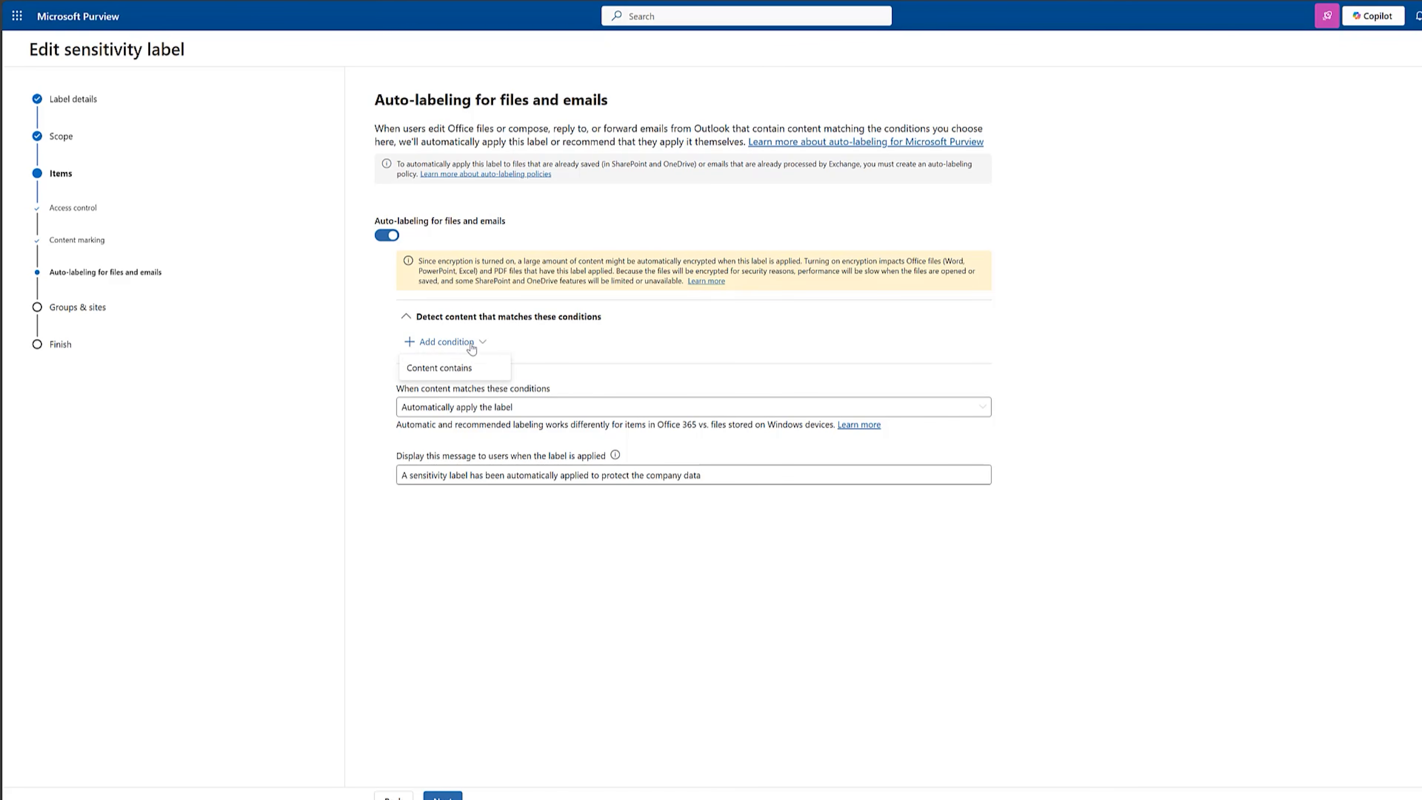
click(459, 371)
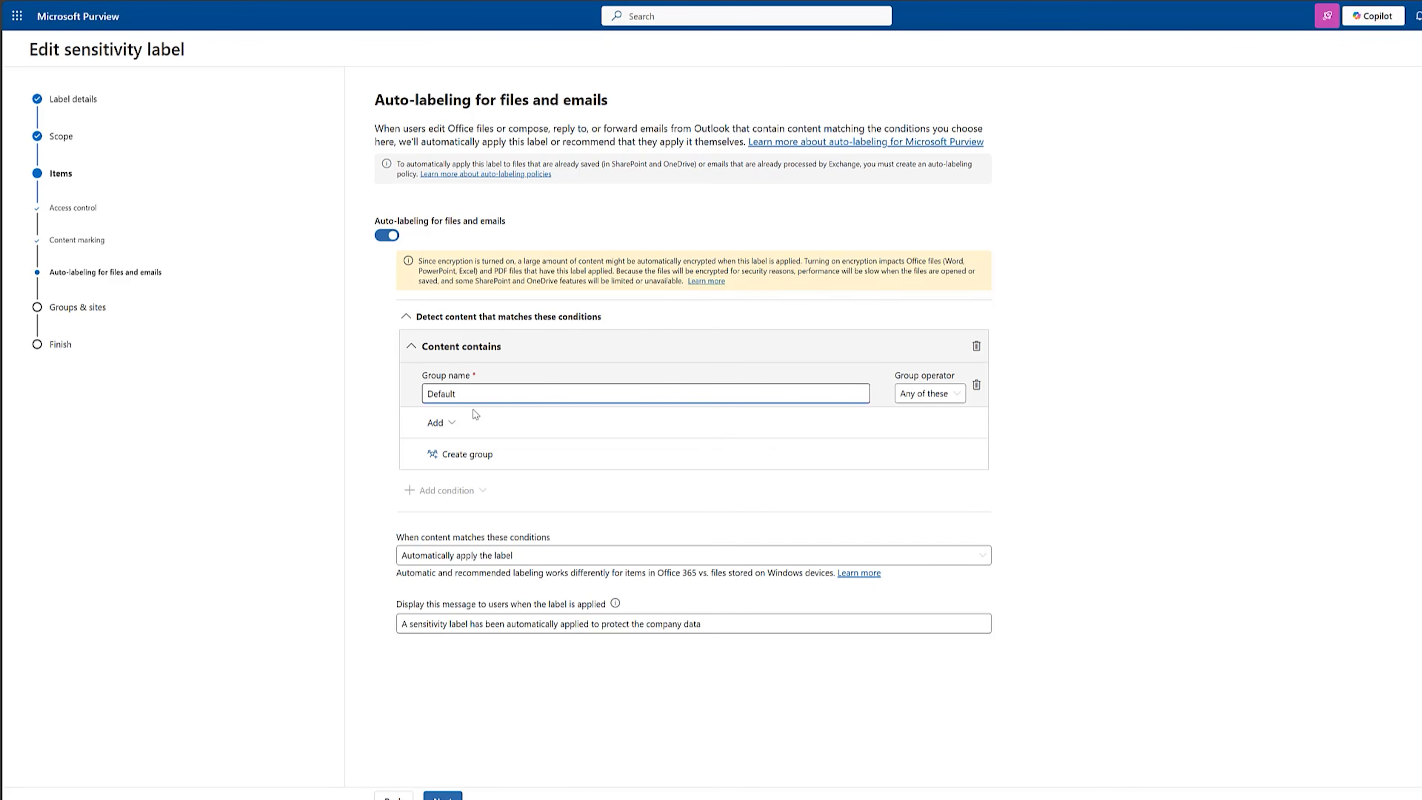
Search the sensitive info types for "client" and add Client Case Numbers SIT to the auto-labeling condition.
click(452, 424)
click(463, 451)
click(1319, 126)
text(client)
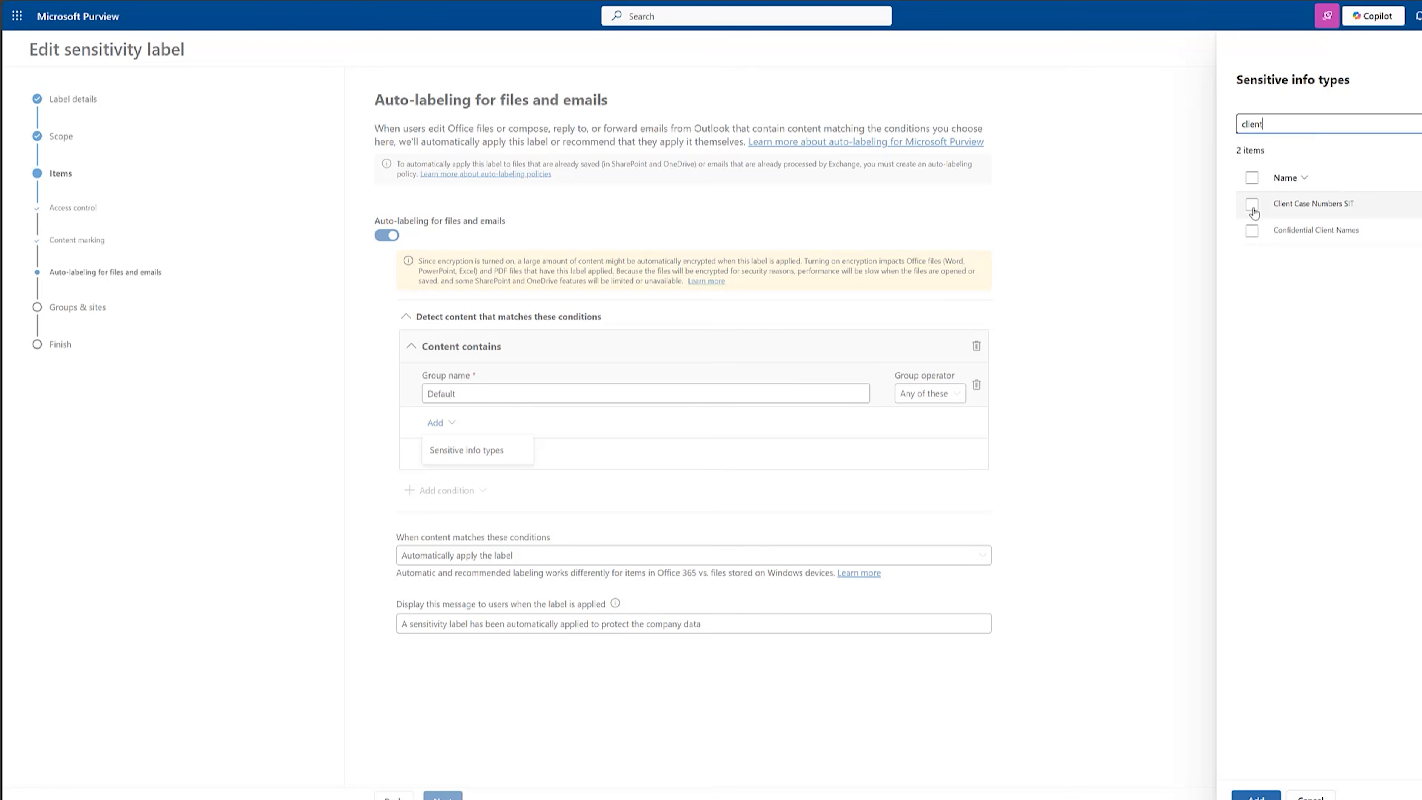
click(1252, 205)
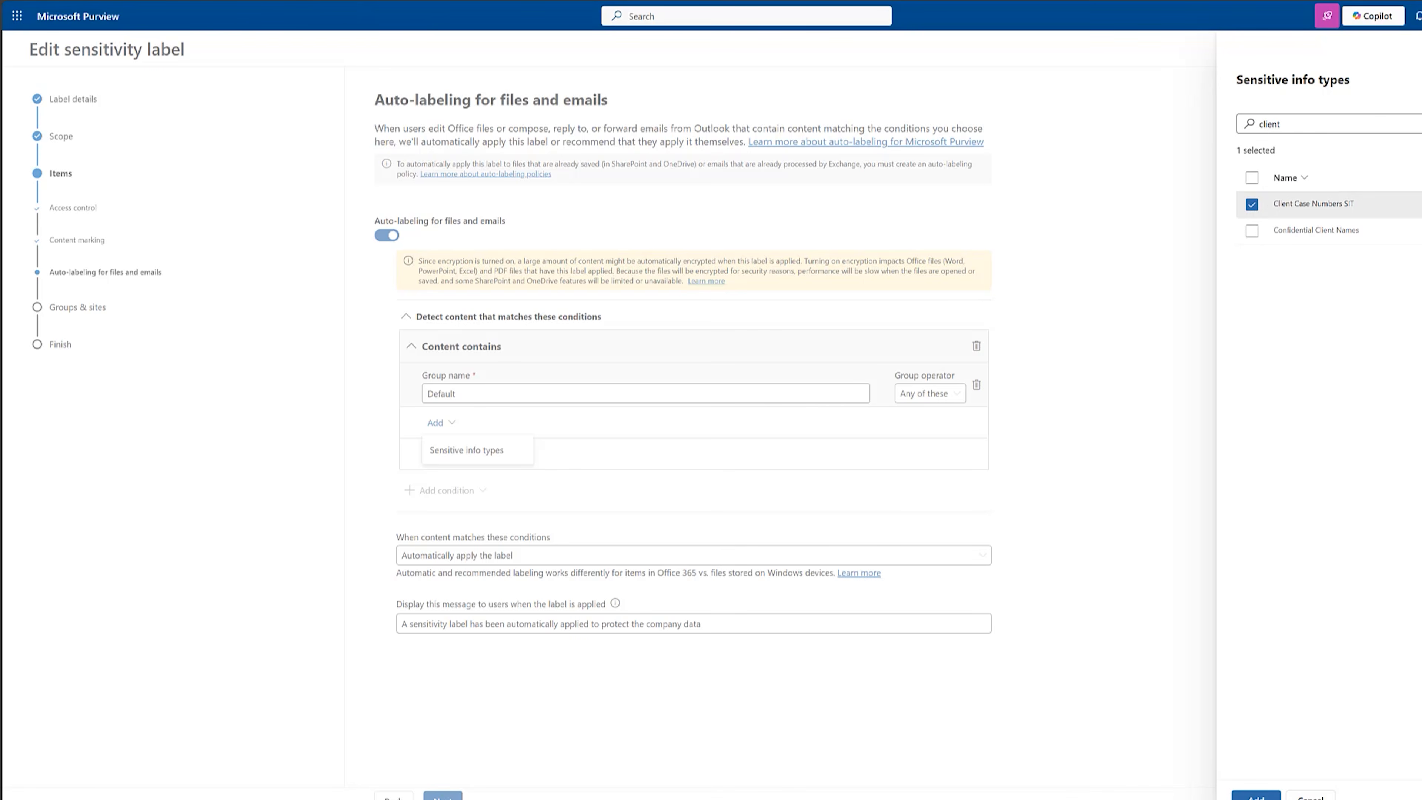
click(1255, 795)
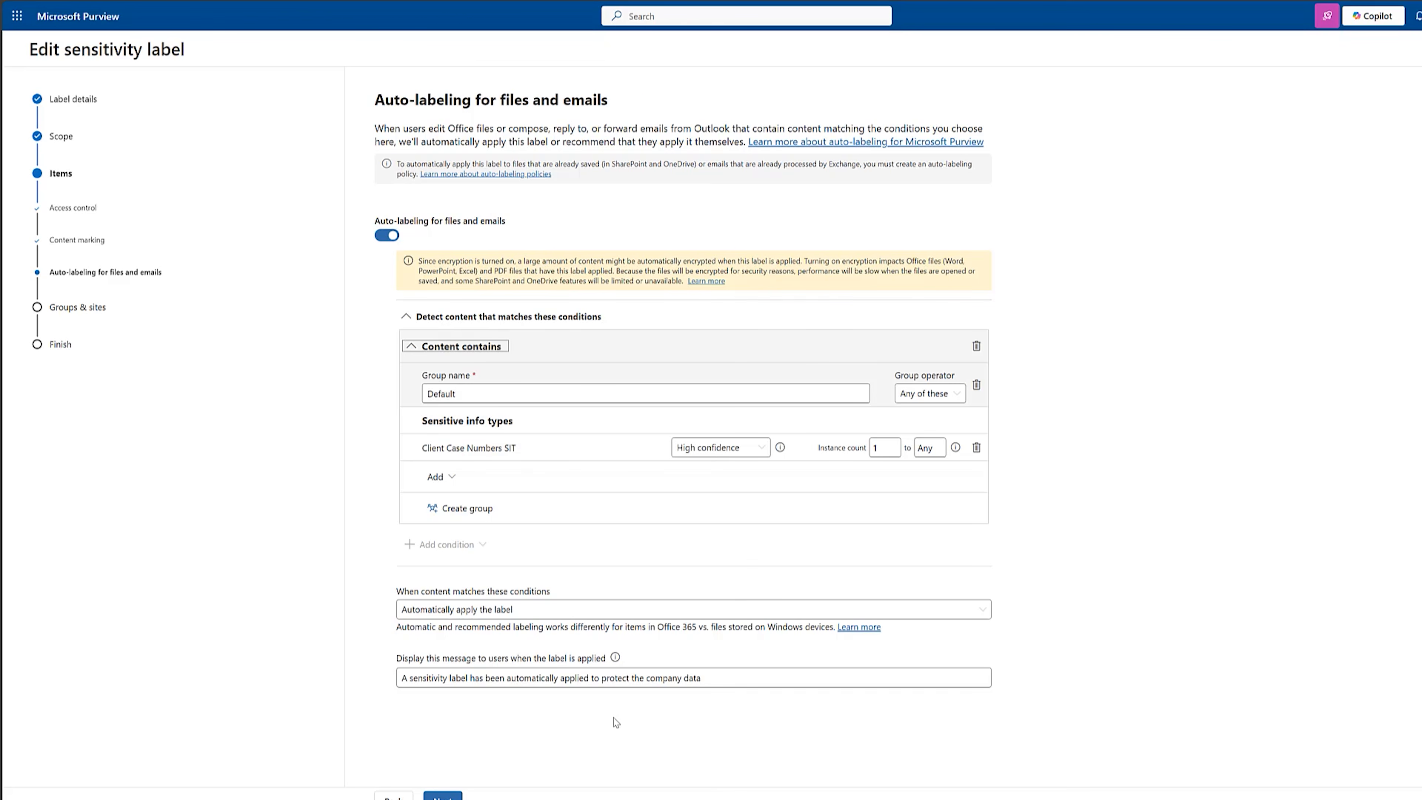
Finish creating the sensitivity label, choose to publish it to users' apps and start a new label policy.
click(442, 797)
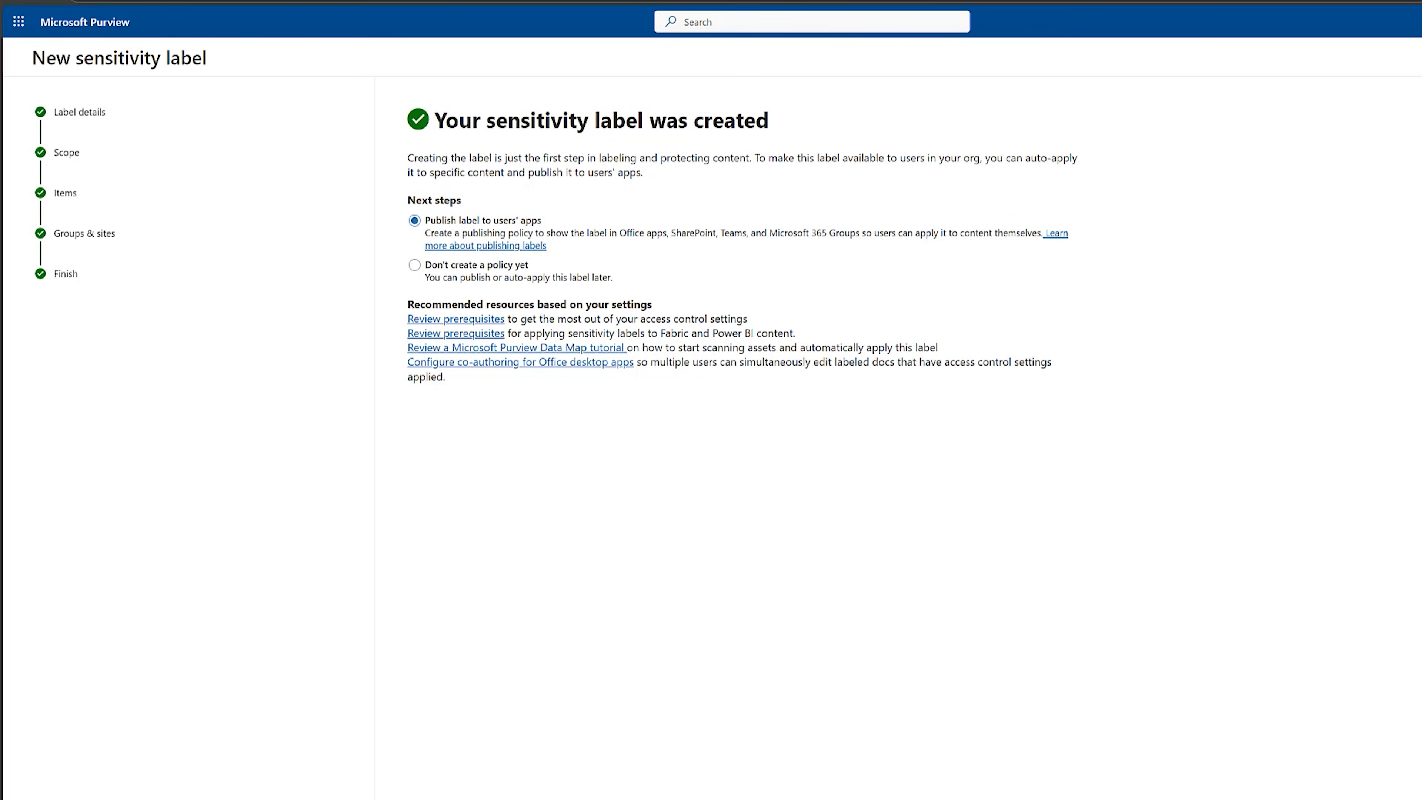
click(428, 799)
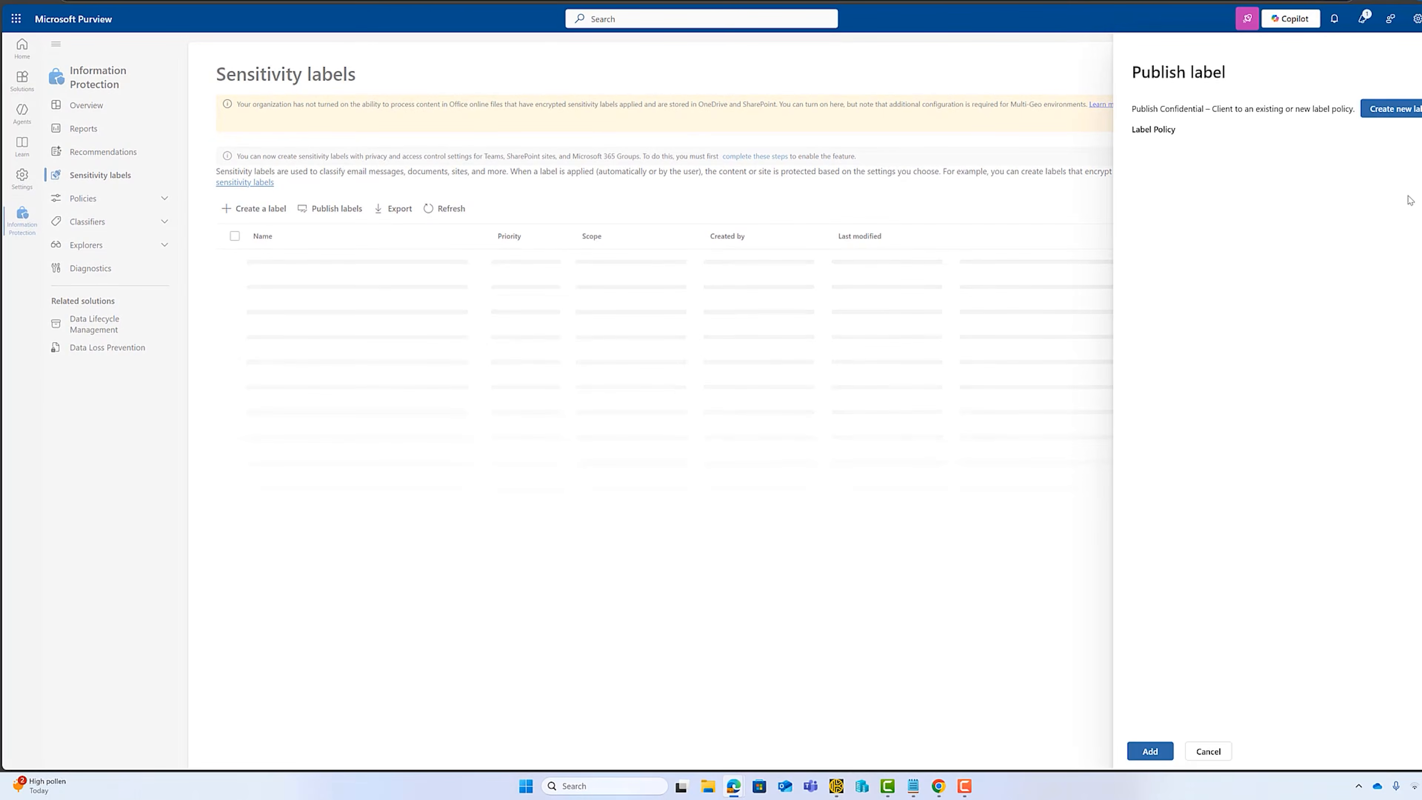
click(1394, 109)
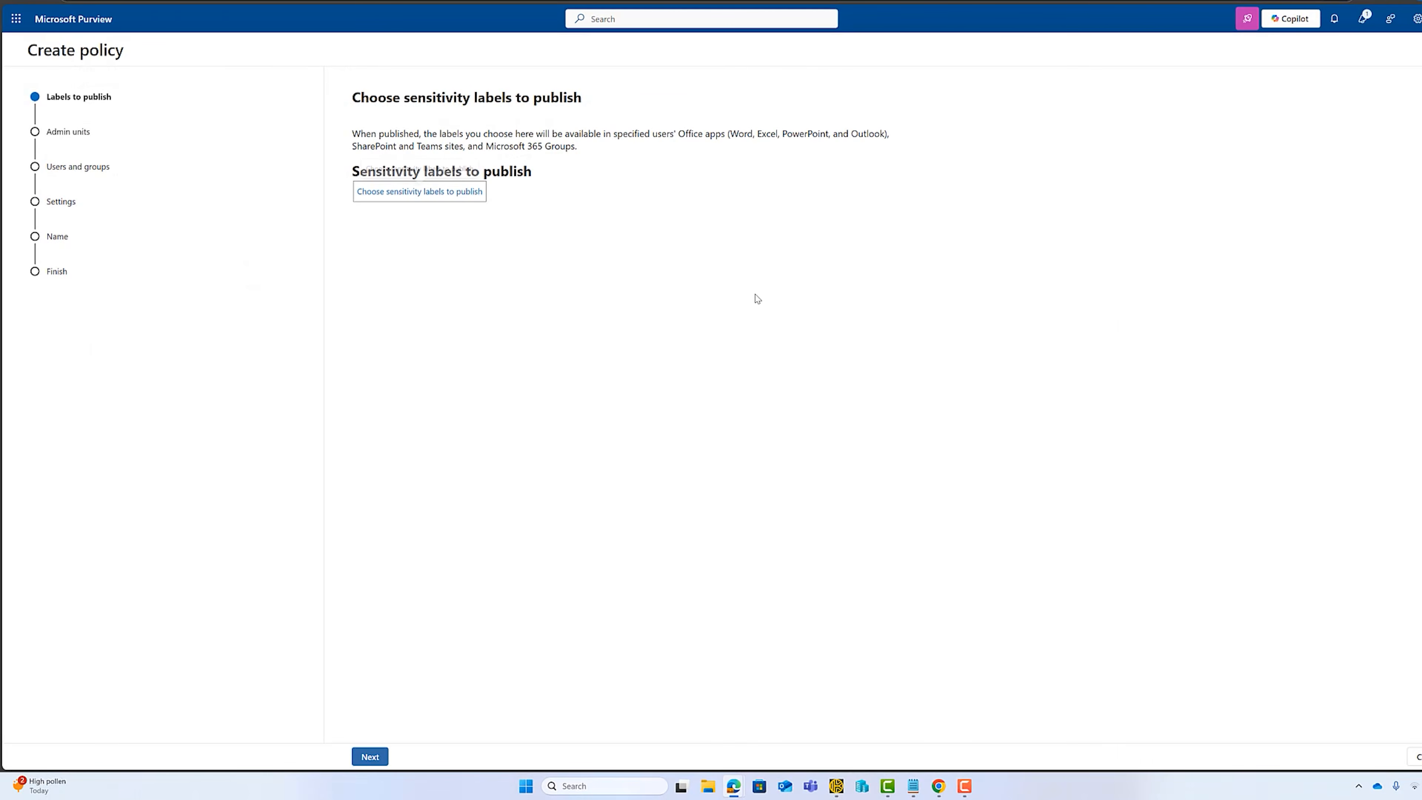
Add the Confidential – Client label to the policy, keeping the full directory and all users and groups in scope.
click(432, 193)
click(1176, 221)
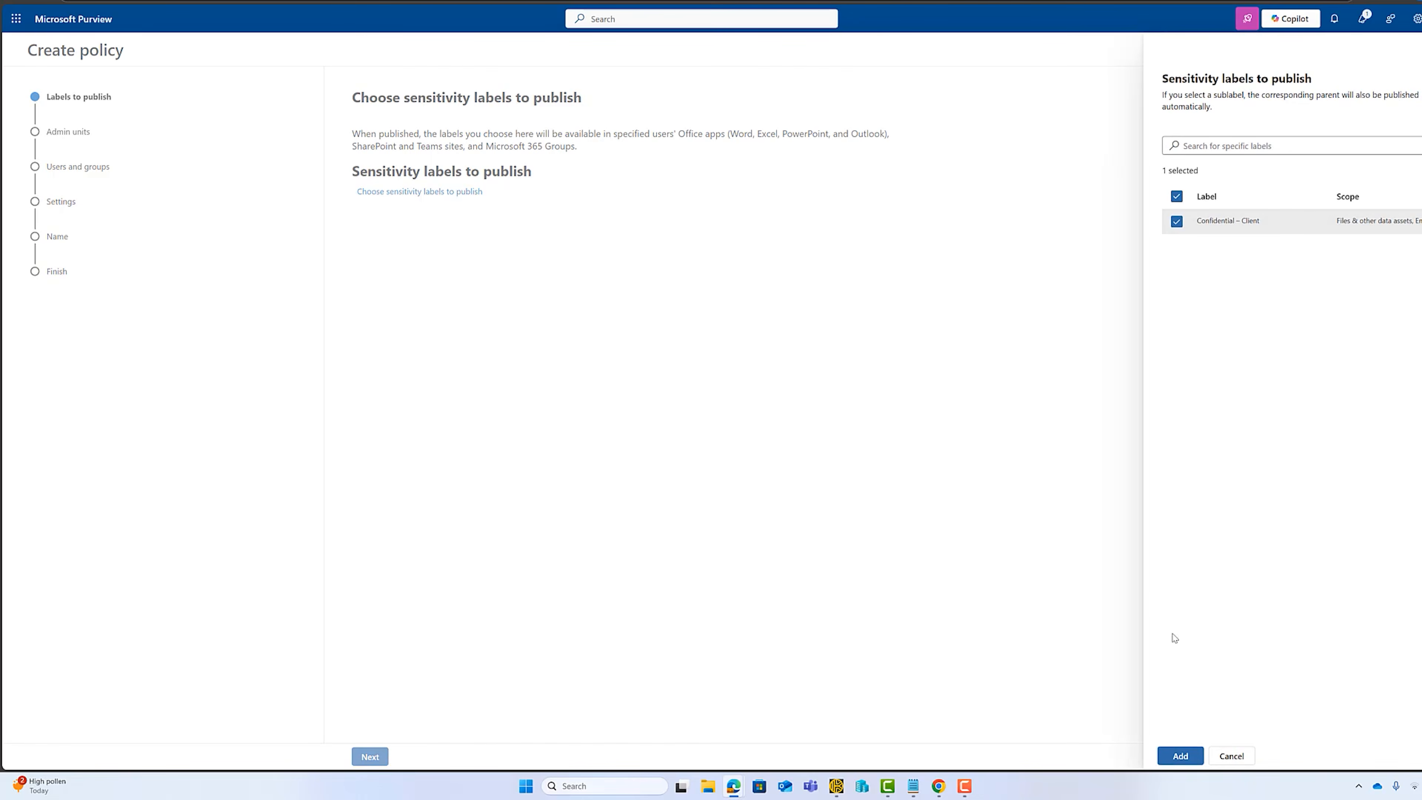
click(1180, 756)
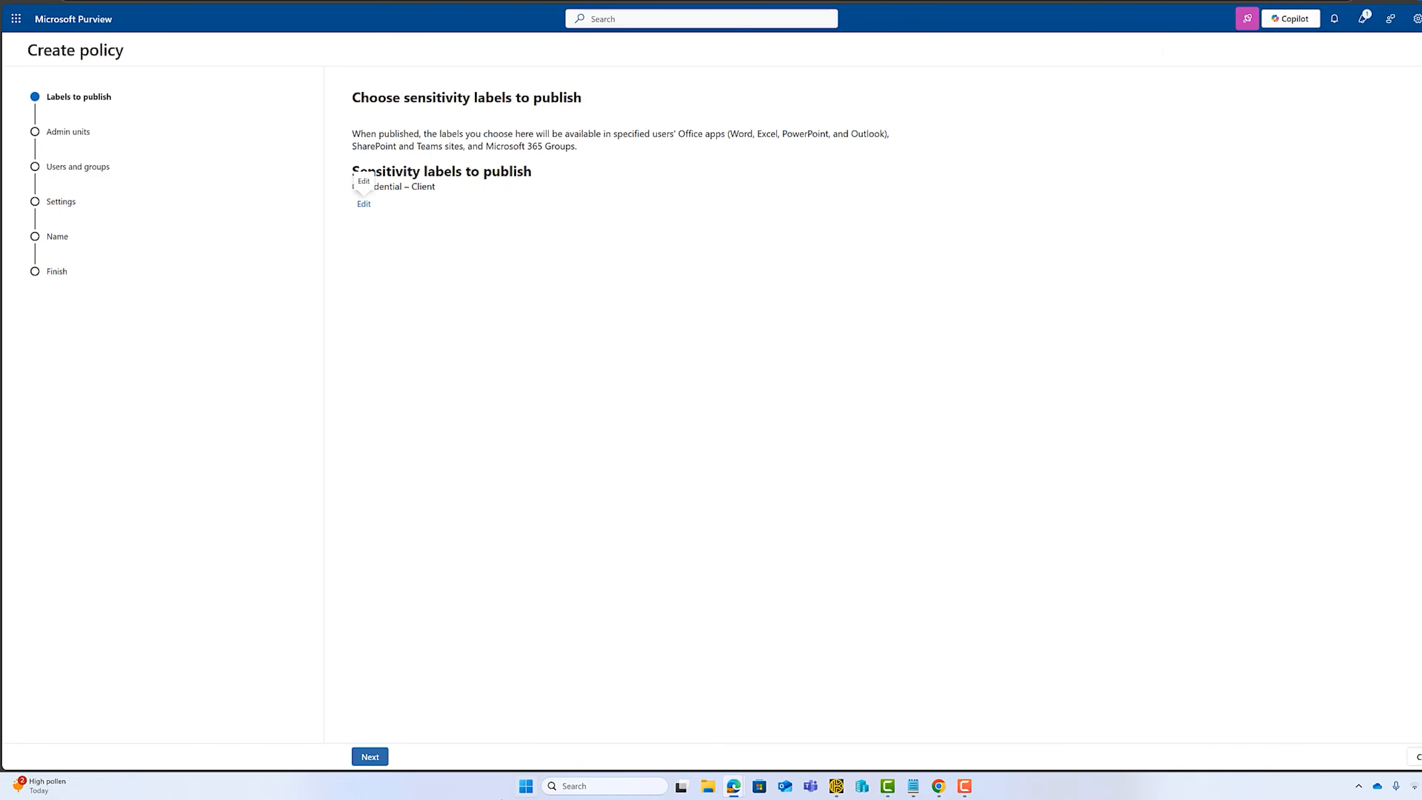
click(370, 756)
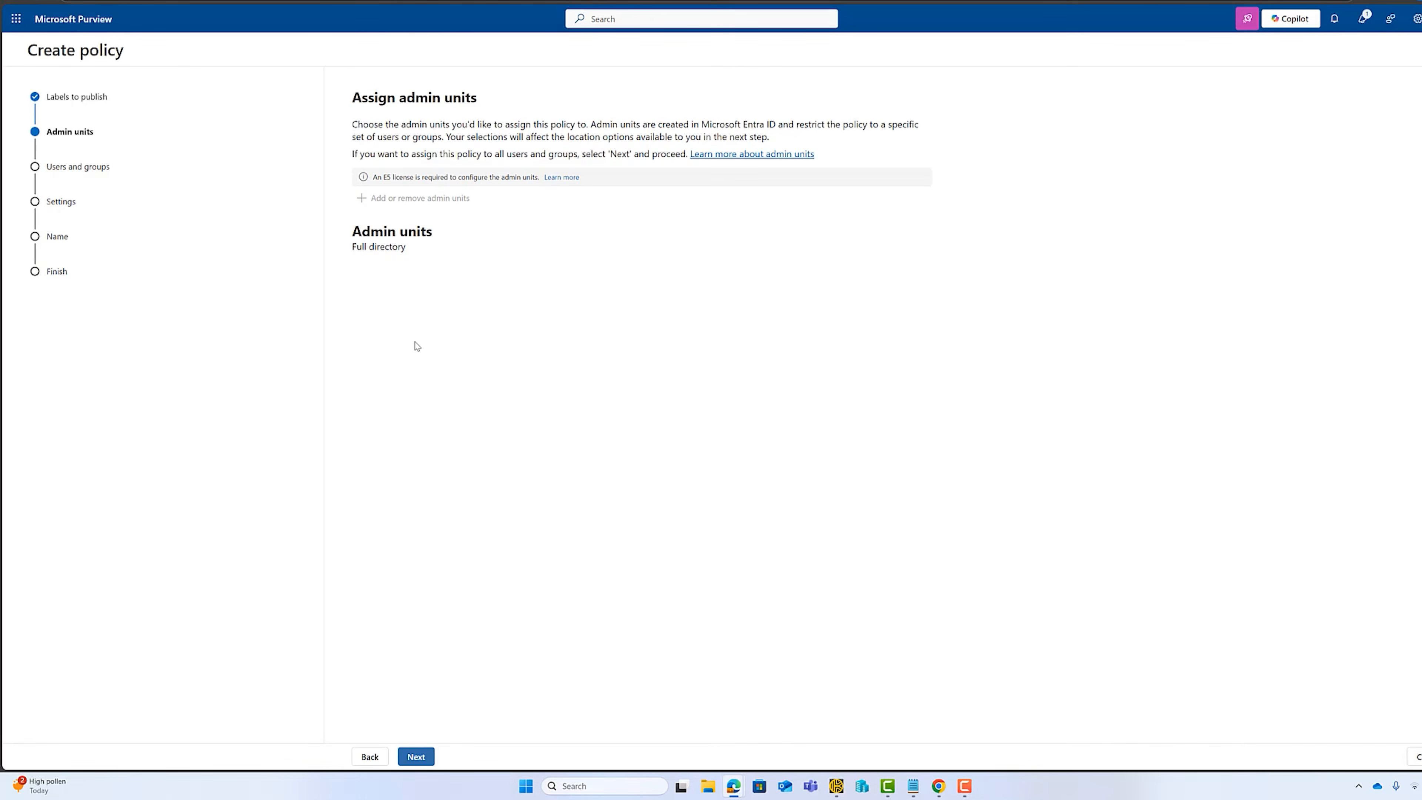
click(416, 756)
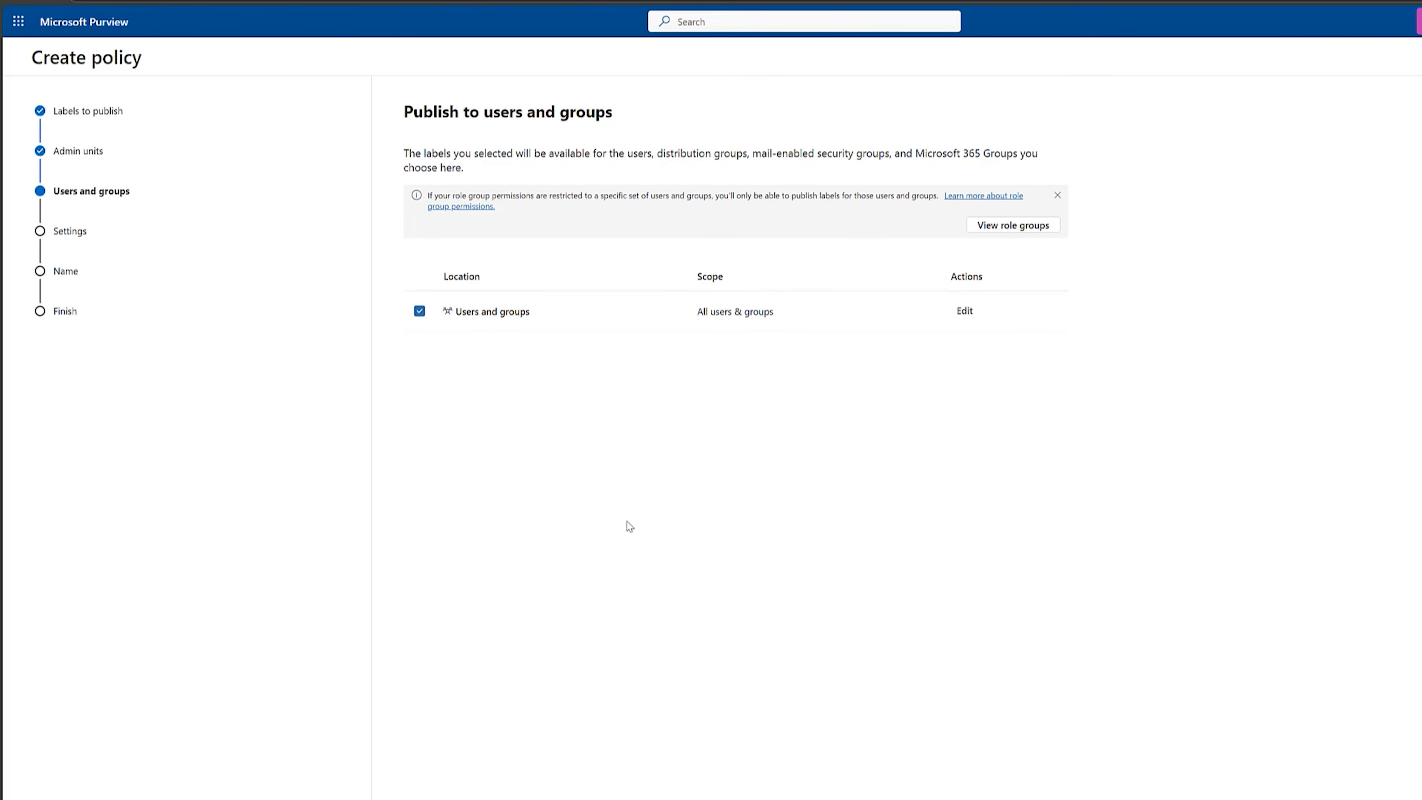
click(486, 799)
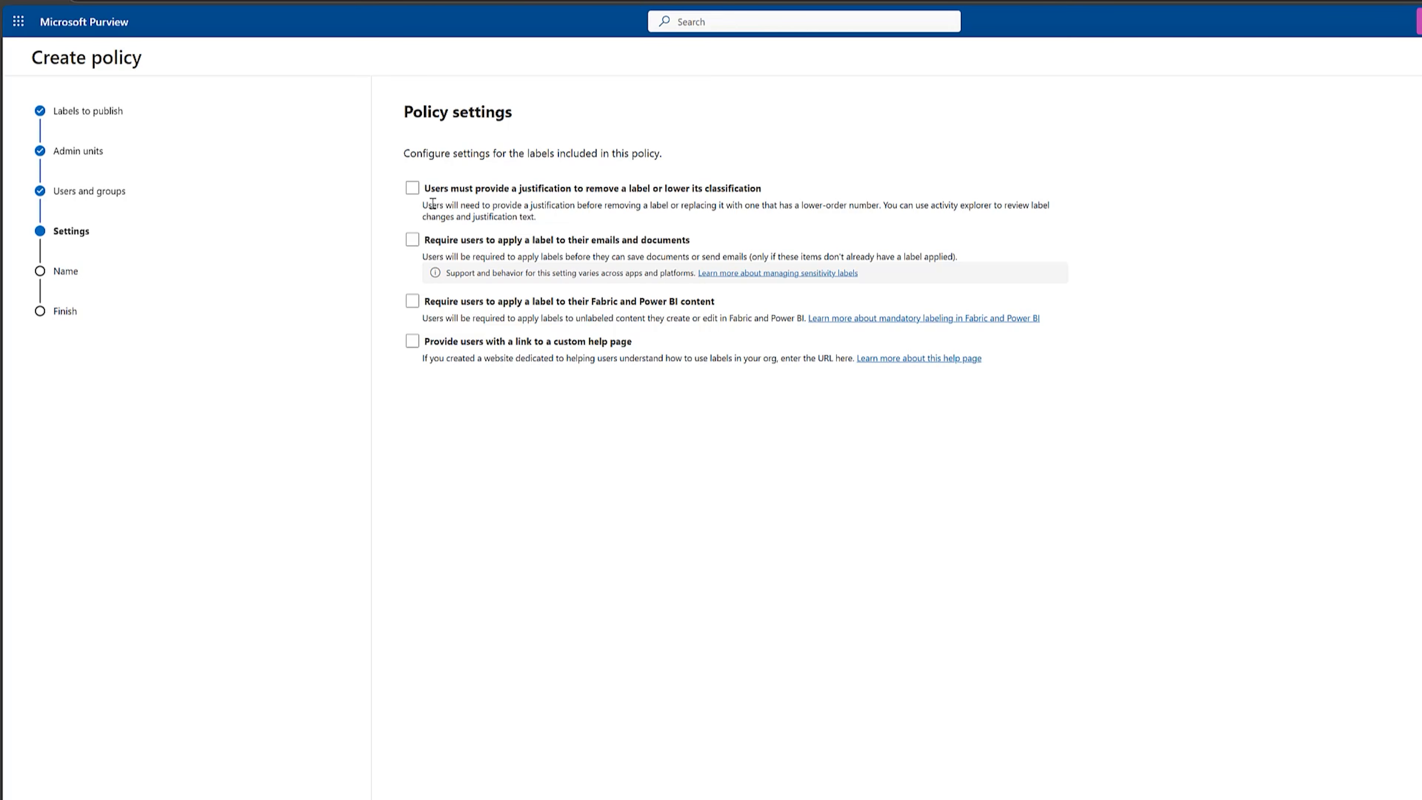
Require a justification to remove or lower a label, and keep None as default label for meetings and for Fabric and Power BI content.
click(412, 190)
click(504, 798)
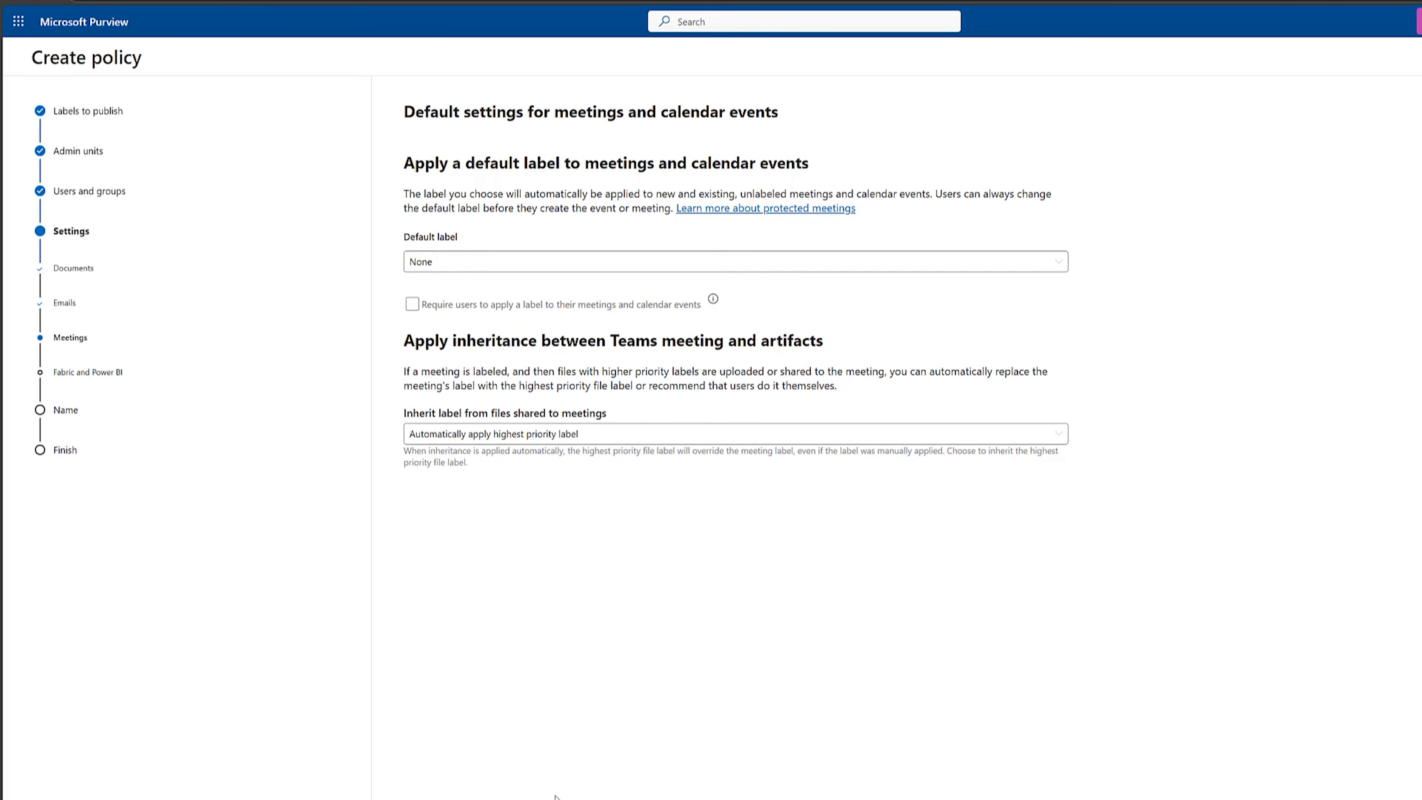
click(507, 797)
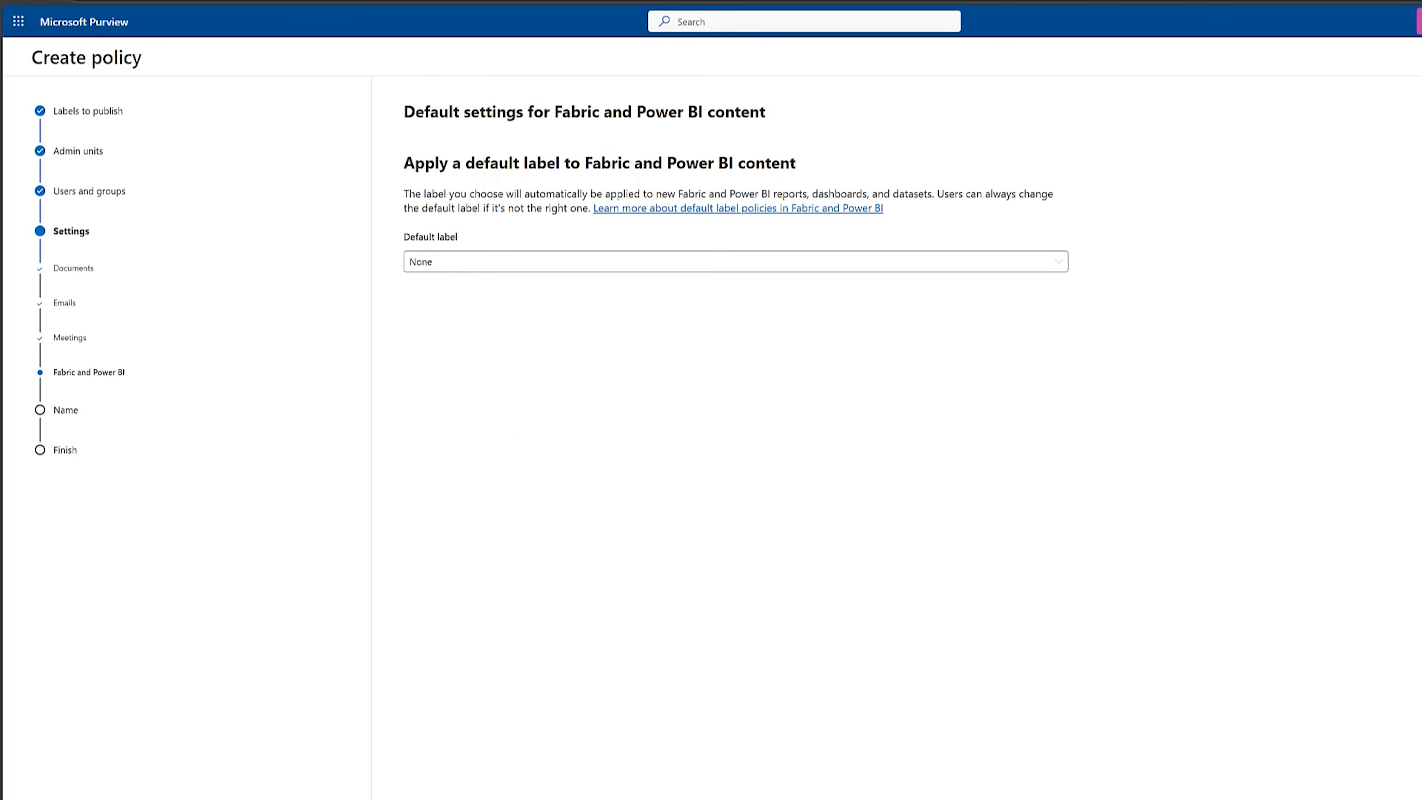
click(506, 797)
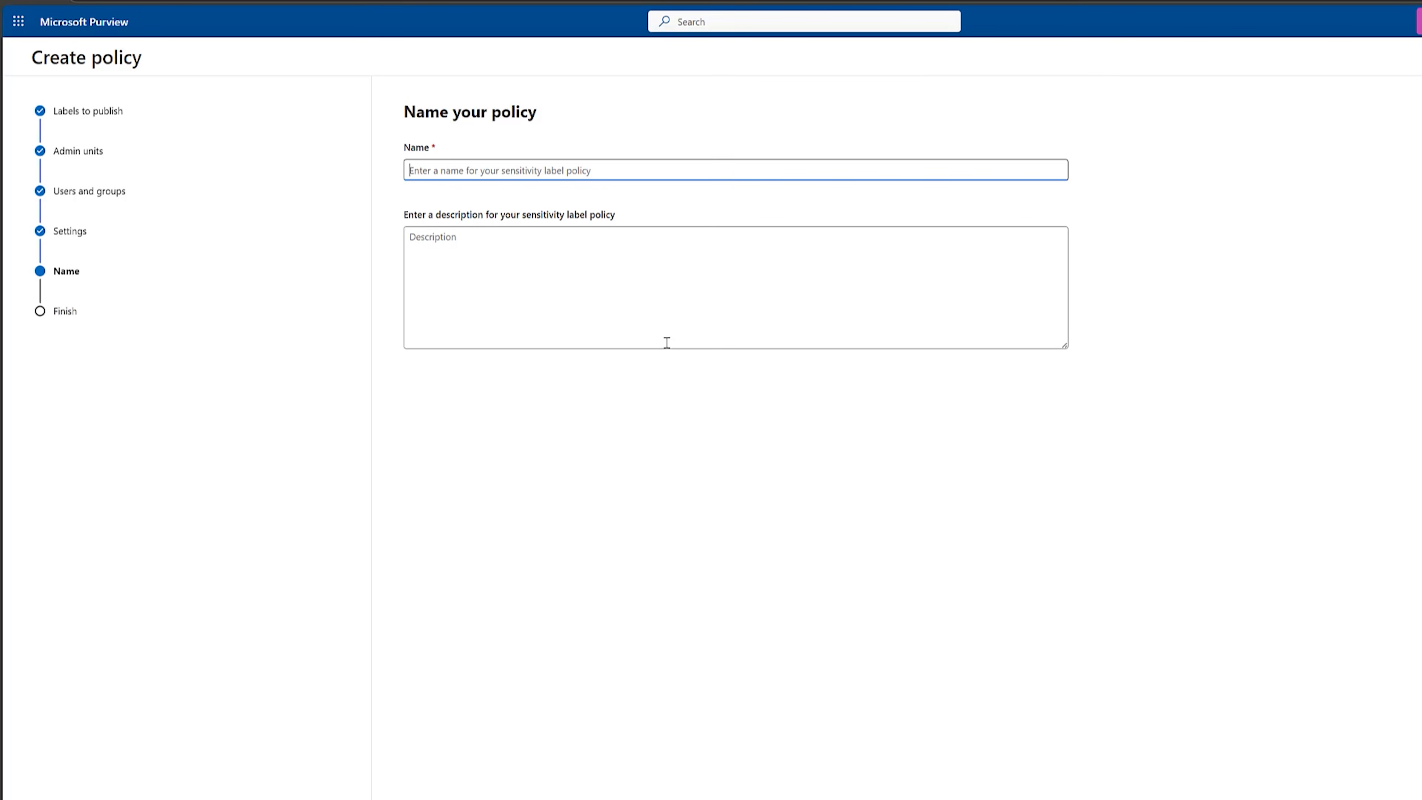
Name the policy Hawthorne Bell Label Policy and submit it.
text(Hawthorne Bell Label Policy)
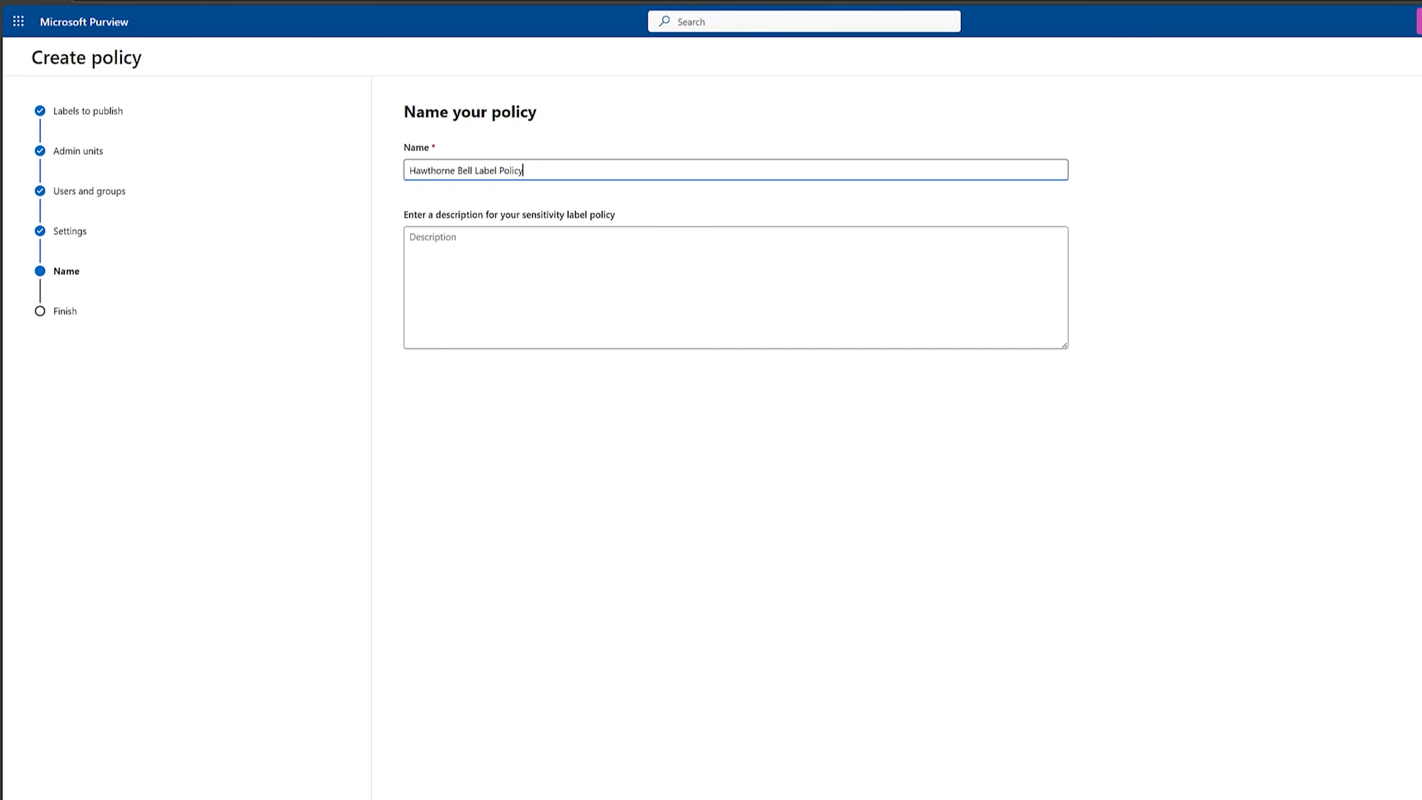
click(506, 797)
click(507, 797)
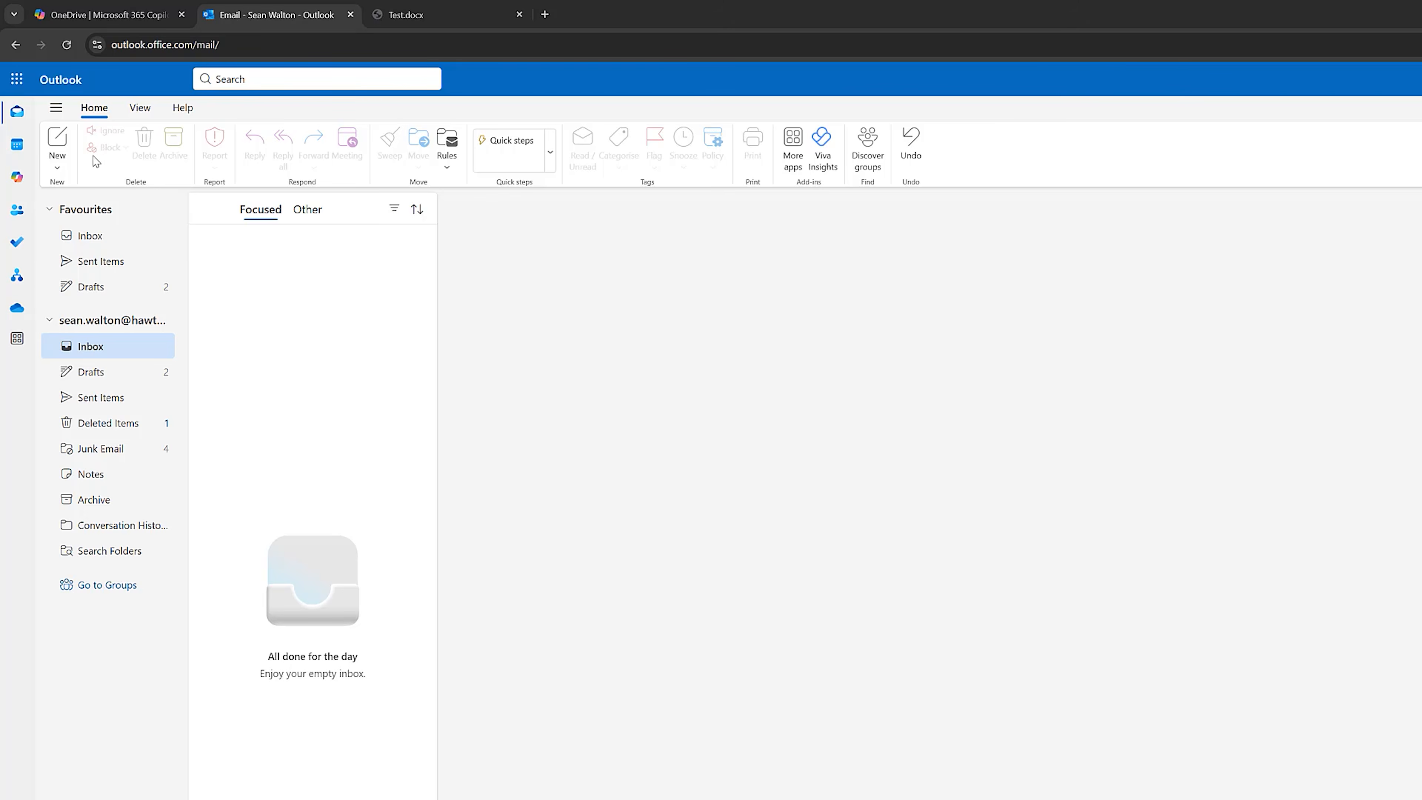
Switch to Outlook, create a new email and apply the Confidential – Client sensitivity label to it.
click(58, 143)
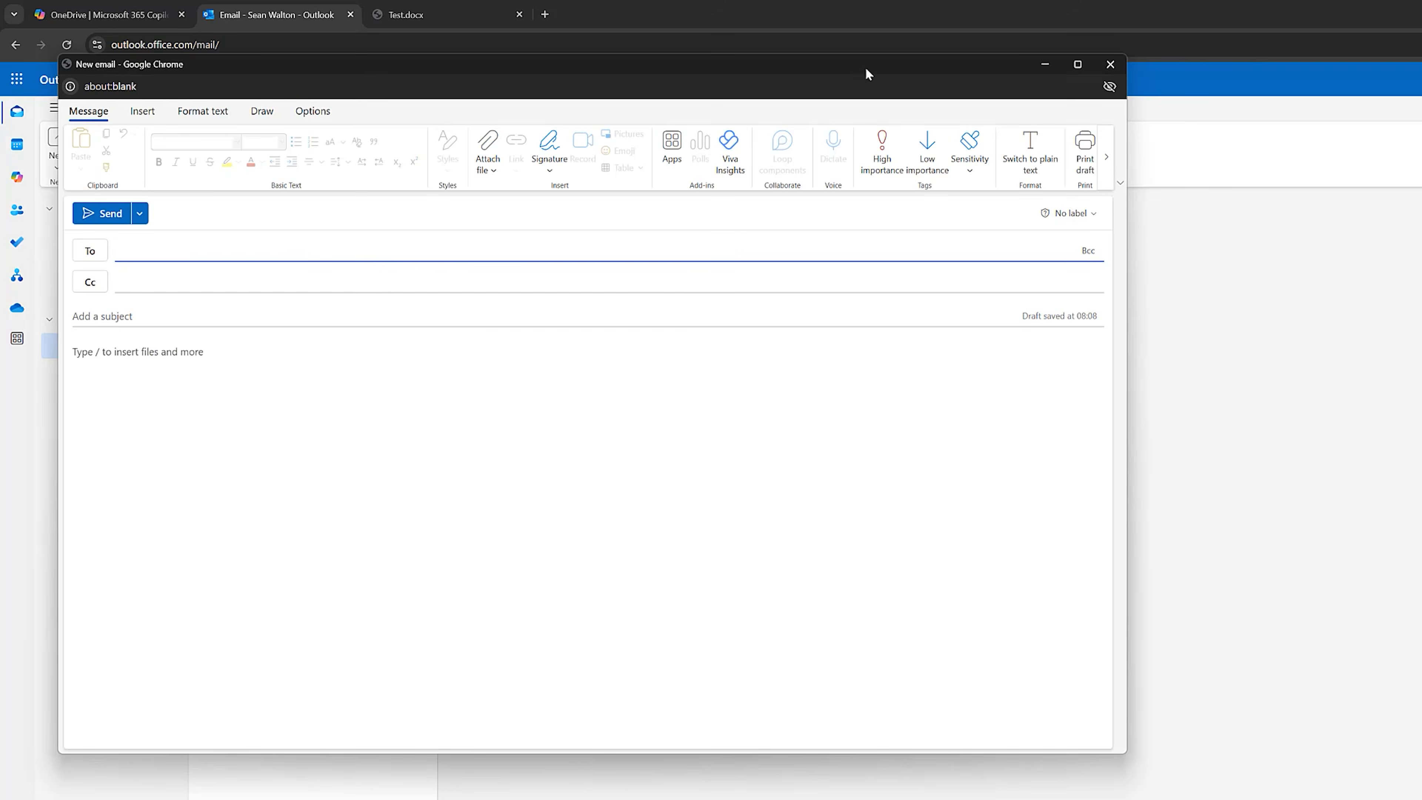
drag(865, 67, 1137, 134)
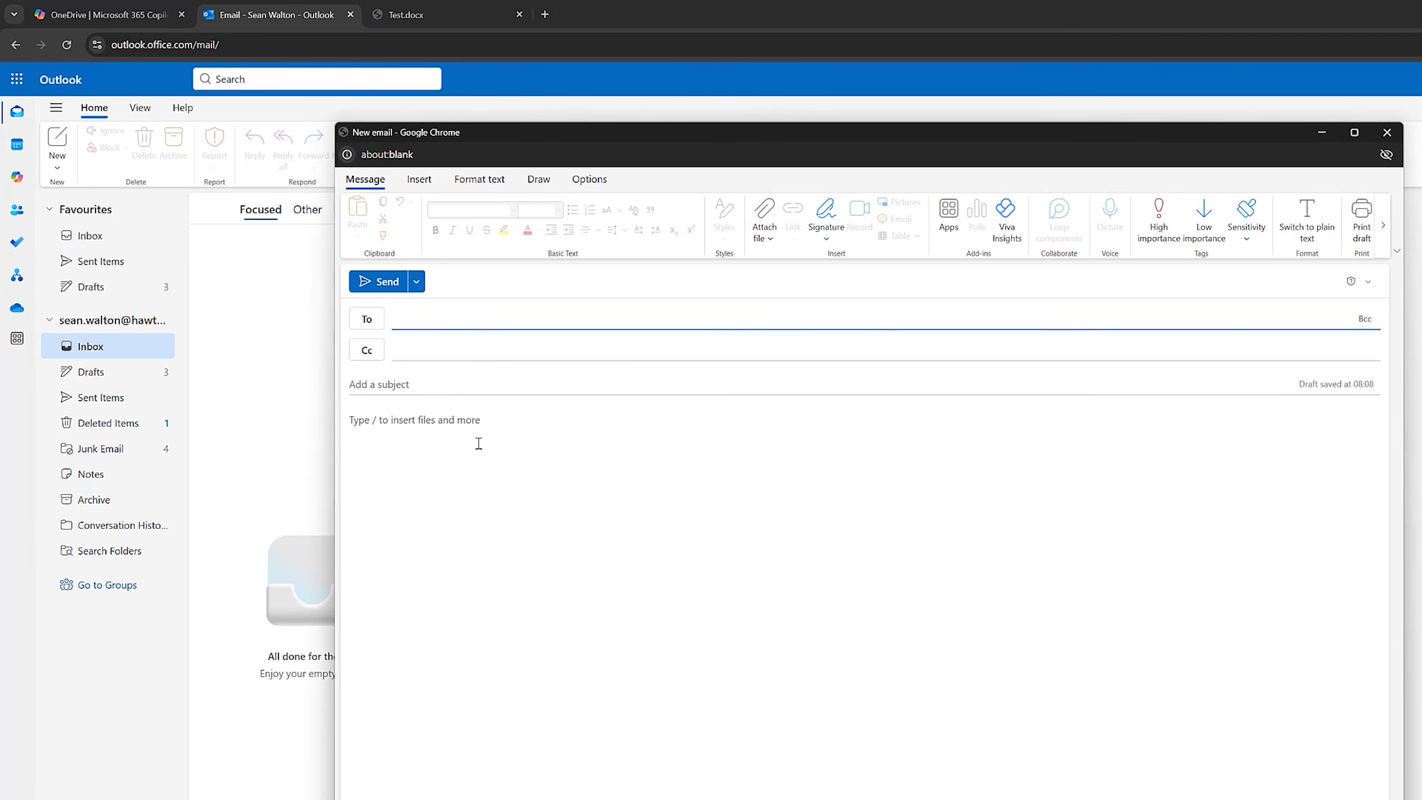
click(1247, 219)
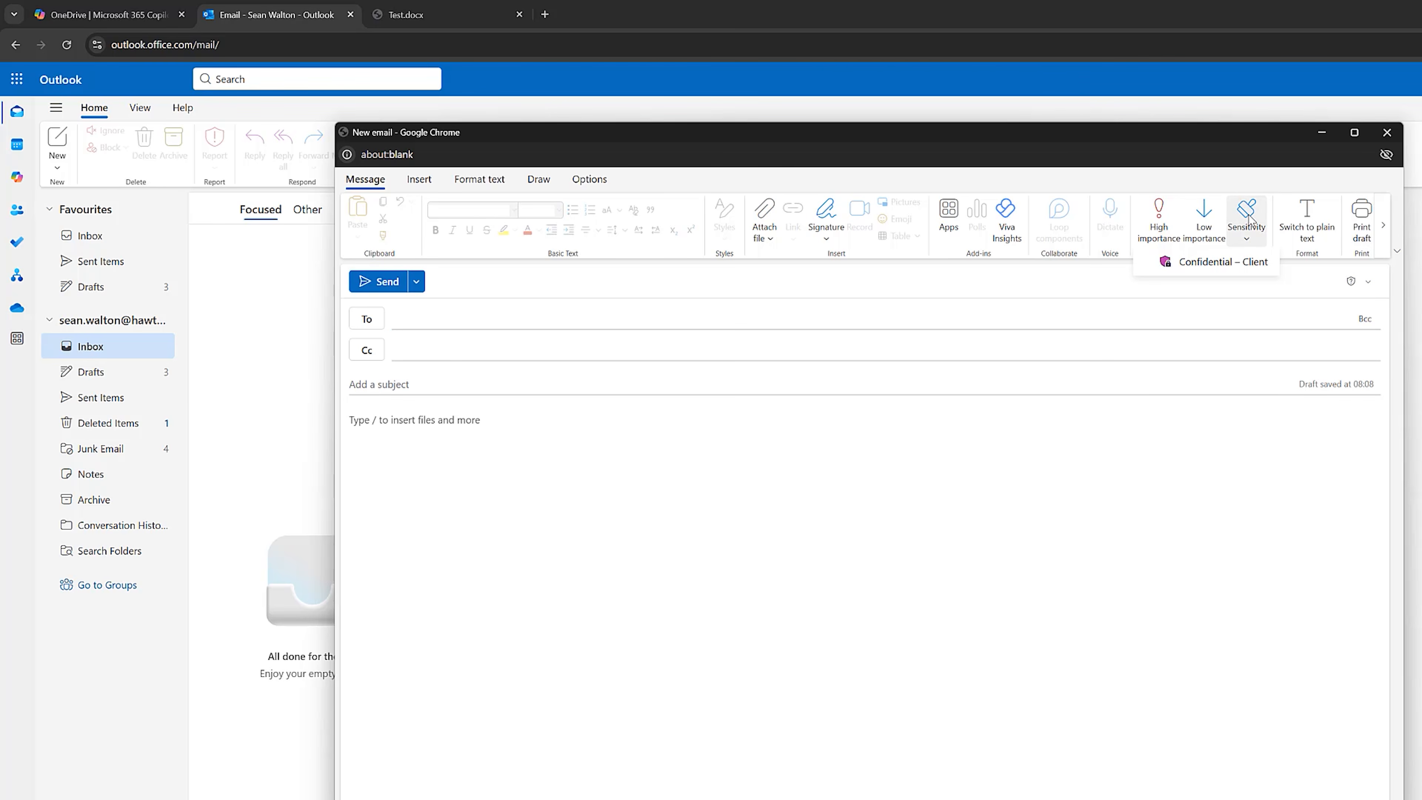
click(1231, 263)
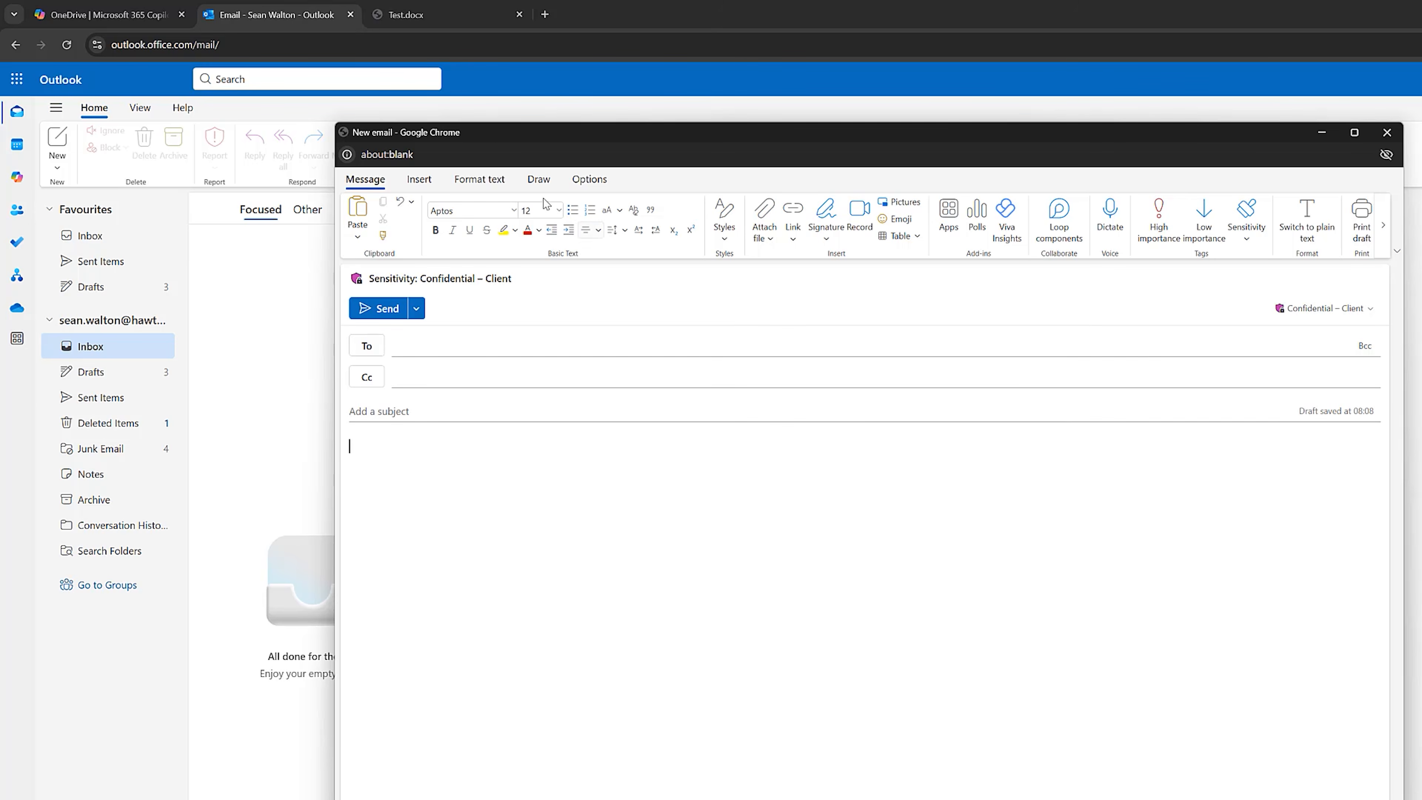
Switch to the Test.docx document in Word and open its list of available sensitivity labels.
click(422, 15)
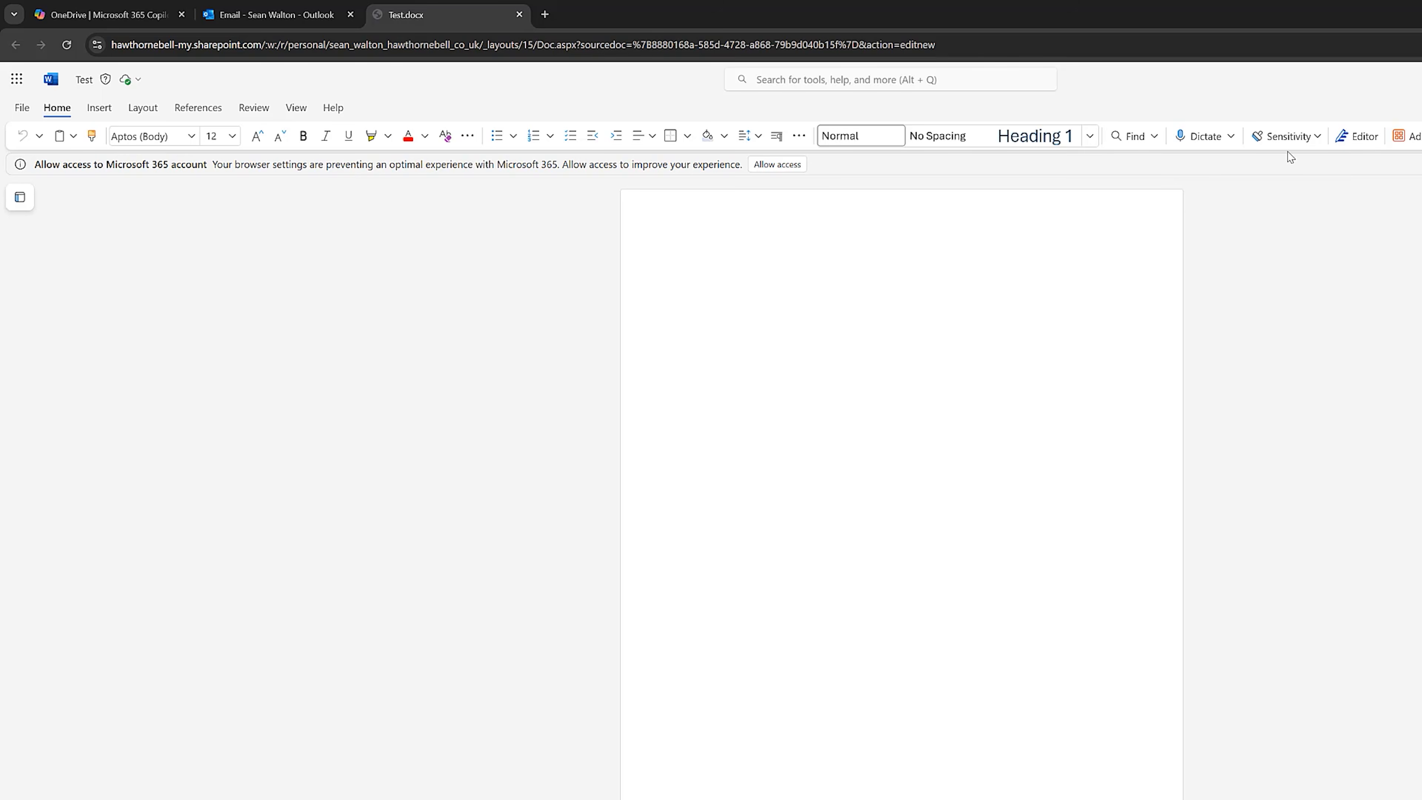
click(1291, 140)
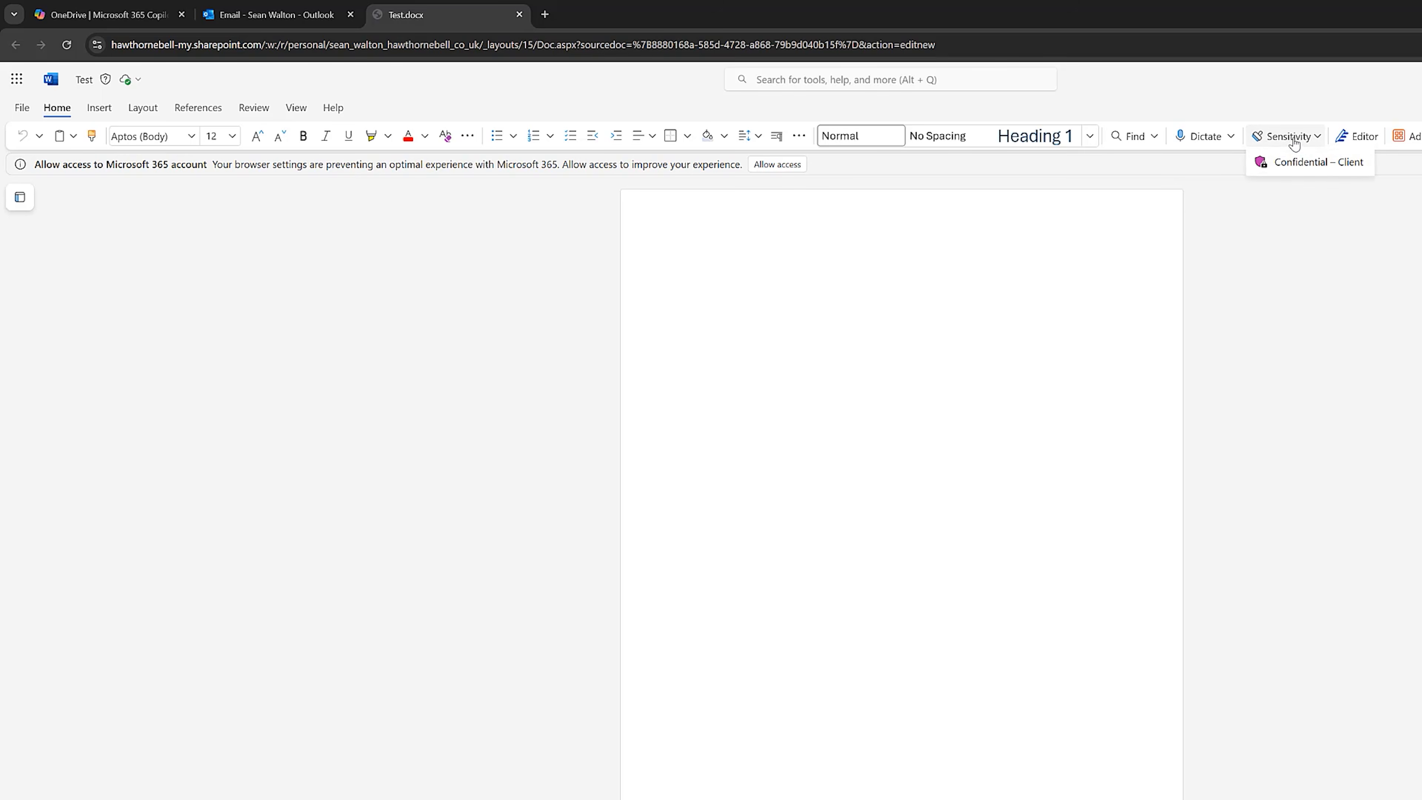